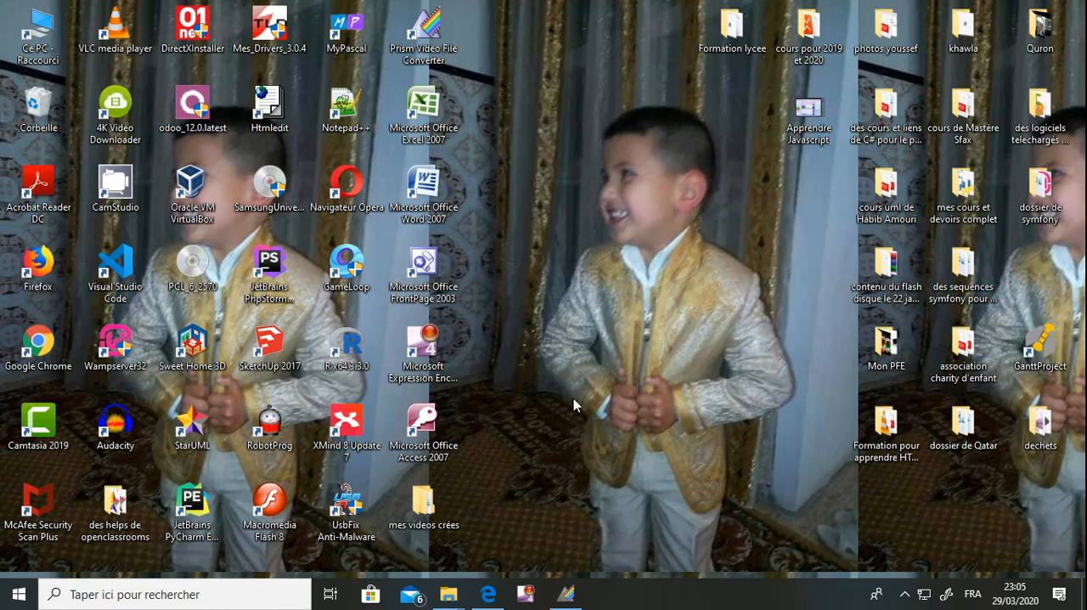
# Switch to Microsoft Edge and load the kiteb.net website
pyautogui.moveTo(497, 596)
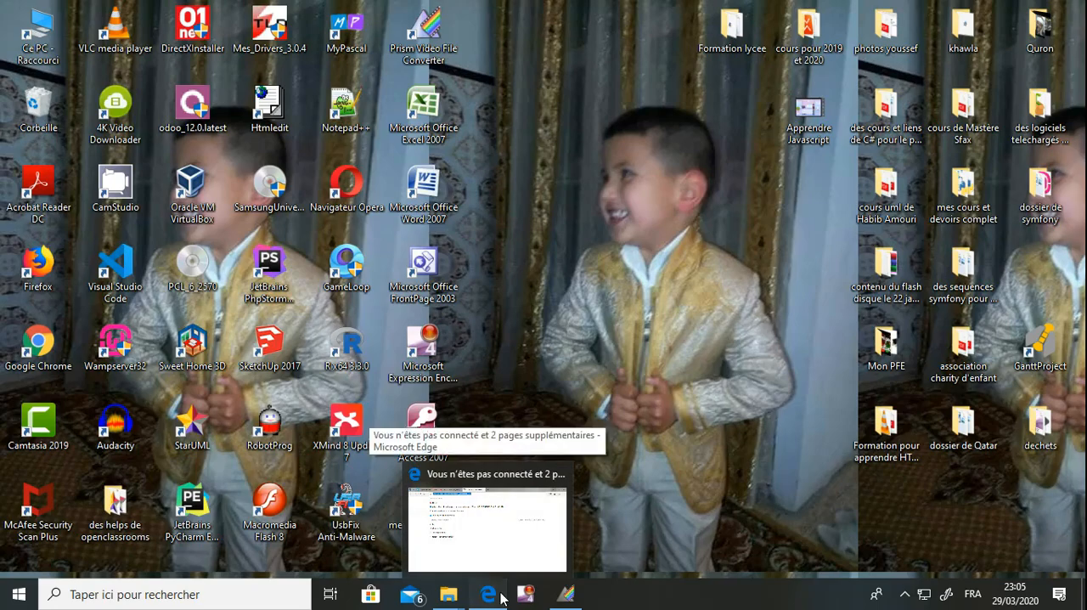
pyautogui.click(501, 599)
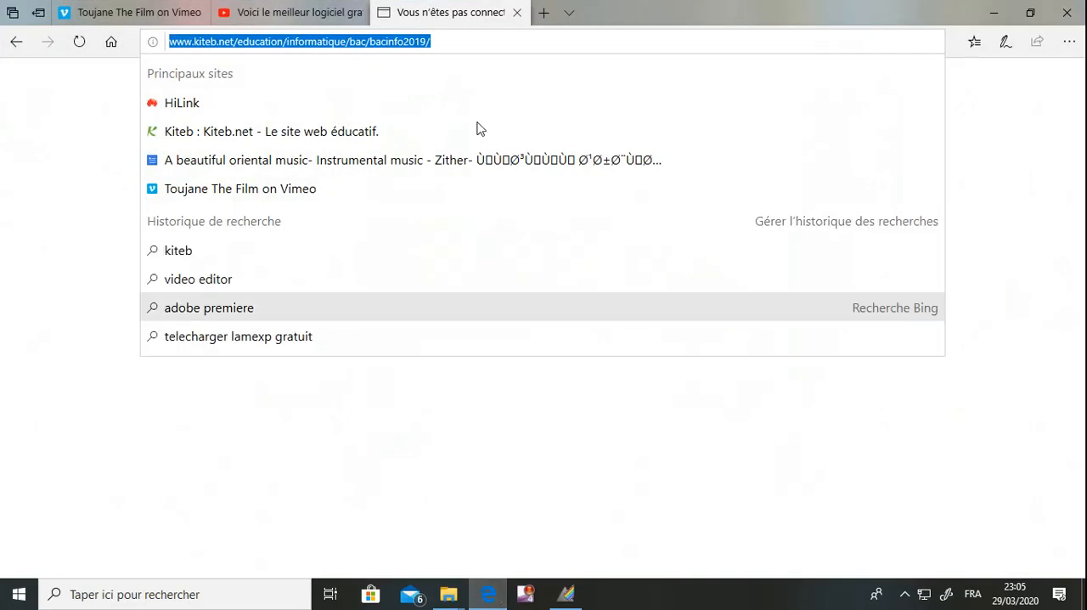
pyautogui.write('kiteb')
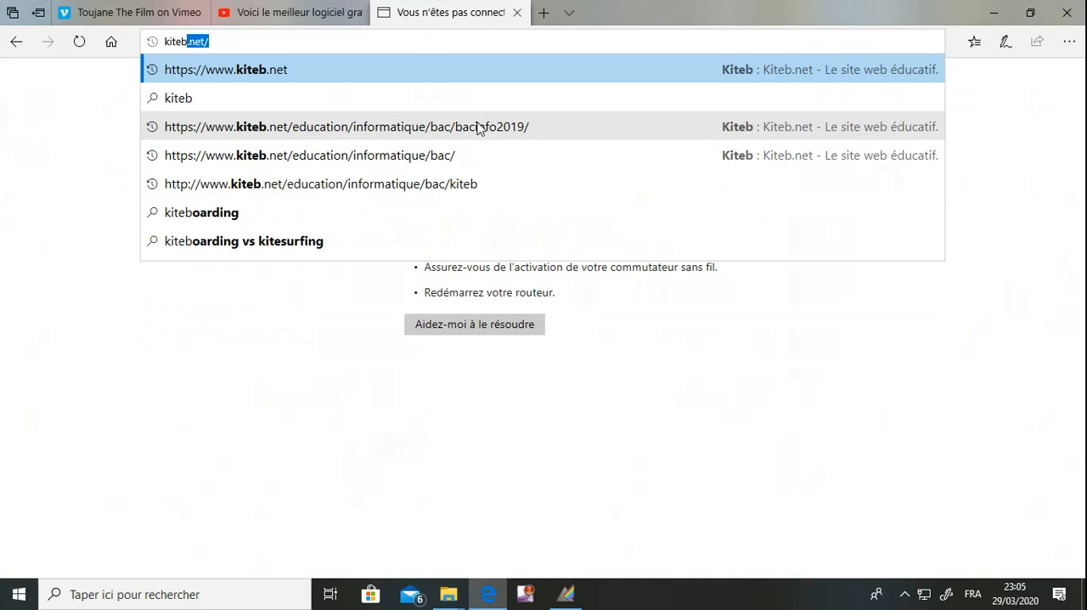
pyautogui.write('.net/')
pyautogui.press('Return')
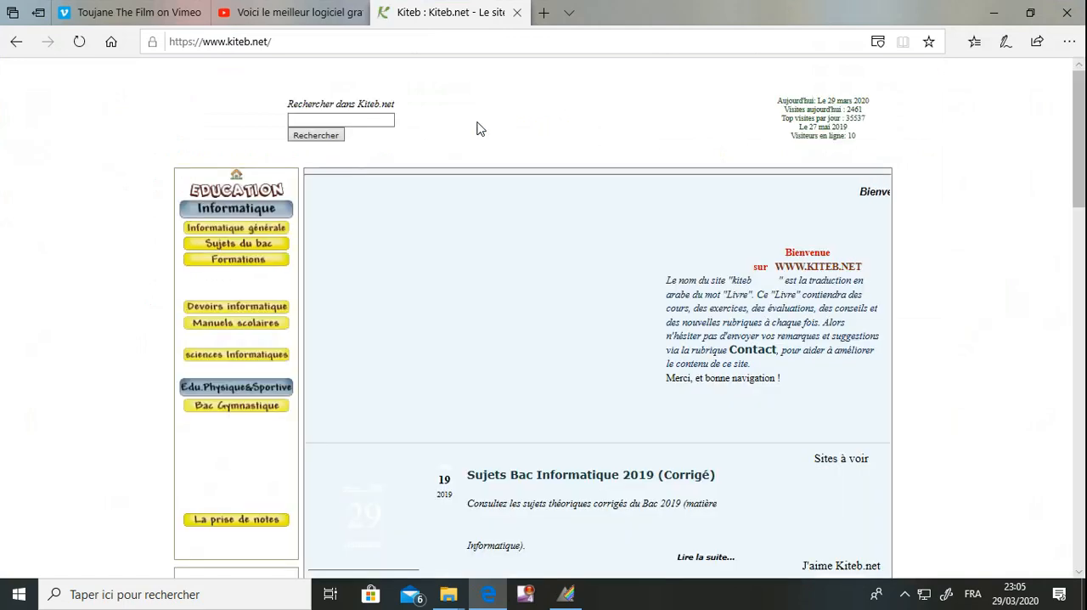
# Open the 2019 practical exams page from the Sujets du bac section
pyautogui.click(261, 245)
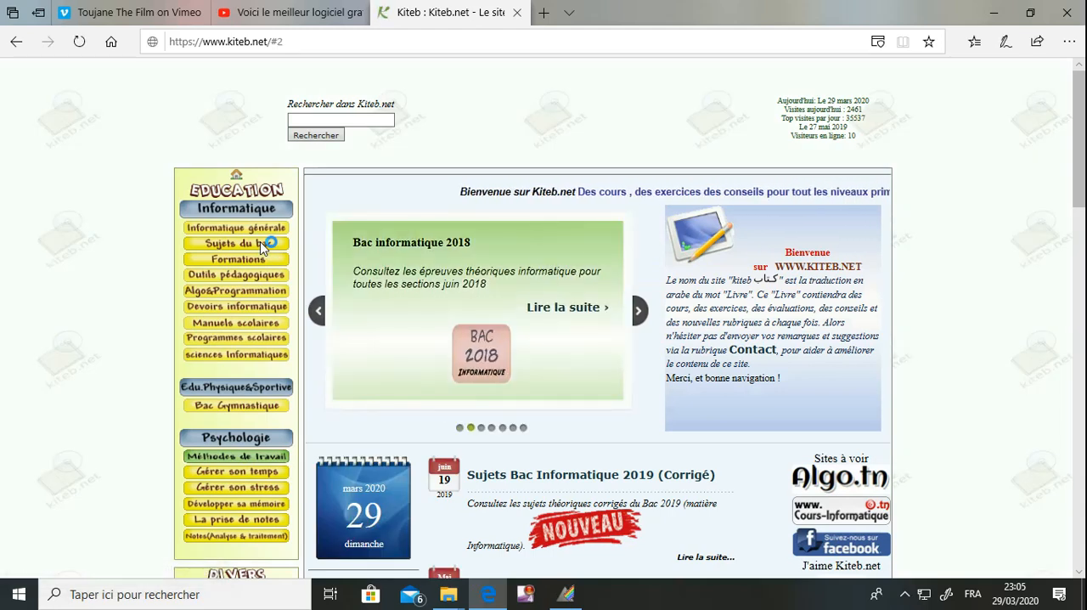
pyautogui.click(261, 243)
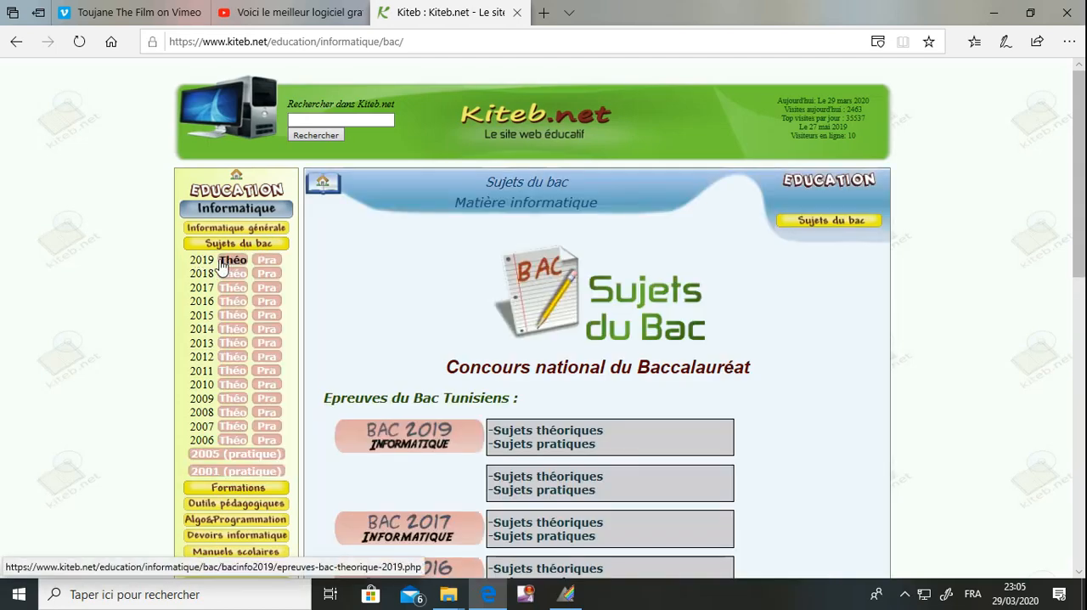
pyautogui.click(266, 262)
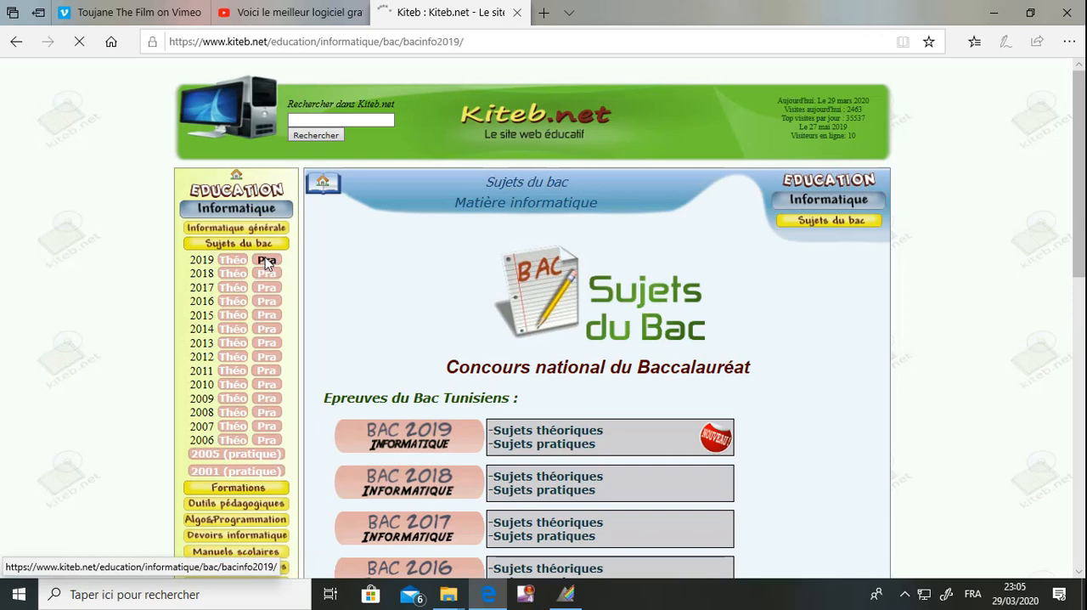
# Find the Section Economie et gestion exams and open the PDF for 29 mai 2019 (9h30)
pyautogui.scroll(-10, 267, 264)
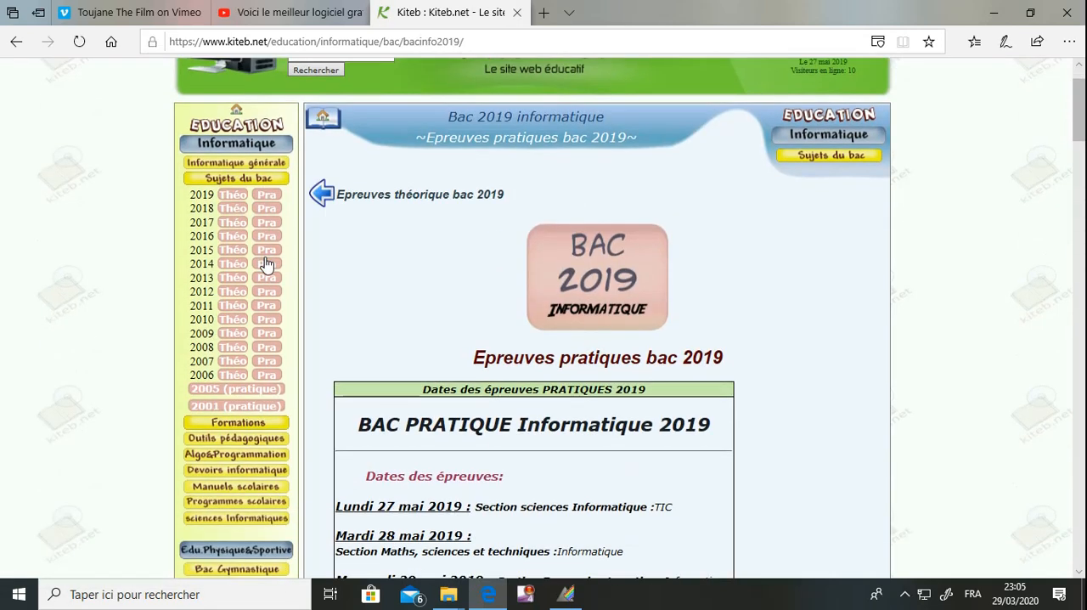
pyautogui.scroll(-3, 267, 264)
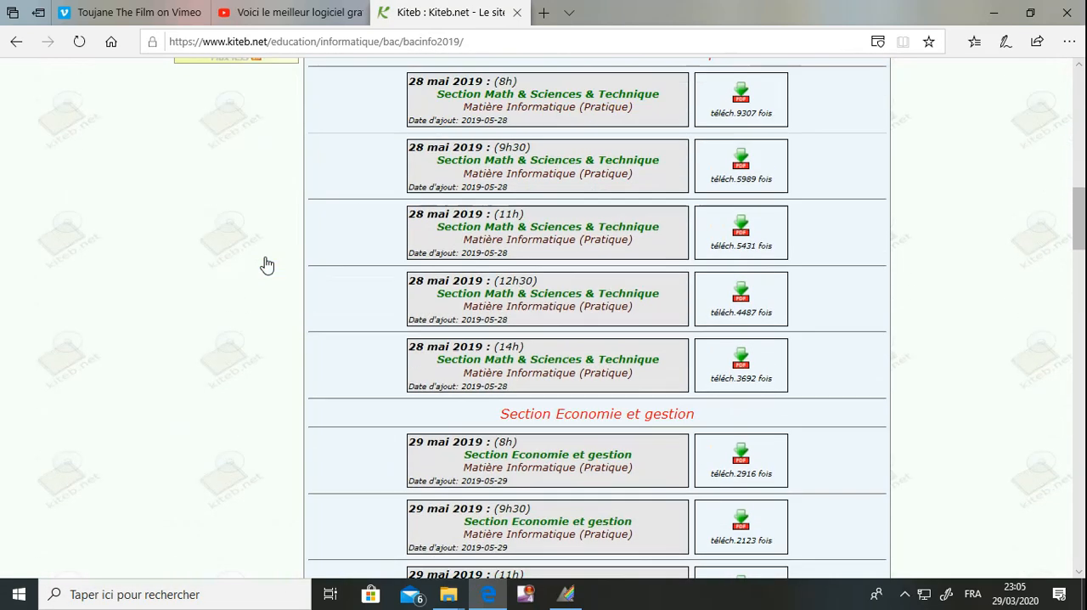
pyautogui.scroll(2, 267, 264)
pyautogui.scroll(-3, 267, 264)
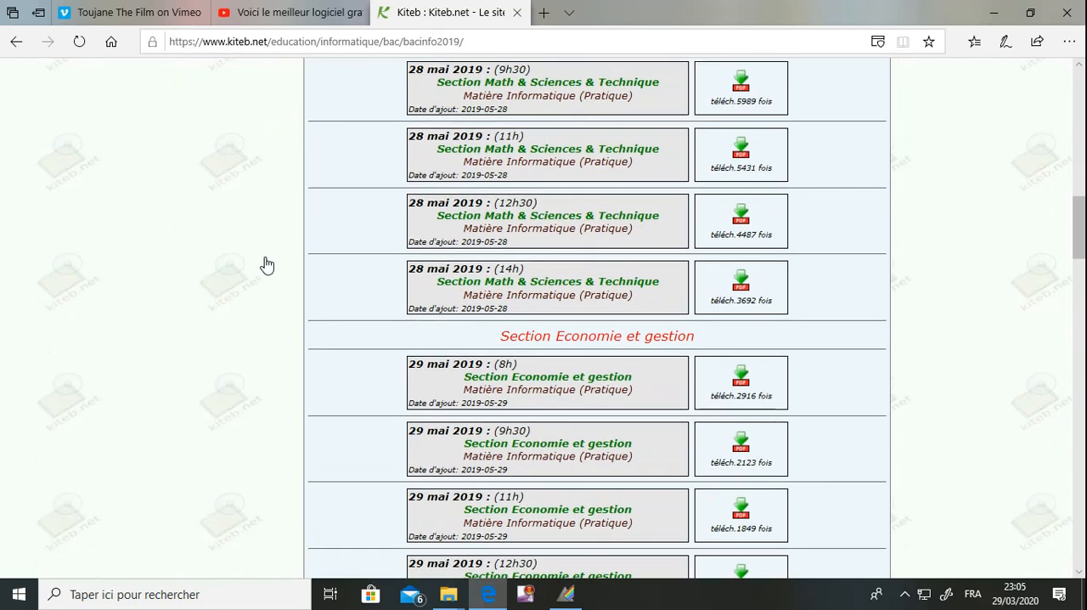
pyautogui.scroll(-2, 267, 264)
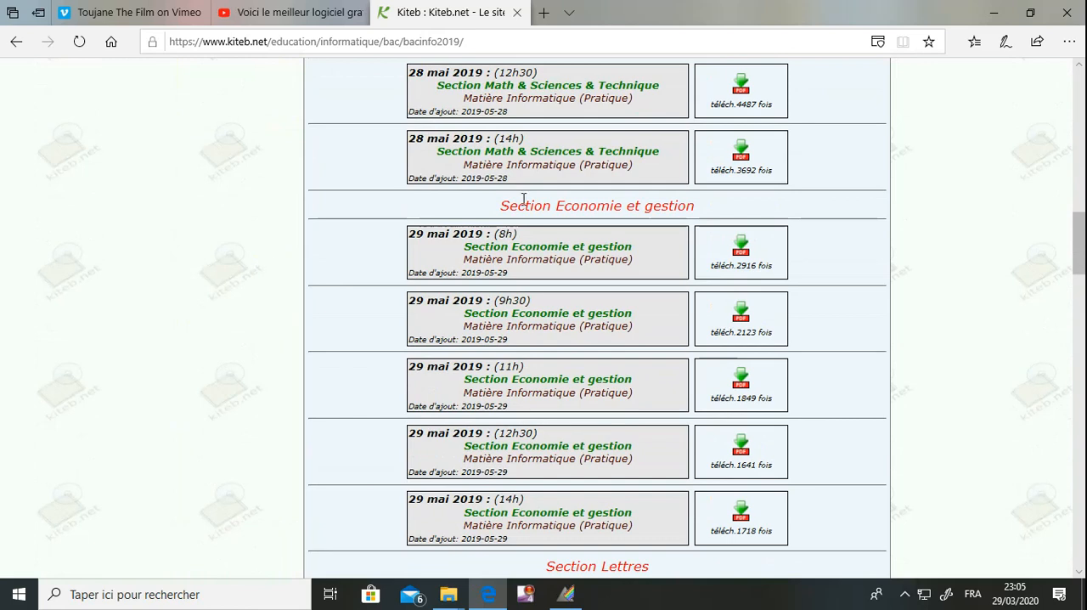
pyautogui.moveTo(530, 207); pyautogui.dragTo(627, 213)
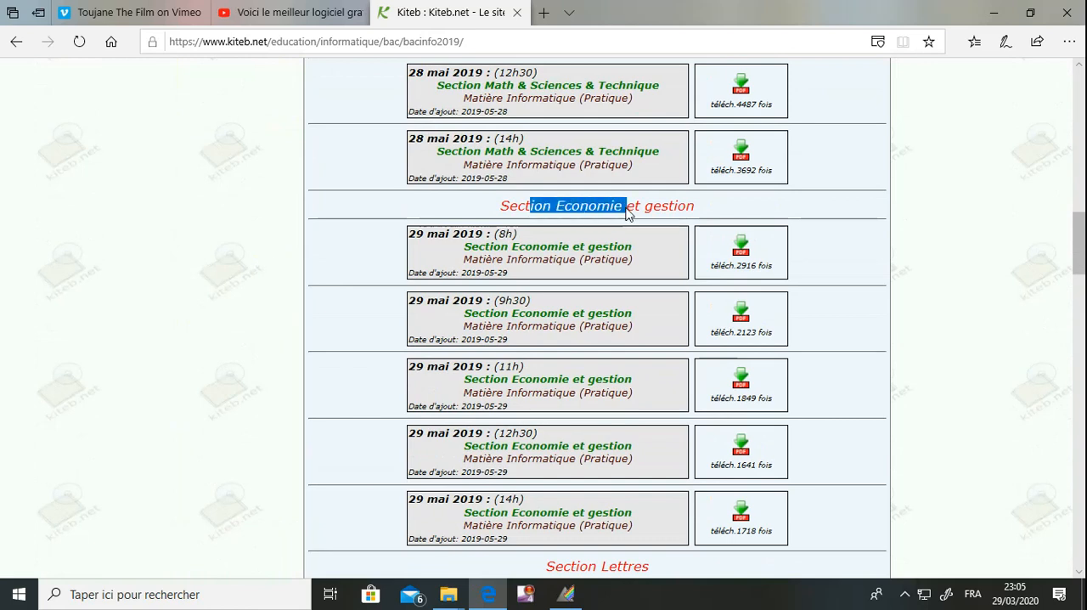
pyautogui.click(741, 317)
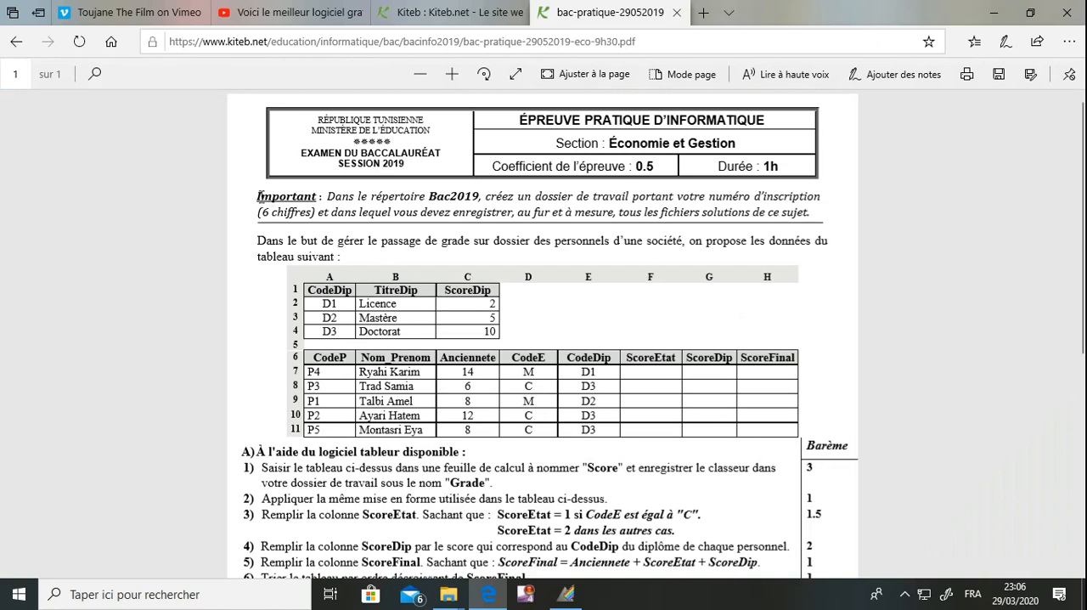
# Read the exam's Important note about the Bac2019 directory and the six-digit working folder
pyautogui.moveTo(257, 196); pyautogui.dragTo(323, 196)
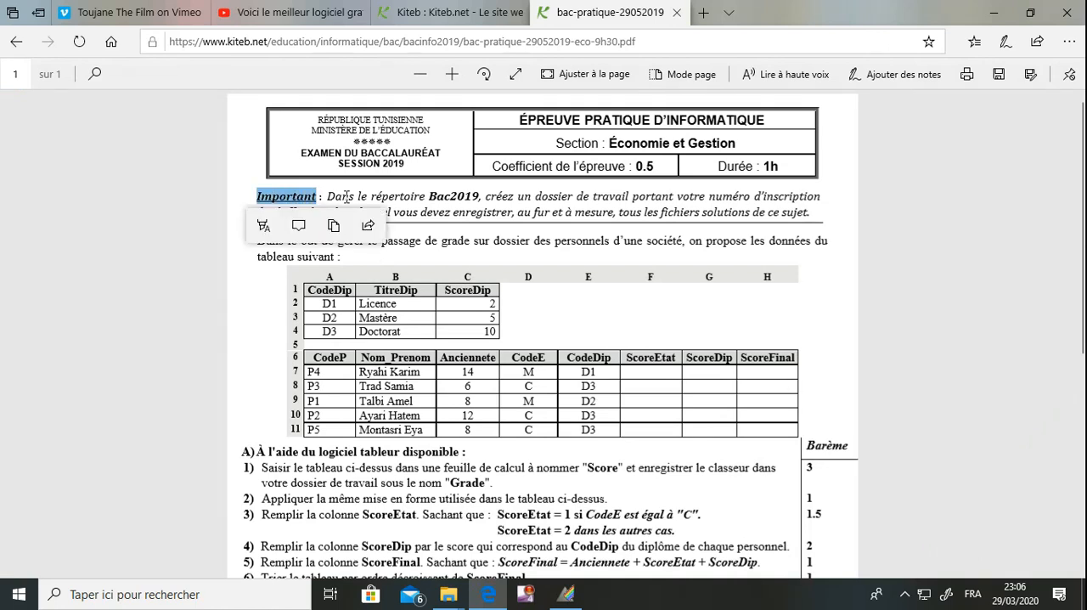
pyautogui.click(347, 196)
pyautogui.moveTo(440, 196); pyautogui.dragTo(473, 197)
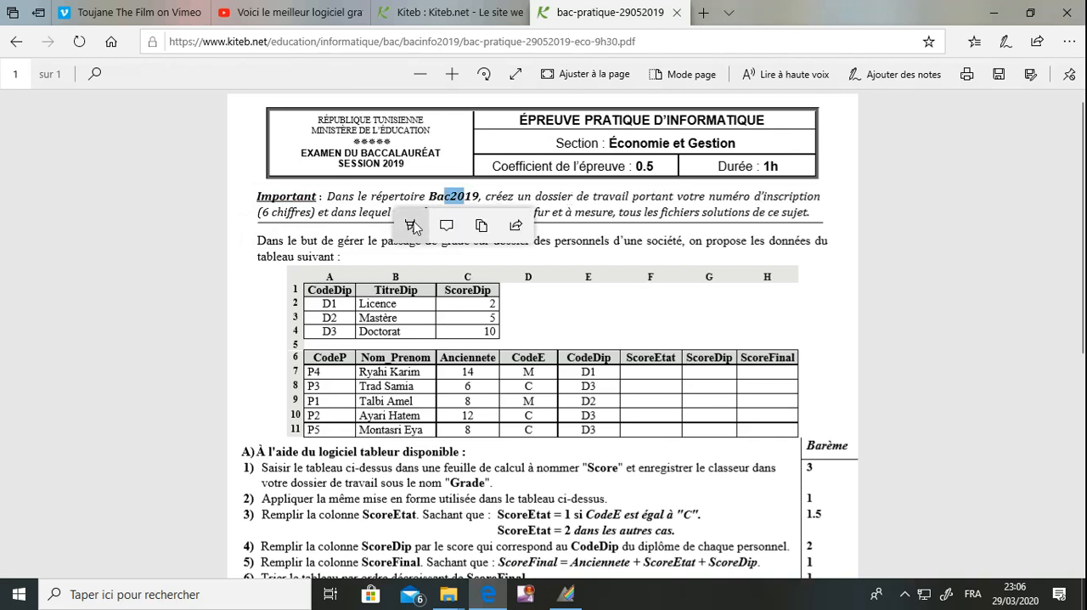
pyautogui.click(304, 222)
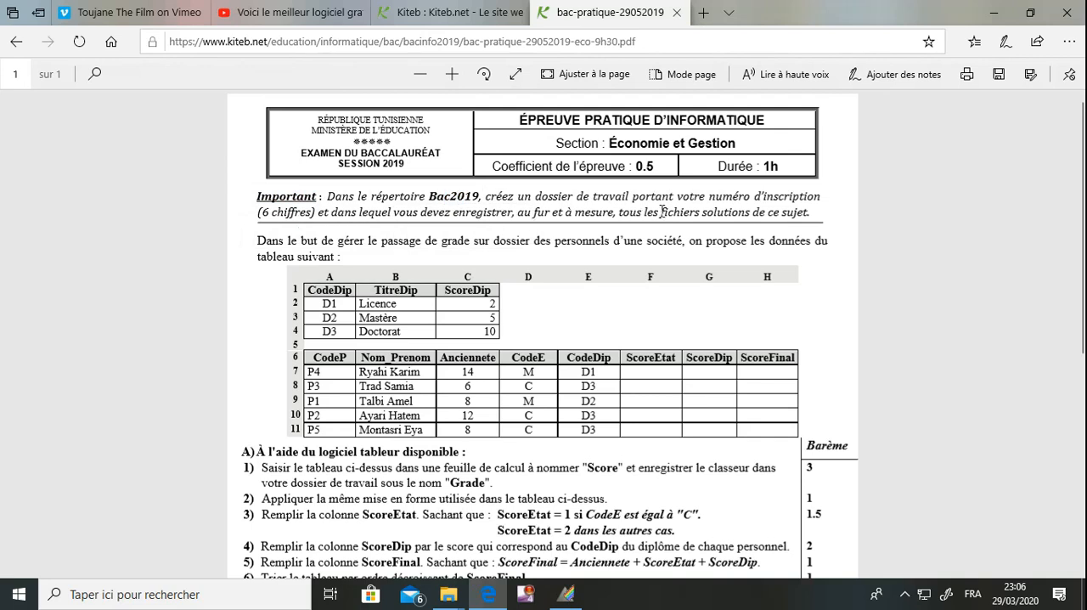
# Minimize the browser and open the bac2020 folder on Disque local (C:) in File Explorer
pyautogui.click(997, 17)
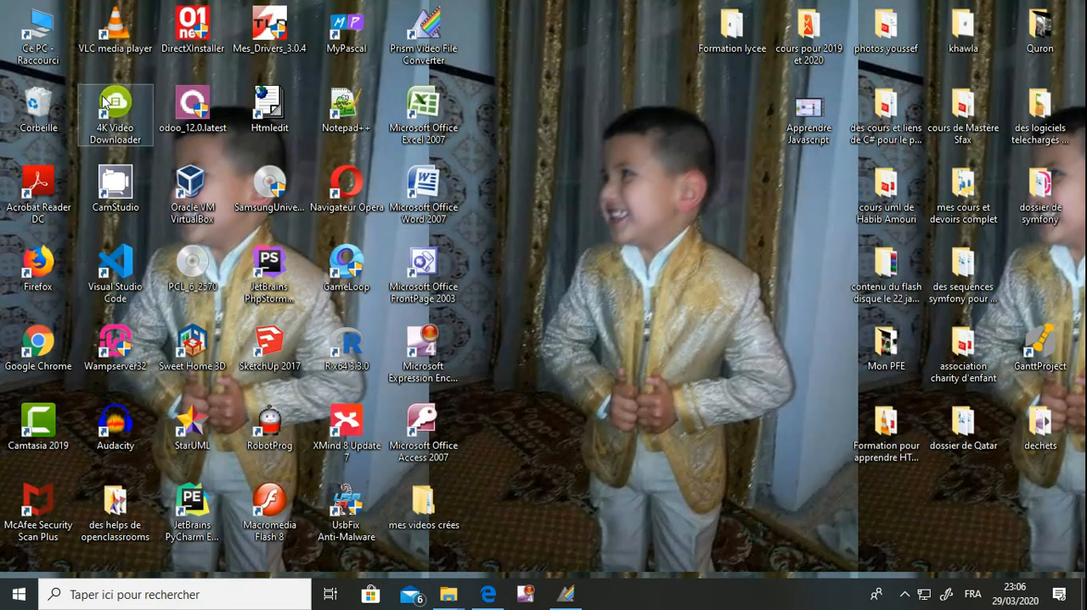
pyautogui.doubleClick(40, 52)
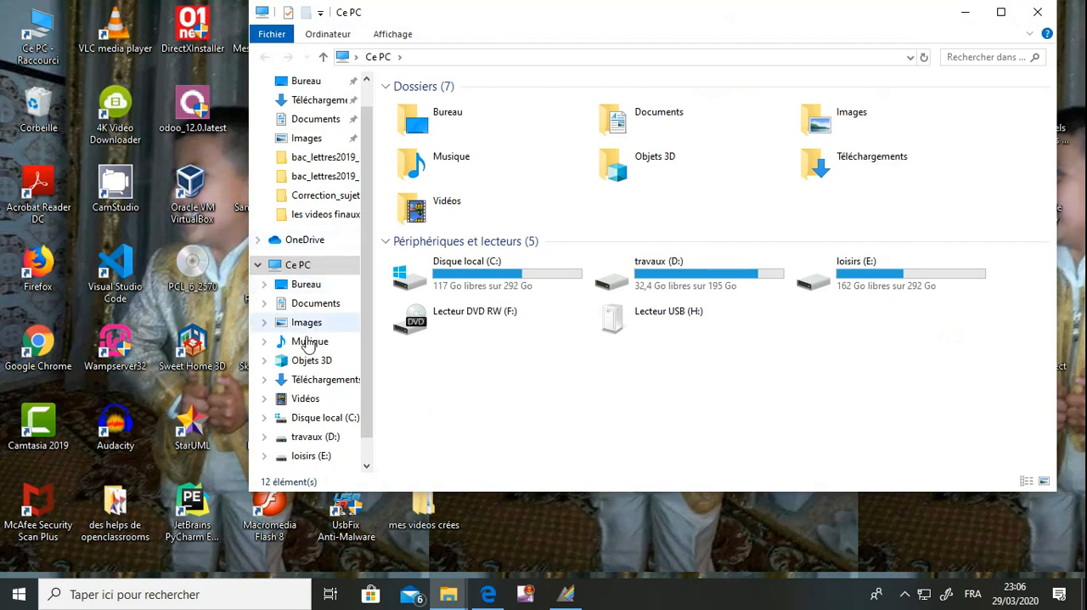
pyautogui.click(322, 420)
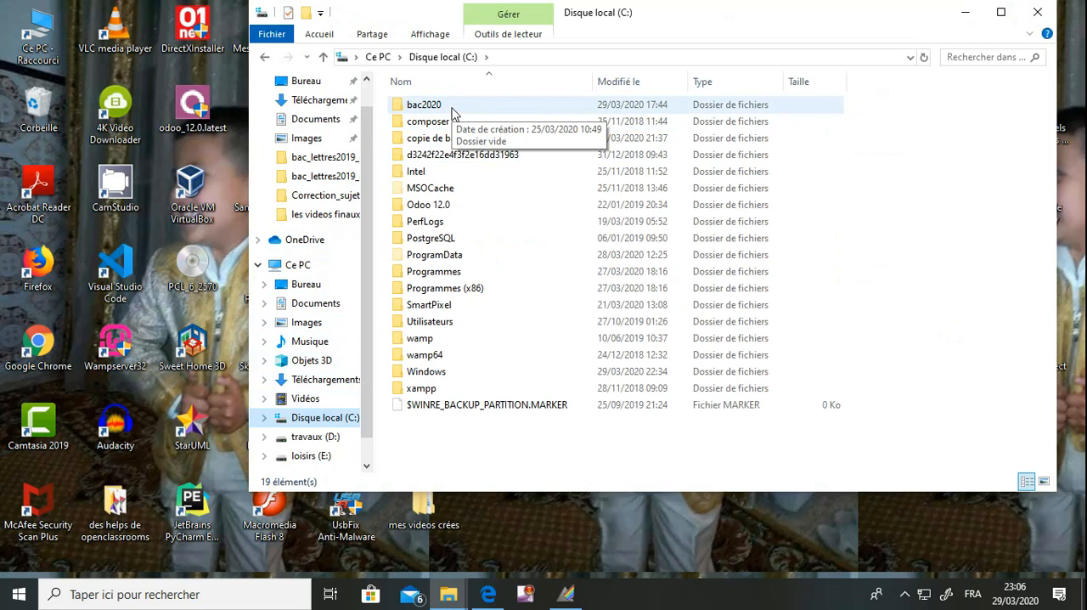
pyautogui.doubleClick(452, 108)
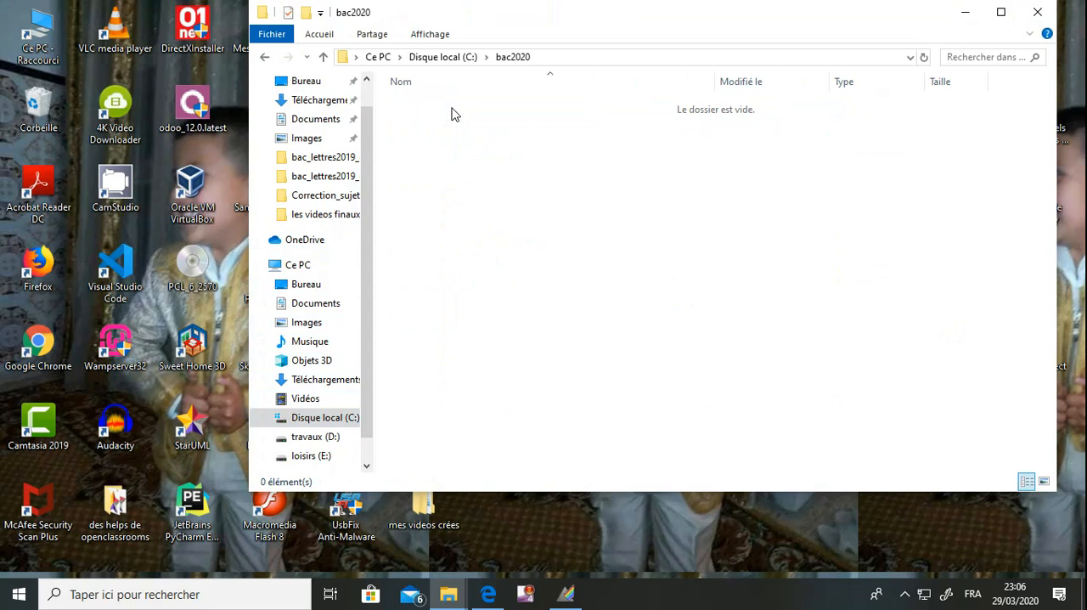
# Create a folder named 123456 inside bac2020 and open it
pyautogui.rightClick(459, 127)
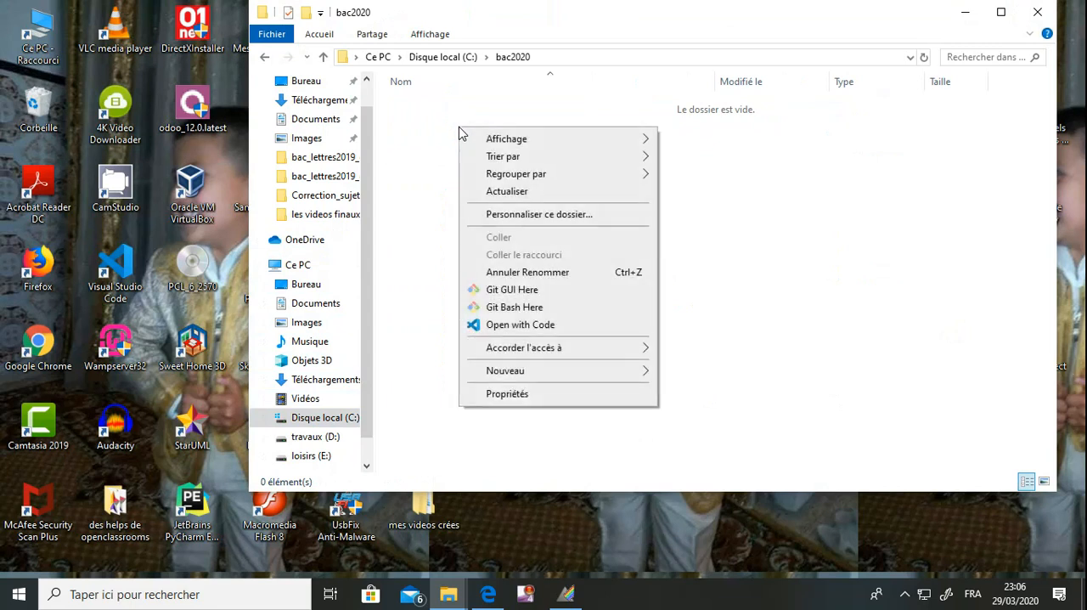
pyautogui.moveTo(514, 379)
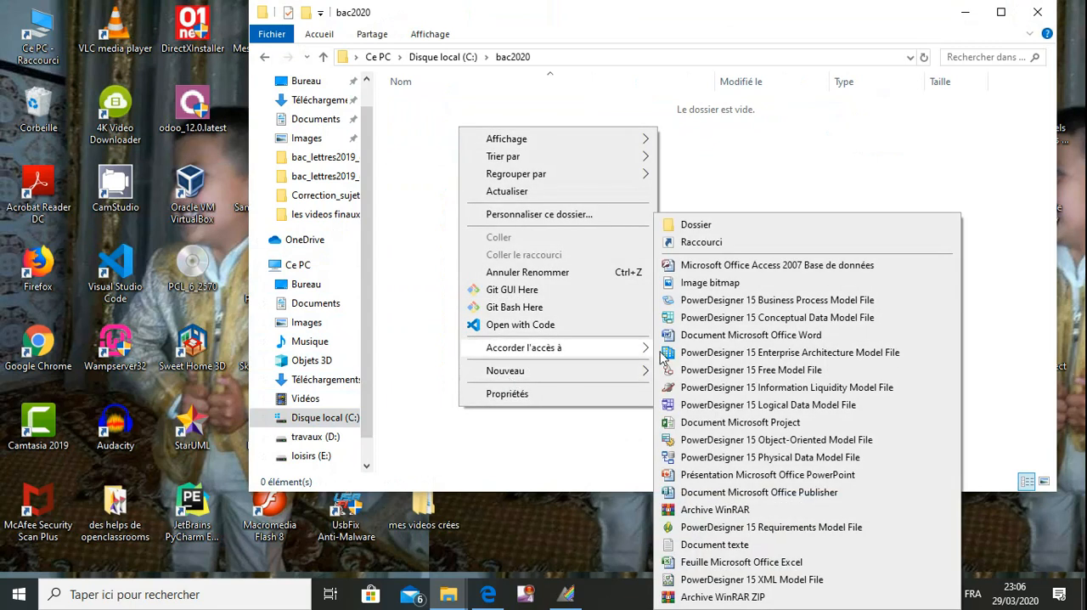
pyautogui.click(717, 227)
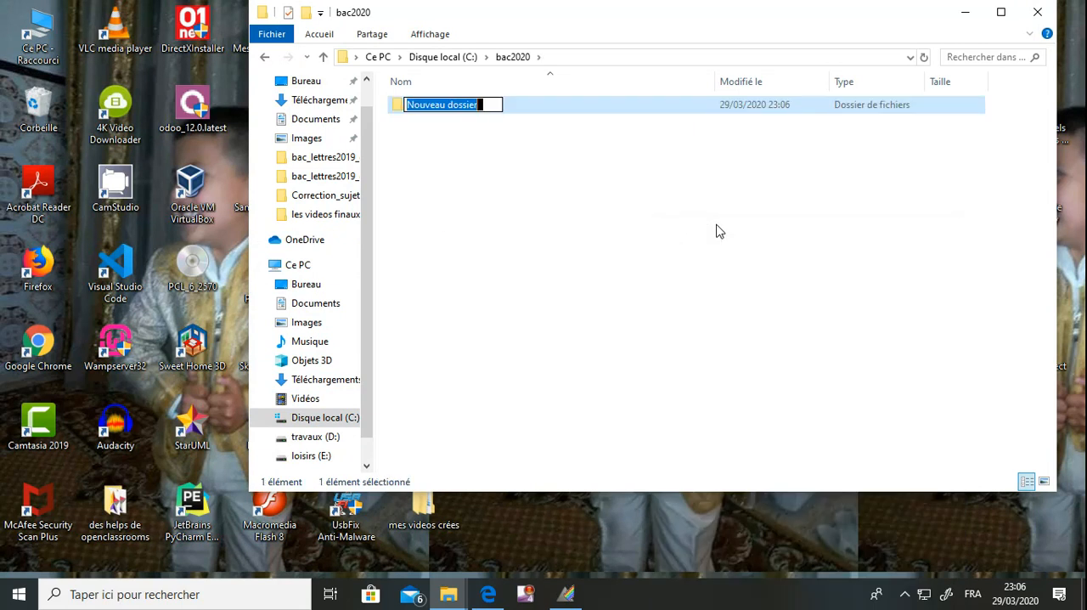
pyautogui.write('1')
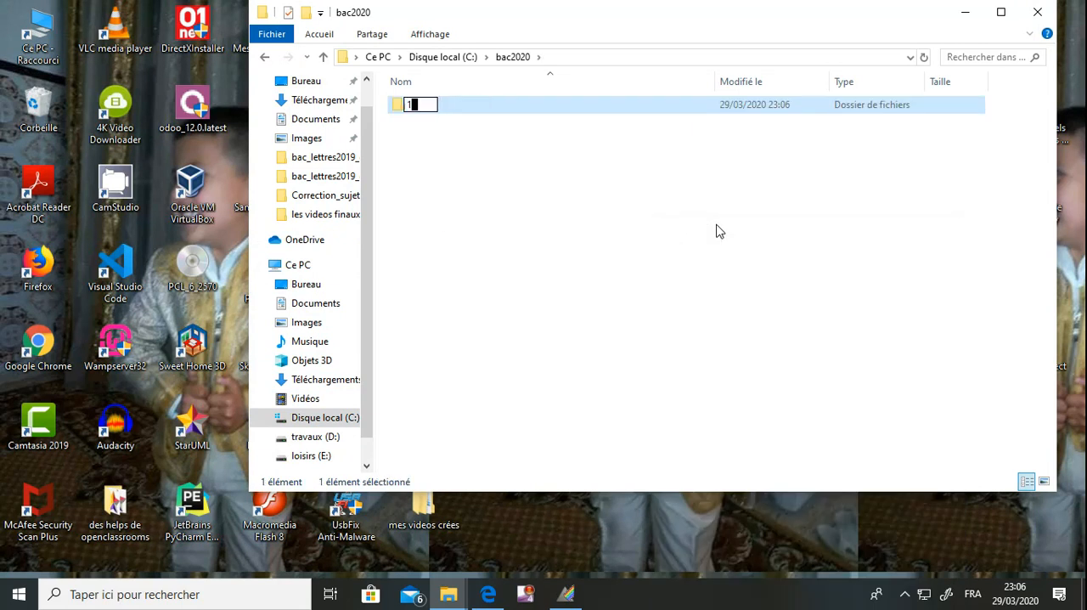
pyautogui.write('23456')
pyautogui.press('Return')
pyautogui.press('Return')
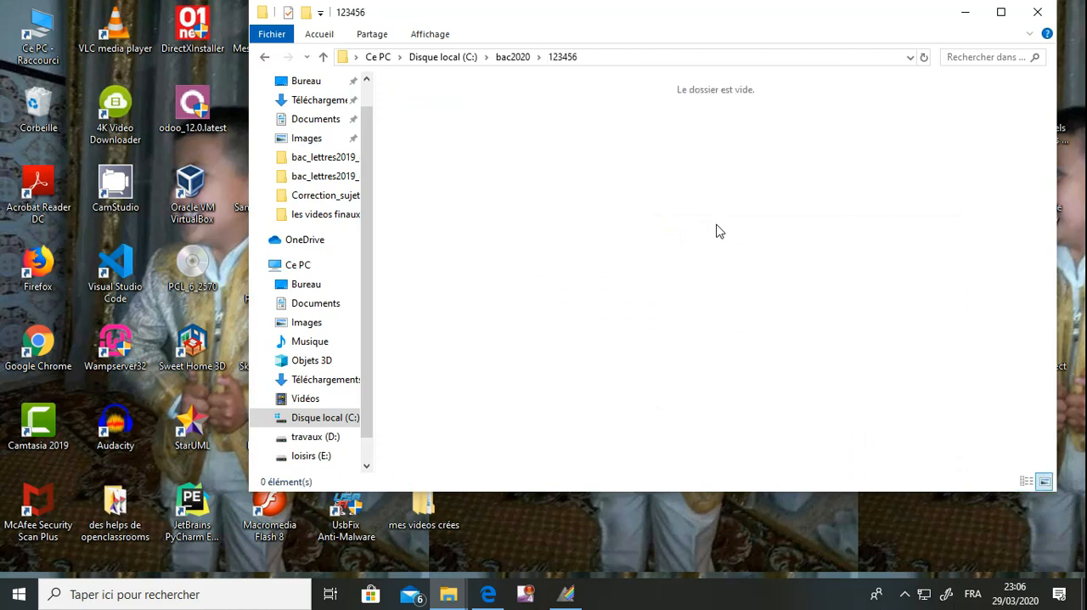
# Return to the exam PDF in Edge and read the introduction, the data tables and the heading of part A
pyautogui.click(965, 15)
pyautogui.click(491, 592)
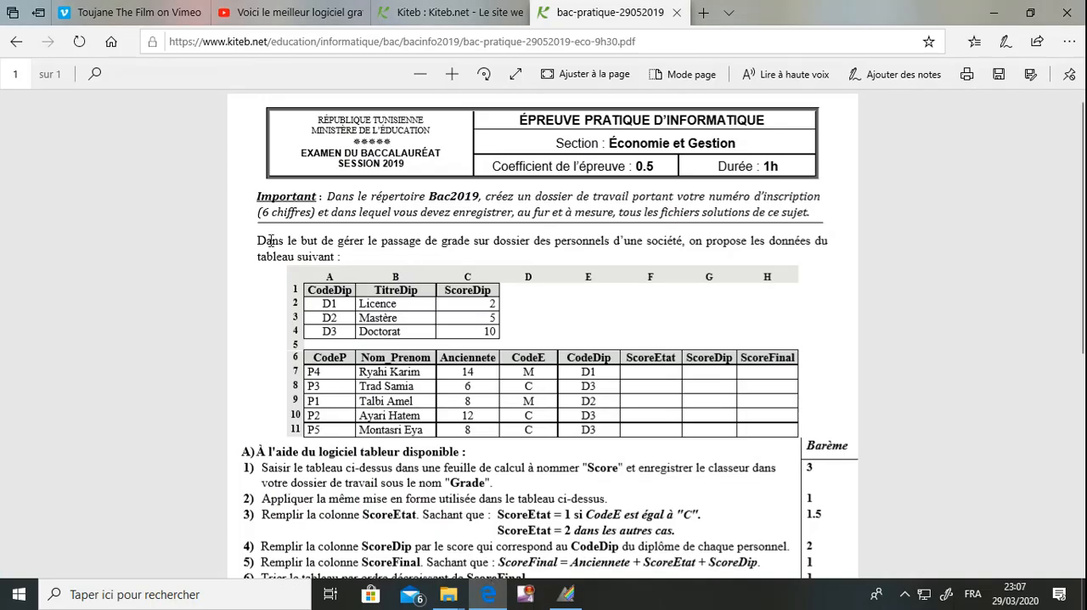
pyautogui.moveTo(272, 240); pyautogui.dragTo(481, 244)
pyautogui.click(583, 241)
pyautogui.moveTo(329, 295); pyautogui.dragTo(478, 328)
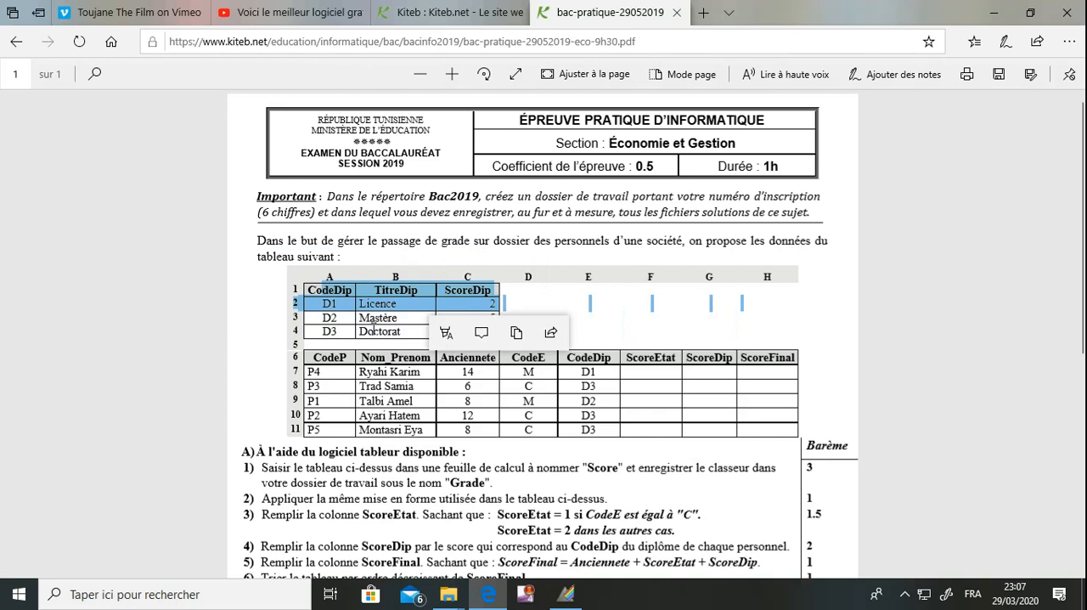
pyautogui.click(357, 317)
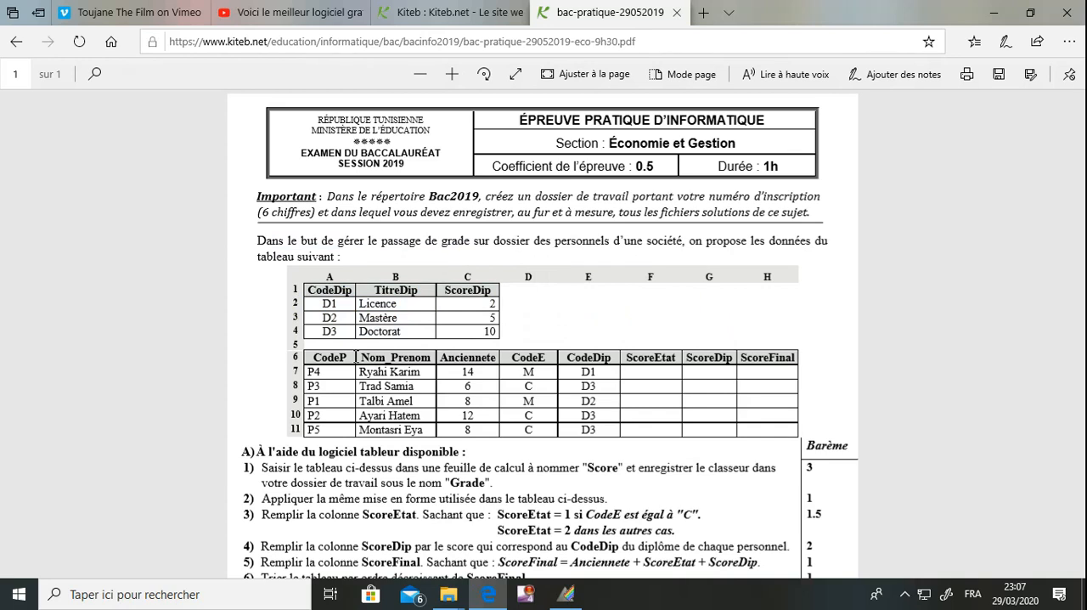
pyautogui.doubleClick(245, 451)
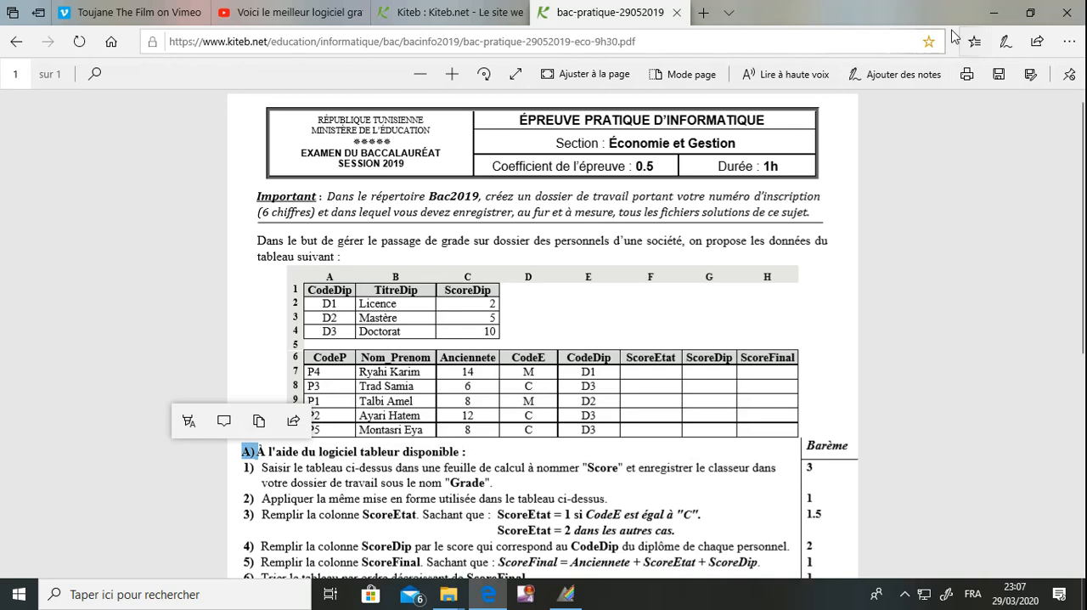
# Minimize the browser and start Microsoft Office Excel 2007 with a blank workbook
pyautogui.click(999, 15)
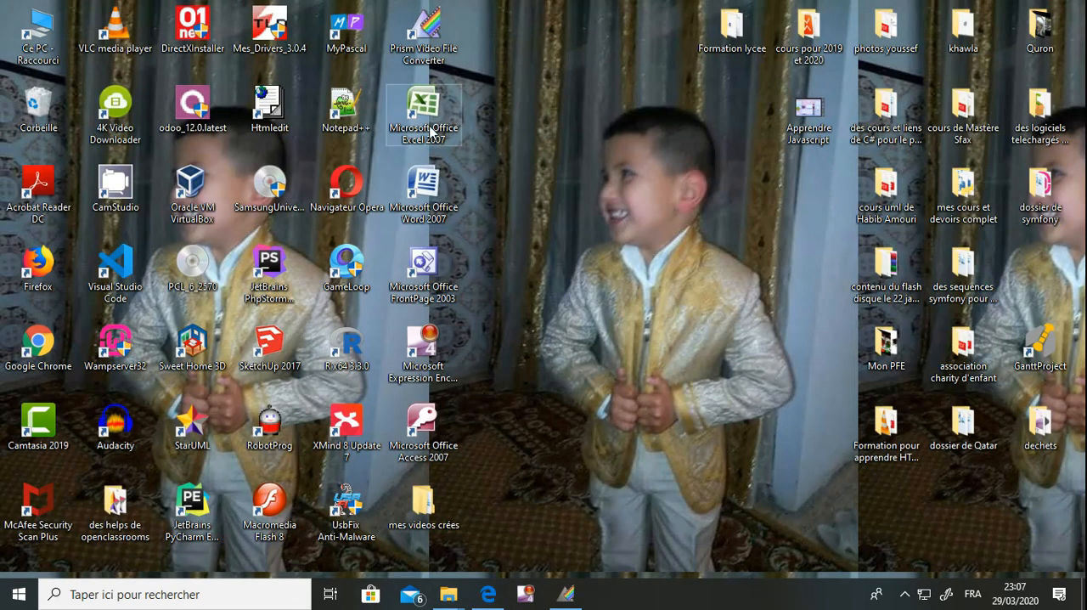
pyautogui.doubleClick(425, 115)
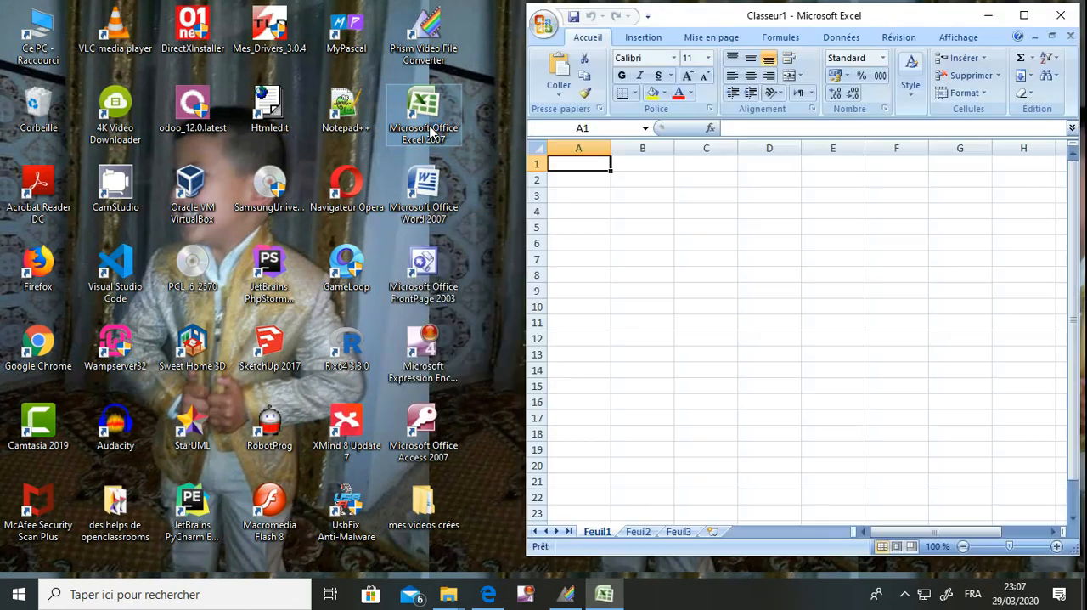
# Highlight question 1 in the exam PDF, then restore the Edge window down beside Excel and activate the blank workbook at cell A1
pyautogui.click(490, 595)
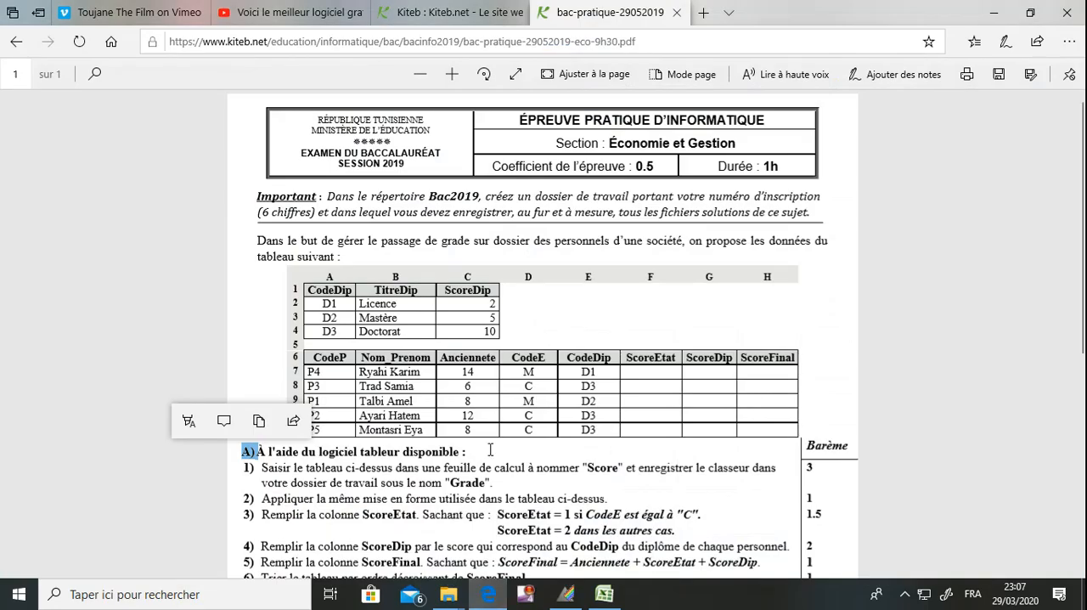
pyautogui.click(490, 450)
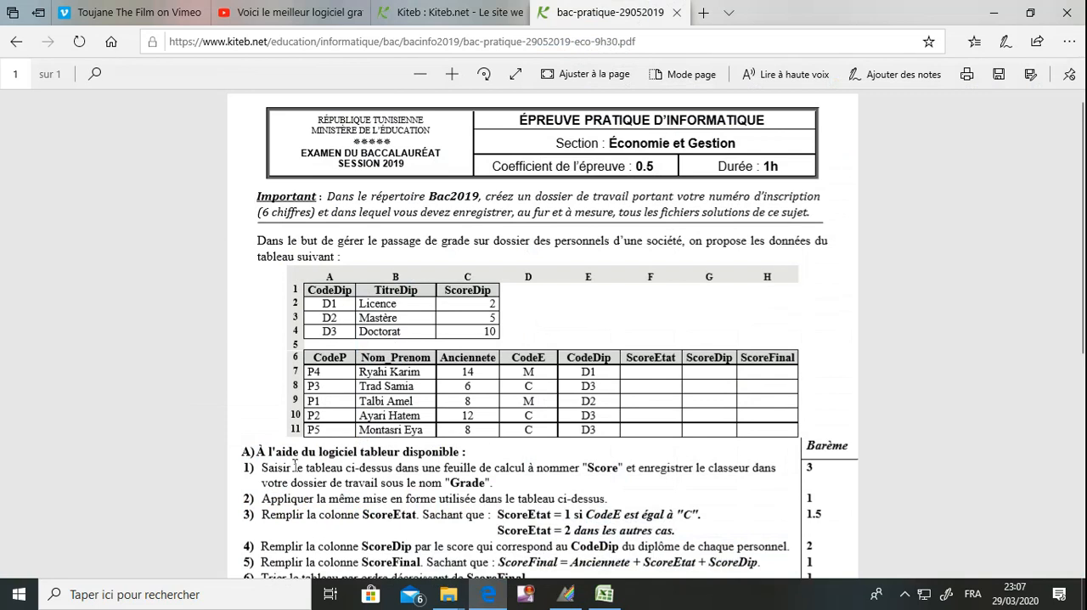
pyautogui.moveTo(268, 467); pyautogui.dragTo(606, 468)
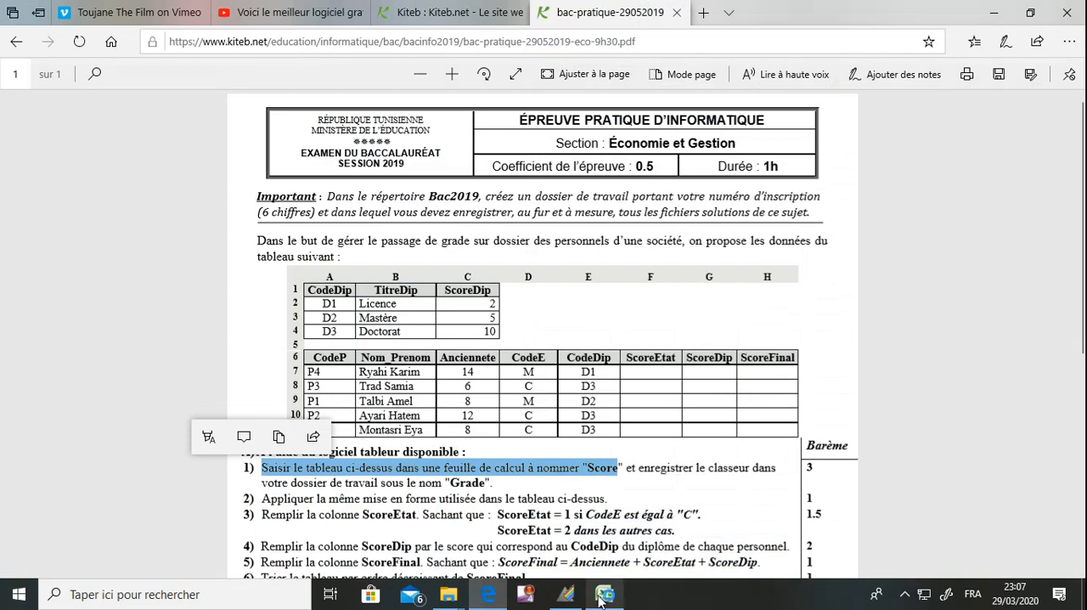
pyautogui.click(1030, 14)
pyautogui.click(608, 168)
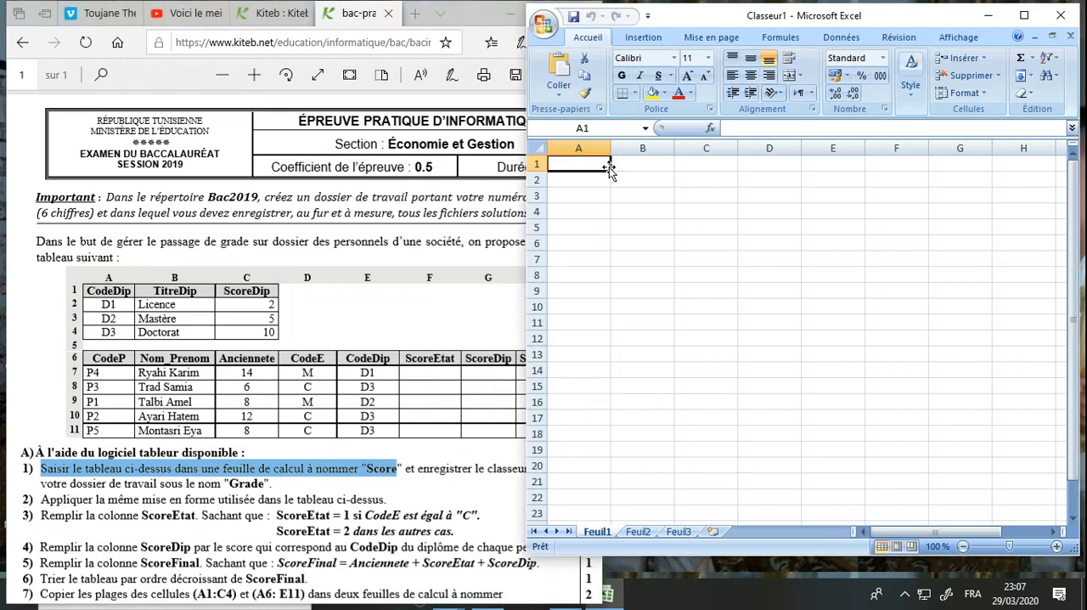
# Enter the diploma table headers CodeDip, TitreDip and ScoreDip in cells A1 to C1
pyautogui.write('Cod')
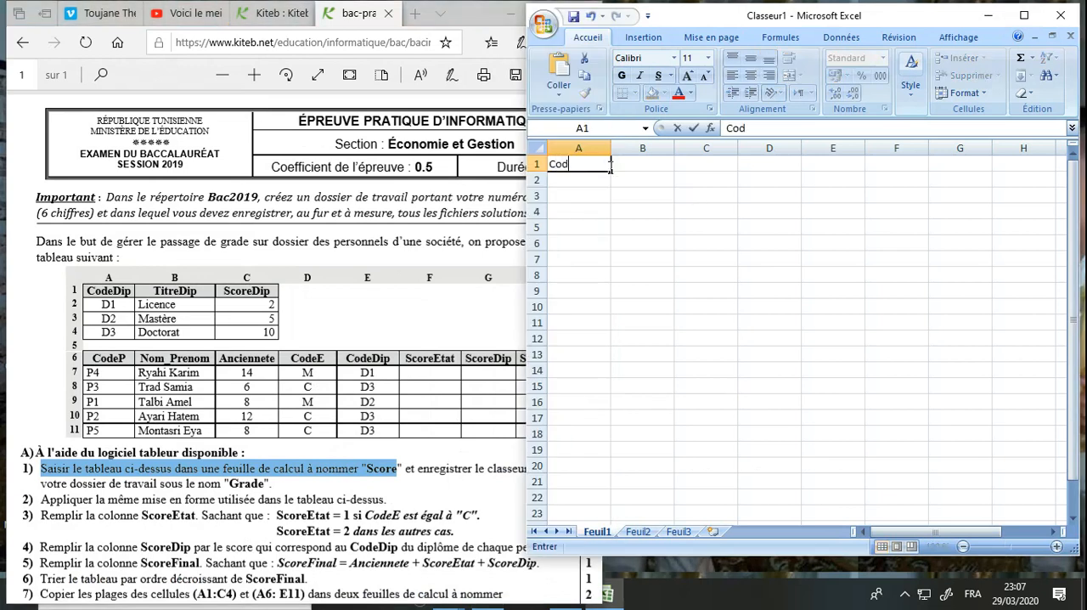
pyautogui.write('eDip')
pyautogui.press('Tab')
pyautogui.write('TitreDip')
pyautogui.press('Tab')
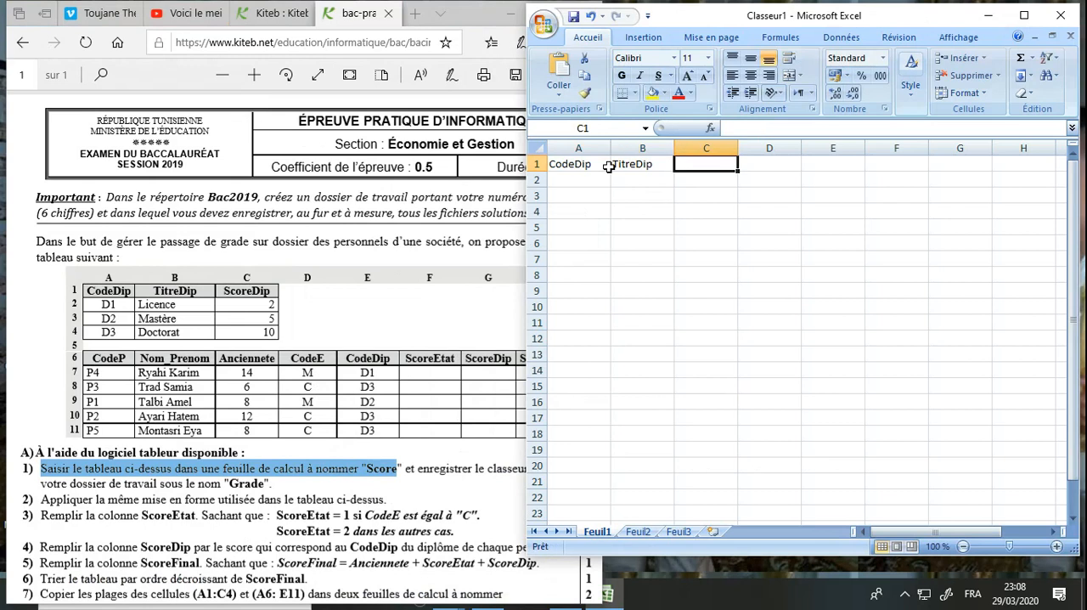
pyautogui.write('Scor')
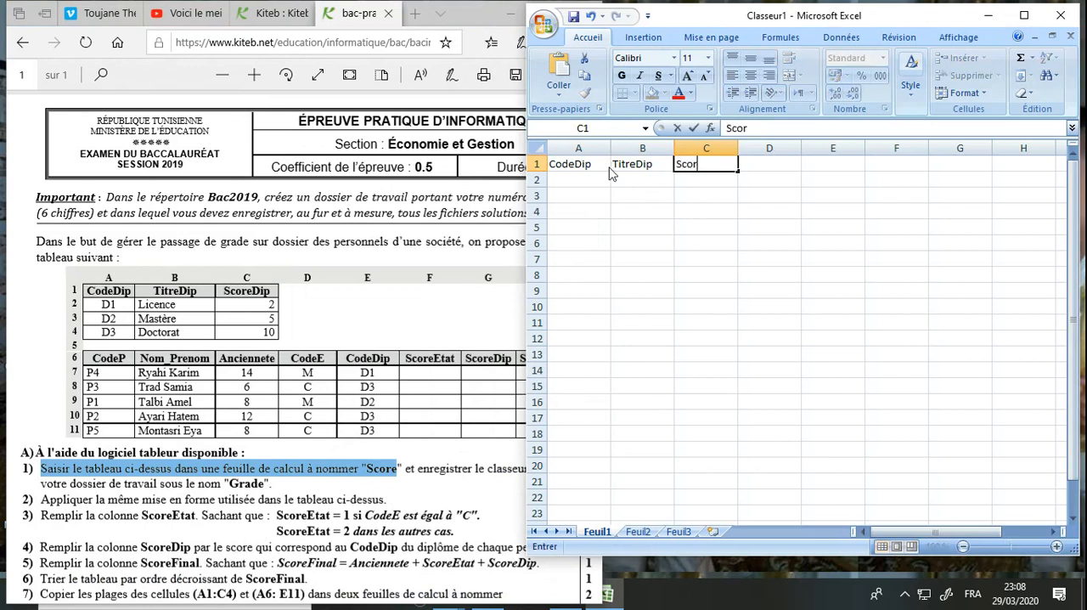
pyautogui.write('eDip')
pyautogui.press('Return')
# Fill row 2 of the diploma table with D1, License and 2
pyautogui.press('Left')
pyautogui.press('Left')
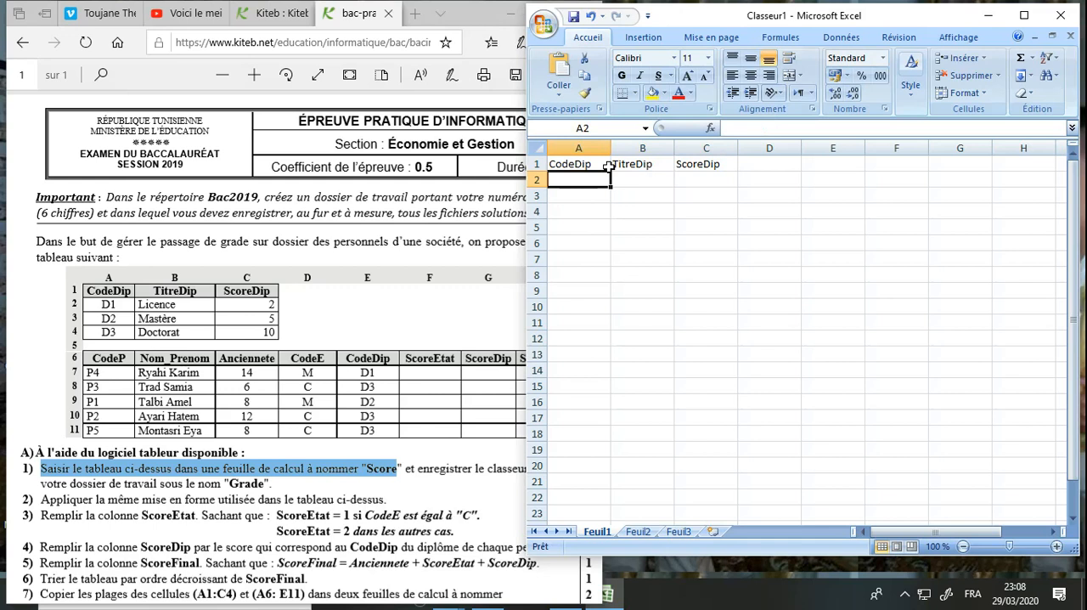
pyautogui.write('D1')
pyautogui.press('Tab')
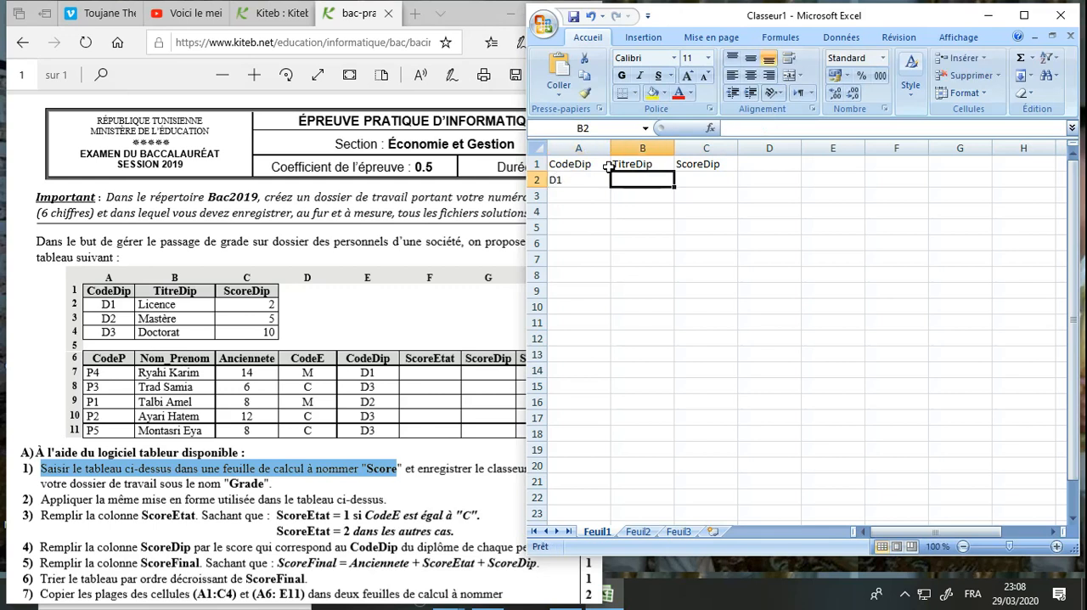
pyautogui.write('License')
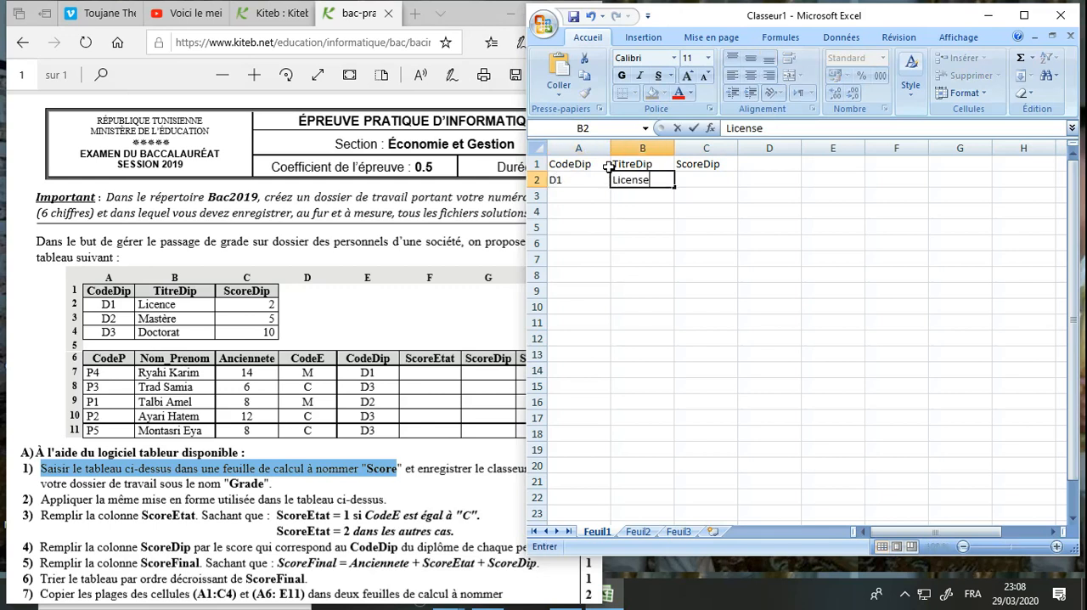
pyautogui.press('Tab')
pyautogui.press('Return')
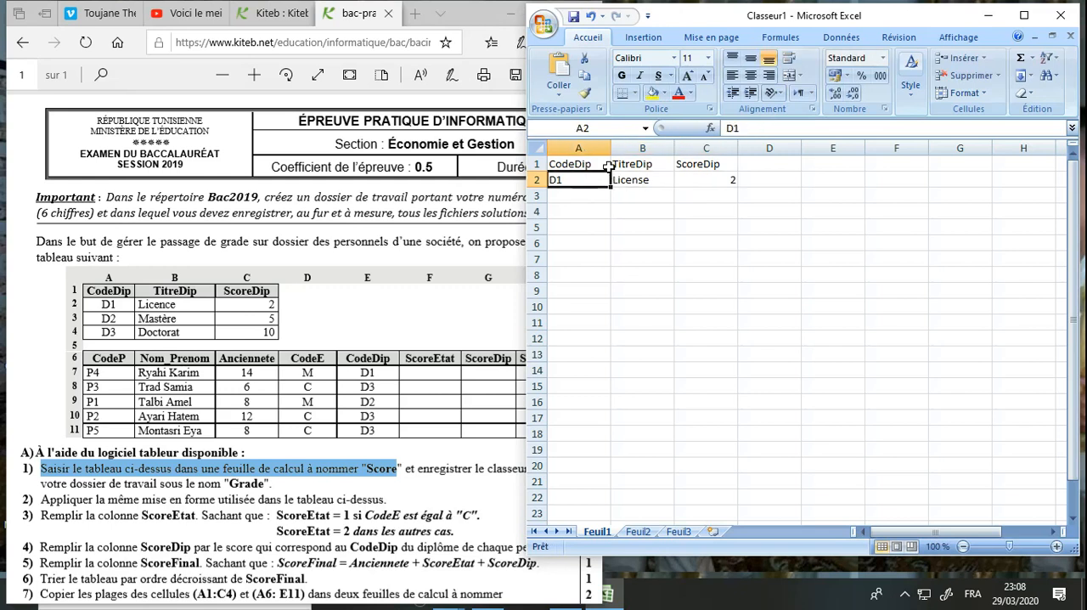
# Fill row 3 of the diploma table with D2, Mastère and 5
pyautogui.write('D2')
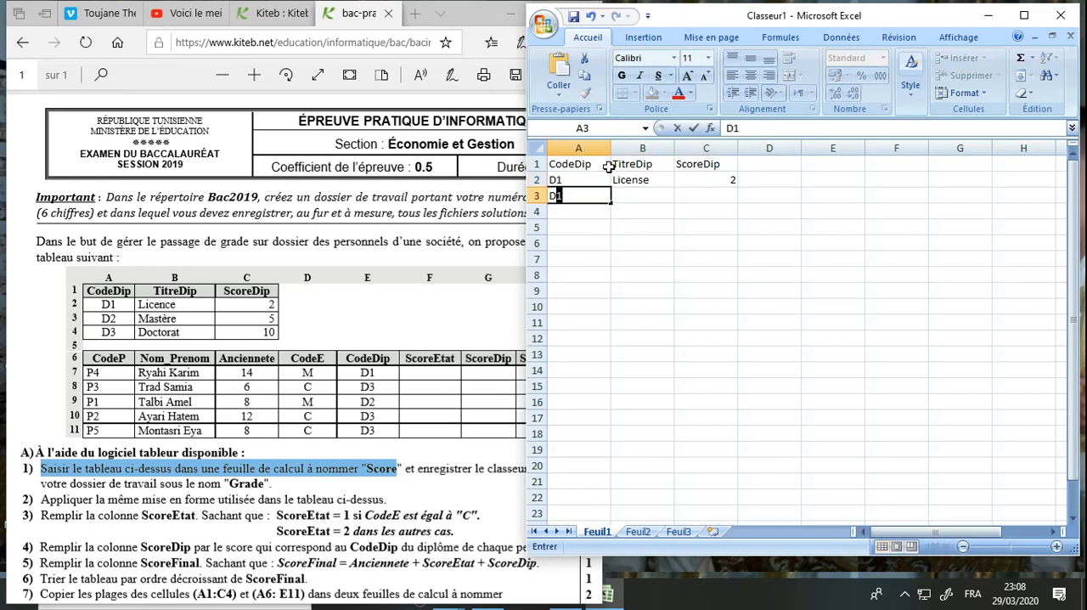
pyautogui.press('Tab')
pyautogui.write('M')
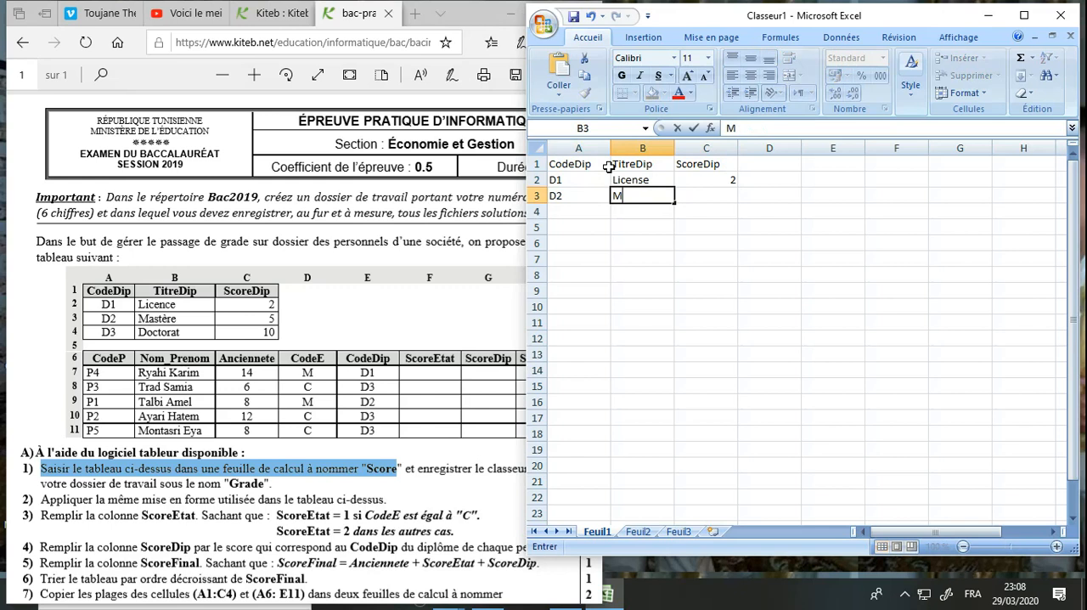
pyautogui.write('astère')
pyautogui.press('Tab')
pyautogui.write('5')
pyautogui.press('Left')
pyautogui.press('Left')
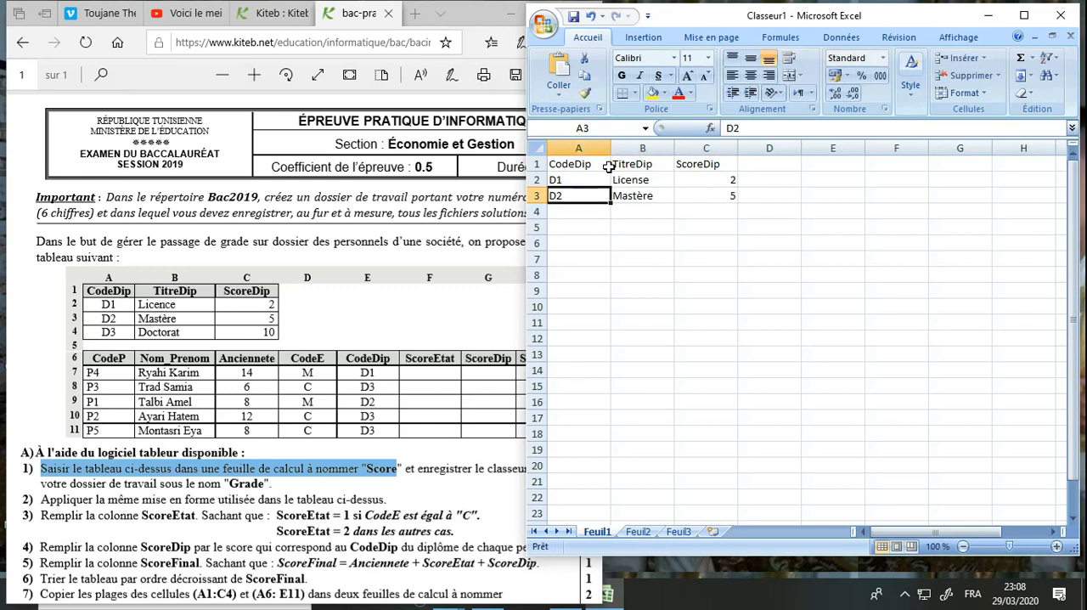
# Fill row 4 of the diploma table with D3, Doctorat and 10
pyautogui.press('Down')
pyautogui.write('D')
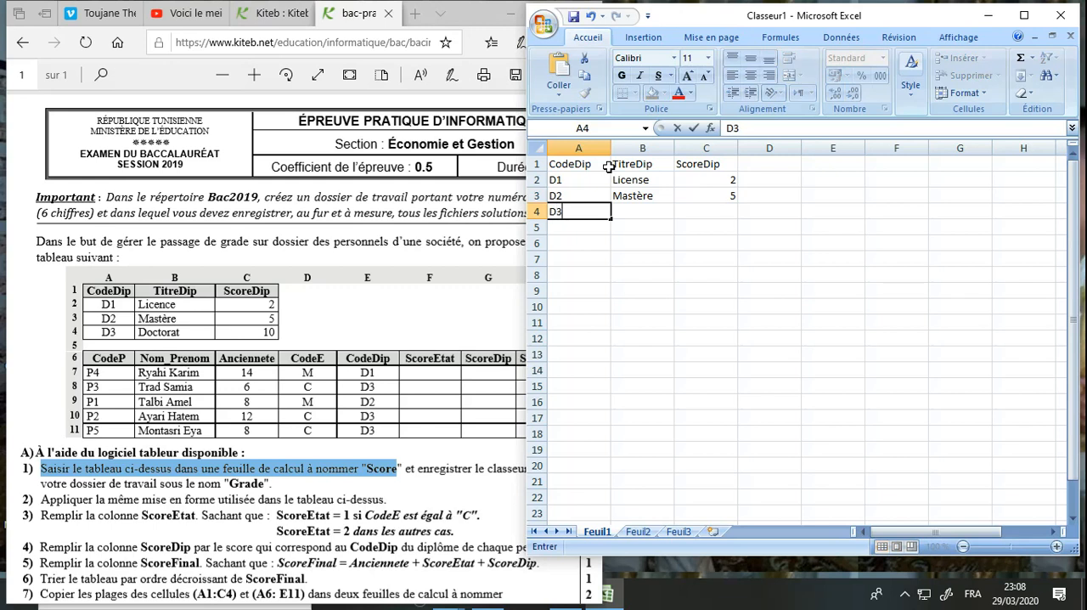
pyautogui.press('Tab')
pyautogui.write('Doc')
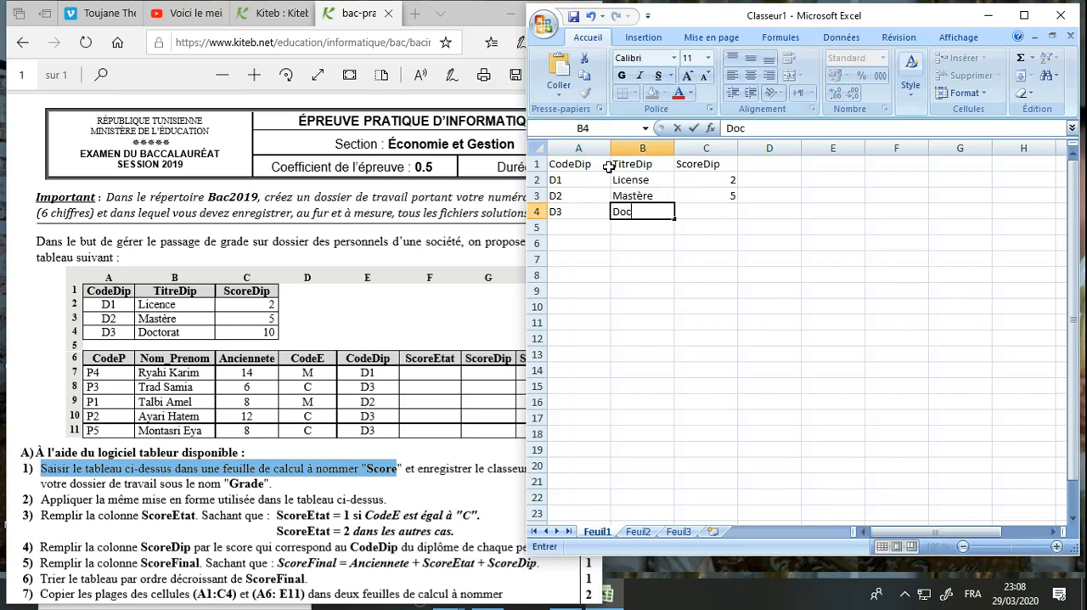
pyautogui.write('torat')
pyautogui.press('Tab')
pyautogui.write('10')
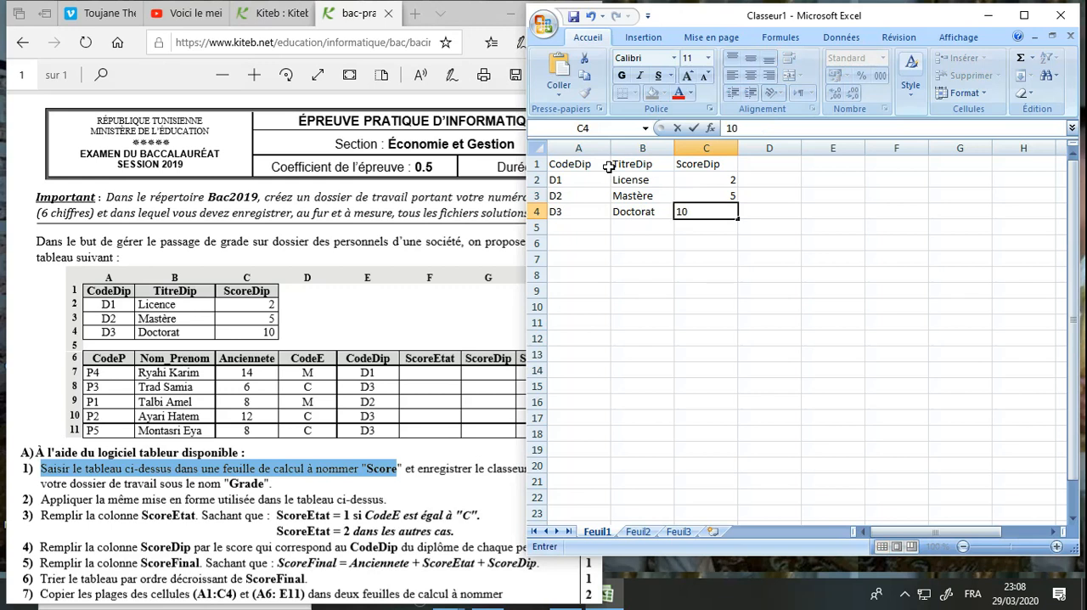
# Enter the personnel table headers CodeP, Nom_Prenom and Anciennete in cells A6 to C6
pyautogui.click(585, 244)
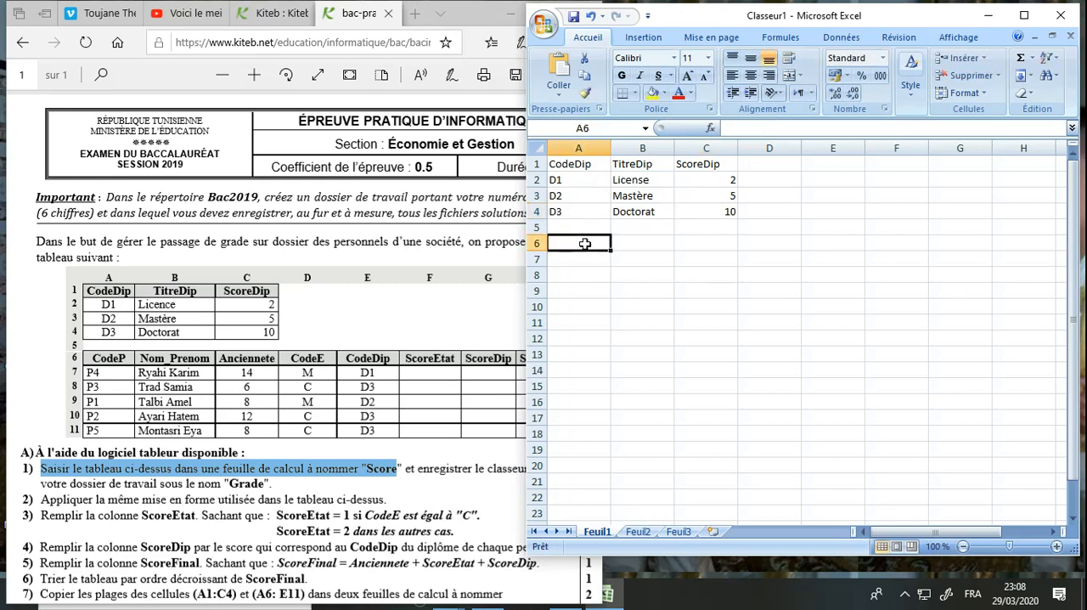
pyautogui.write('CodeP')
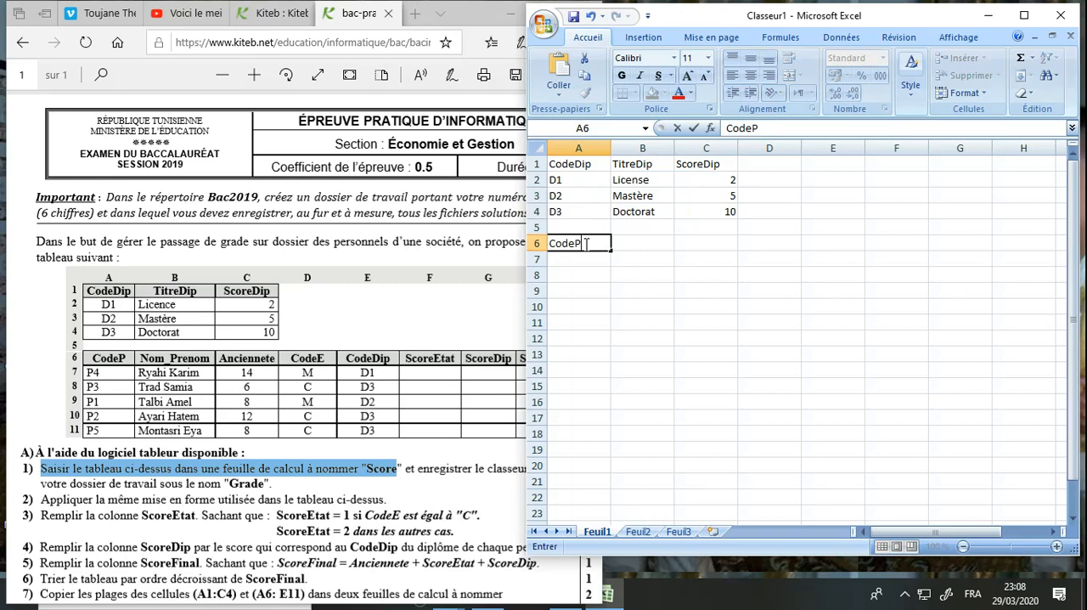
pyautogui.press('Tab')
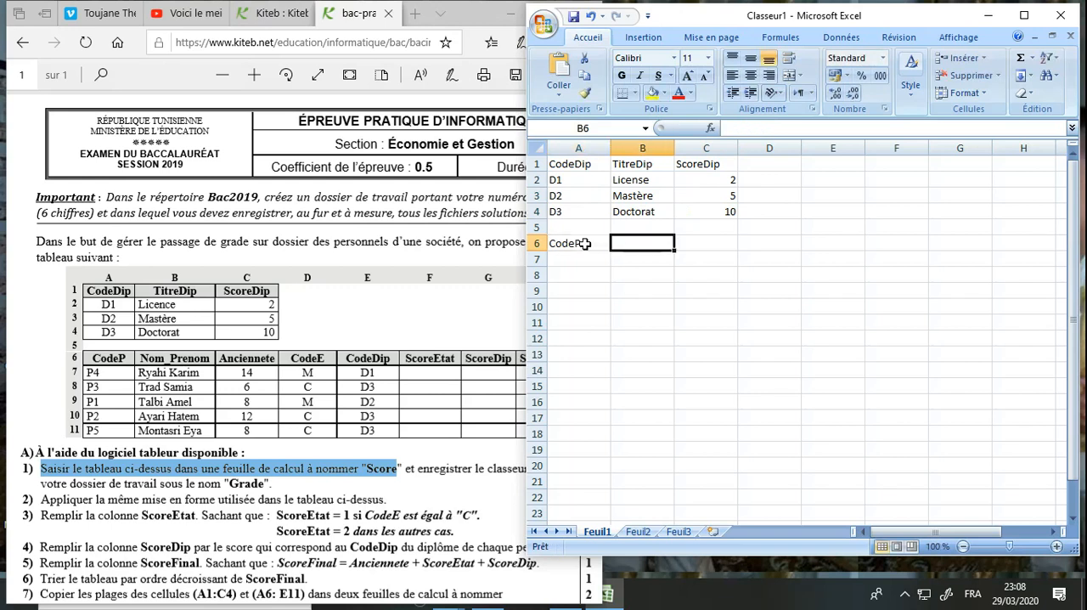
pyautogui.write('Nom_Pren')
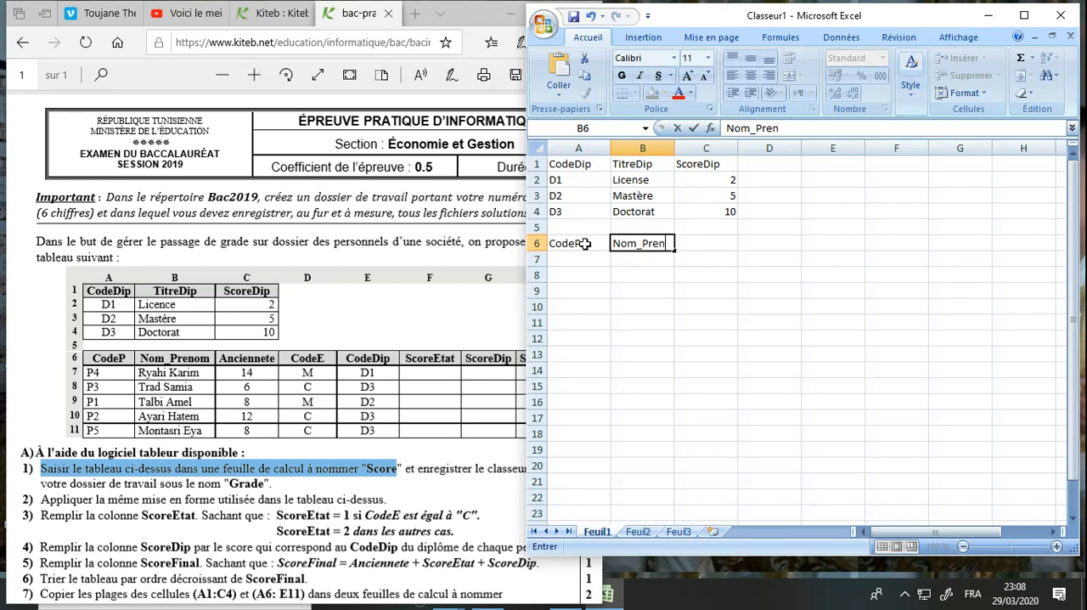
pyautogui.write('om')
pyautogui.press('Tab')
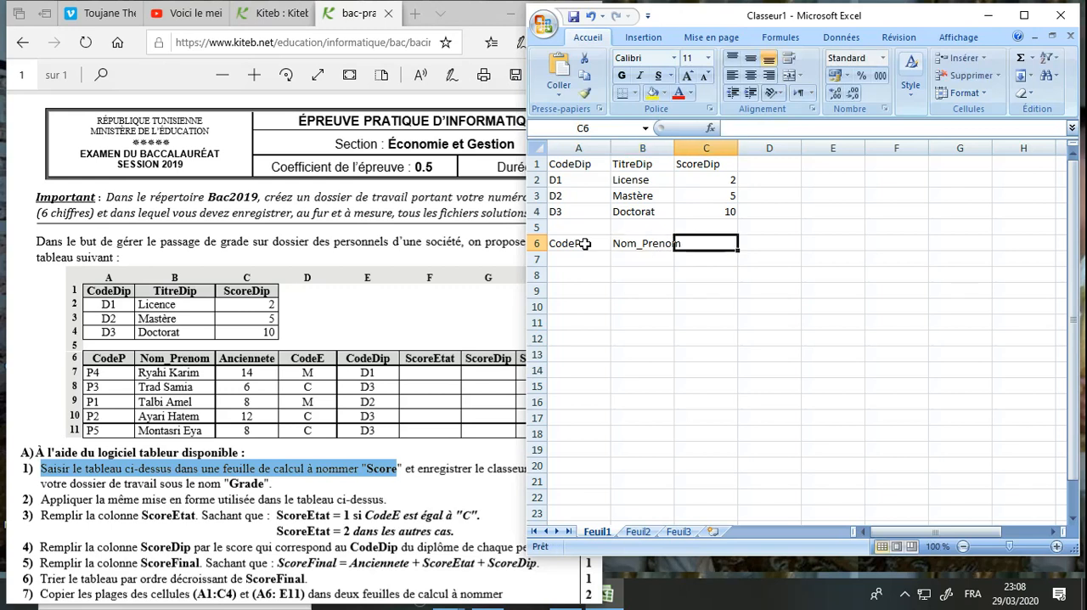
pyautogui.write('Ancien')
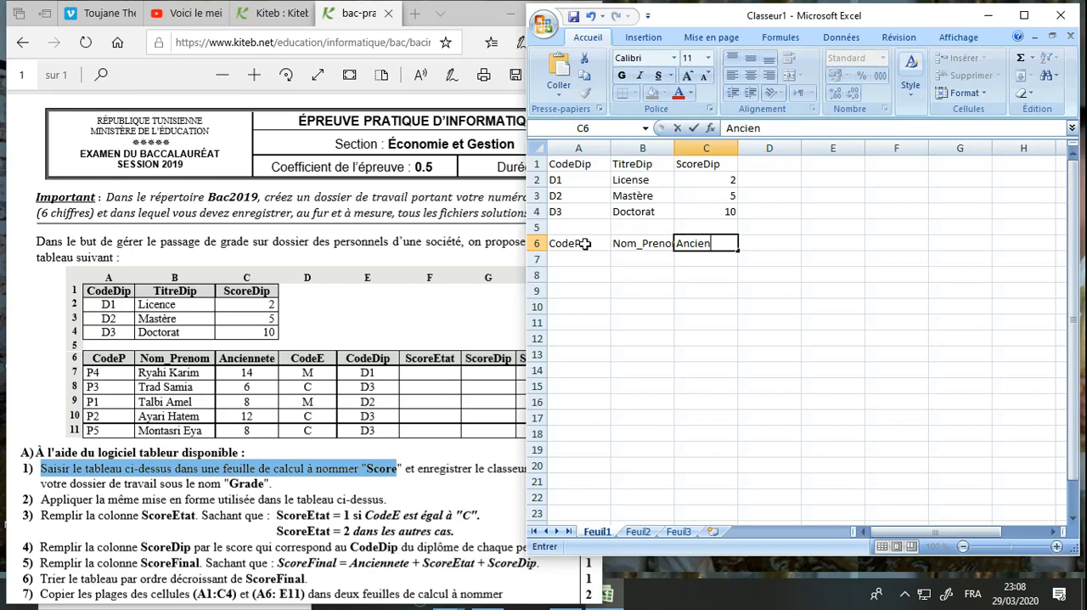
pyautogui.write('nete')
# Add the headers CodeE and CodeDip in cells D6 and E6
pyautogui.press('Tab')
pyautogui.write('Code')
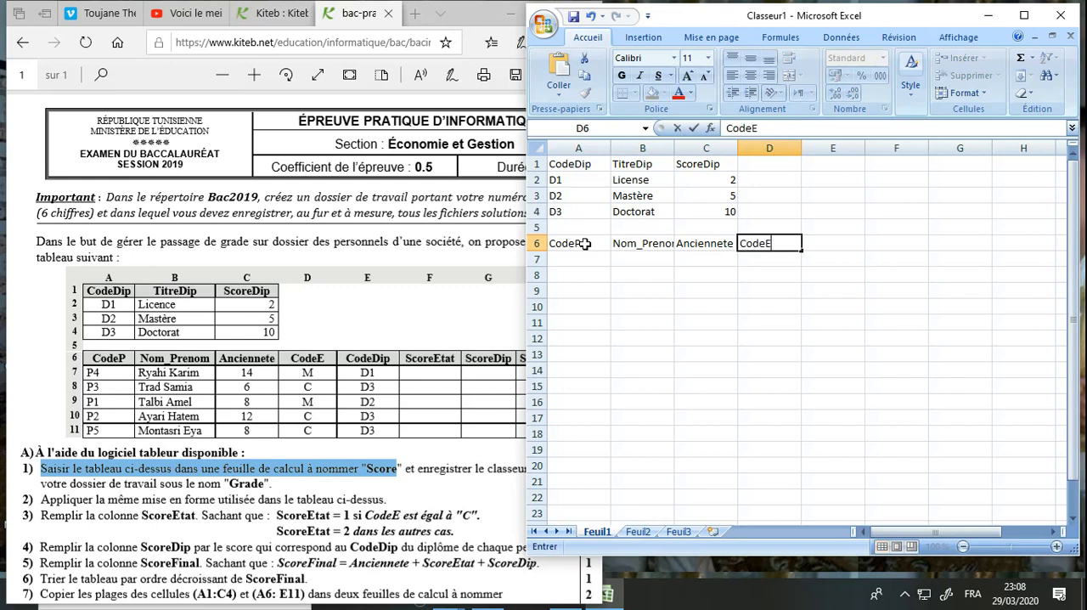
pyautogui.press('Tab')
pyautogui.write('Code')
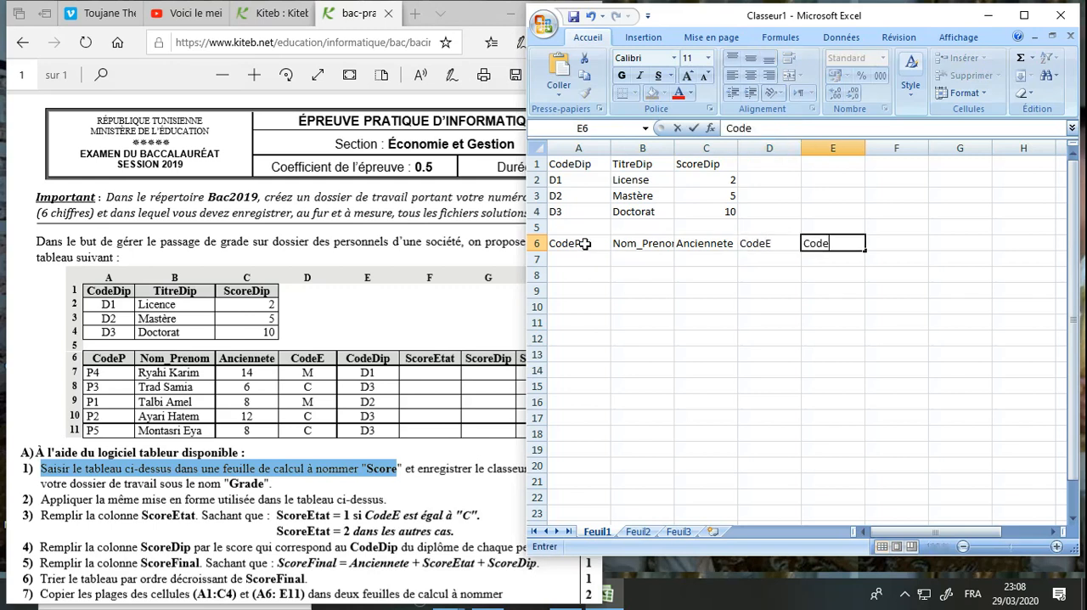
pyautogui.write('Dip')
# Add the headers ScoreEtat, ScoreDip and ScoreFinal in cells F6 to H6, checking the last one against the exam PDF
pyautogui.press('Tab')
pyautogui.write('Sc')
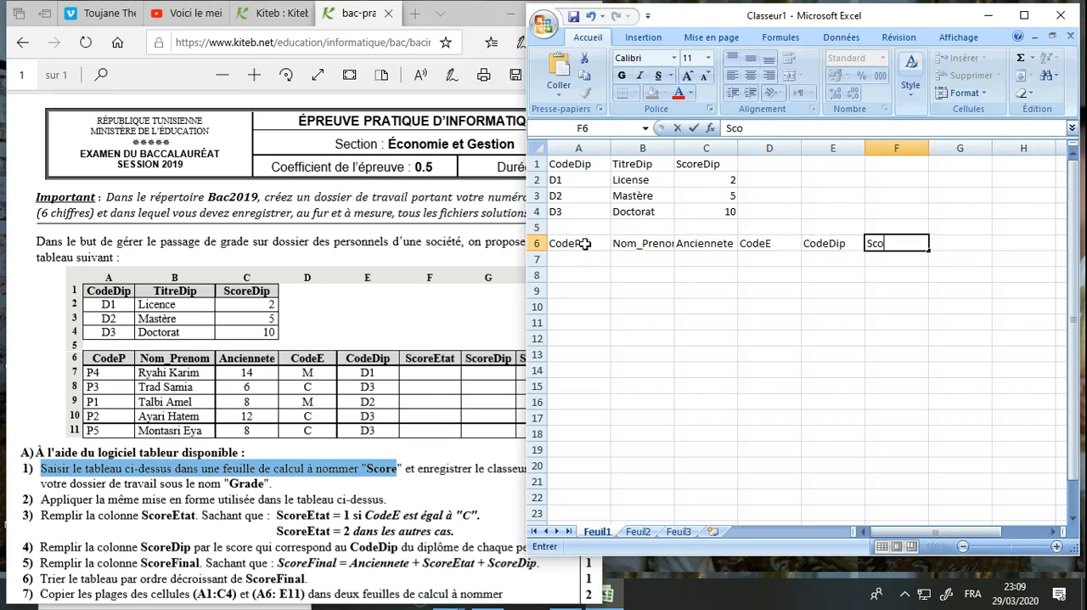
pyautogui.write('oreEtat')
pyautogui.press('Tab')
pyautogui.write('Score')
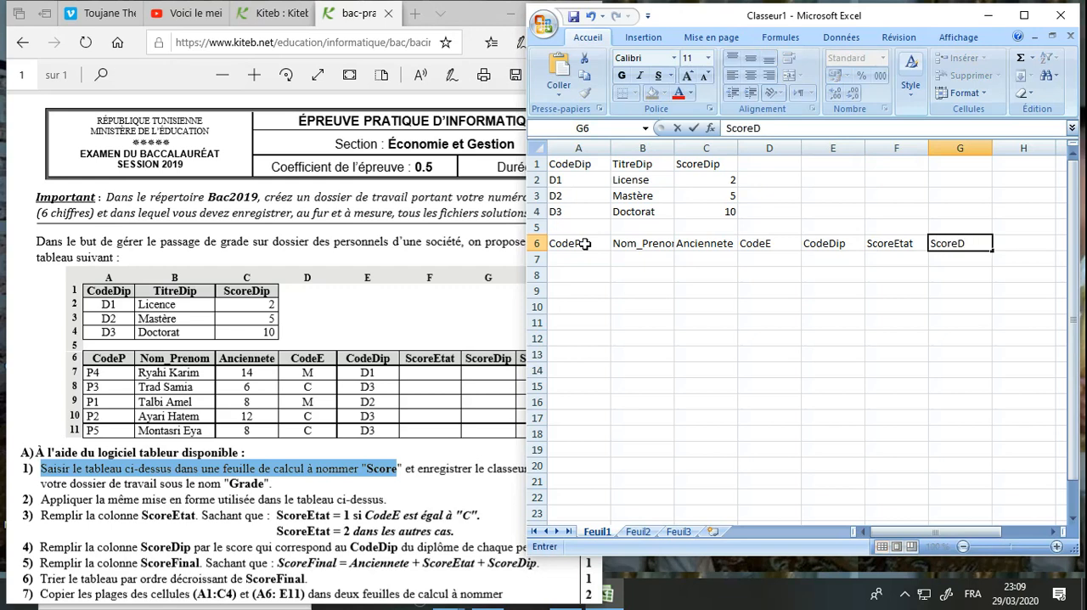
pyautogui.click(414, 345)
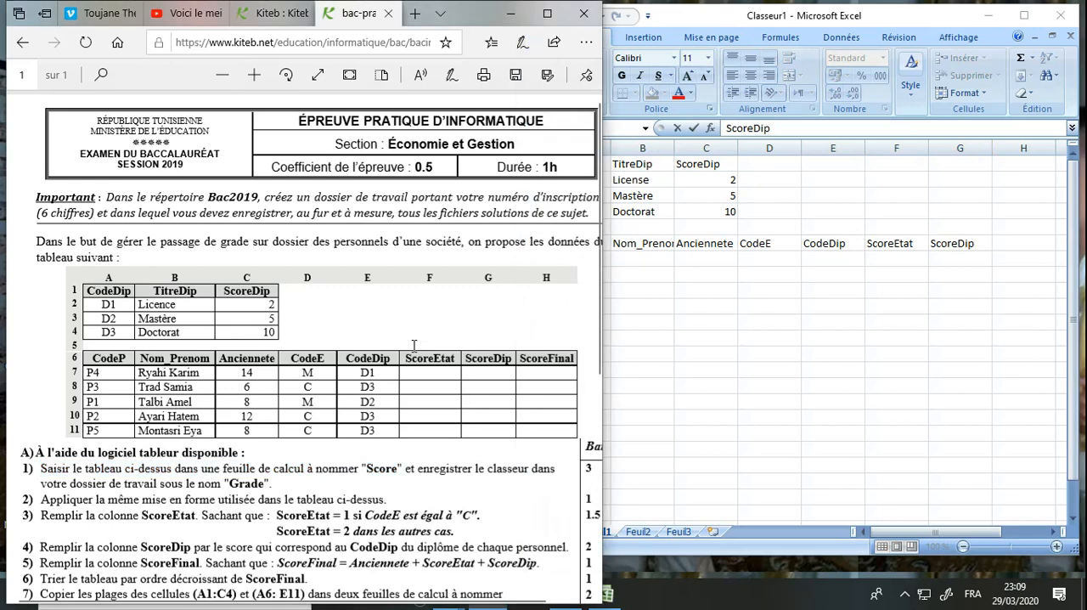
pyautogui.click(1030, 243)
pyautogui.write('ScoreFinal')
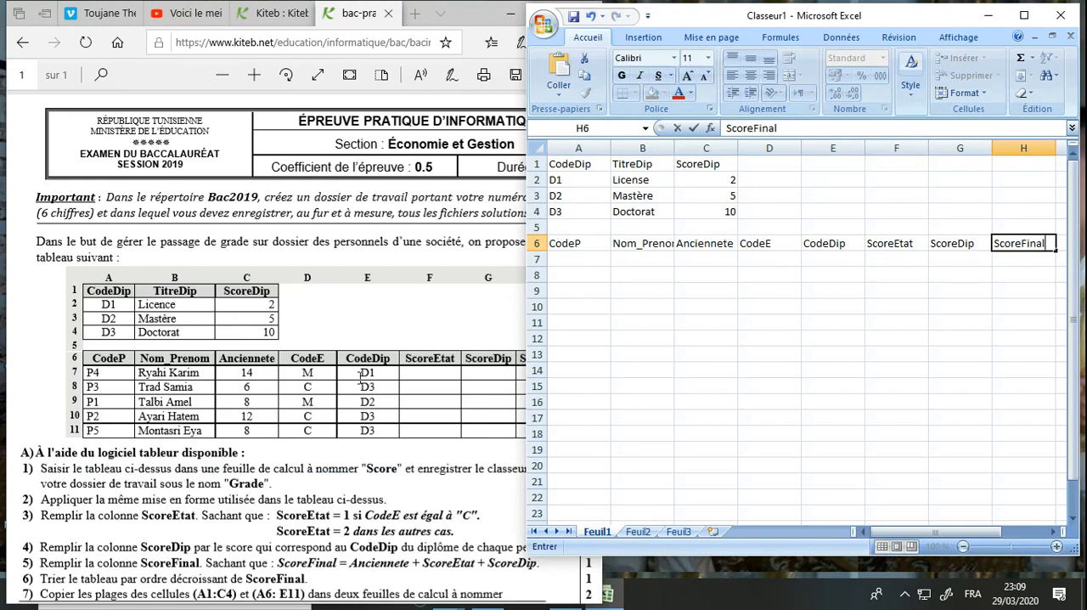
# Paste the copied personnel table starting at cell A6 to fill in the five employee records in rows 7 to 11
pyautogui.hotkey('alt', 'Tab')
pyautogui.hotkey('alt', 'Tab')
pyautogui.click(566, 259)
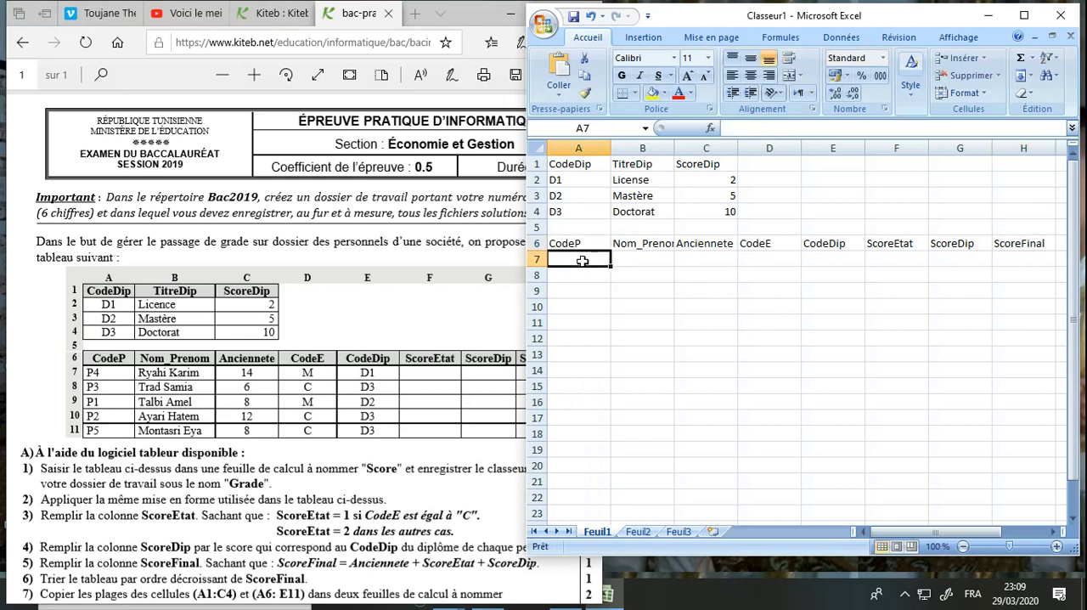
pyautogui.click(584, 244)
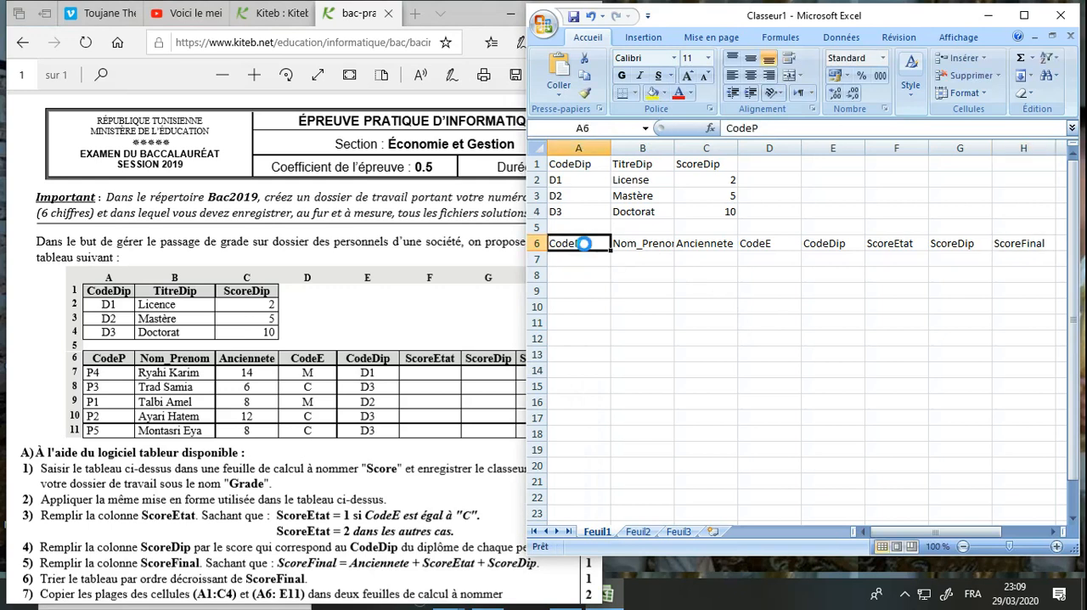
pyautogui.write('CodeP\tNom_Prenom\tAnciennete\tCodeE\tCodeDip\tScoreEtat\tScoreDip\tScoreFinal P4\tRyahi Karim\t14\tM\tD1 P3\tTrad Samia\t6\tC\tD3 P1\tTalbi Amel\t8\tM\tD2 P2\tAyari Hatem\t12\tC\tD3 P5\tMontasri Eya\t8\tC\tD3')
pyautogui.click(637, 310)
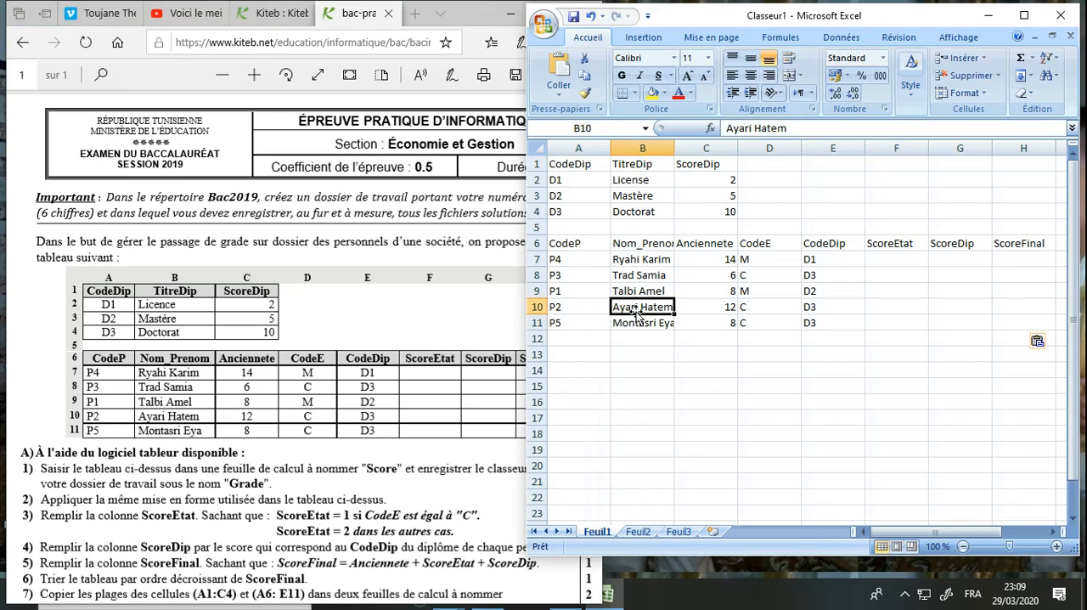
# Save the workbook as Grade in Excel 97-2003 format in the registration-number folder inside bac2020 on drive C
pyautogui.click(545, 26)
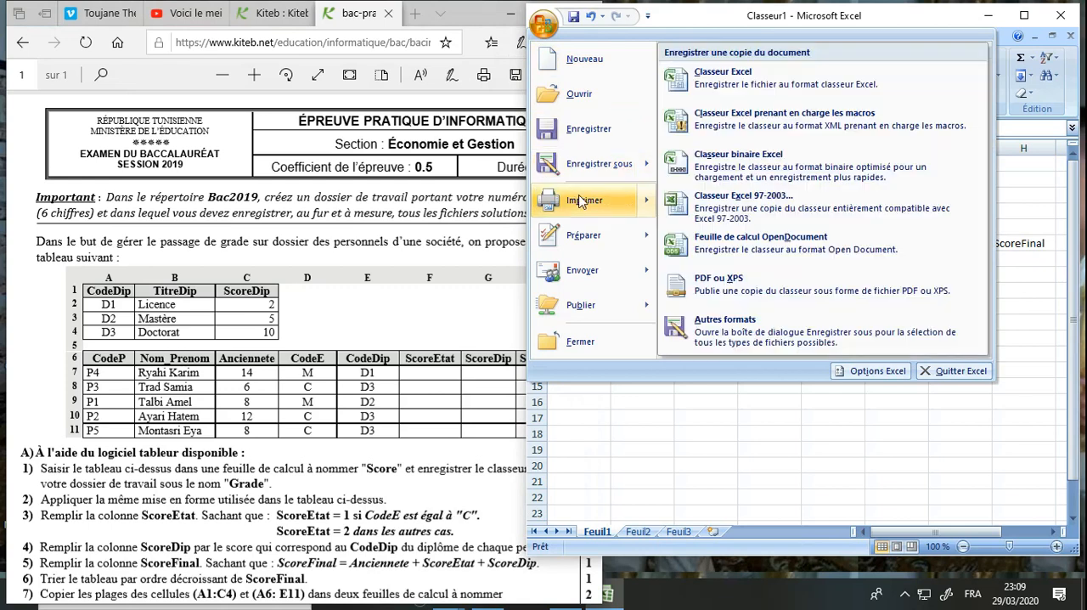
pyautogui.moveTo(593, 181)
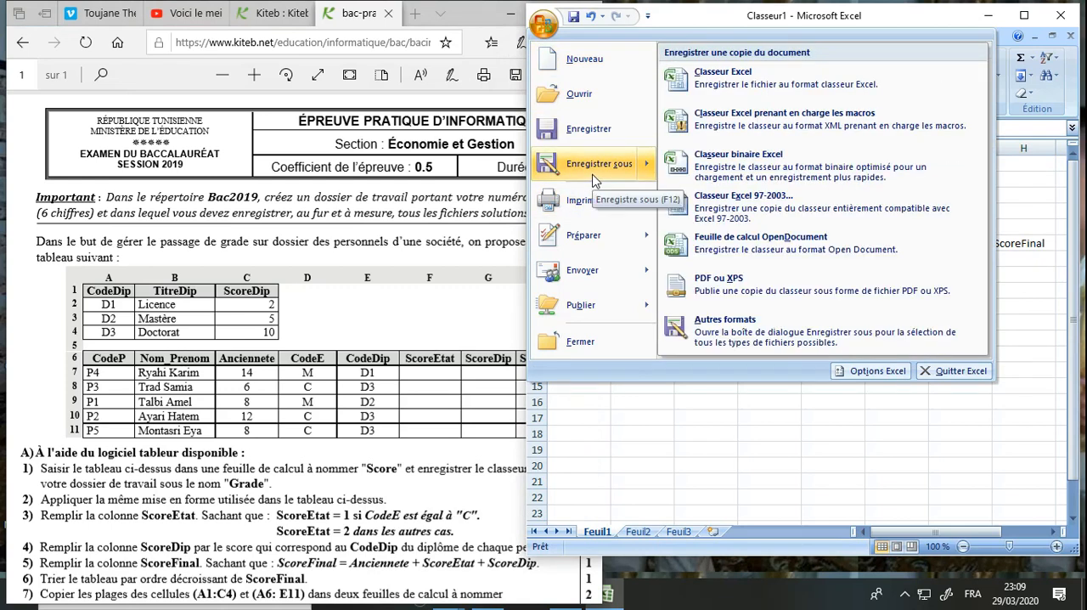
pyautogui.click(717, 202)
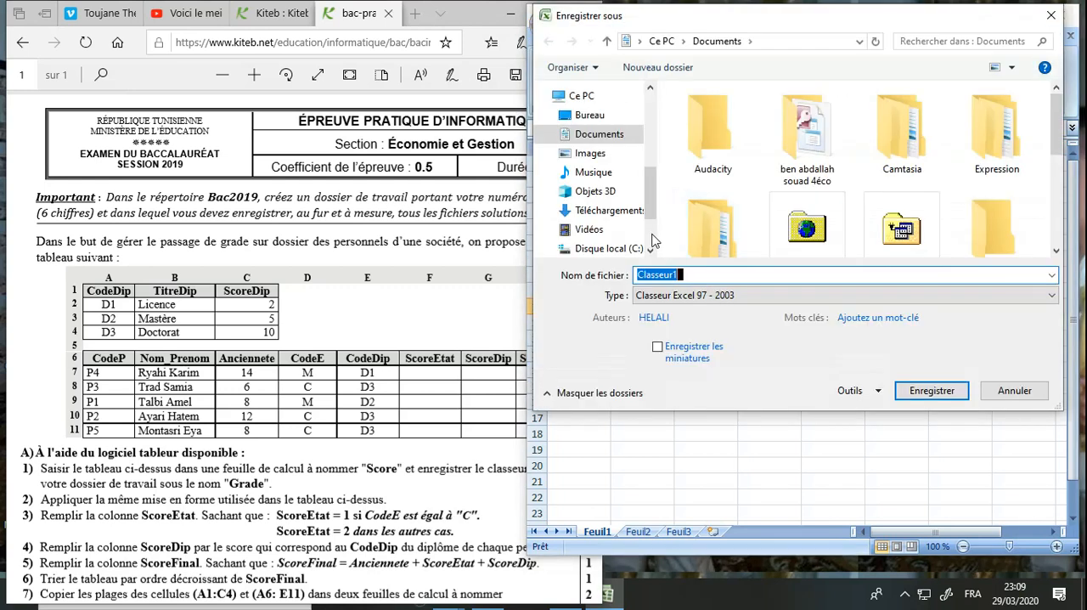
pyautogui.click(649, 253)
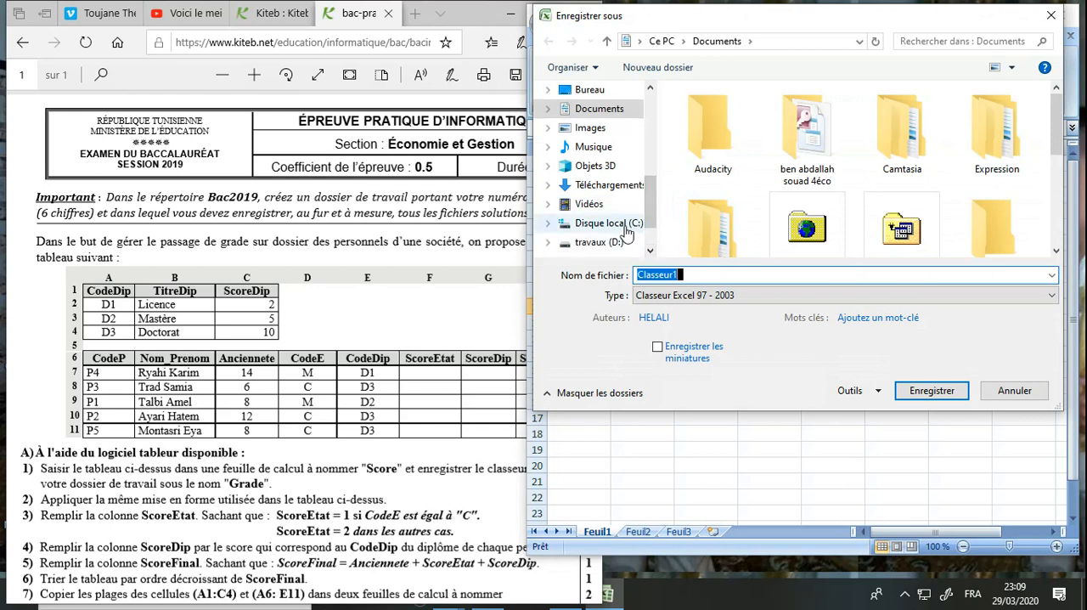
pyautogui.click(624, 225)
pyautogui.doubleClick(708, 117)
pyautogui.doubleClick(709, 117)
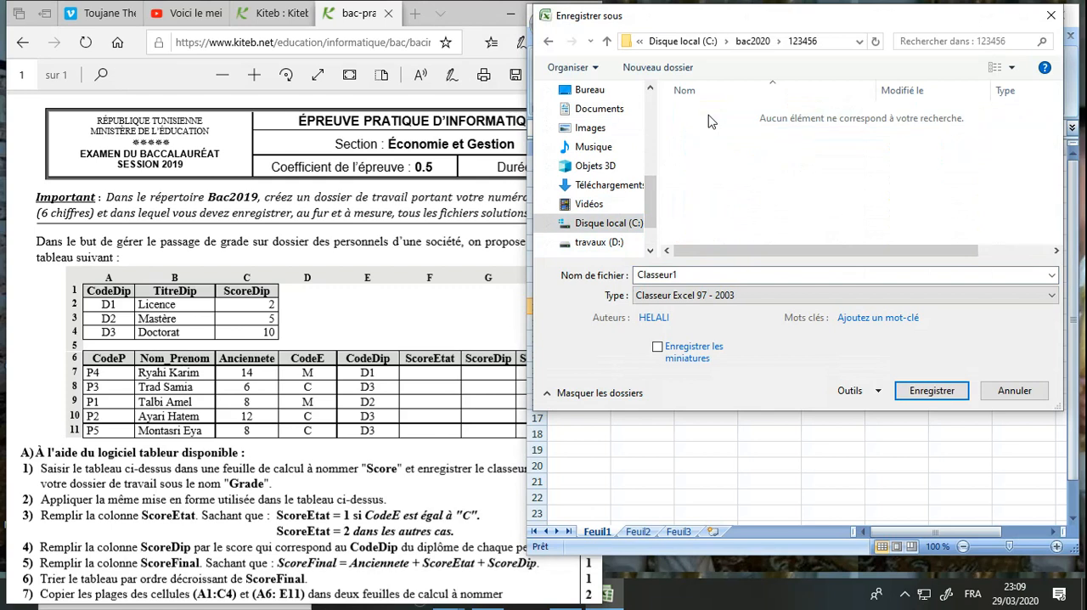
pyautogui.doubleClick(681, 274)
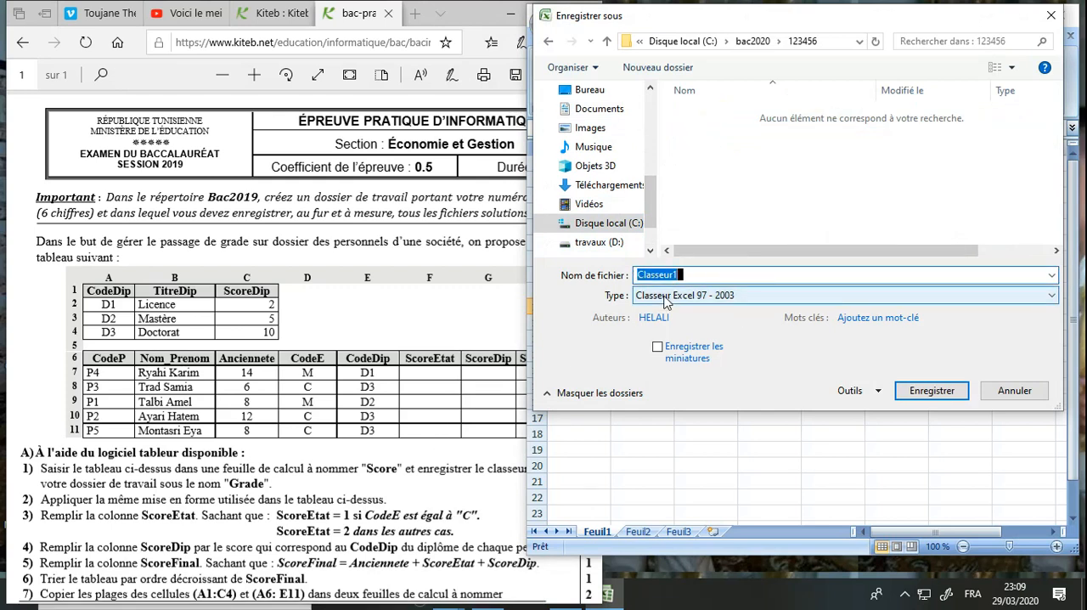
pyautogui.write('Grade')
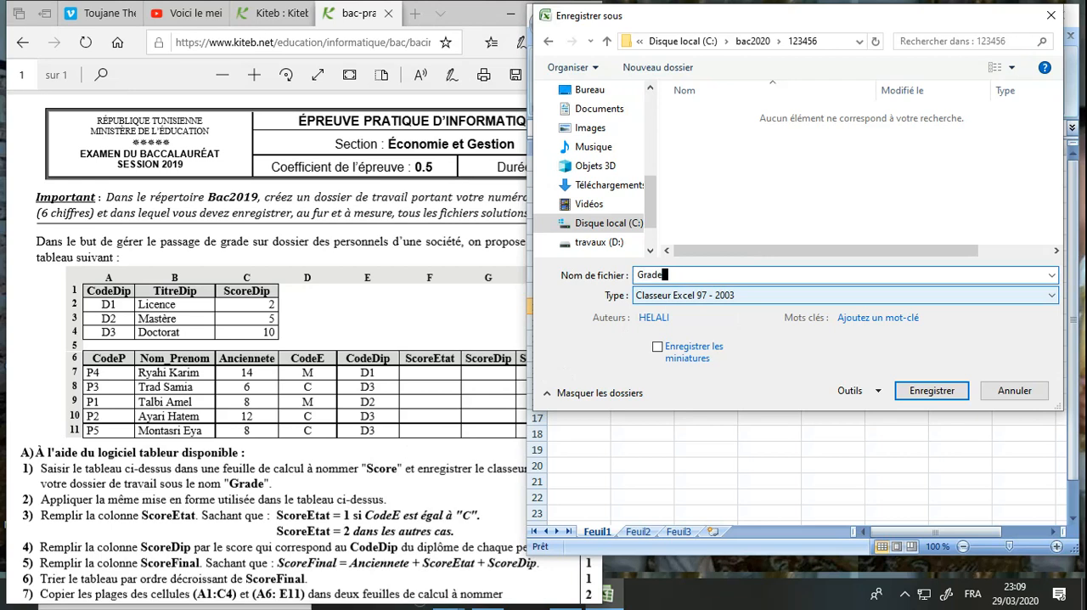
pyautogui.press('Return')
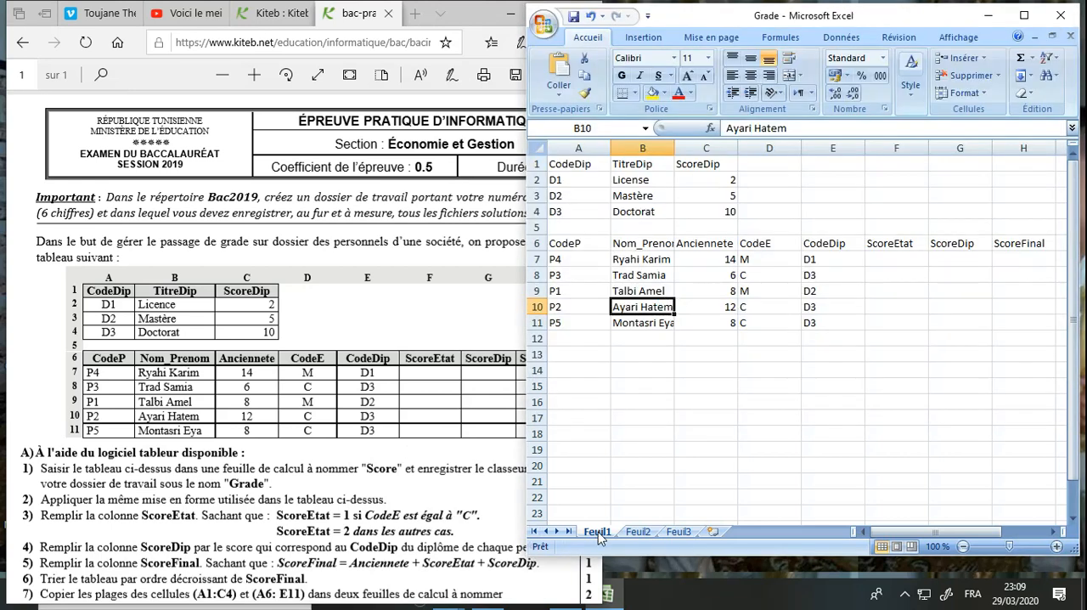
# Rename the sheet Feuil1 as Score
pyautogui.rightClick(599, 532)
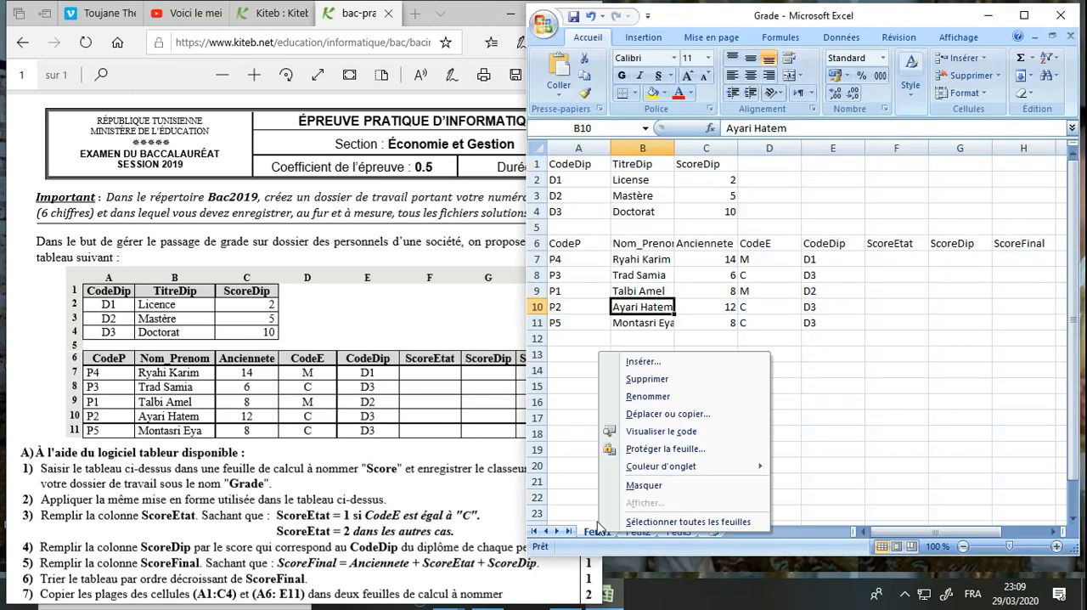
pyautogui.click(644, 397)
pyautogui.write('Score')
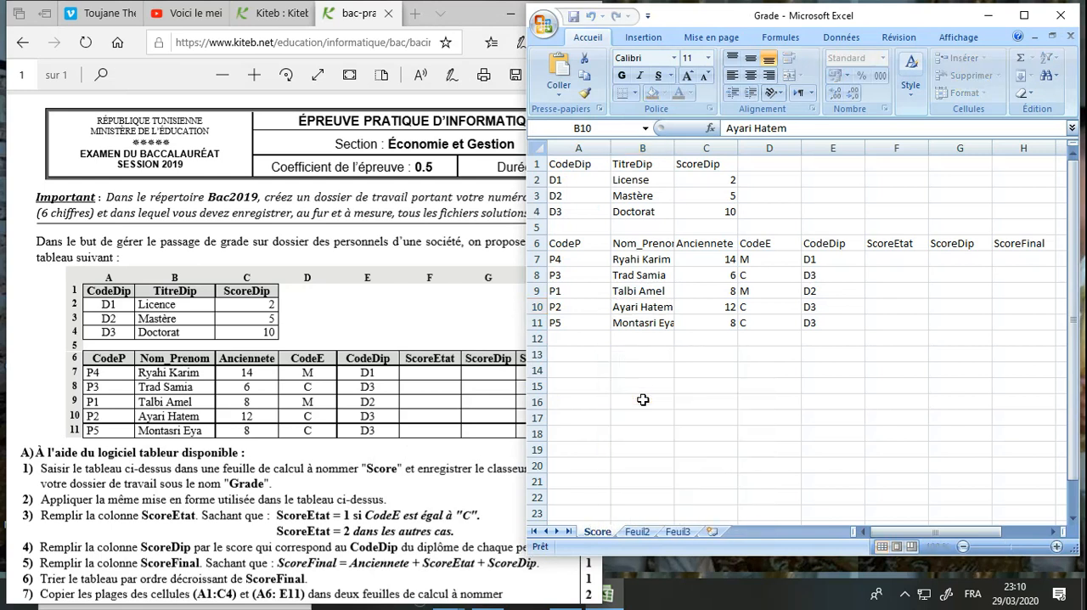
pyautogui.click(643, 386)
# Check the exam's formatting instruction, then make the diploma headers in A1:C1 bold and centred with a standard green fill
pyautogui.click(181, 516)
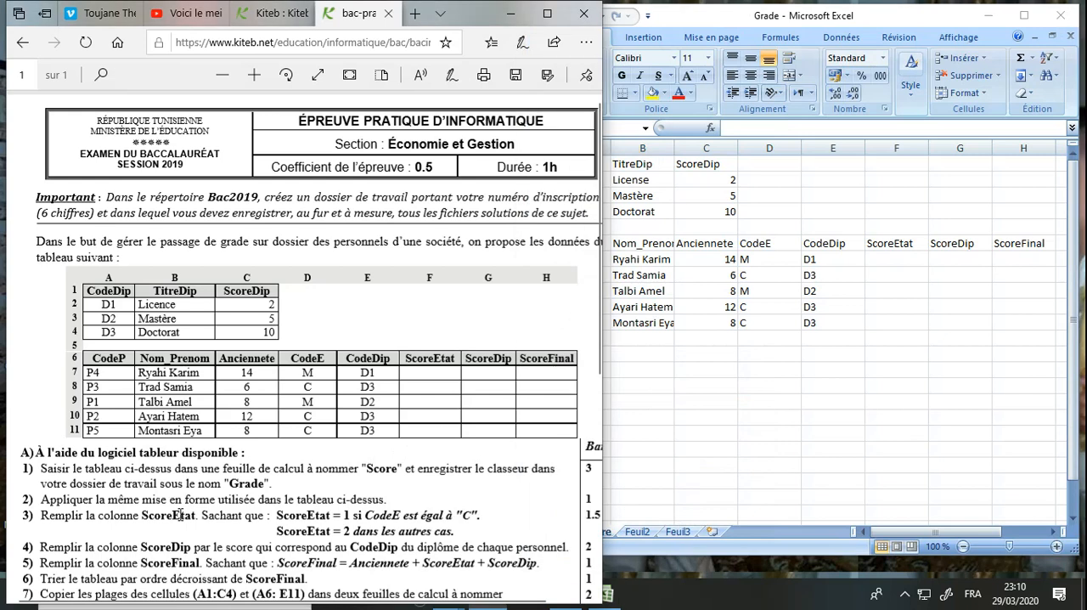
pyautogui.moveTo(56, 501); pyautogui.dragTo(346, 506)
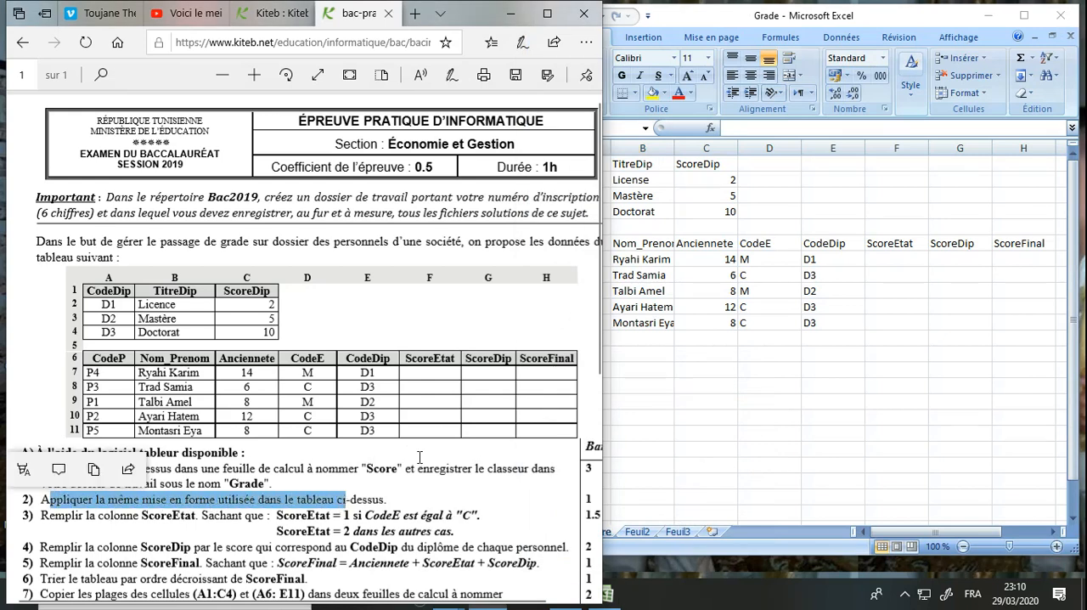
pyautogui.click(692, 367)
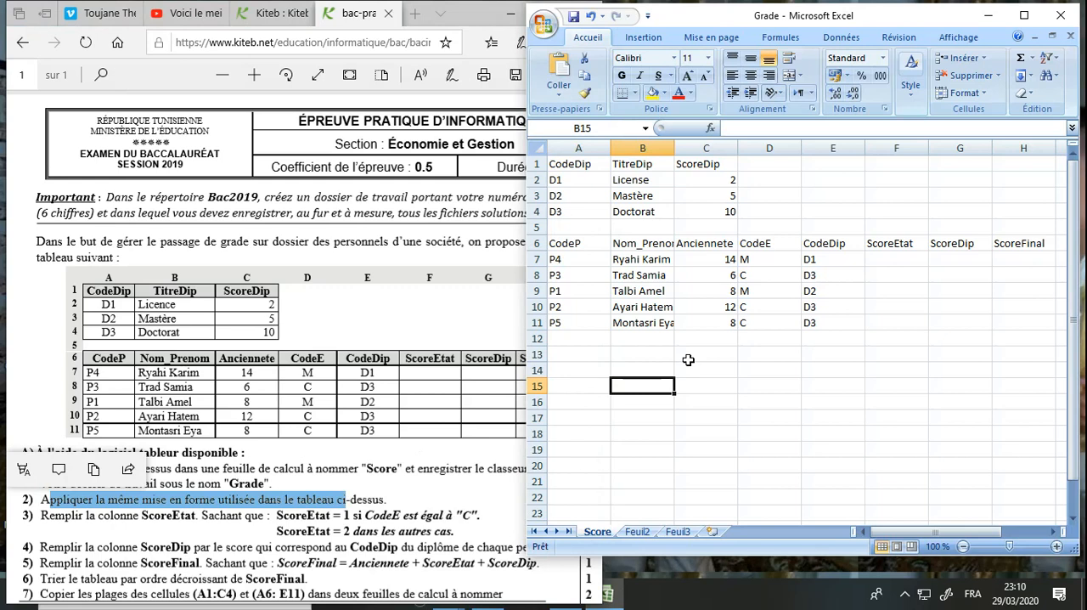
pyautogui.click(585, 165)
pyautogui.moveTo(586, 165); pyautogui.dragTo(705, 166)
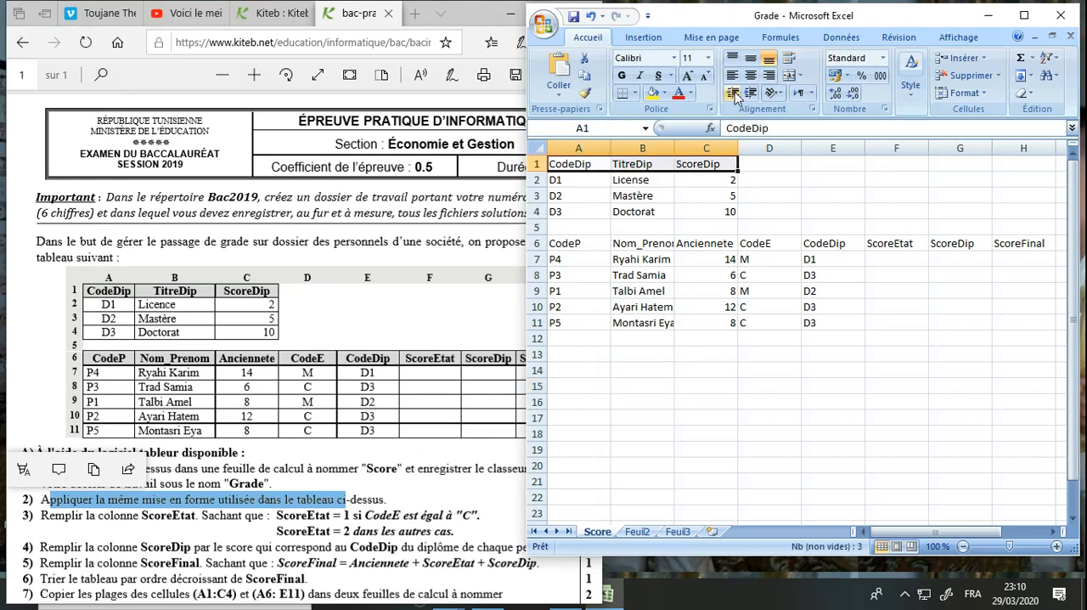
pyautogui.click(622, 75)
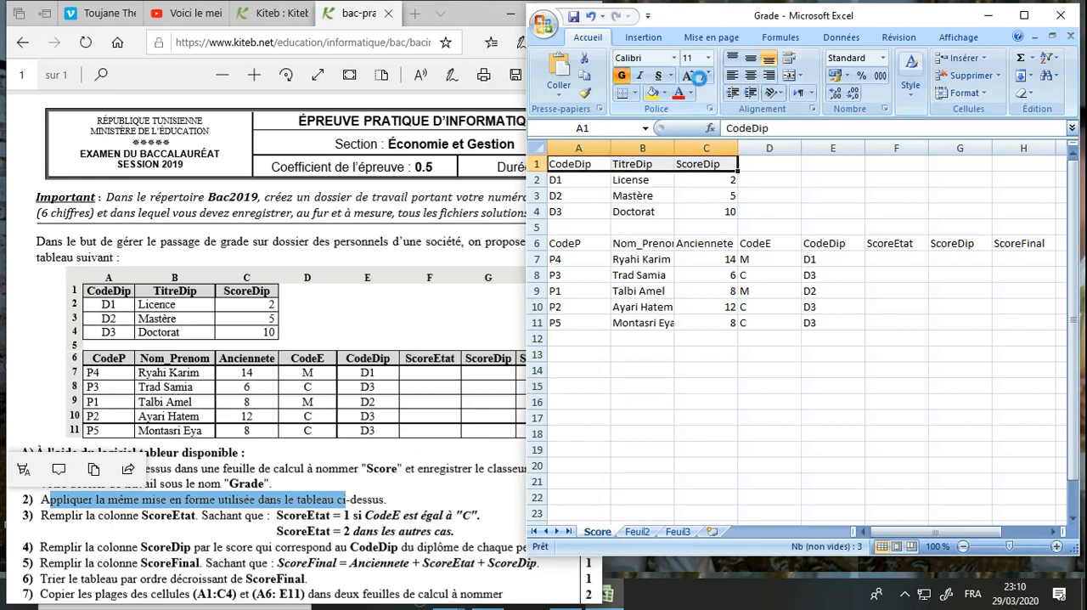
pyautogui.click(750, 77)
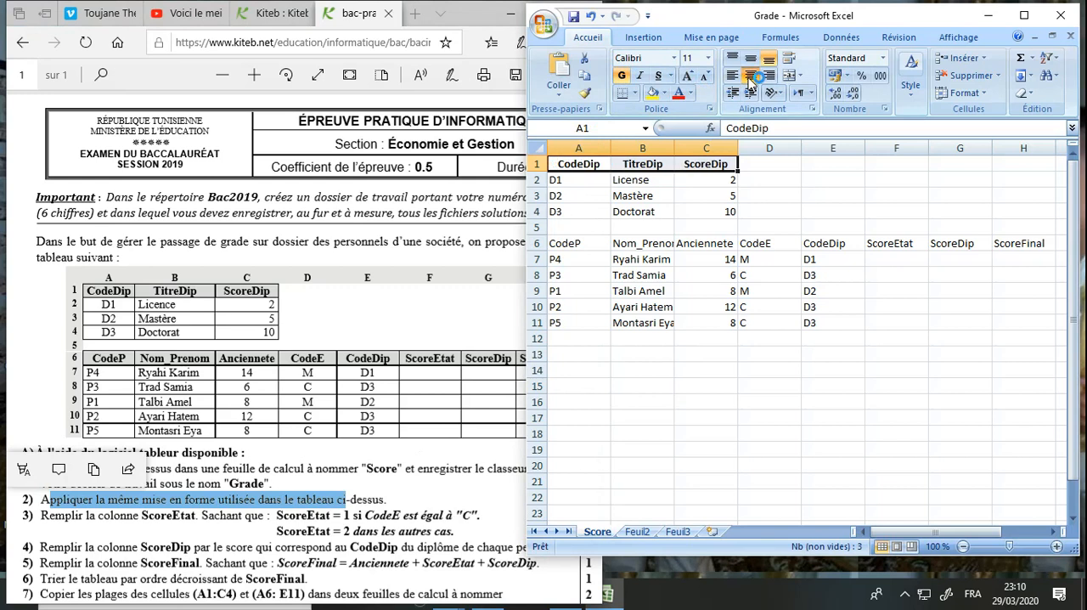
pyautogui.click(665, 92)
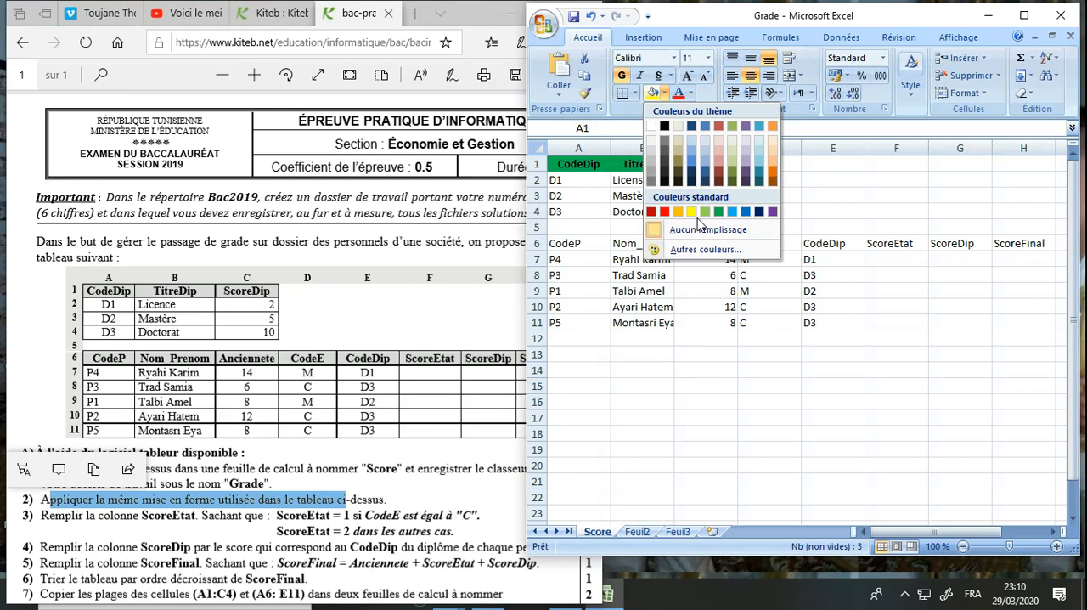
pyautogui.click(720, 213)
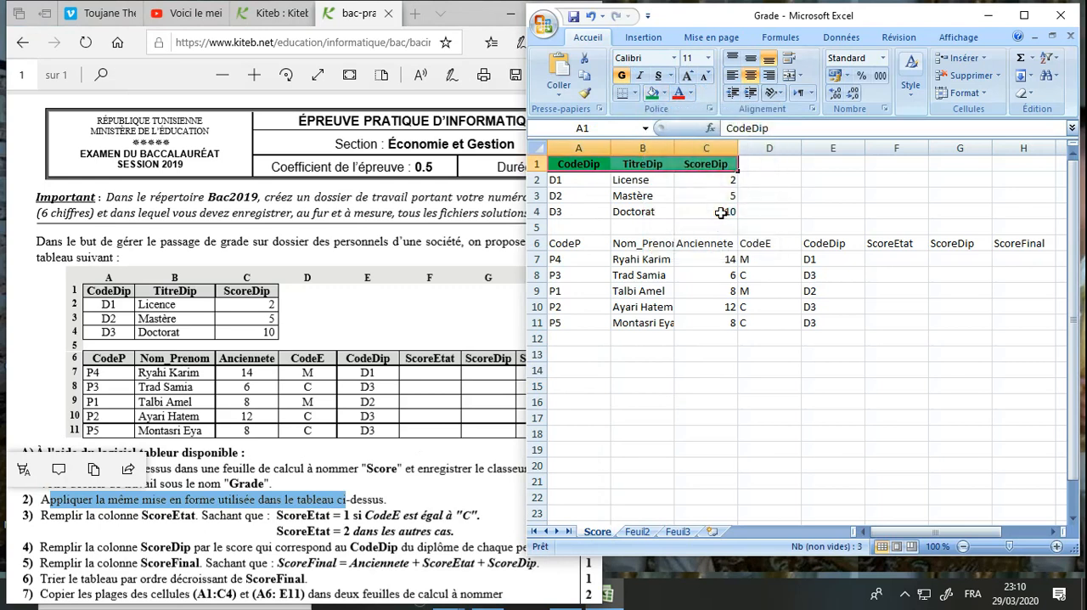
# Make the personnel table headers in A6:H6 bold and centred with the same green fill
pyautogui.click(678, 248)
pyautogui.moveTo(584, 245); pyautogui.dragTo(1014, 246)
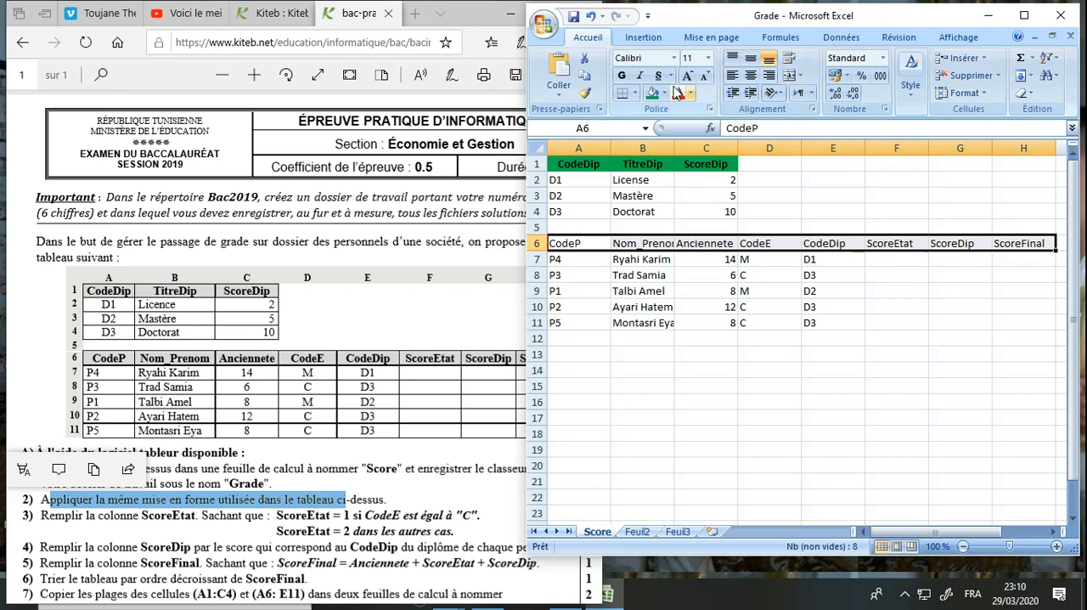
pyautogui.click(622, 76)
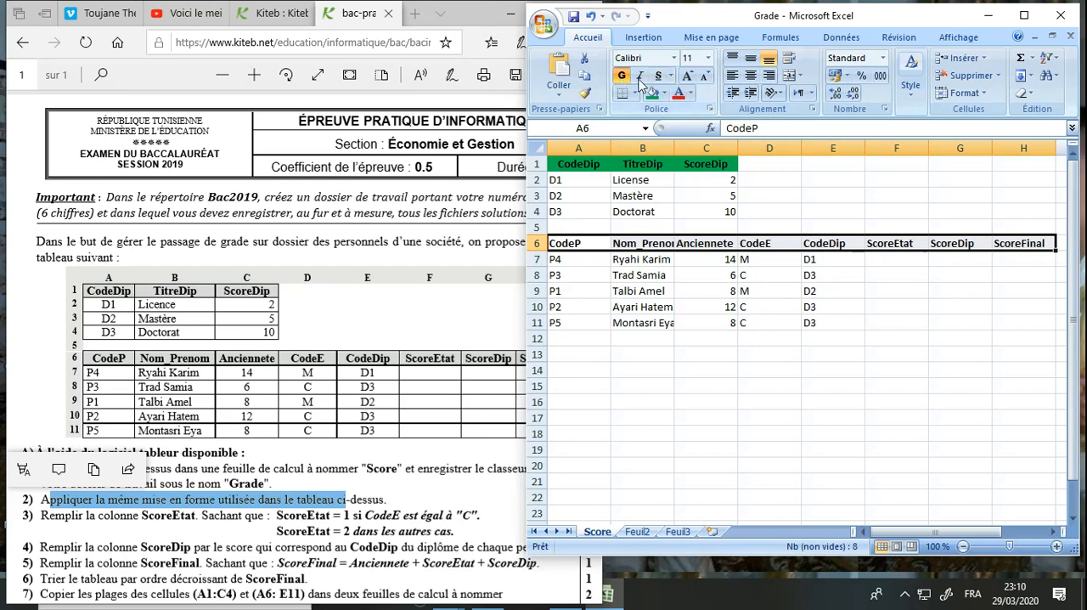
pyautogui.click(750, 76)
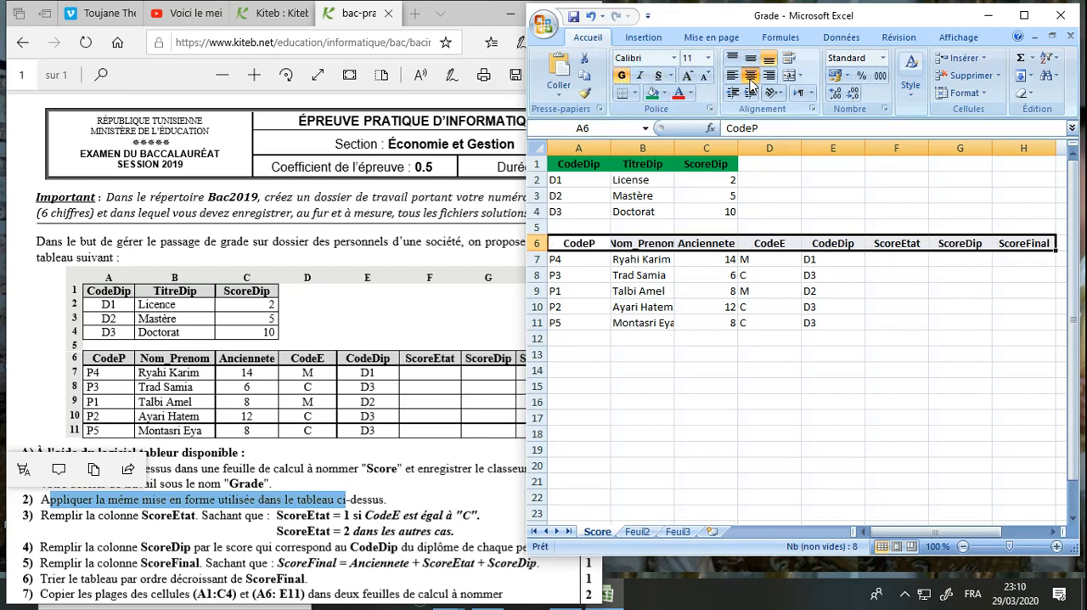
pyautogui.click(652, 94)
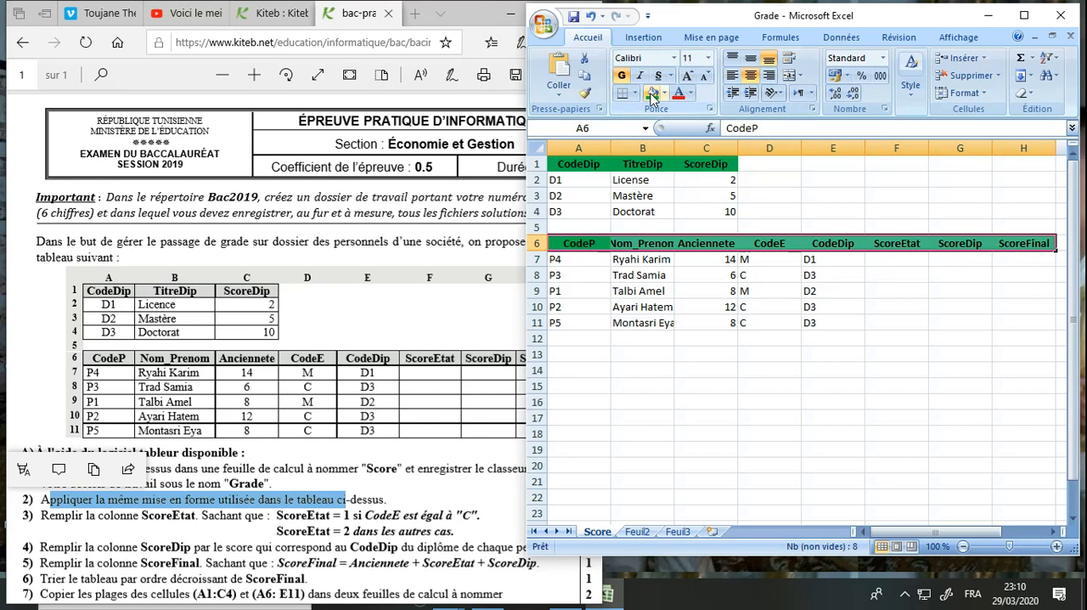
pyautogui.click(643, 277)
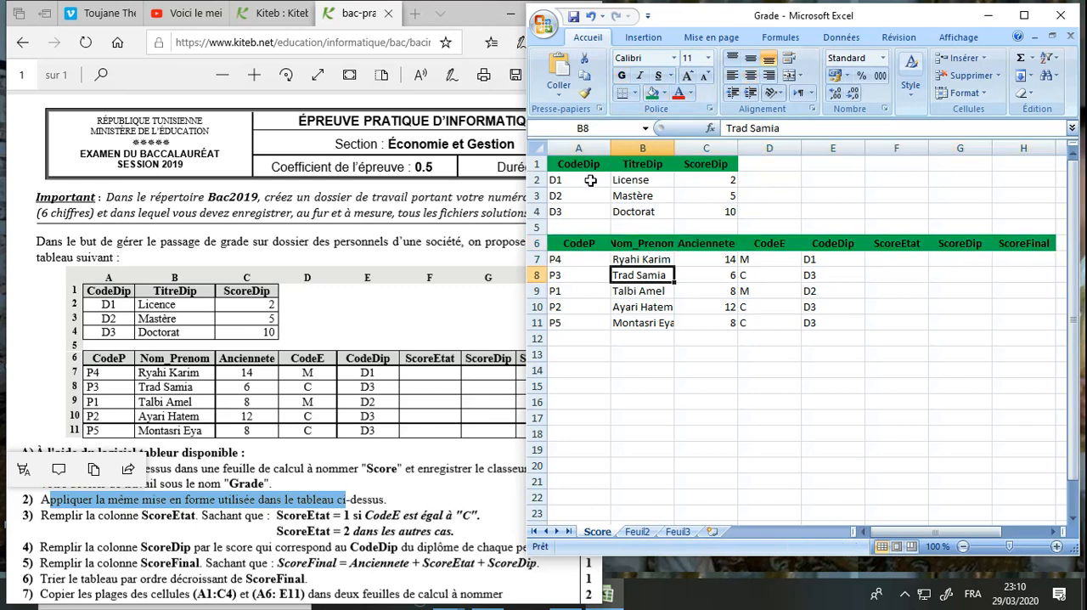
# Centre the diploma codes in A2:A4 and the Anciennete, CodeE and CodeDip values in C7:E11
pyautogui.moveTo(591, 180); pyautogui.dragTo(578, 211)
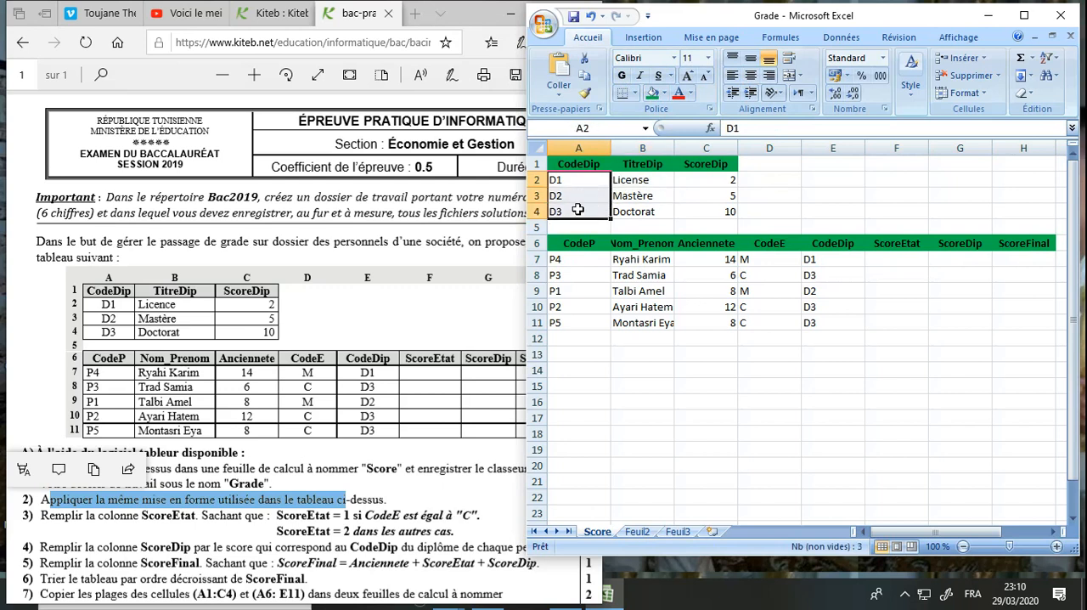
pyautogui.click(751, 75)
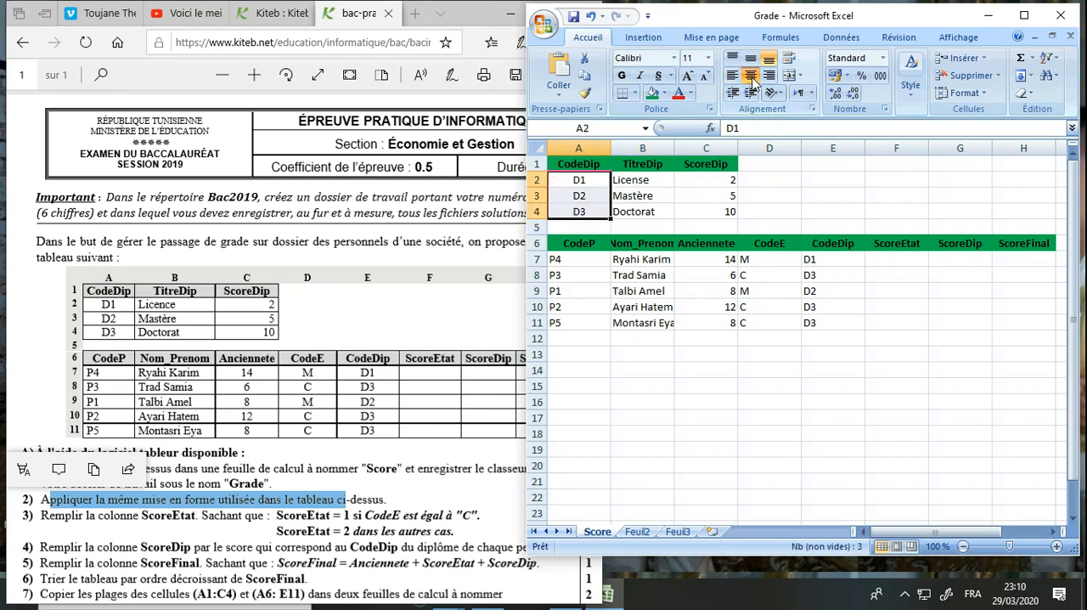
pyautogui.click(682, 297)
pyautogui.moveTo(732, 257); pyautogui.dragTo(816, 323)
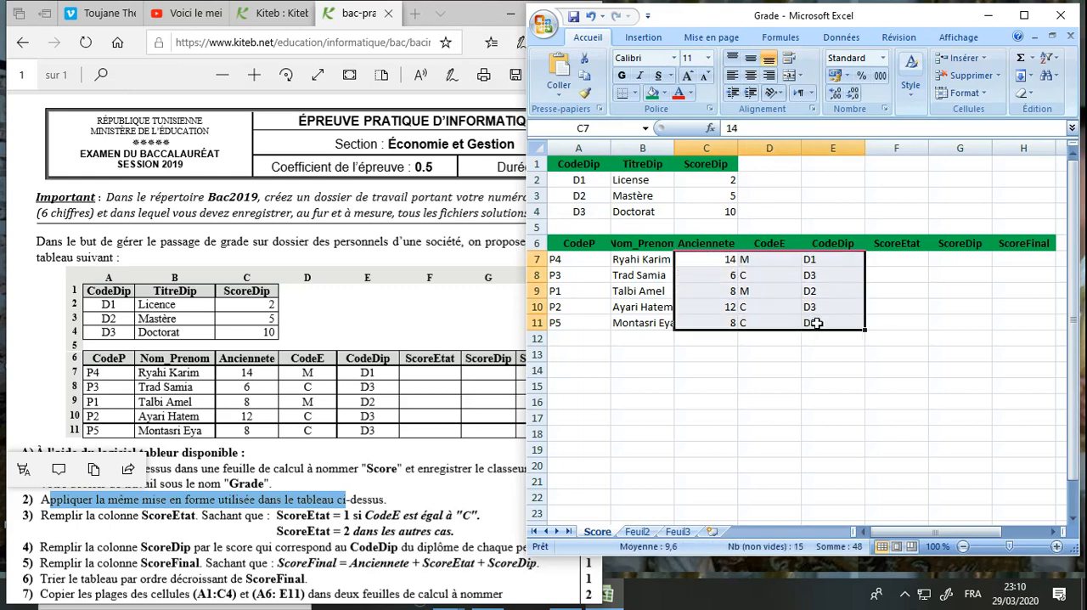
pyautogui.click(751, 80)
pyautogui.click(687, 214)
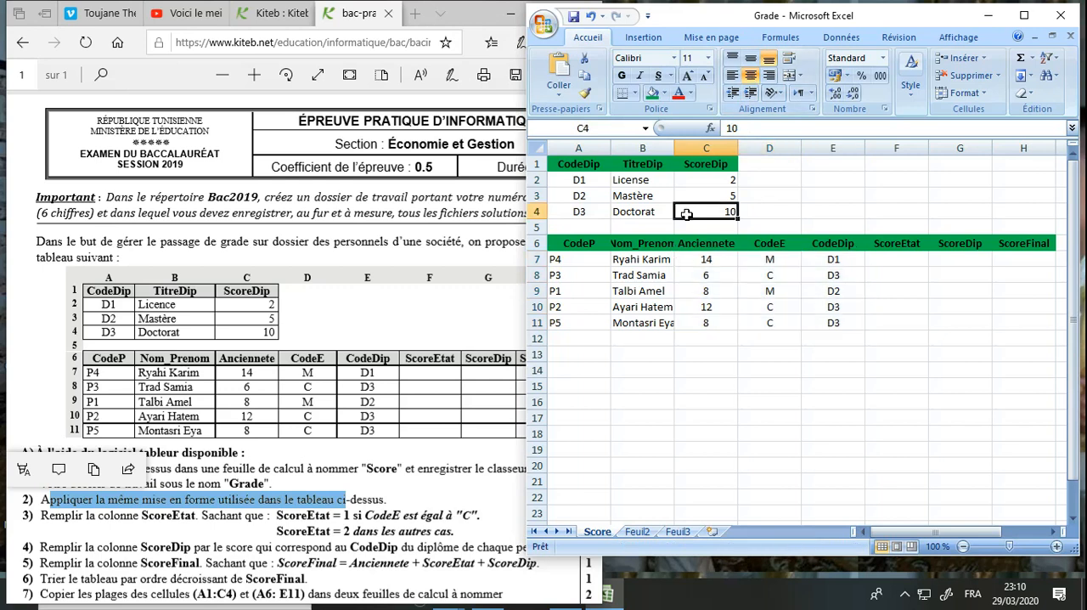
# Apply all borders to the diploma table A1:C4 and the personnel table A6:H11
pyautogui.moveTo(589, 162); pyautogui.dragTo(709, 210)
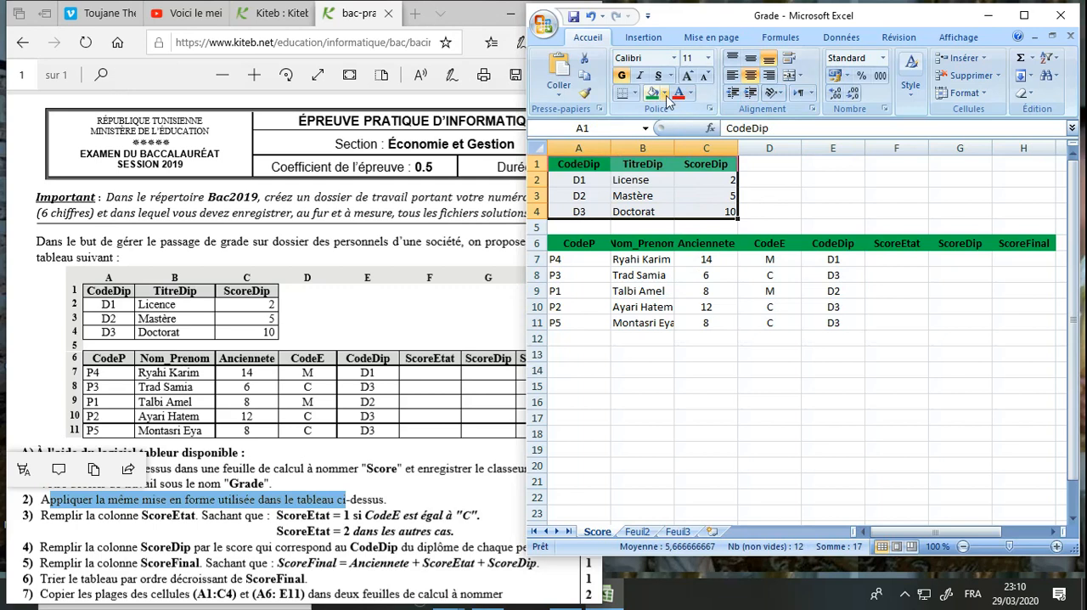
pyautogui.click(636, 94)
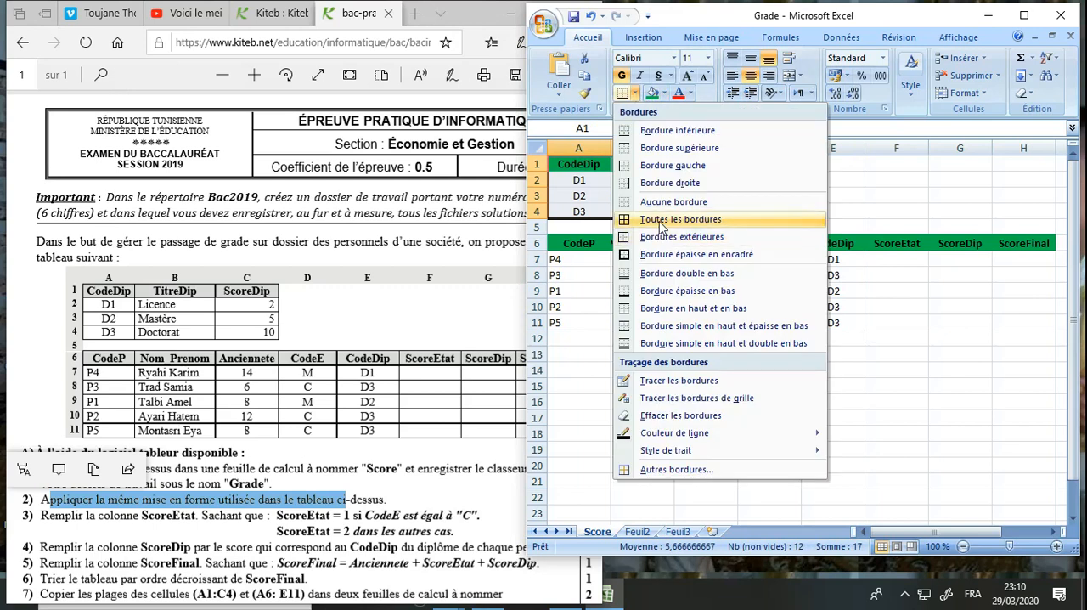
pyautogui.click(662, 223)
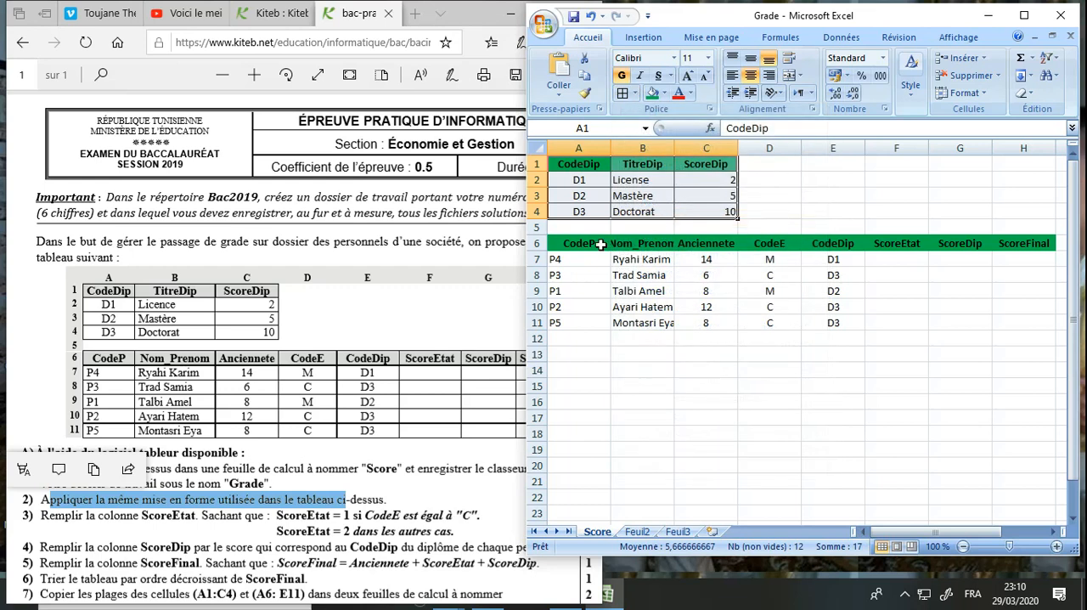
pyautogui.click(598, 244)
pyautogui.moveTo(598, 244); pyautogui.dragTo(1012, 322)
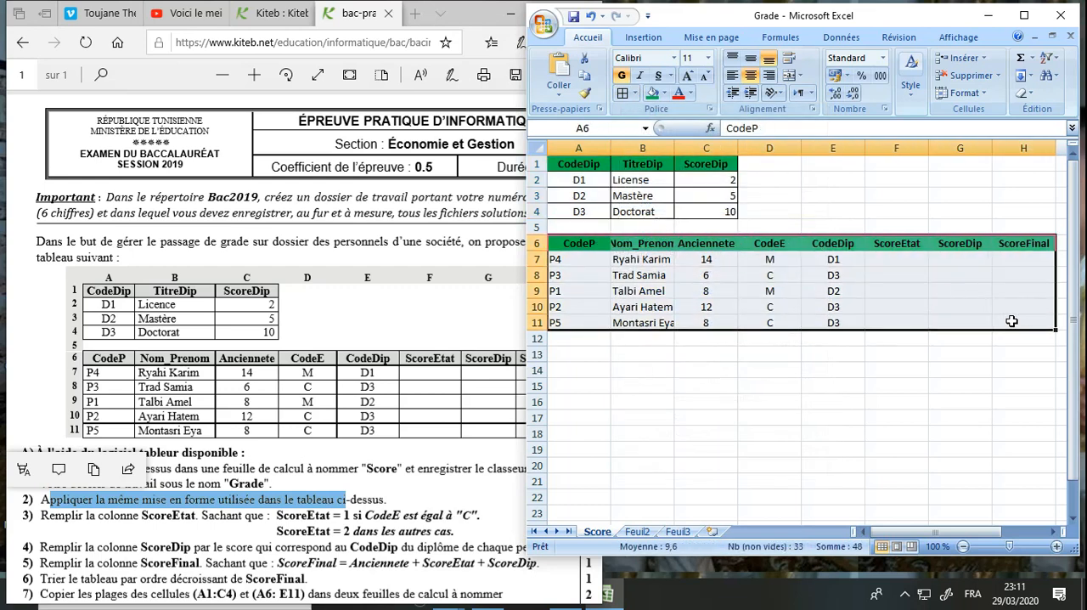
pyautogui.click(635, 95)
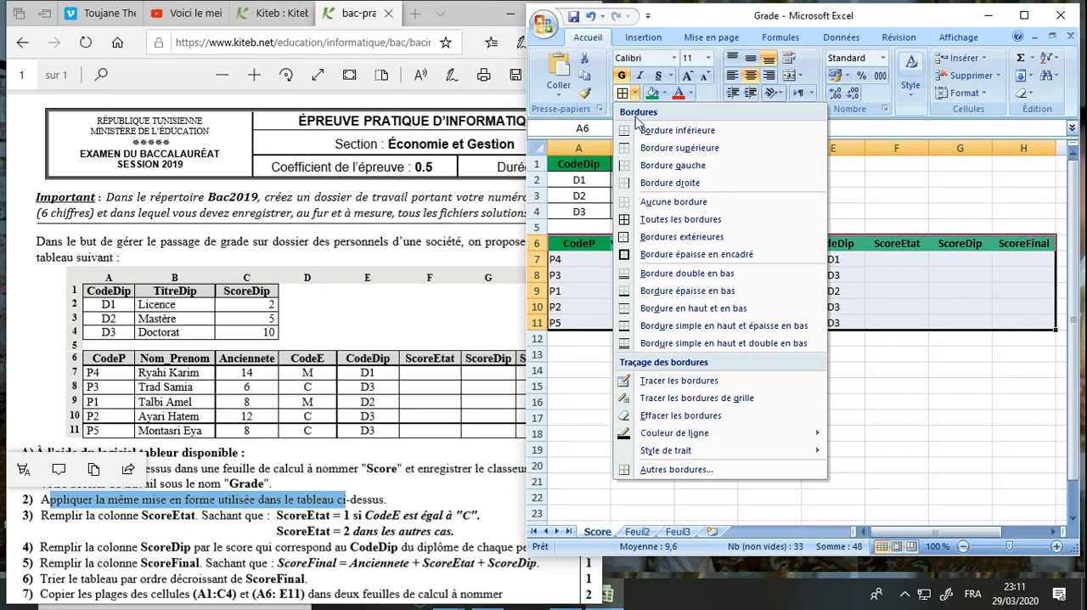
pyautogui.click(666, 221)
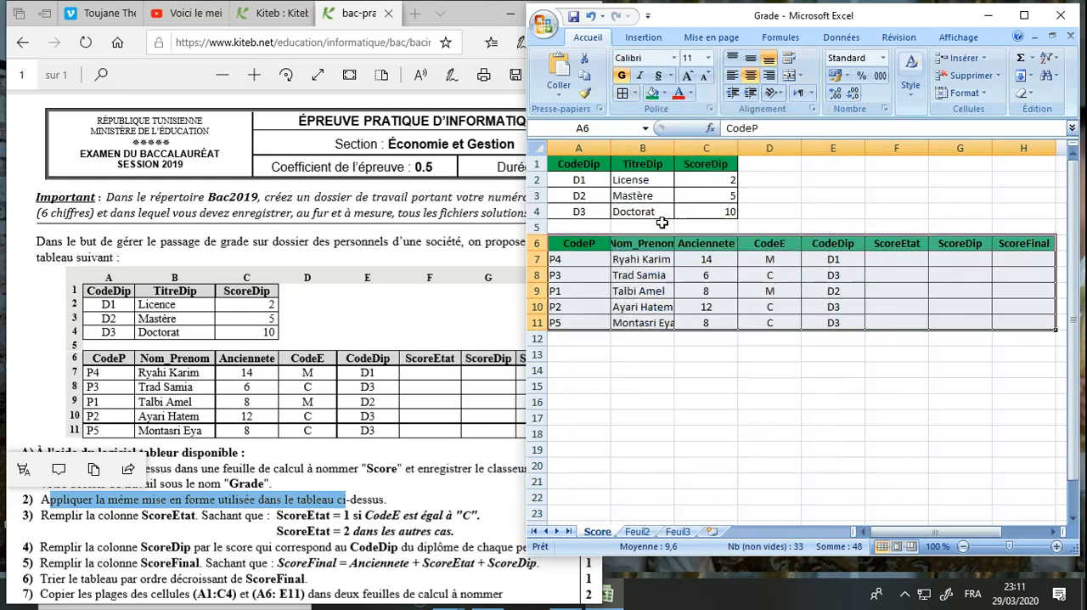
# Save the workbook, turning off the compatibility check on saving and continuing in the current file format
pyautogui.click(656, 322)
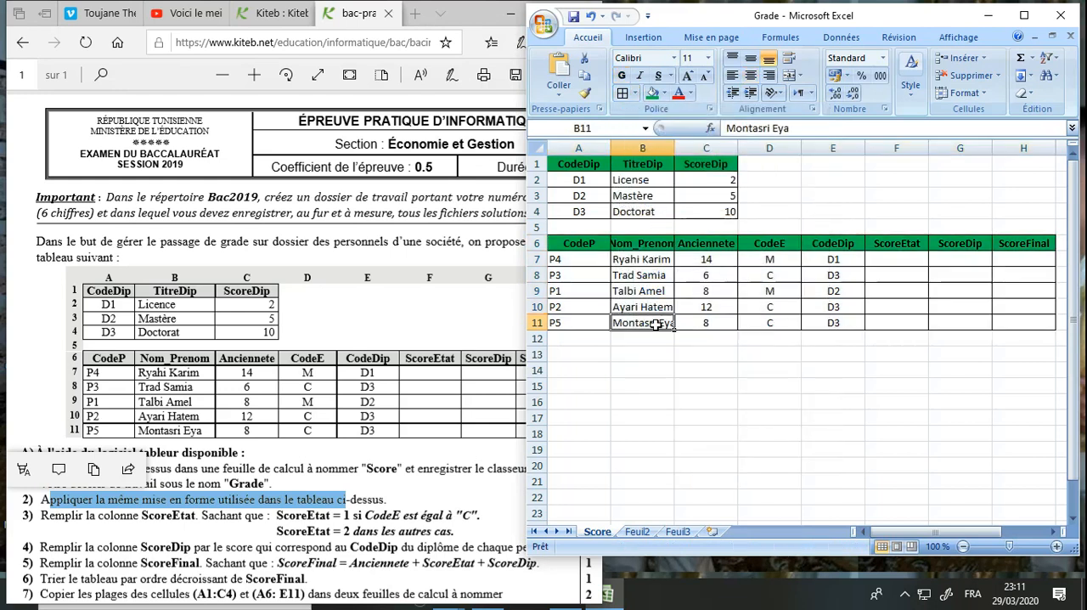
pyautogui.click(574, 18)
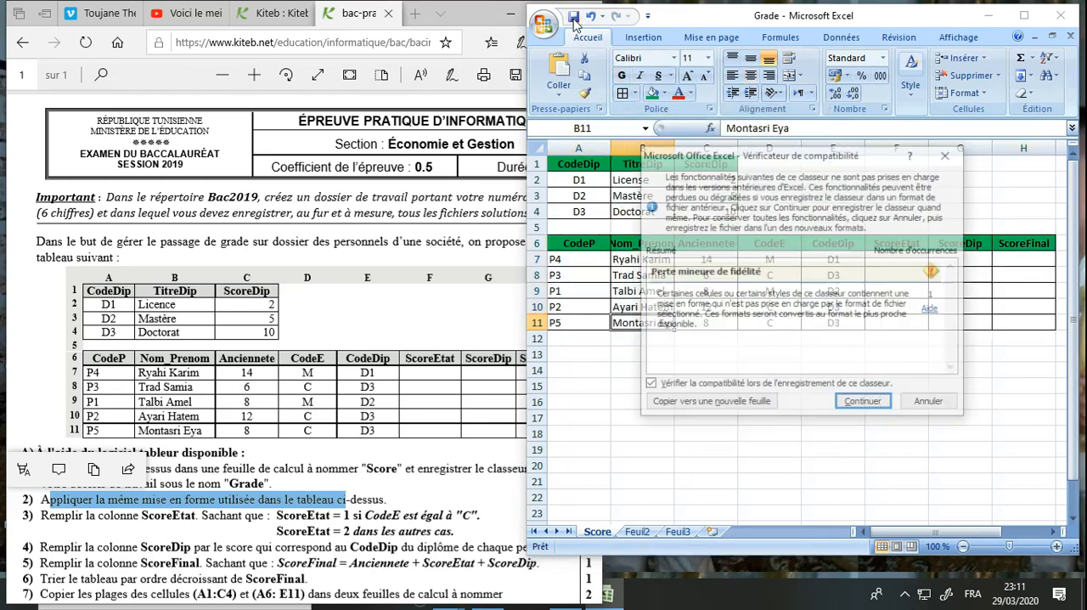
pyautogui.click(821, 387)
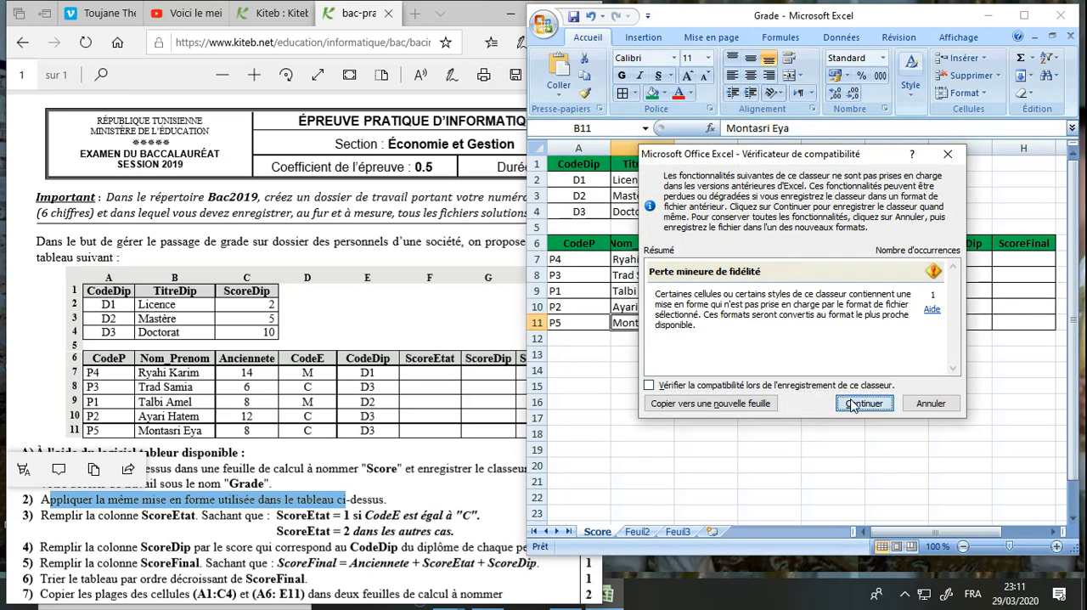
pyautogui.click(853, 405)
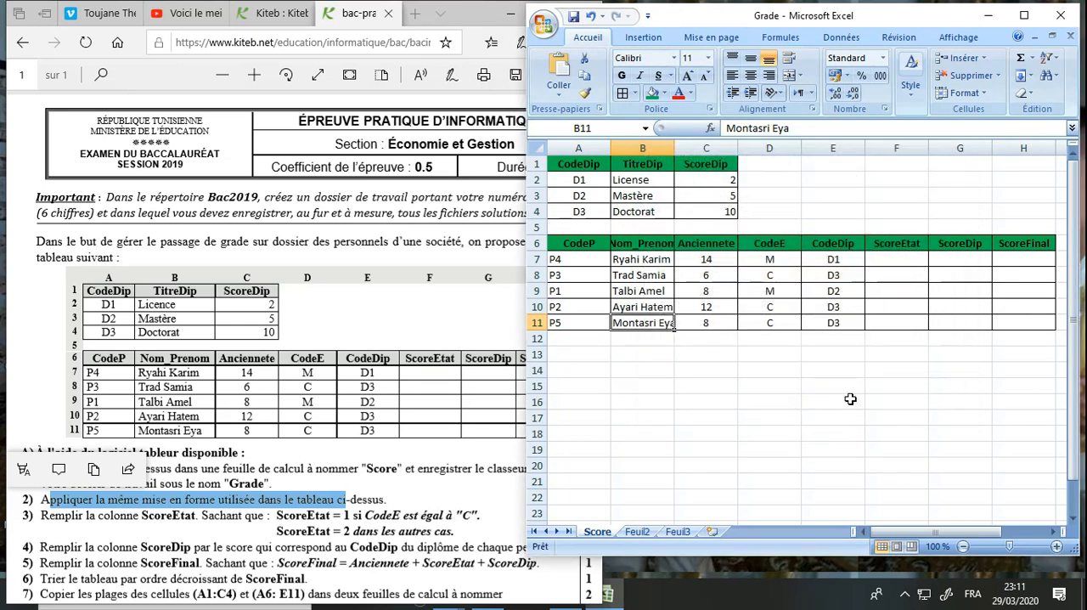
# Check the exam's ScoreEtat rule and enter the formula =SI(D7="C";1;2) in F7
pyautogui.click(412, 399)
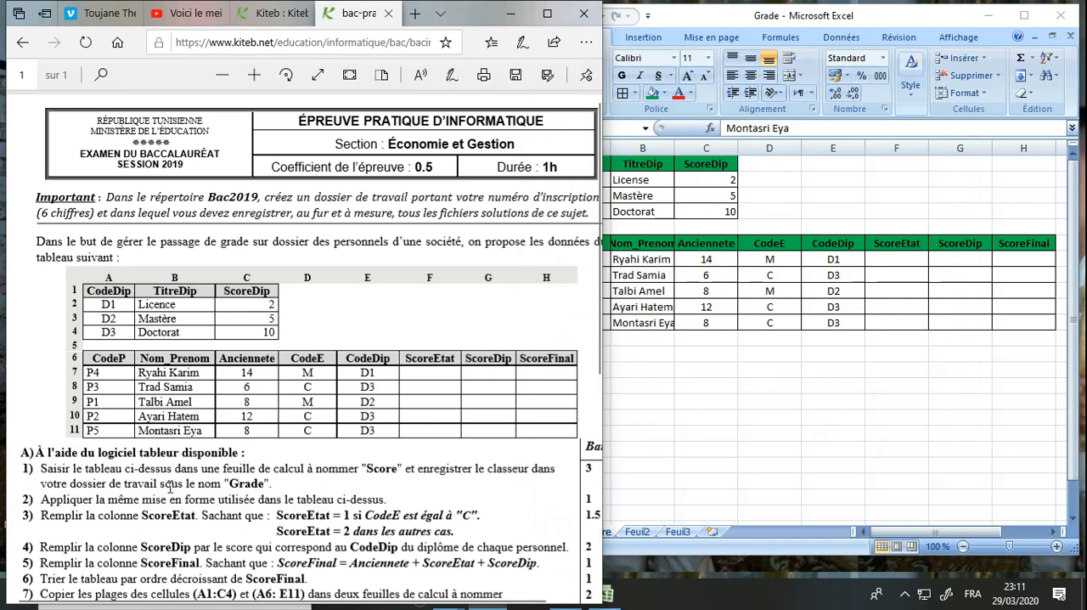
pyautogui.scroll(-4, 177, 491)
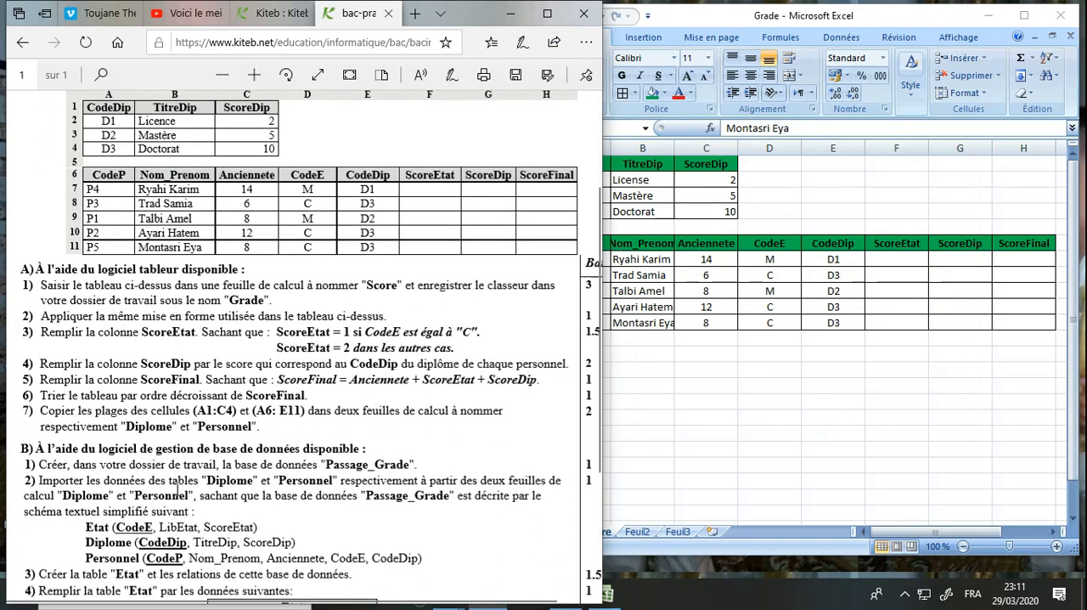
pyautogui.moveTo(73, 332); pyautogui.dragTo(168, 335)
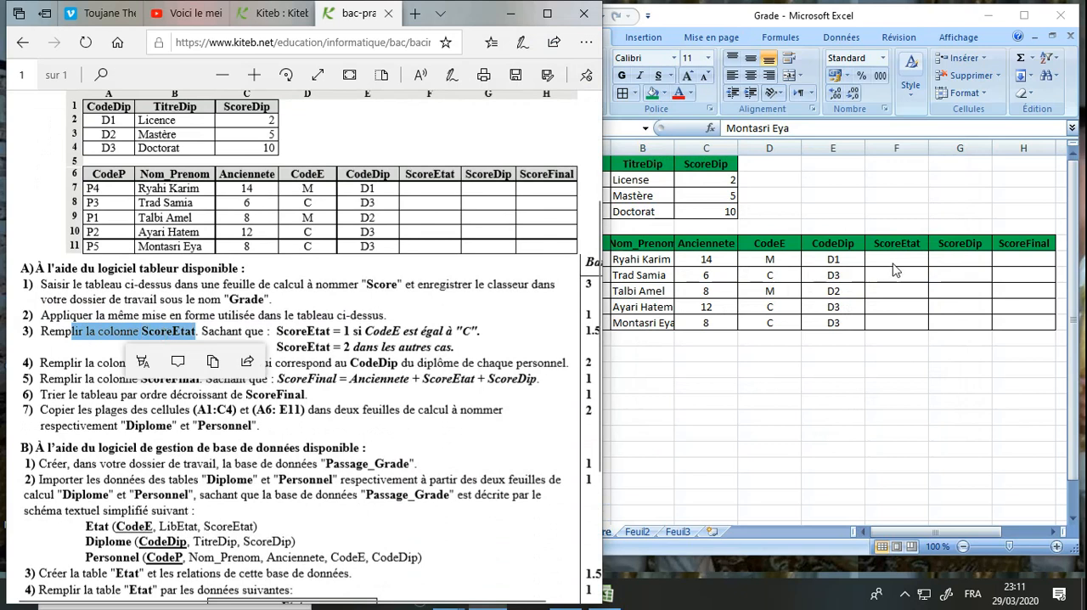
pyautogui.click(338, 331)
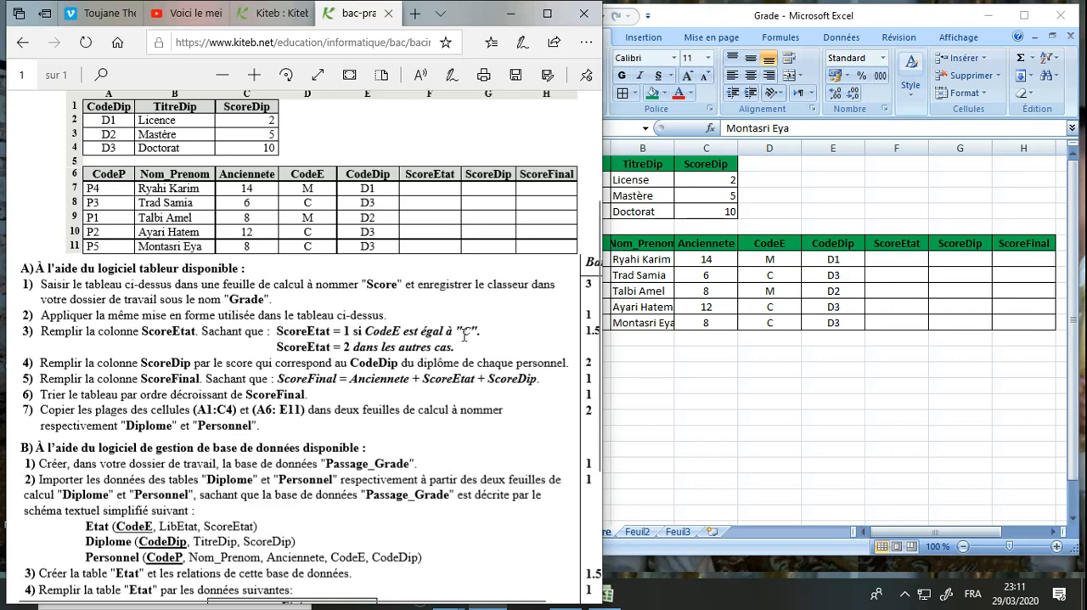
pyautogui.click(878, 258)
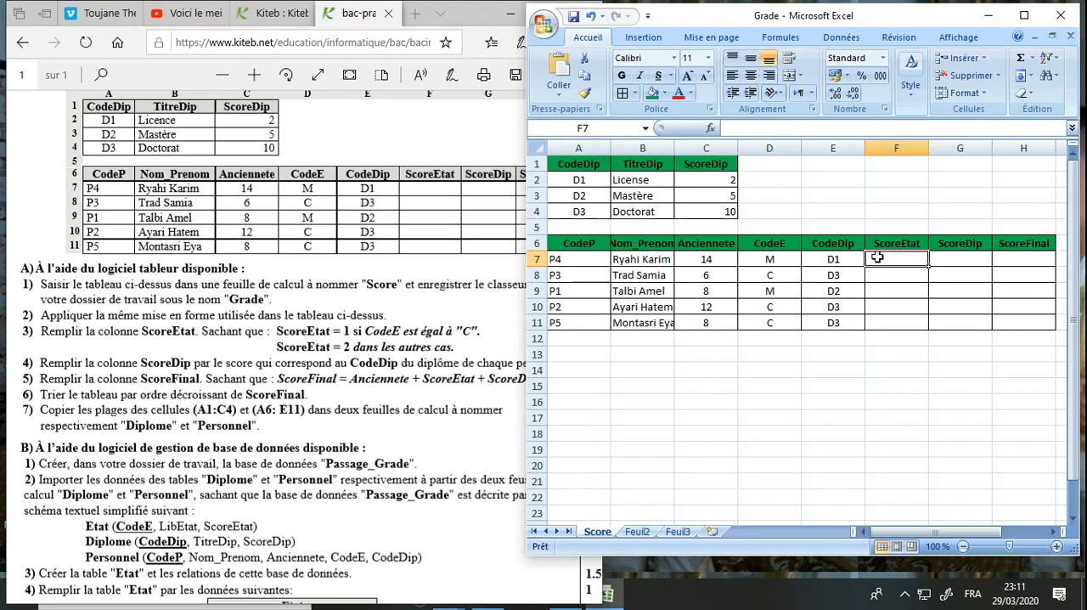
pyautogui.write('=')
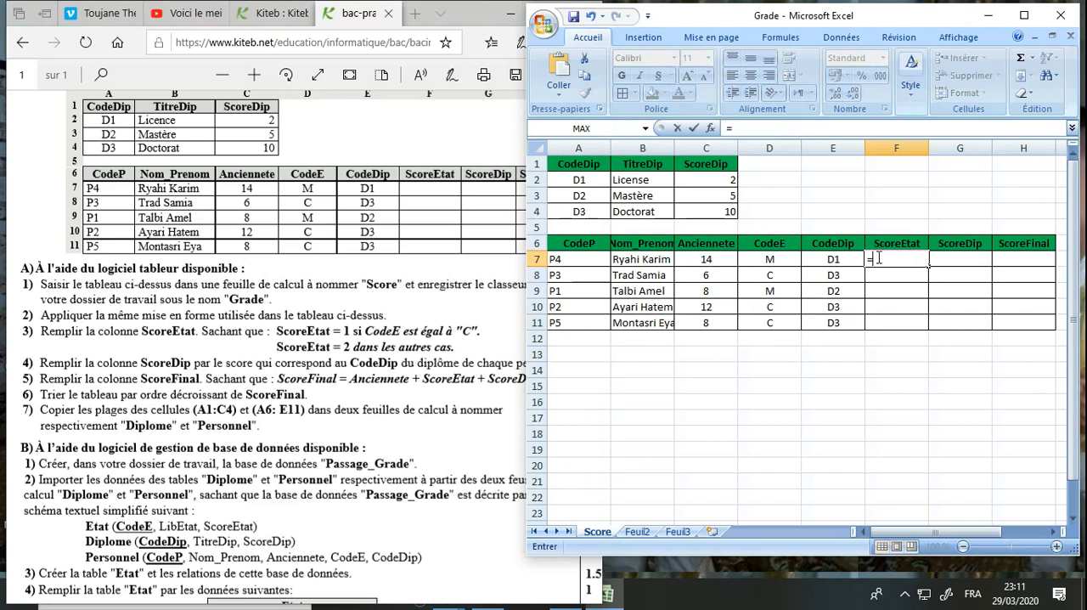
pyautogui.write('si(')
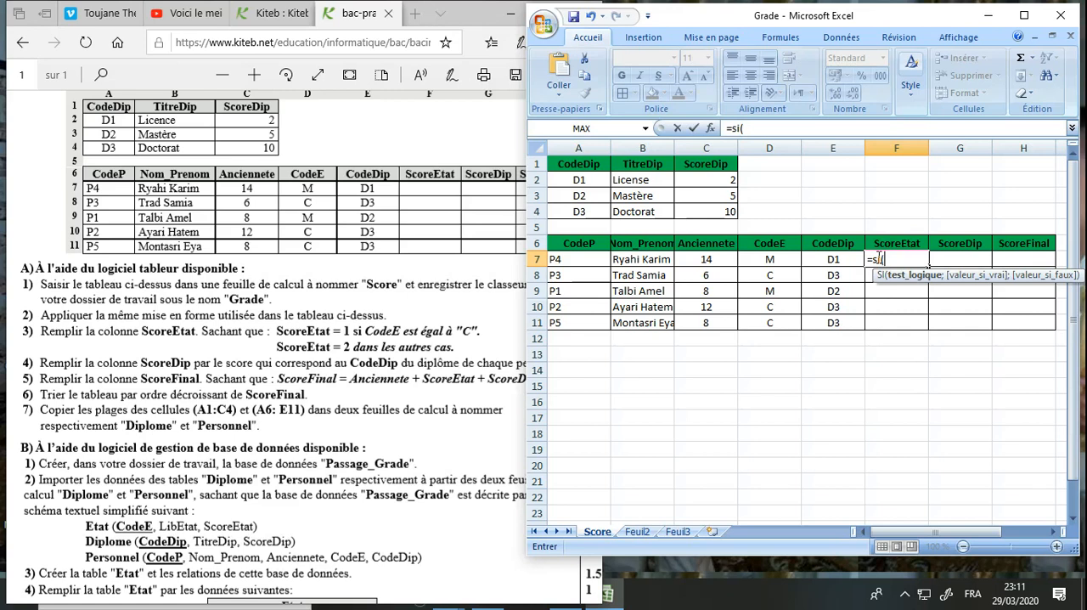
pyautogui.write('D')
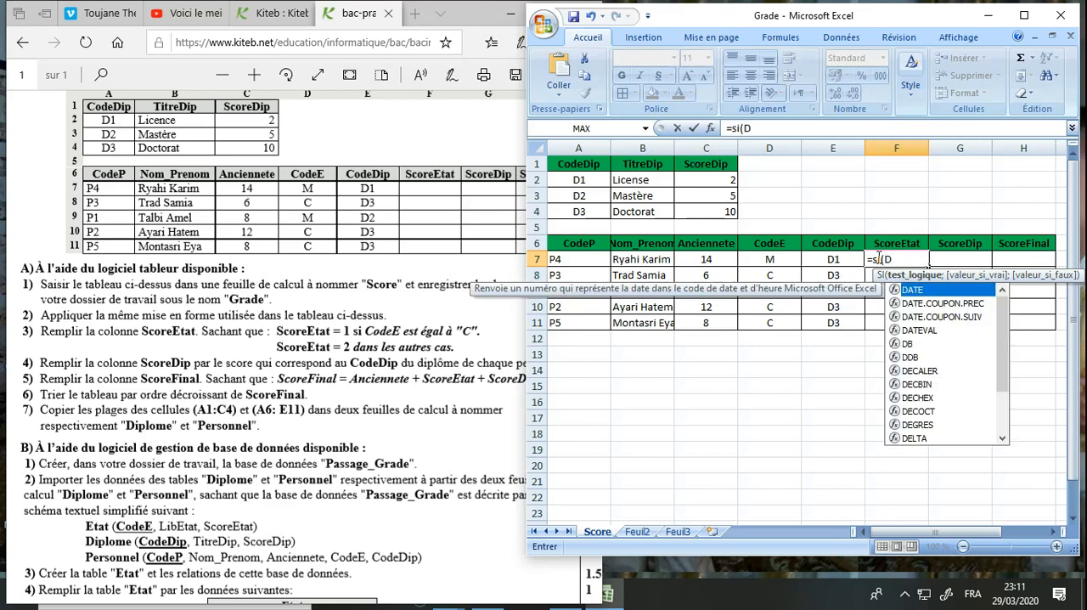
pyautogui.press('BackSpace')
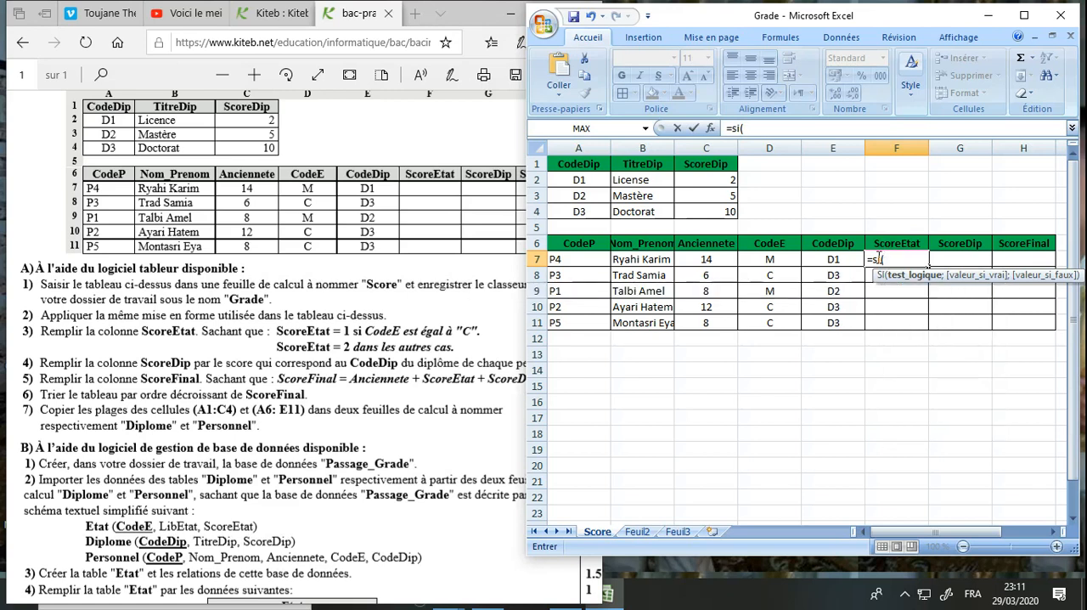
pyautogui.write('D7="C";1;2')
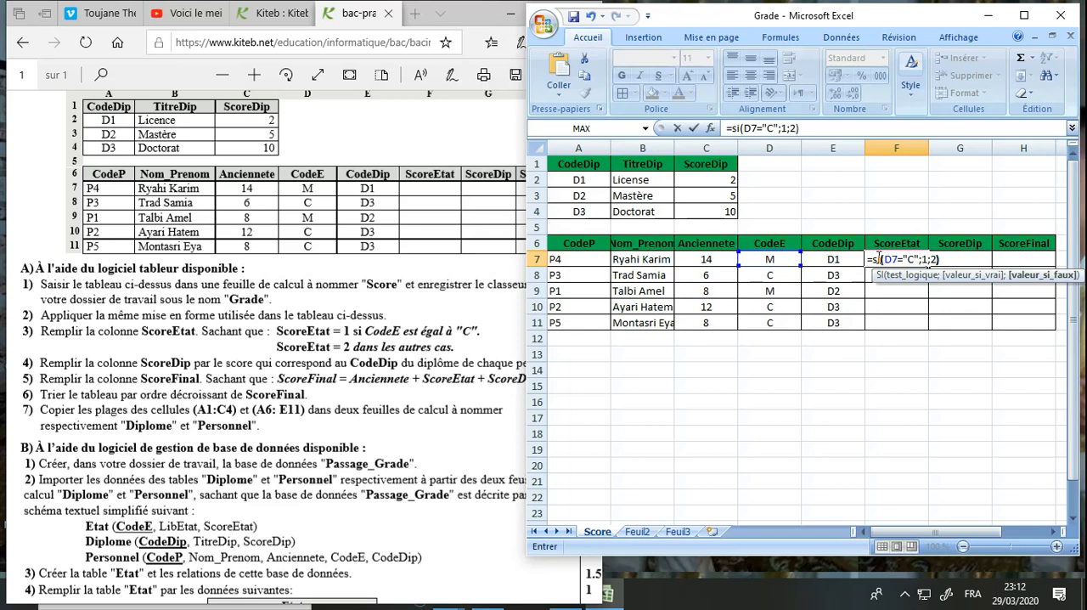
pyautogui.write(')')
pyautogui.press('Return')
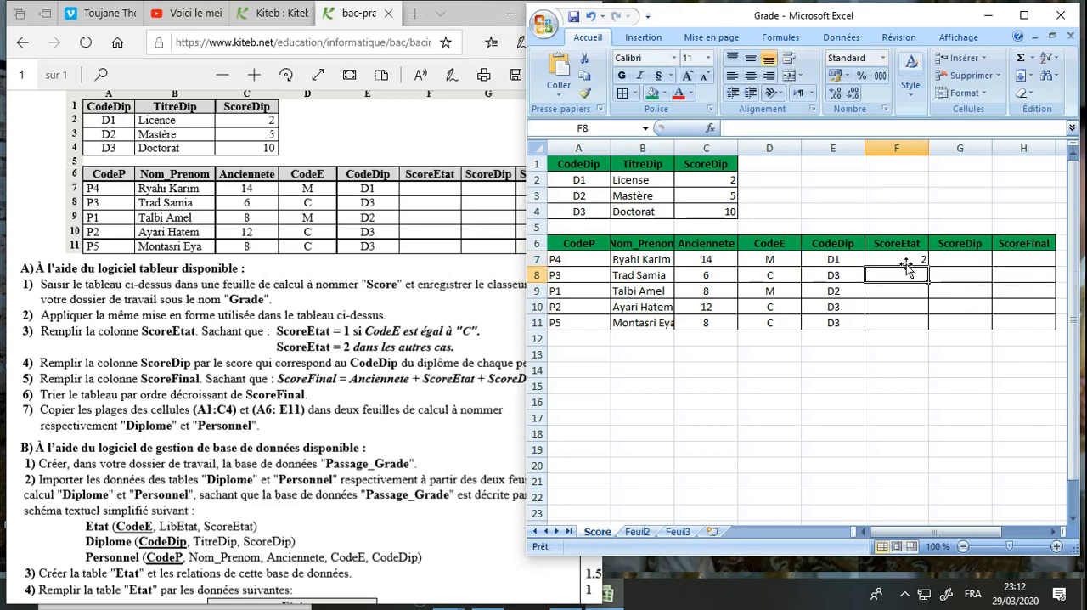
# Copy the ScoreEtat formula from F7 down to F11, check the copied cells and save the workbook
pyautogui.click(911, 258)
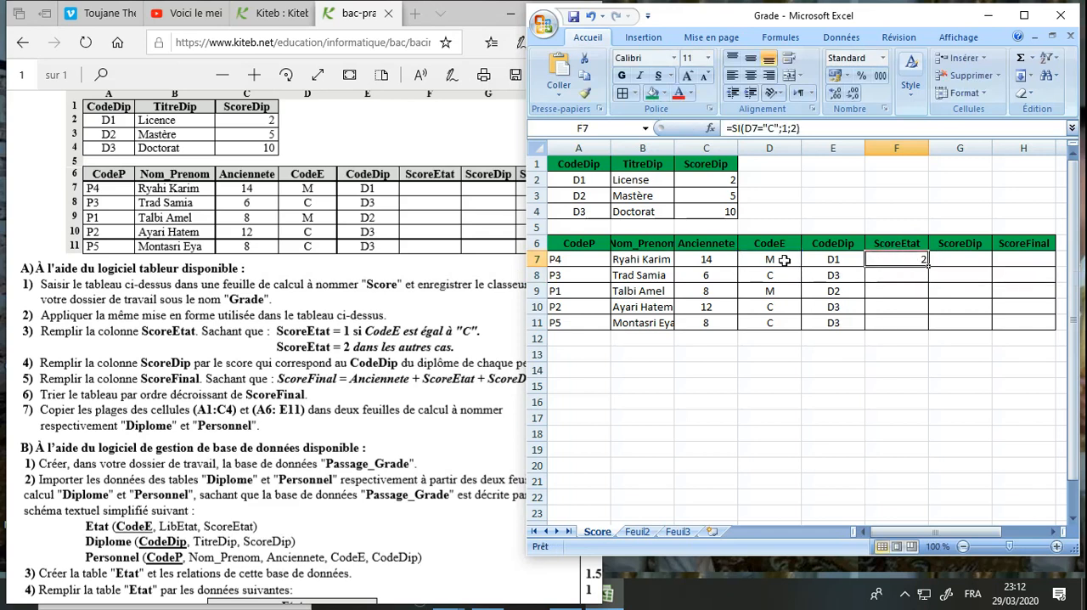
pyautogui.moveTo(929, 266); pyautogui.dragTo(928, 326)
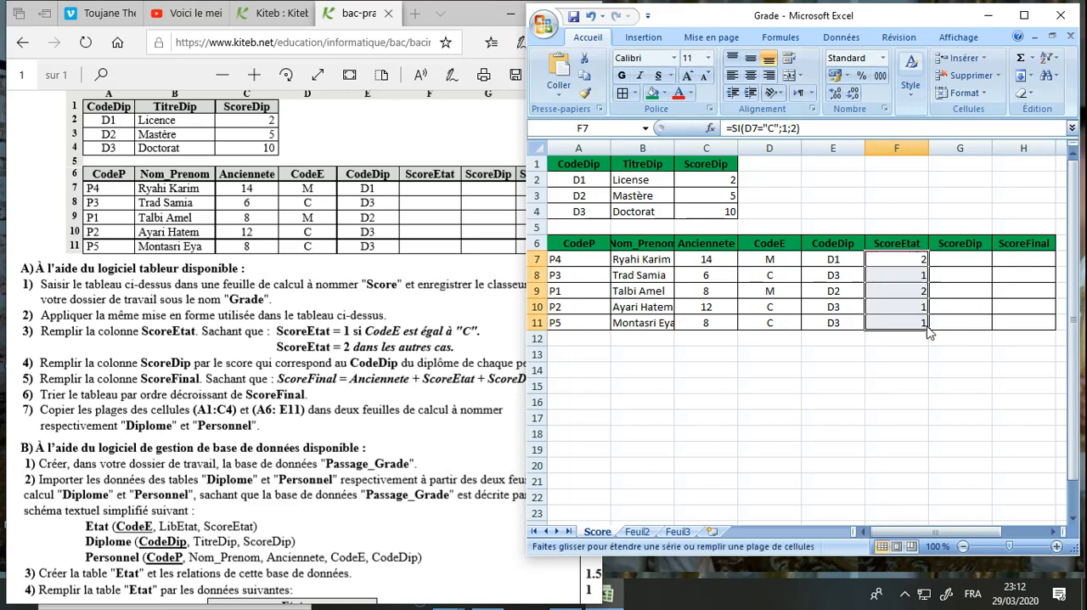
pyautogui.click(916, 275)
pyautogui.click(913, 290)
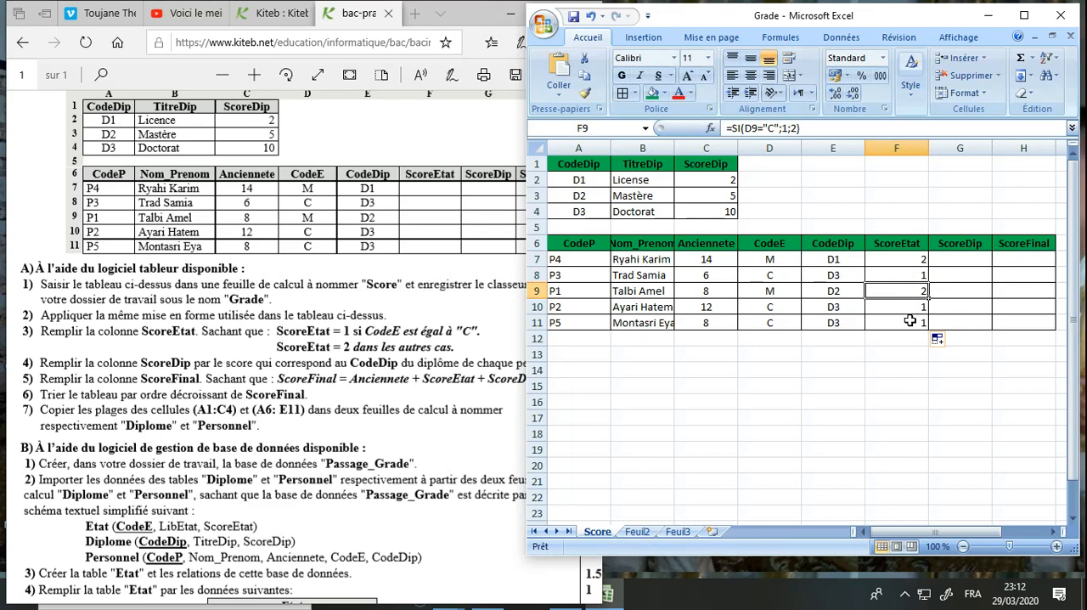
pyautogui.click(832, 375)
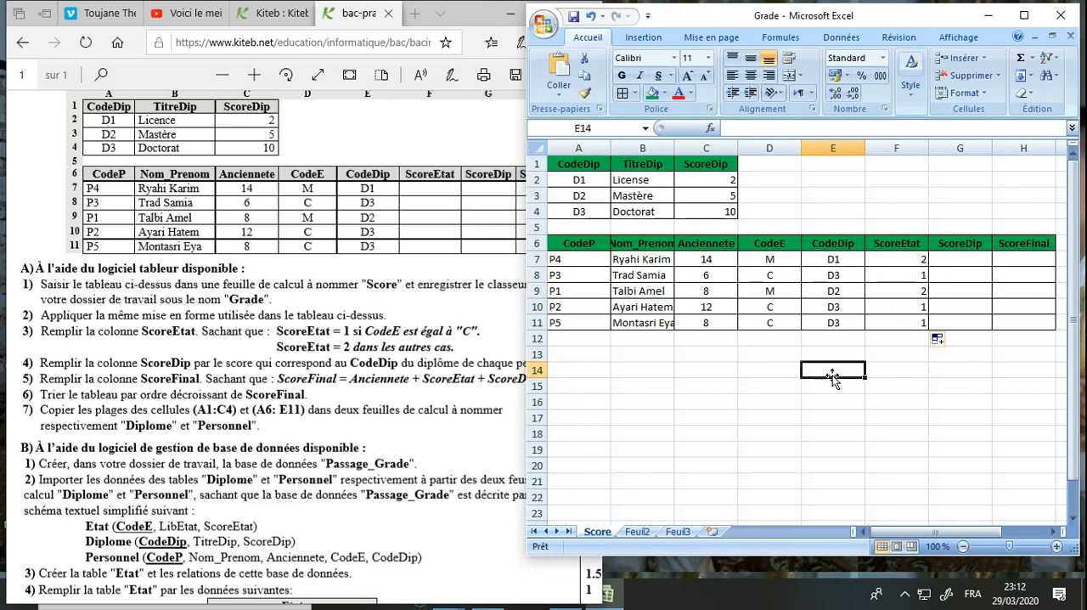
pyautogui.click(579, 19)
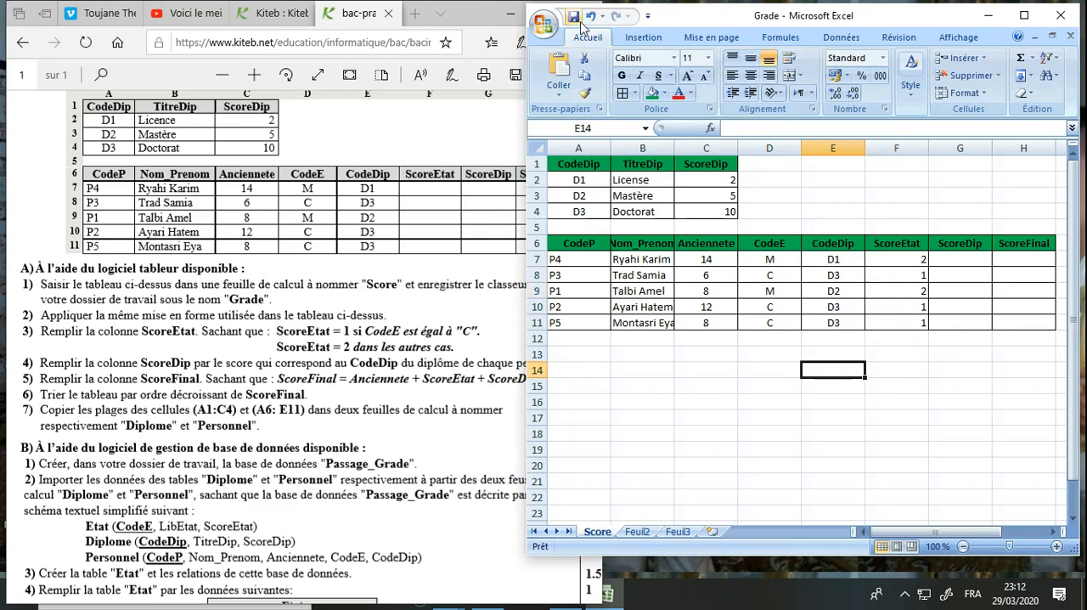
# Check the exam's ScoreDip rule and enter the formula =SI(E7="D1";2;SI(E7="D2";5;10)) in G7
pyautogui.click(367, 395)
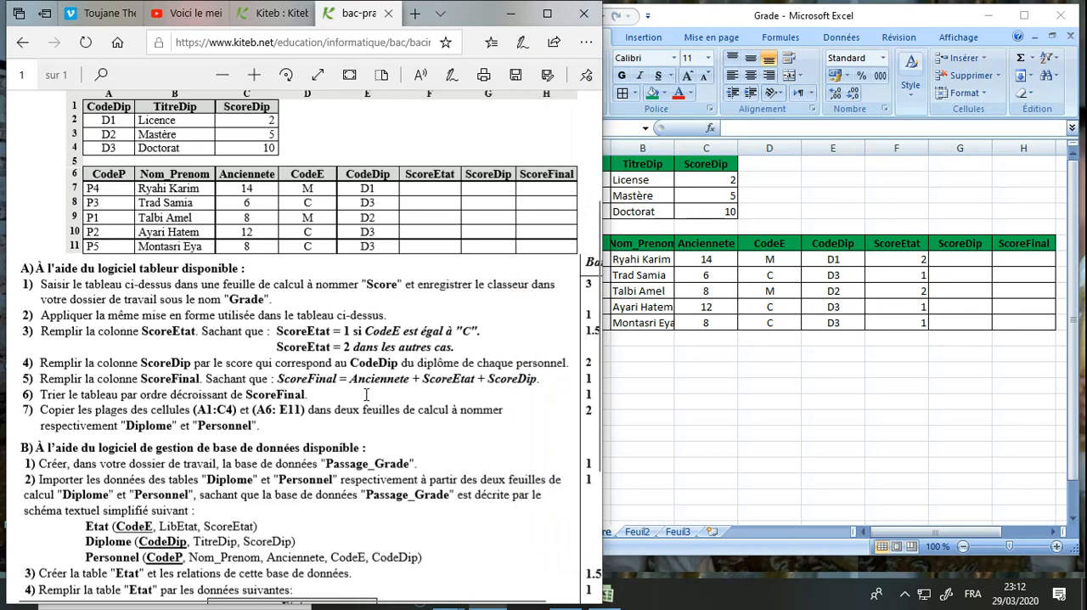
pyautogui.moveTo(88, 363); pyautogui.dragTo(224, 362)
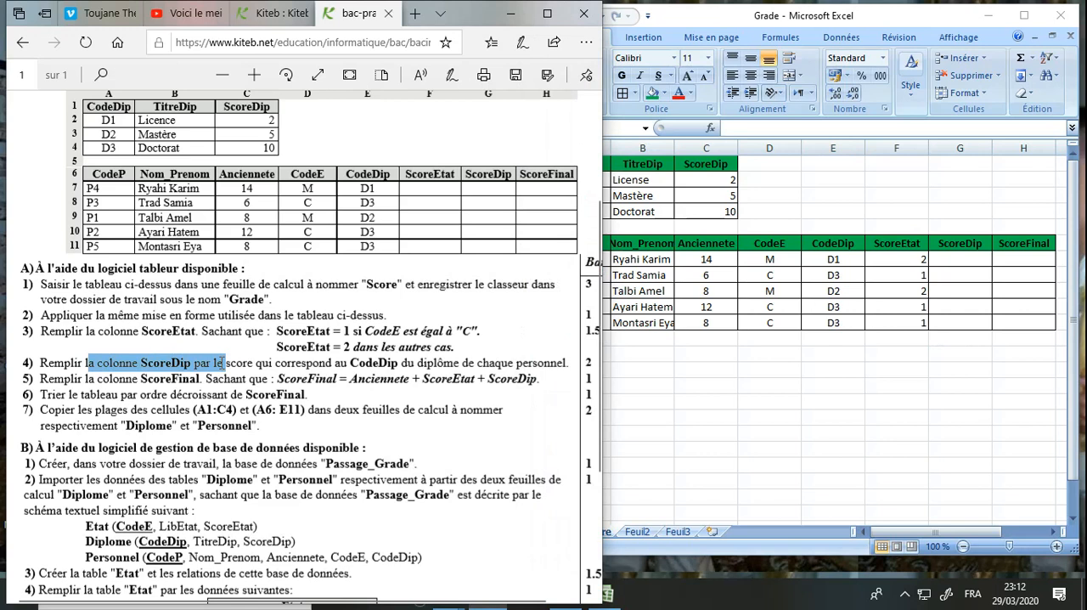
pyautogui.moveTo(224, 363); pyautogui.dragTo(394, 365)
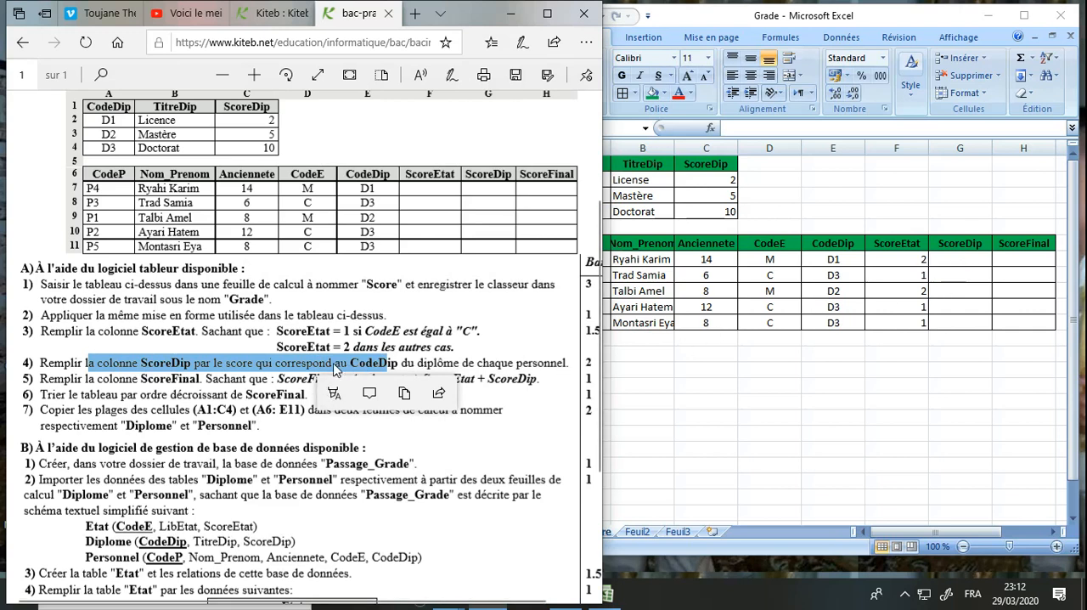
pyautogui.click(360, 367)
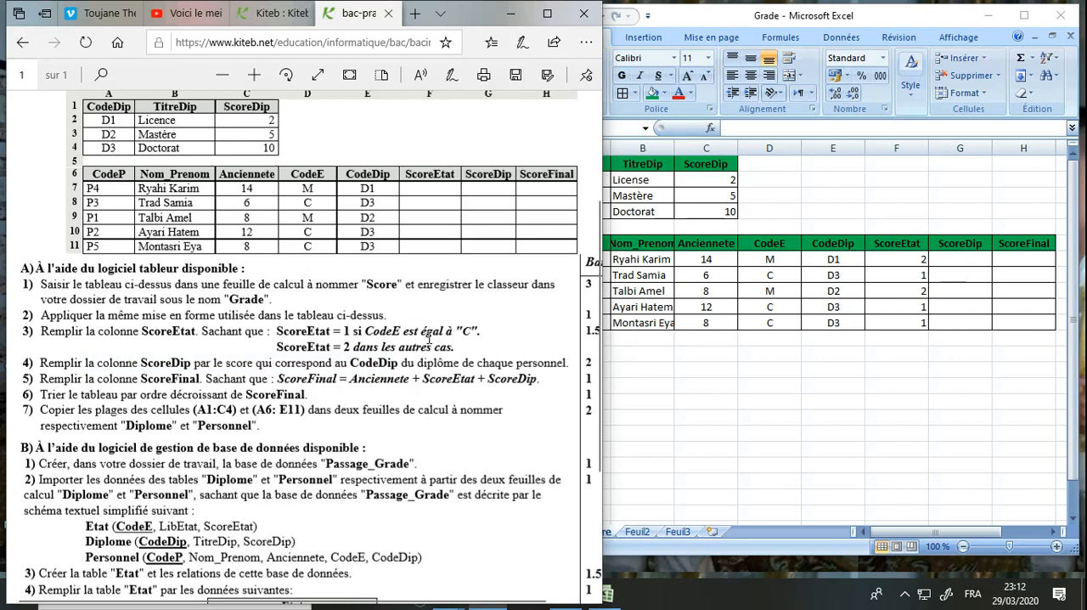
pyautogui.click(840, 276)
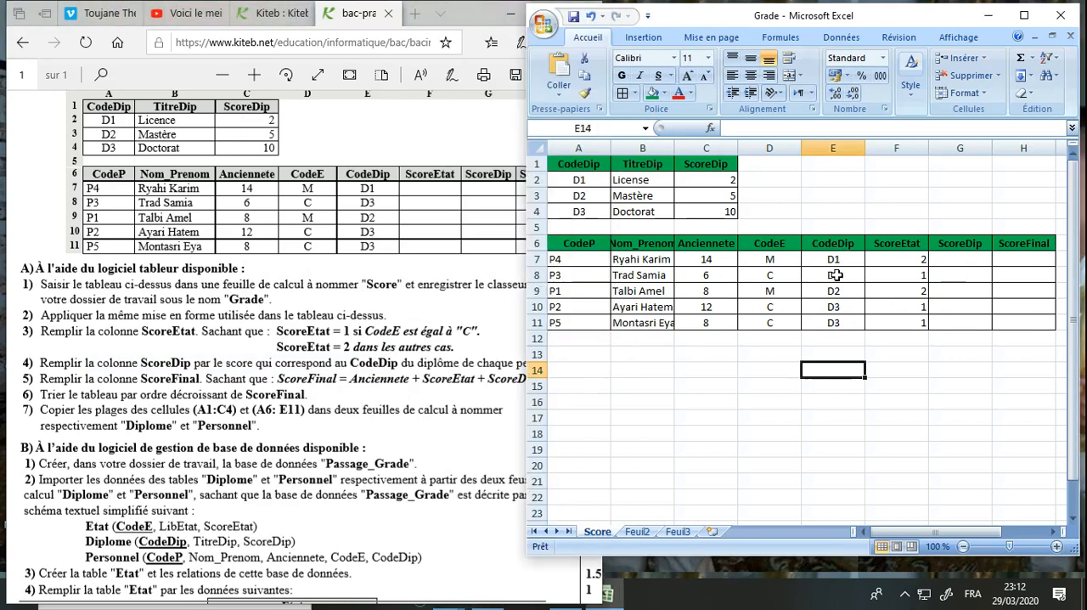
pyautogui.click(943, 262)
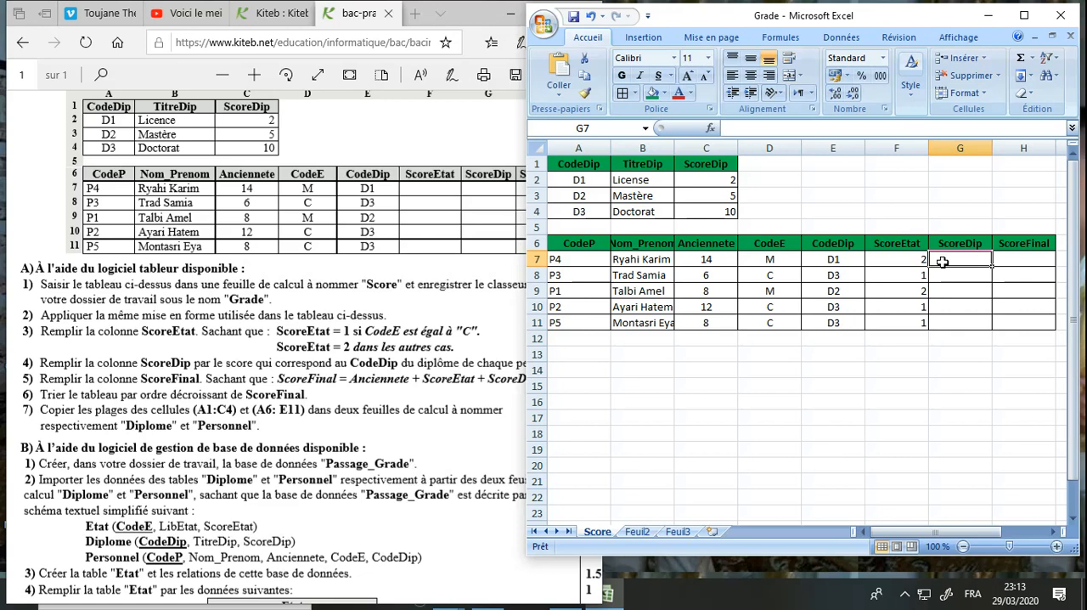
pyautogui.write('=si(')
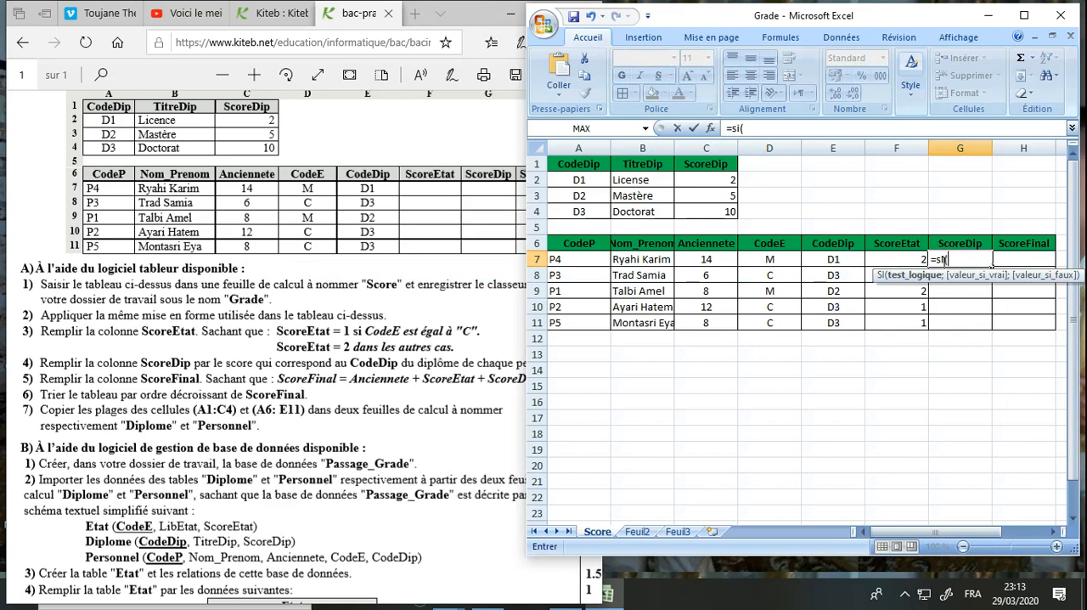
pyautogui.write('e7="D')
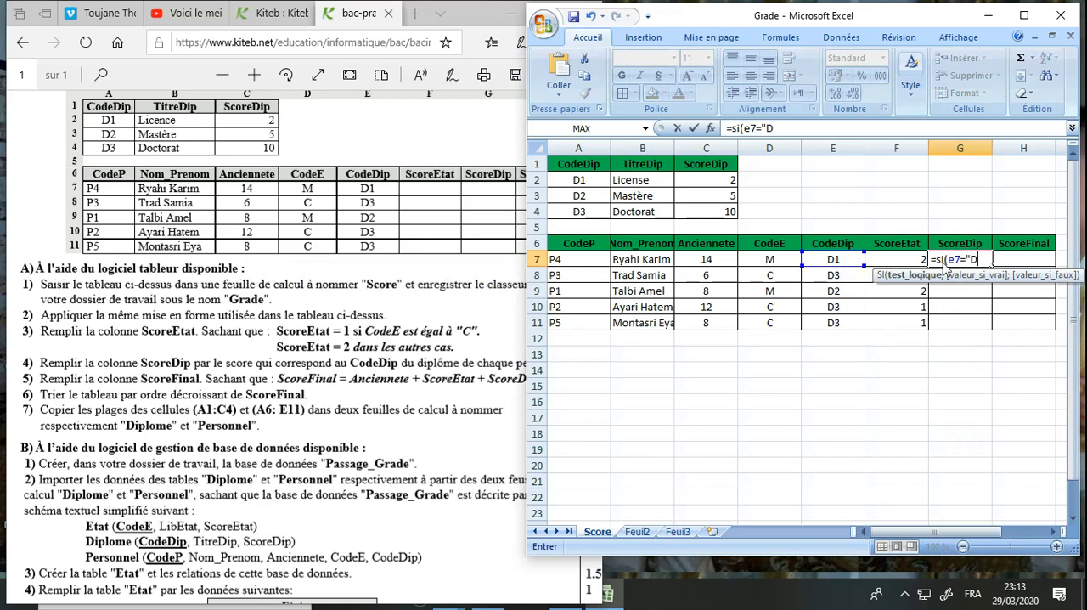
pyautogui.write('1";')
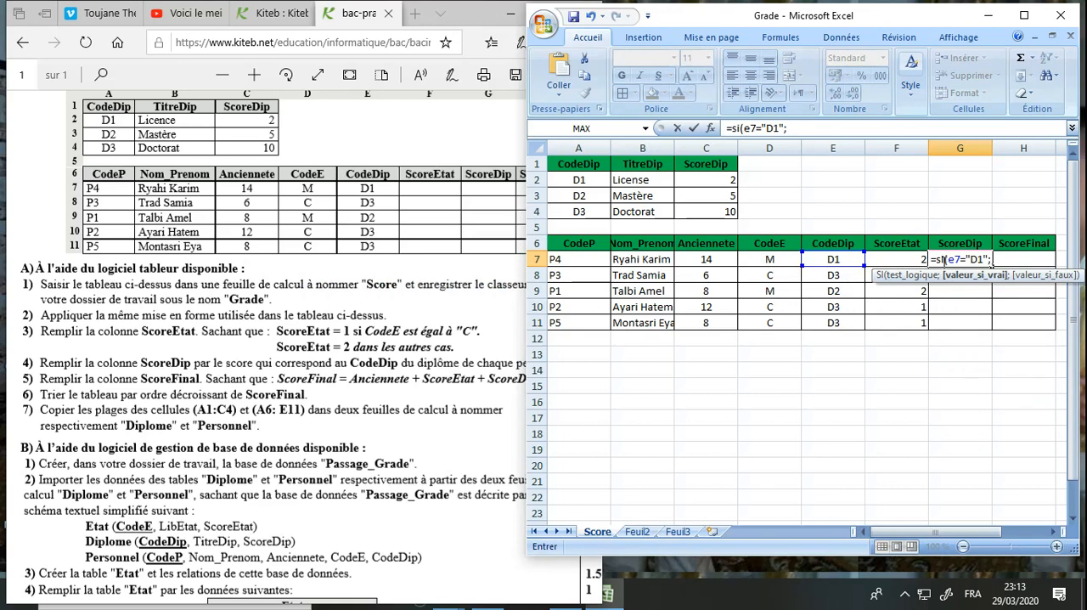
pyautogui.write('2;')
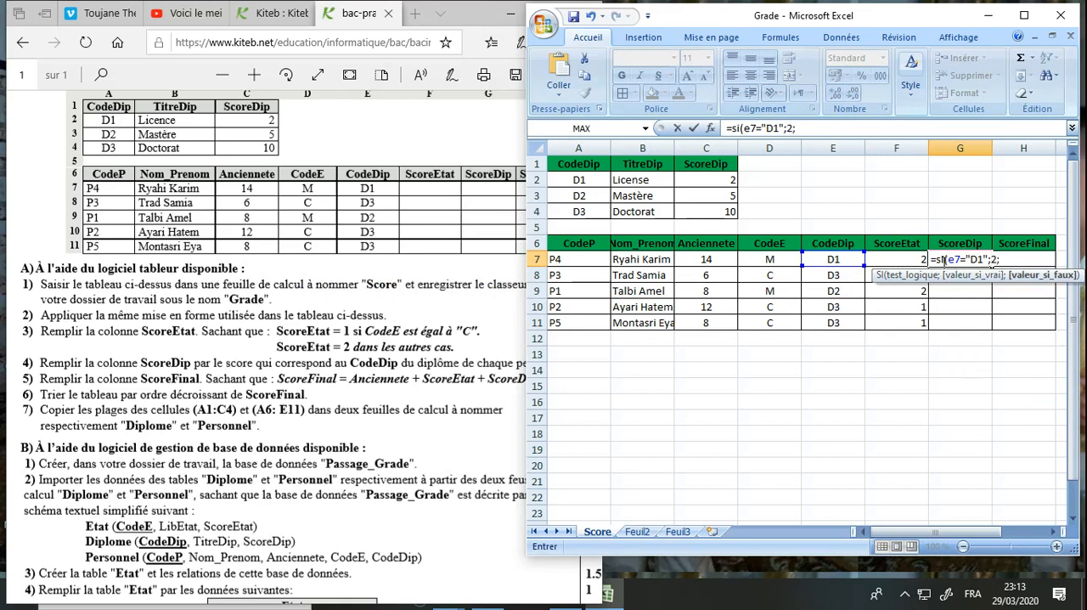
pyautogui.write('si')
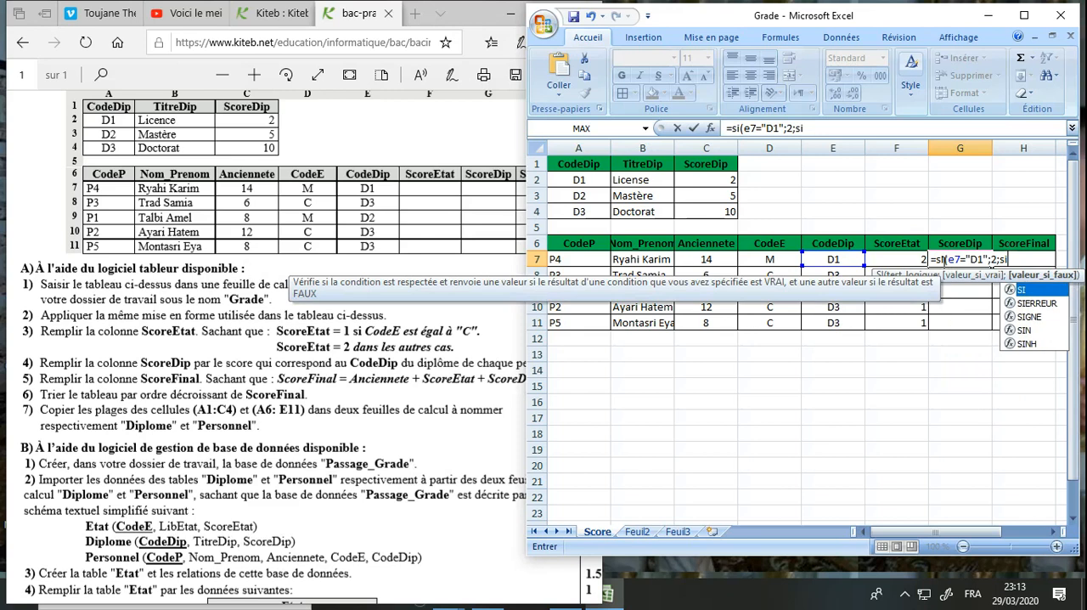
pyautogui.write('(e7=')
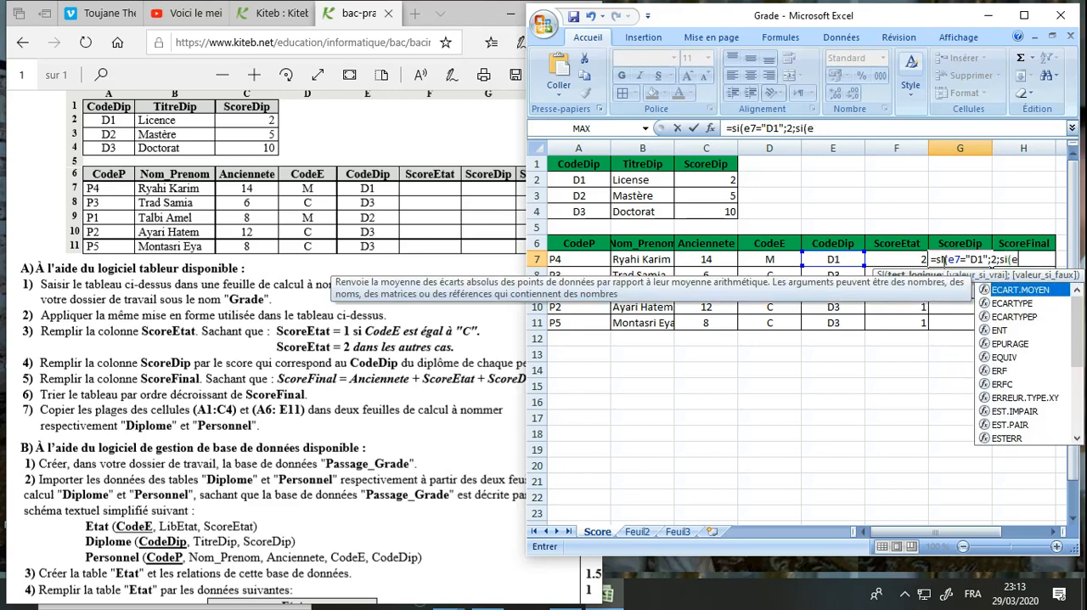
pyautogui.write('"')
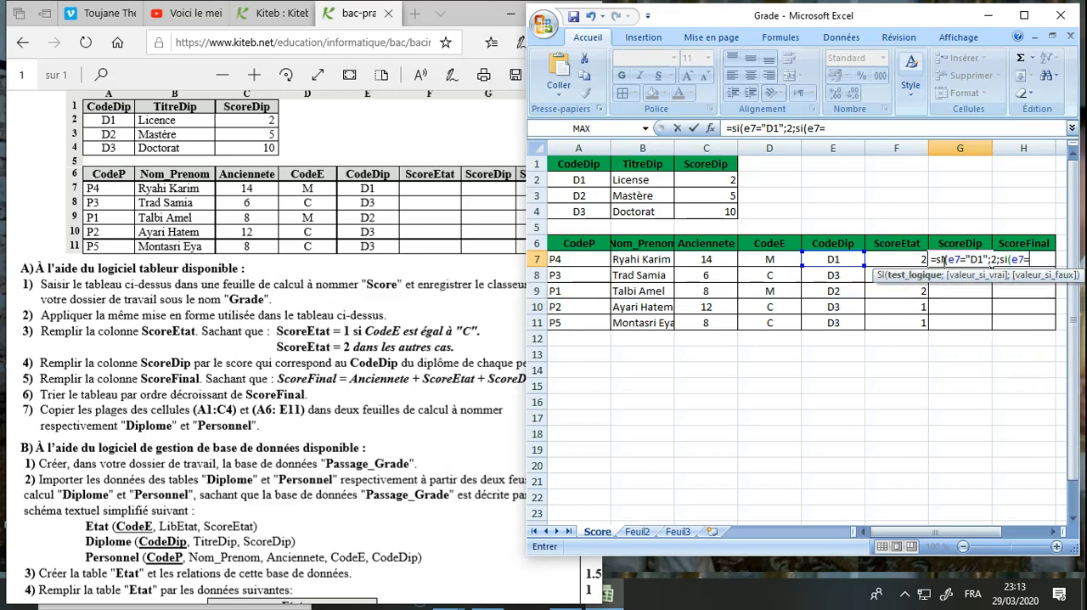
pyautogui.write('D2";')
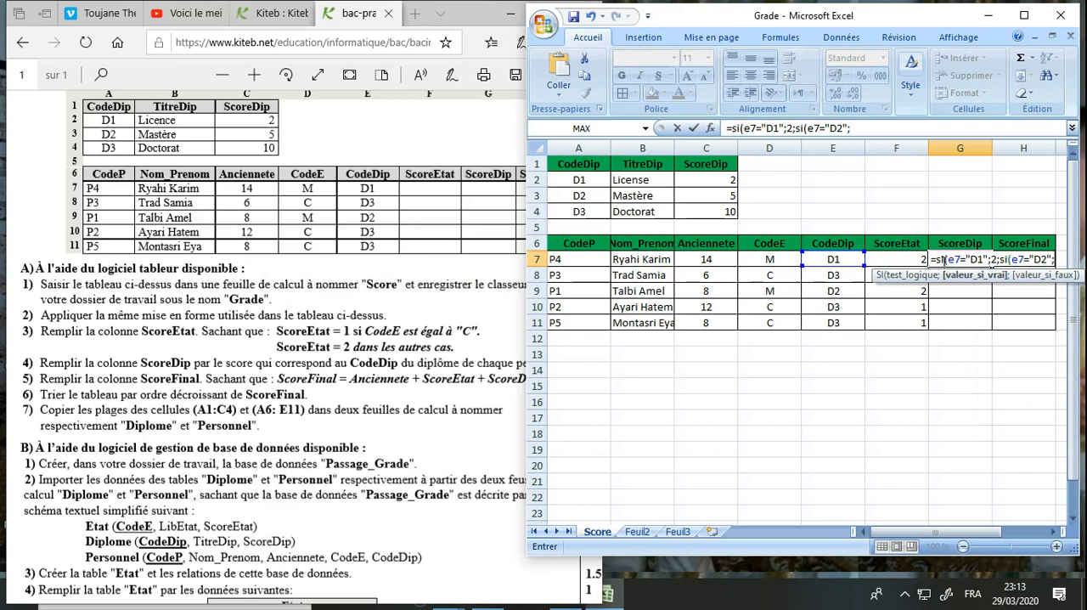
pyautogui.write('5;10')
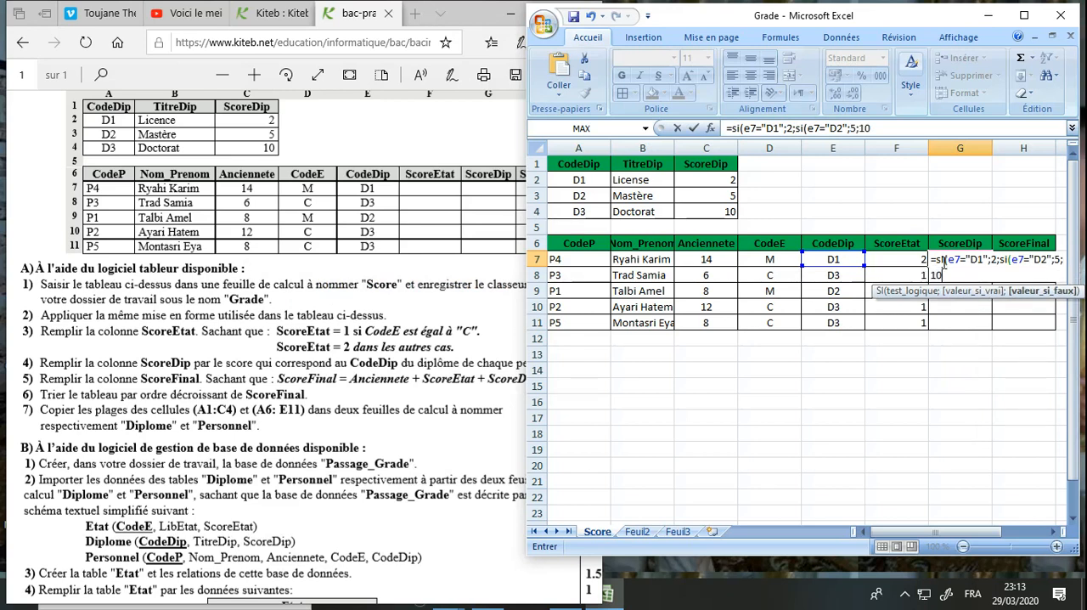
pyautogui.write('))')
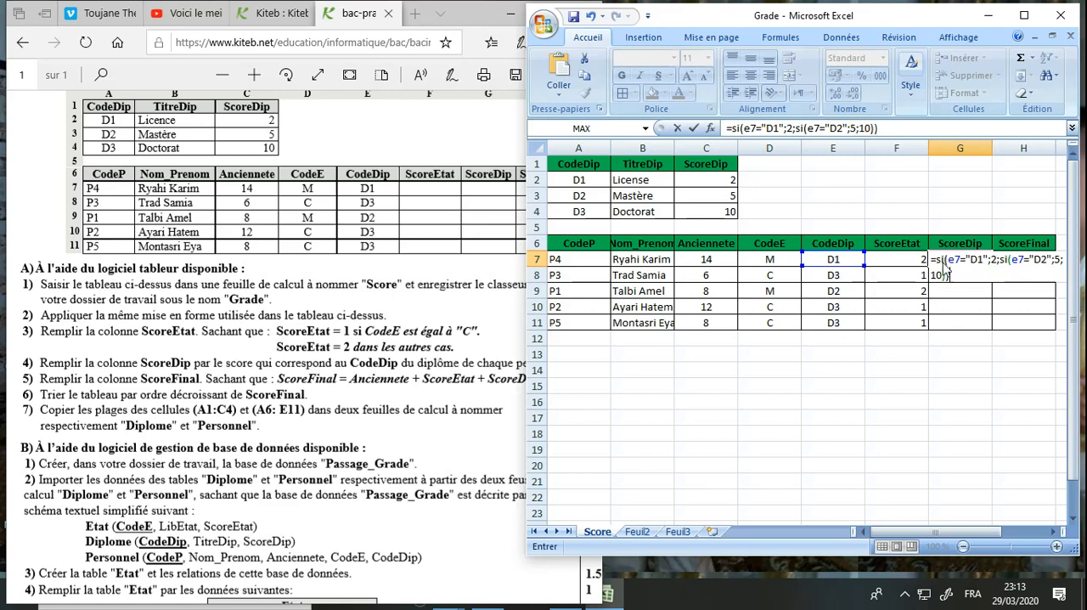
pyautogui.press('Return')
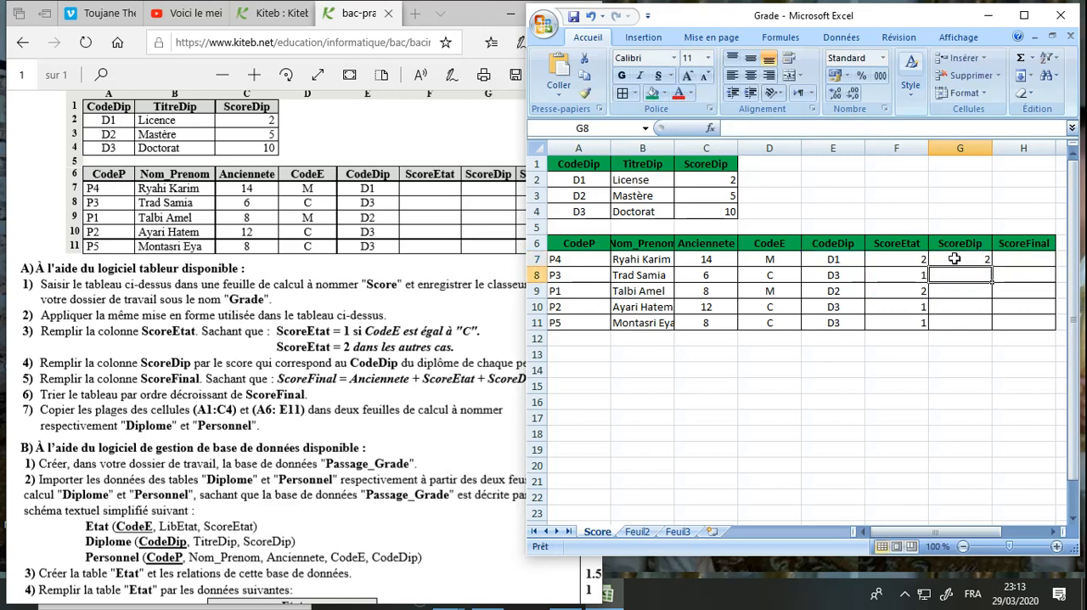
# Copy the ScoreDip formula from G7 down to G11, check the copied cells and save the workbook
pyautogui.click(956, 259)
pyautogui.moveTo(992, 267); pyautogui.dragTo(988, 333)
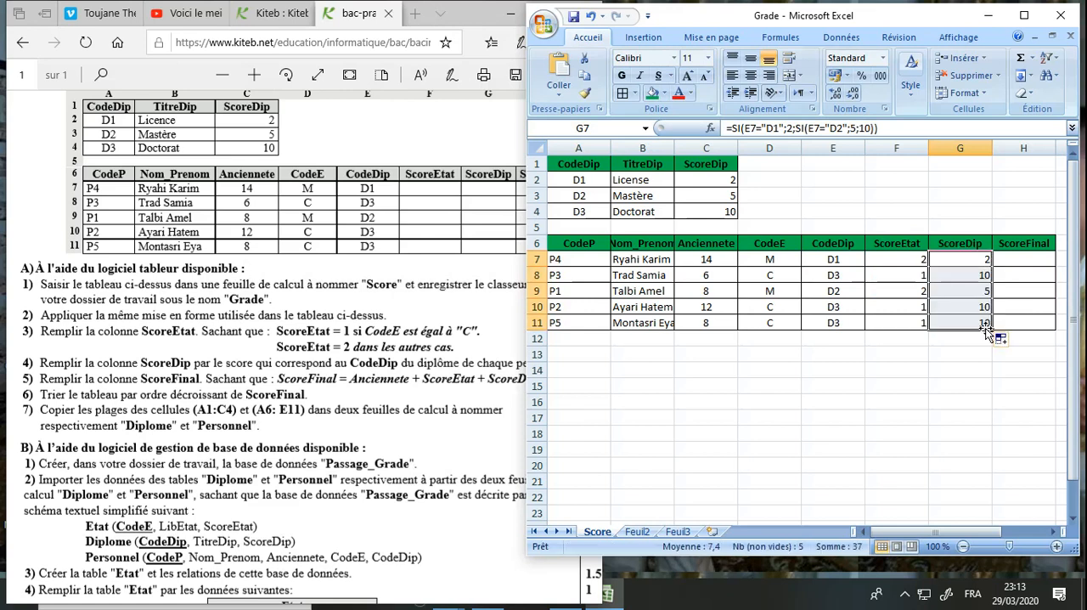
pyautogui.click(970, 259)
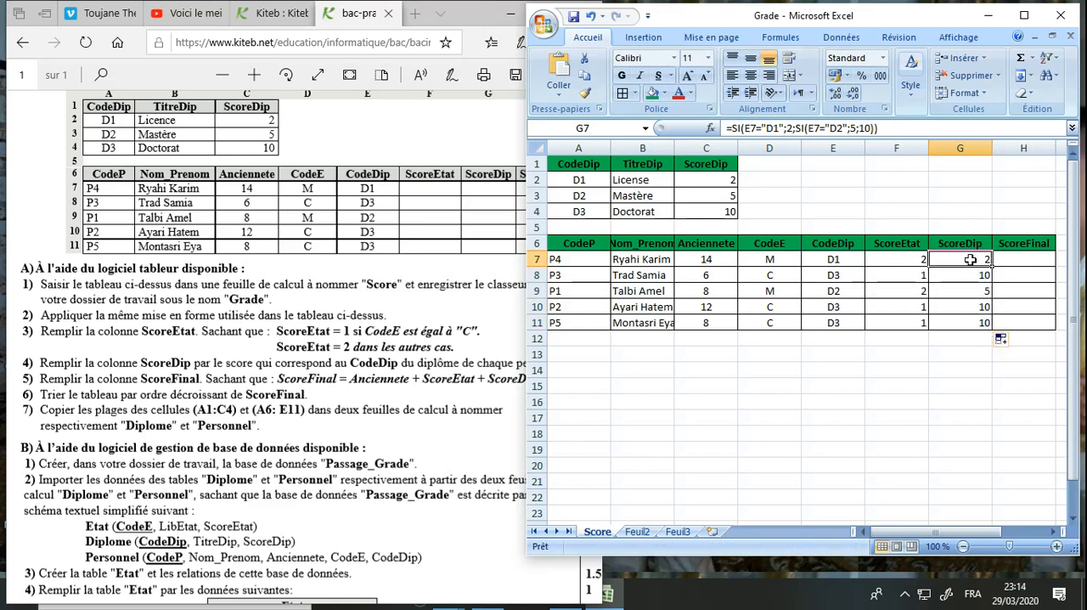
pyautogui.click(840, 260)
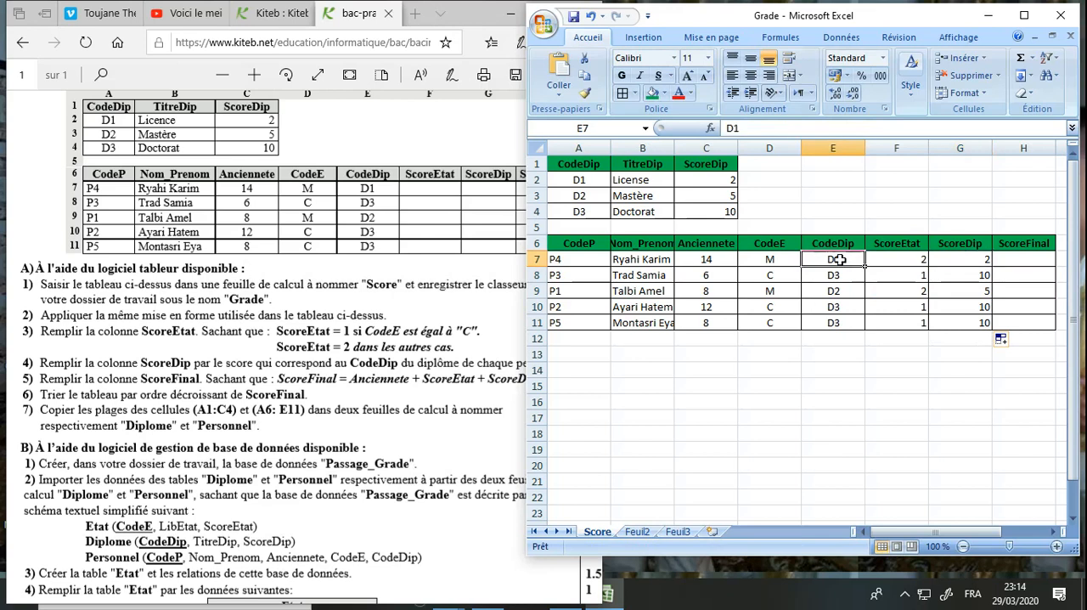
pyautogui.click(961, 280)
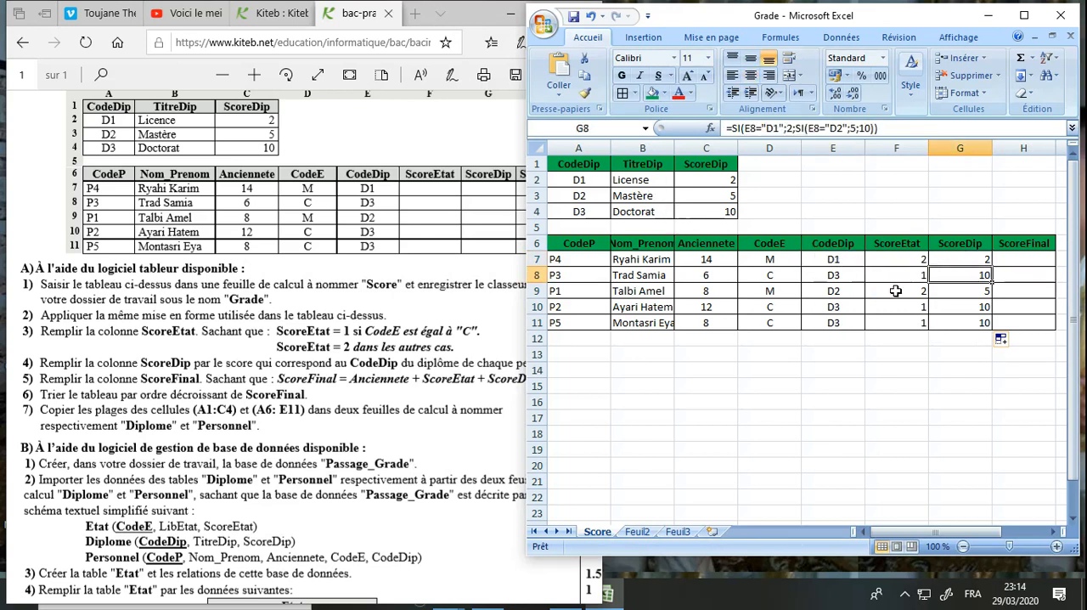
pyautogui.click(962, 293)
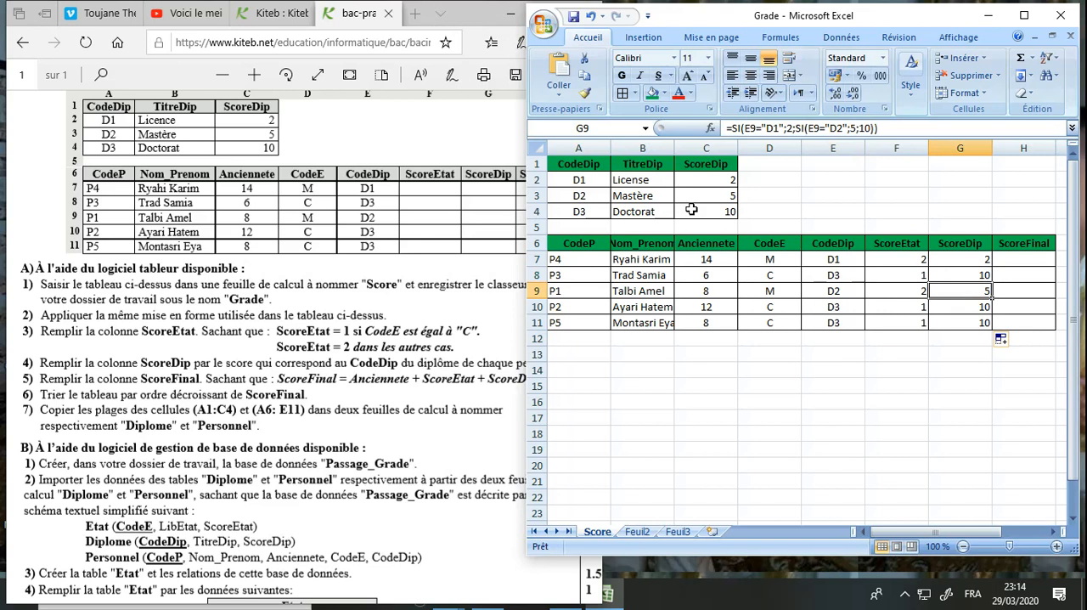
pyautogui.click(615, 372)
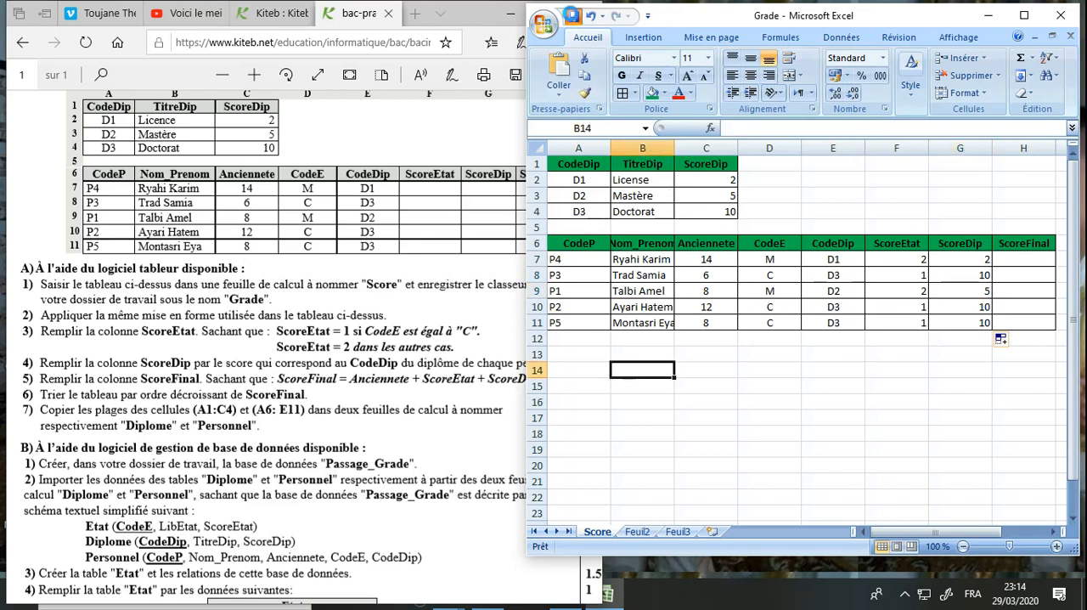
# Check the exam's ScoreFinal rule and enter the formula =C7+F7+G7 in H7
pyautogui.click(124, 399)
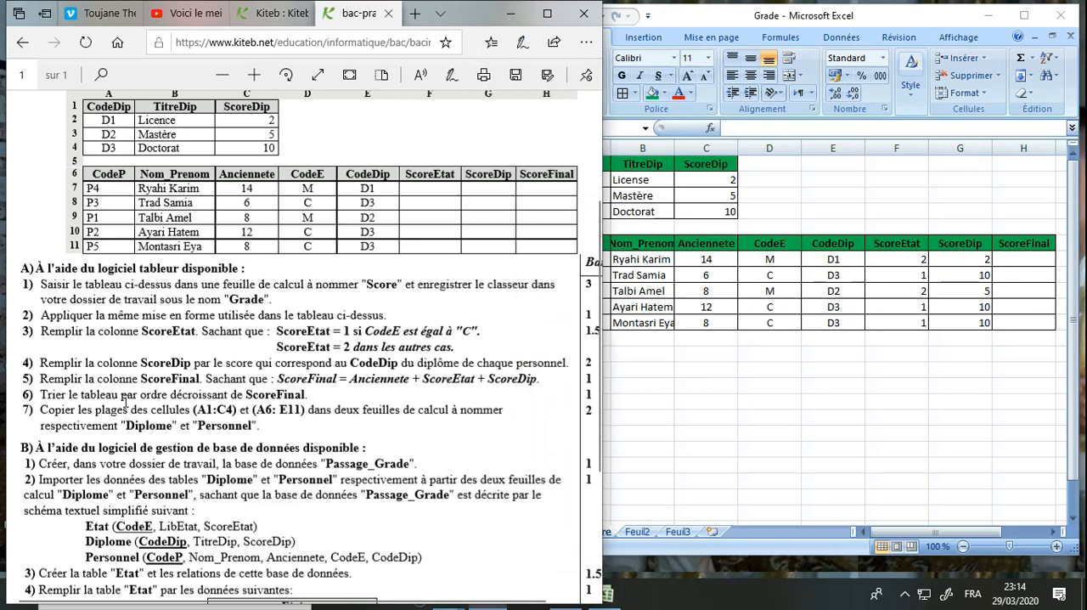
pyautogui.moveTo(49, 379); pyautogui.dragTo(546, 382)
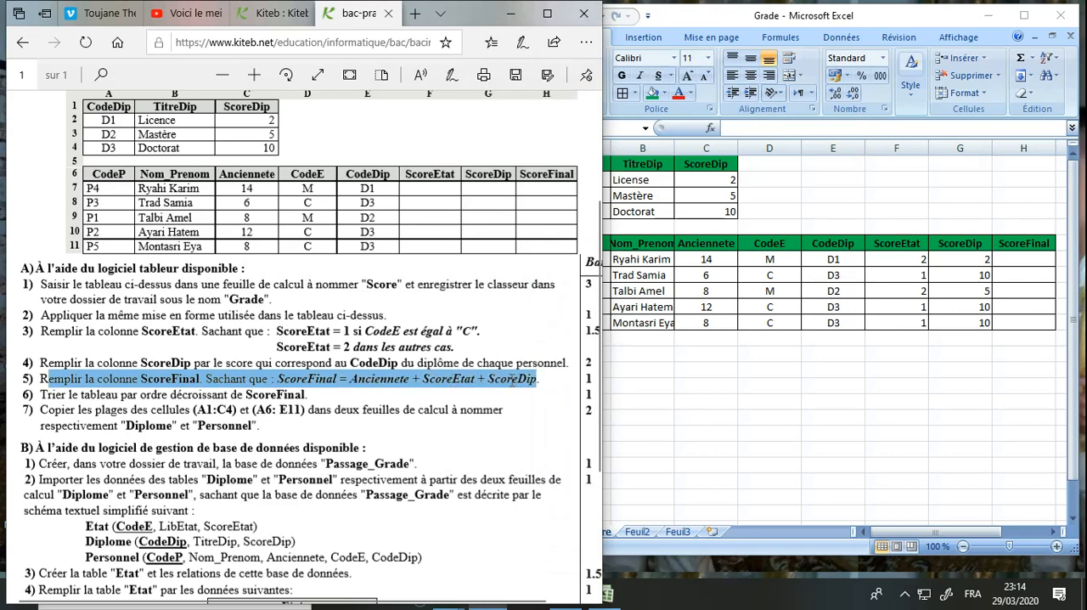
pyautogui.click(1023, 259)
pyautogui.click(1023, 259)
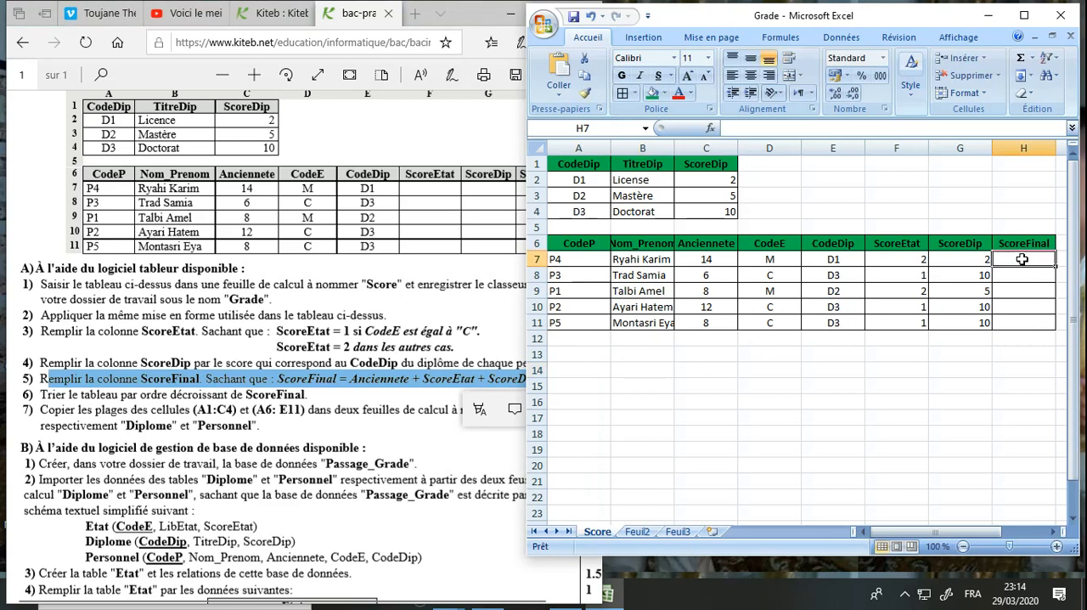
pyautogui.write('=')
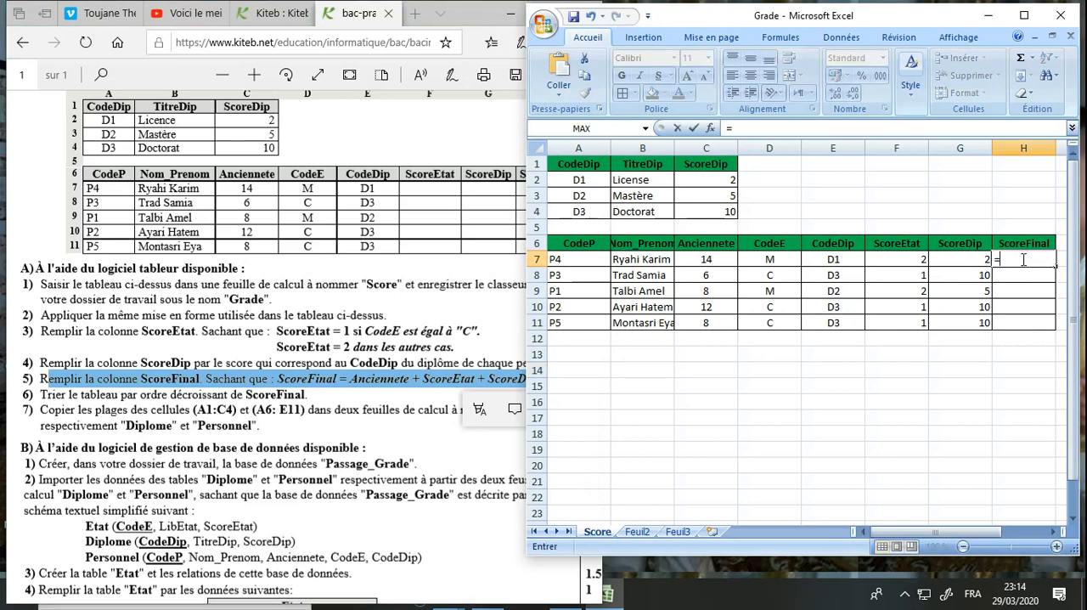
pyautogui.write('c7+')
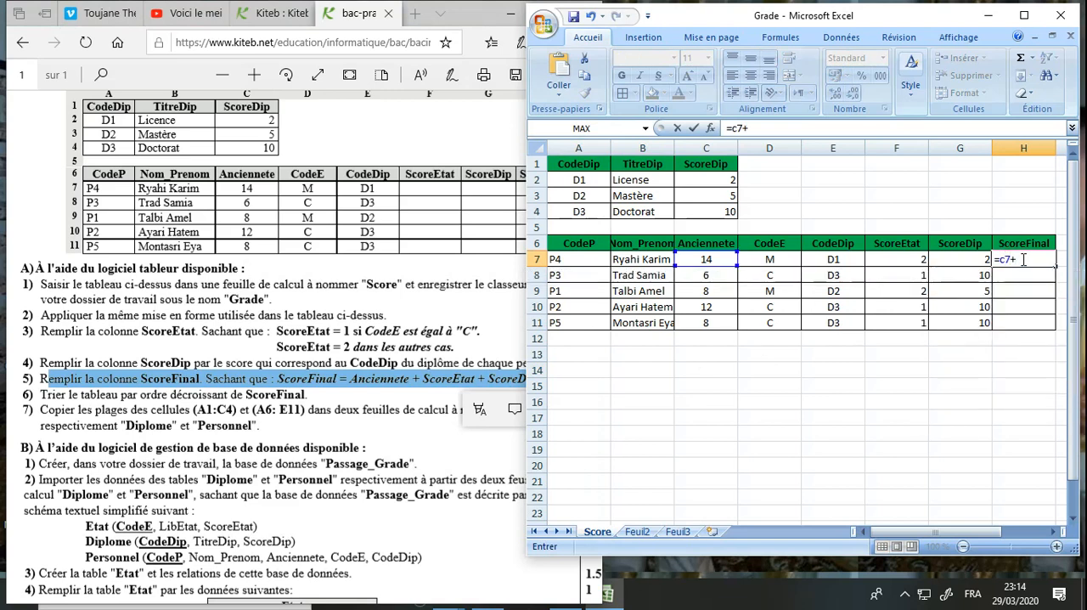
pyautogui.write('f7+')
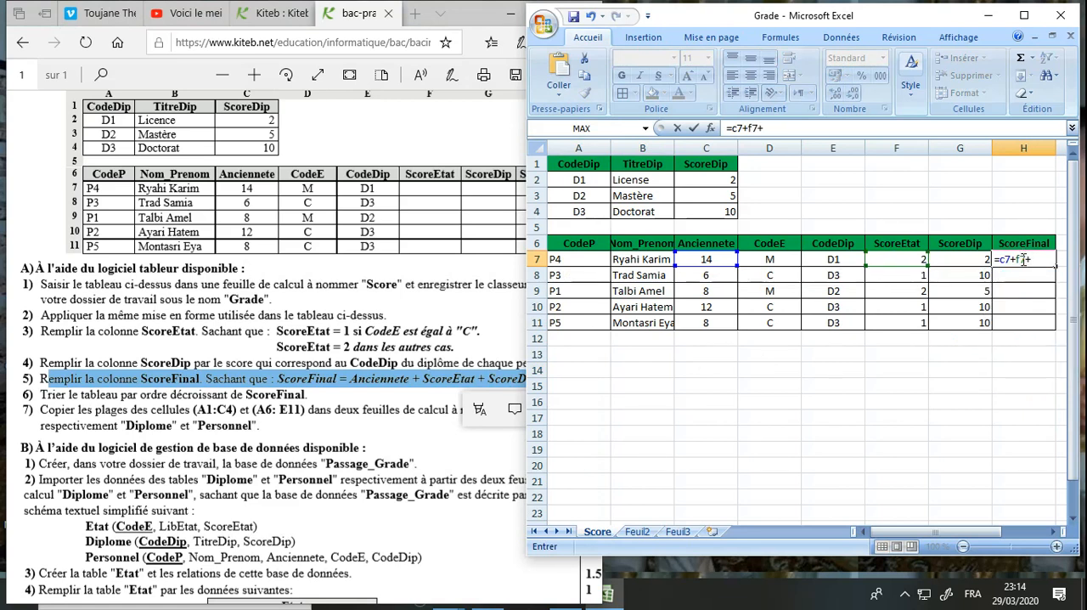
pyautogui.write('g7')
pyautogui.press('Return')
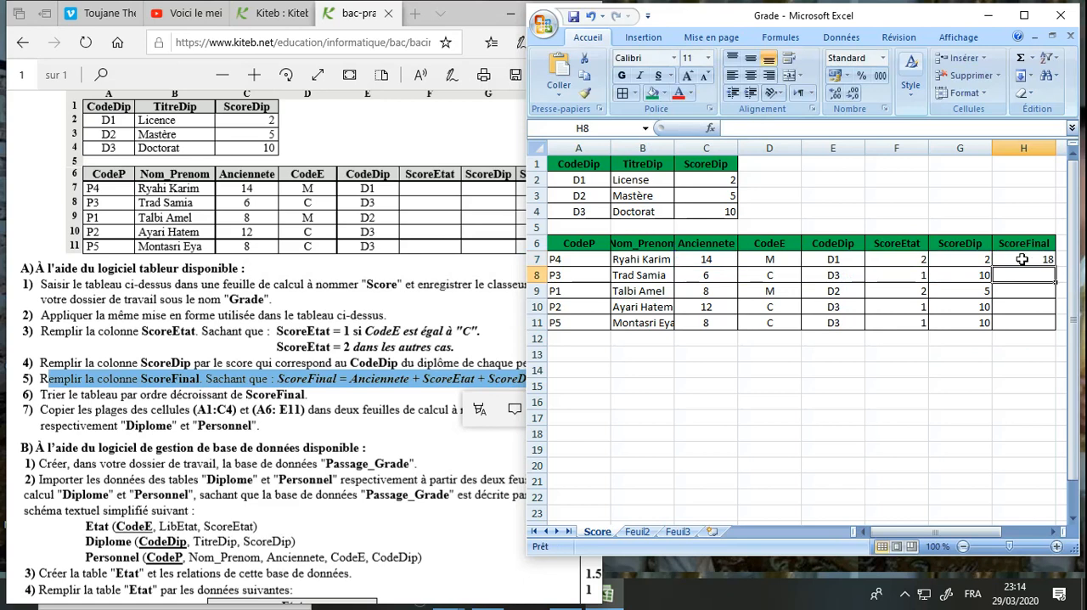
# Copy the ScoreFinal formula from H7 down to H11
pyautogui.click(459, 416)
pyautogui.click(954, 321)
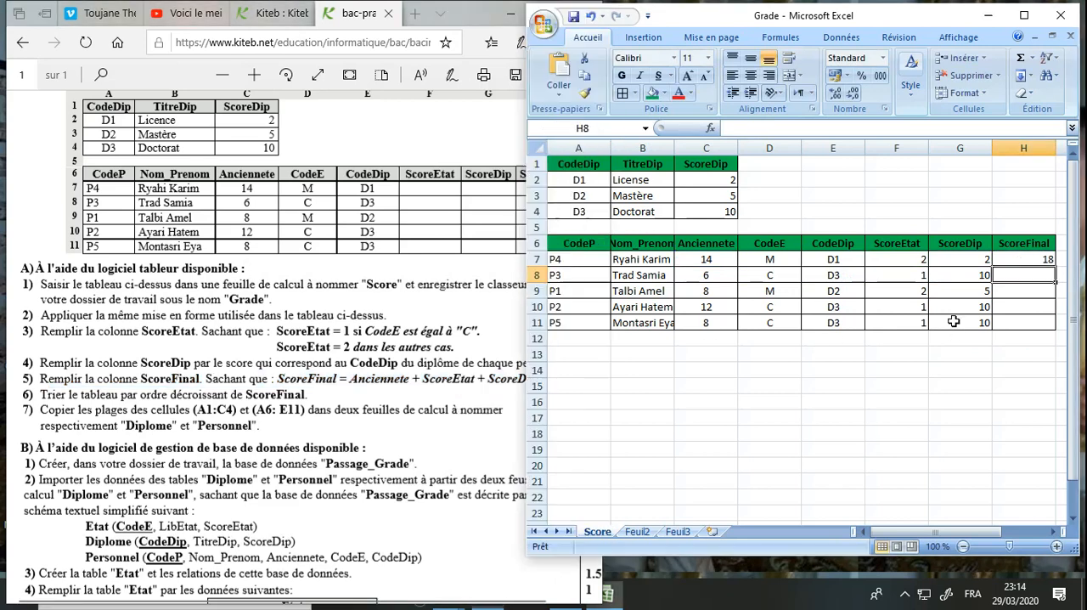
pyautogui.click(1033, 259)
pyautogui.moveTo(1056, 267); pyautogui.dragTo(1052, 327)
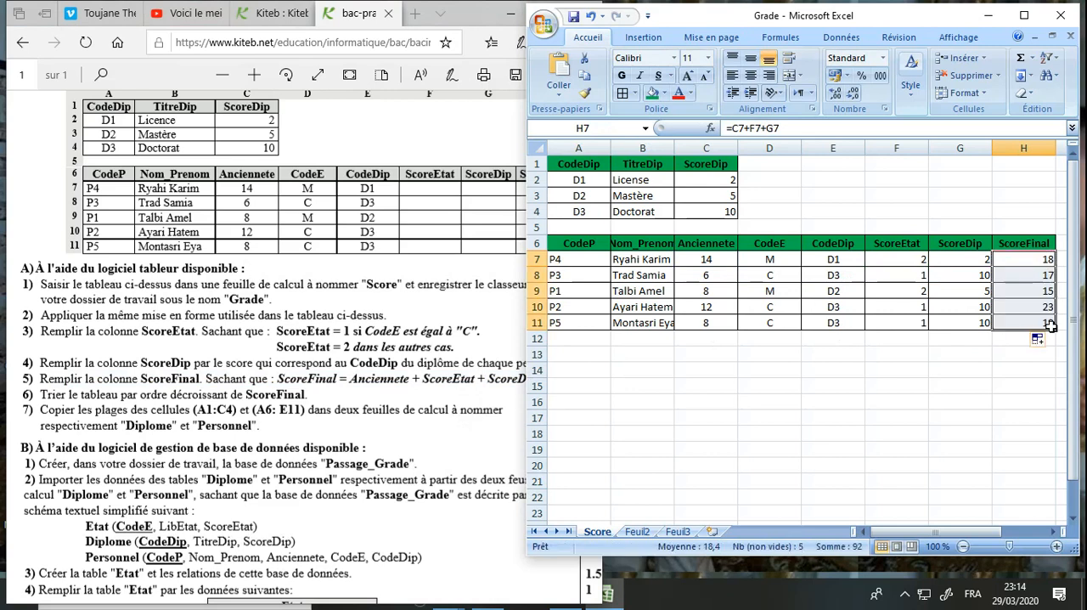
pyautogui.click(977, 350)
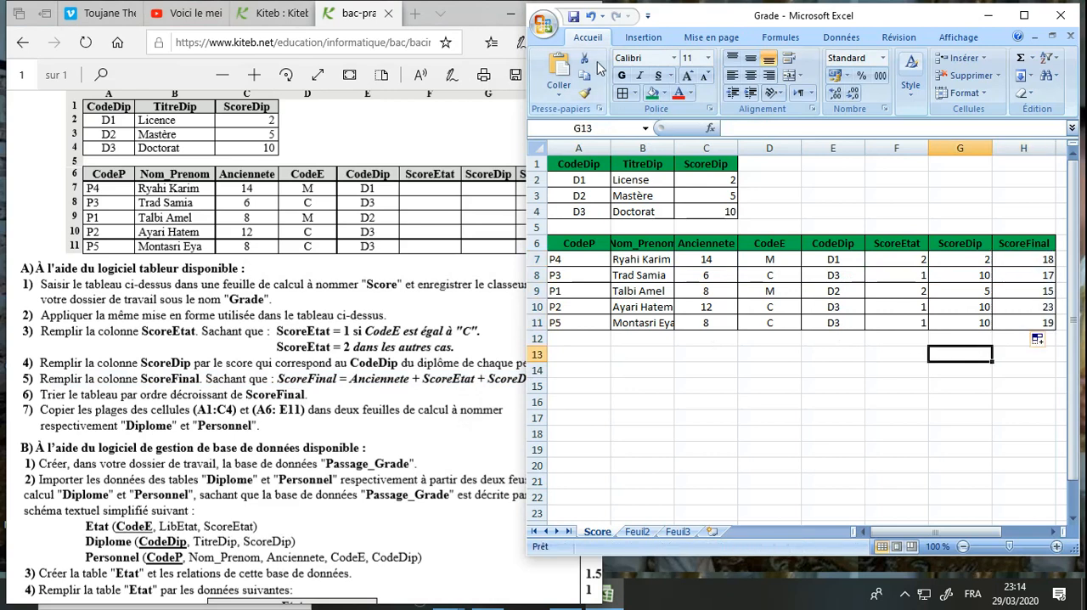
# Check the exam's sorting instruction and sort the table A6:H11 by ScoreFinal values from largest to smallest
pyautogui.click(325, 356)
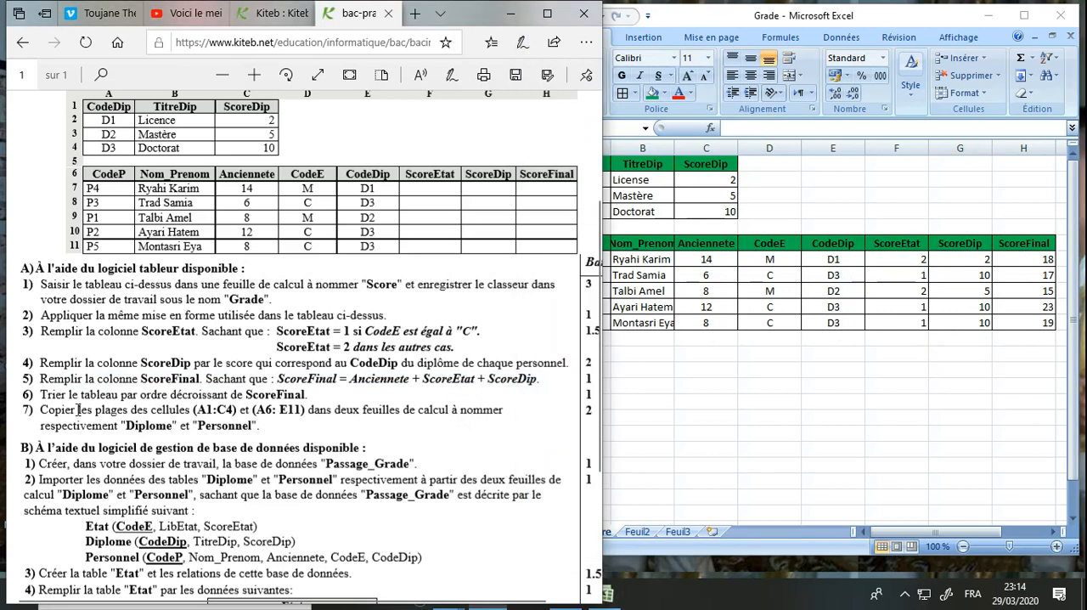
pyautogui.moveTo(42, 394); pyautogui.dragTo(304, 396)
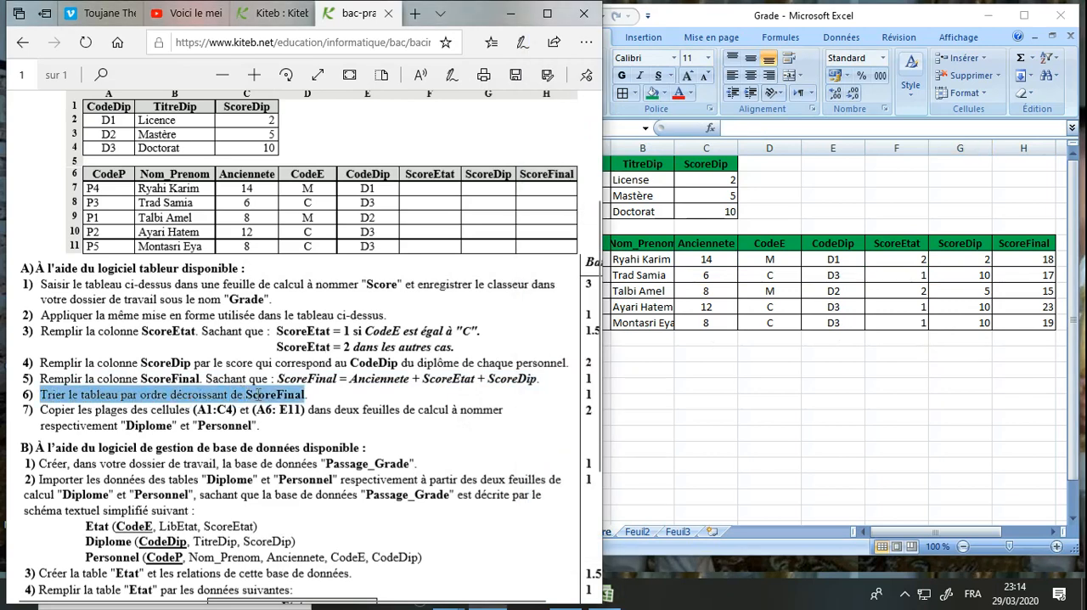
pyautogui.click(690, 316)
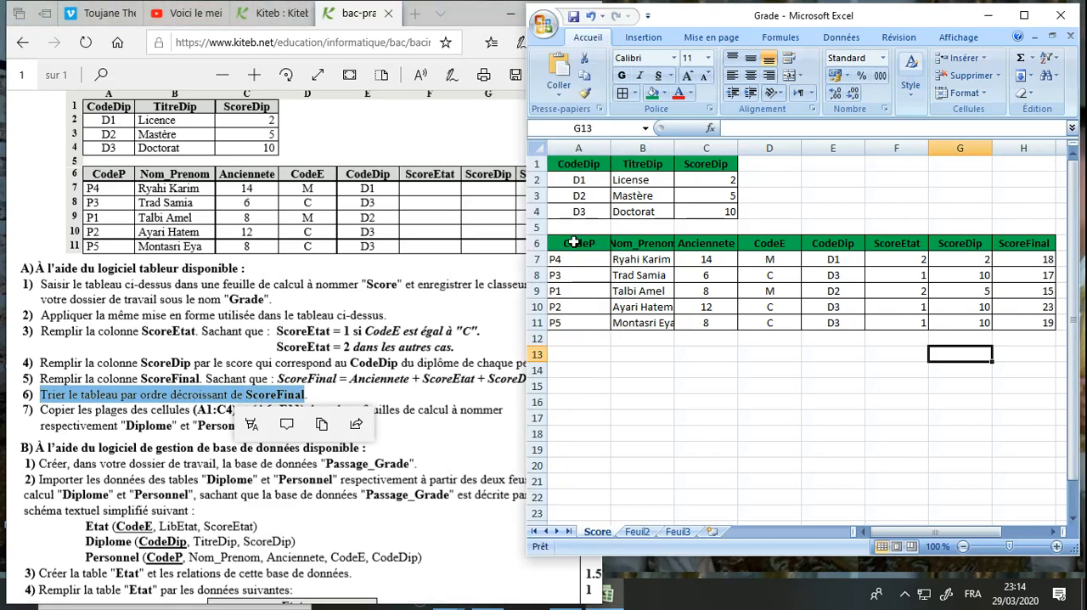
pyautogui.moveTo(574, 243); pyautogui.dragTo(1024, 323)
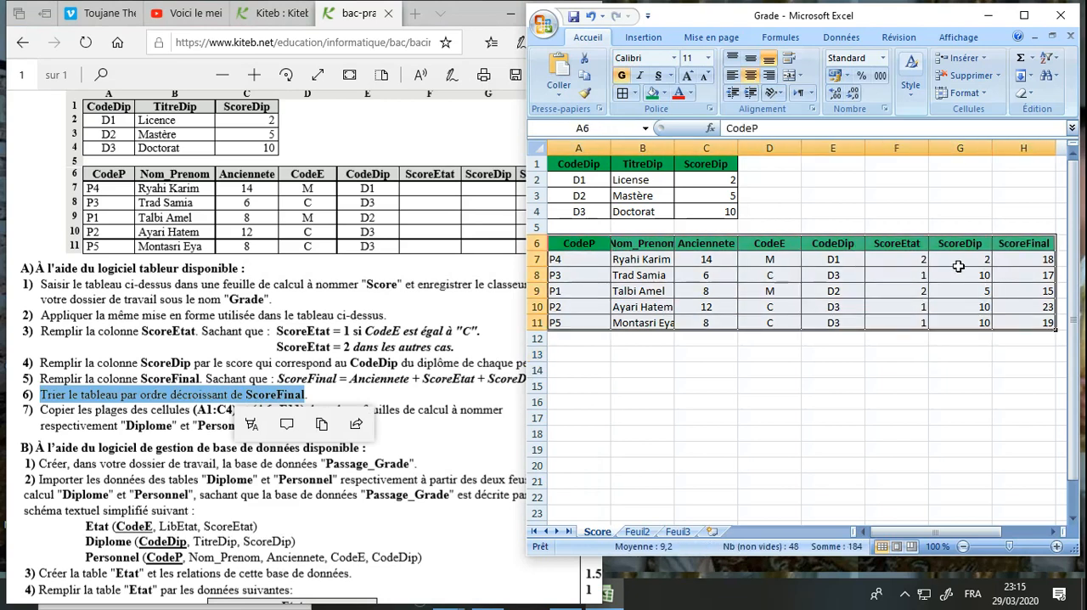
pyautogui.click(843, 39)
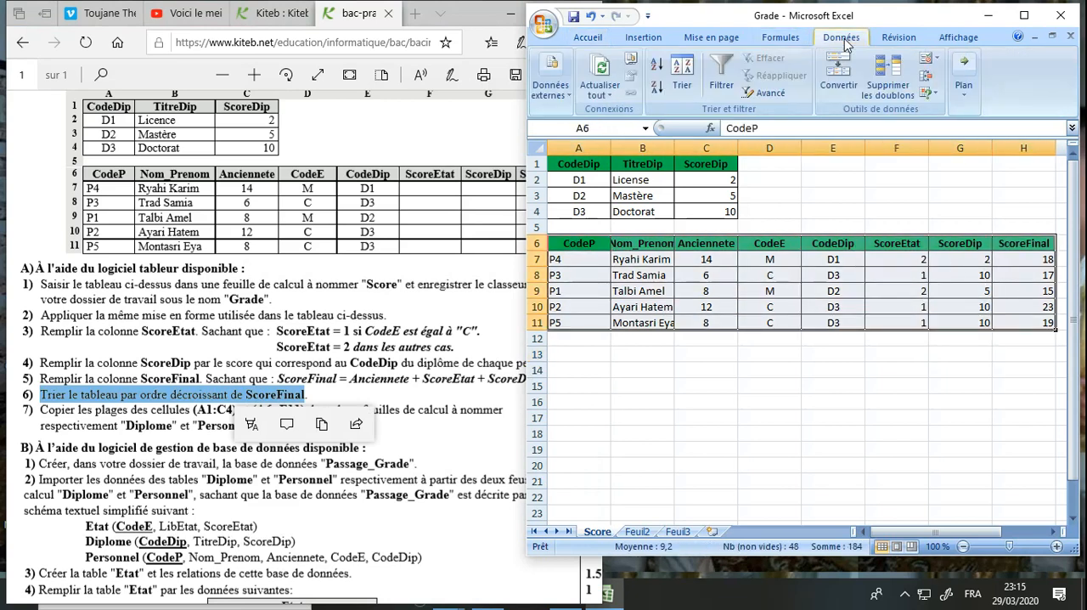
pyautogui.click(696, 77)
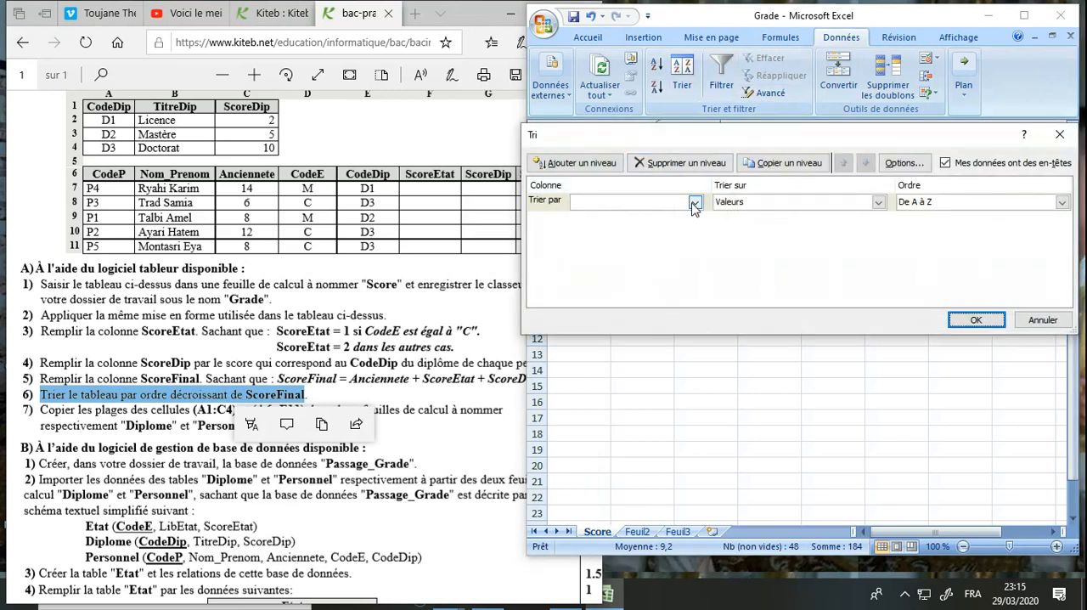
pyautogui.click(695, 202)
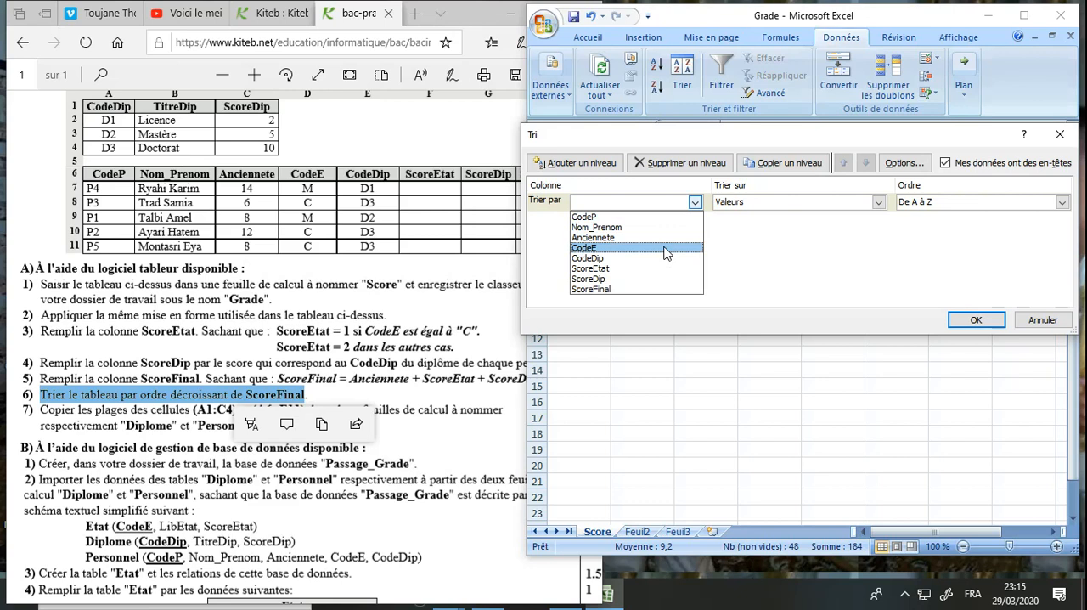
pyautogui.click(641, 289)
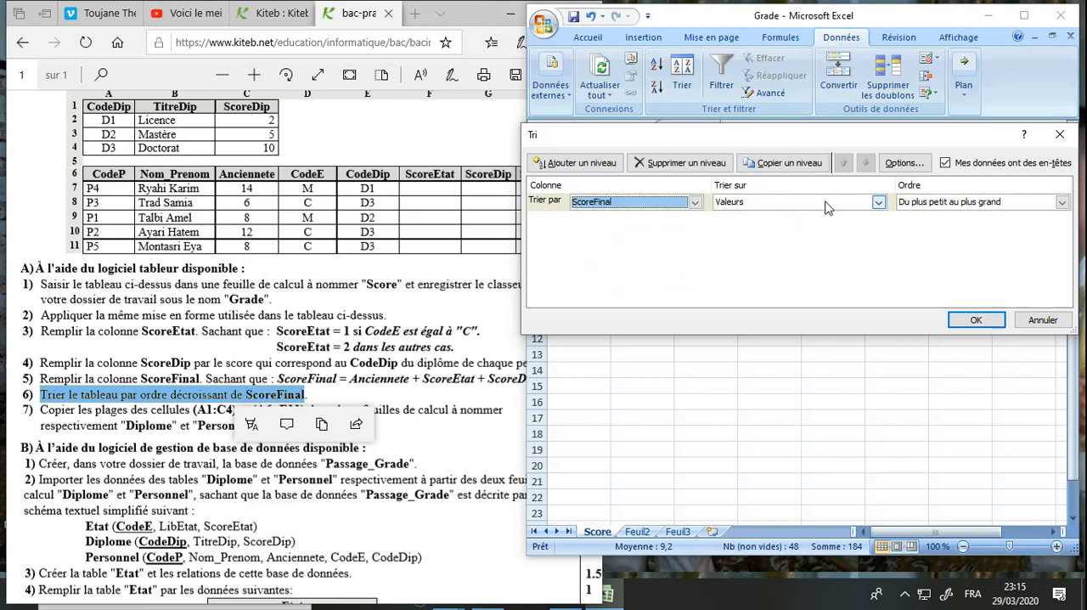
pyautogui.click(914, 207)
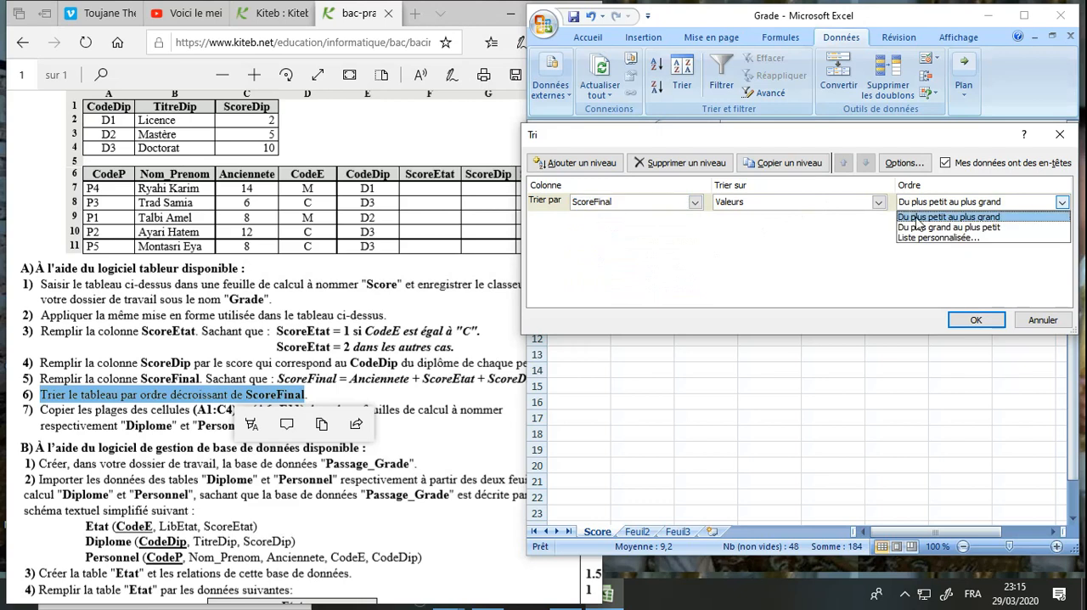
pyautogui.click(921, 228)
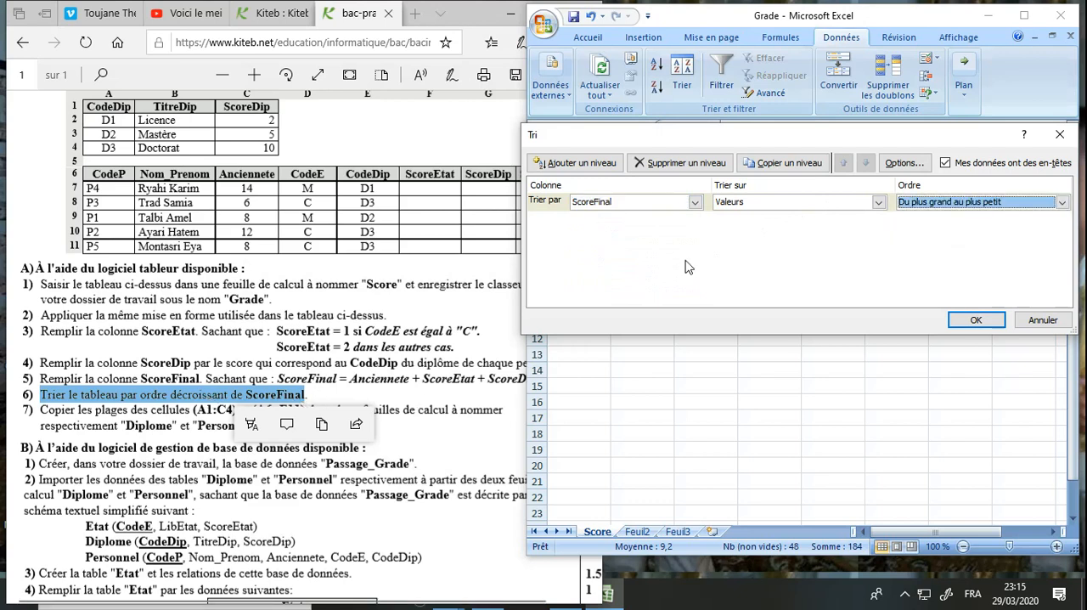
pyautogui.click(971, 322)
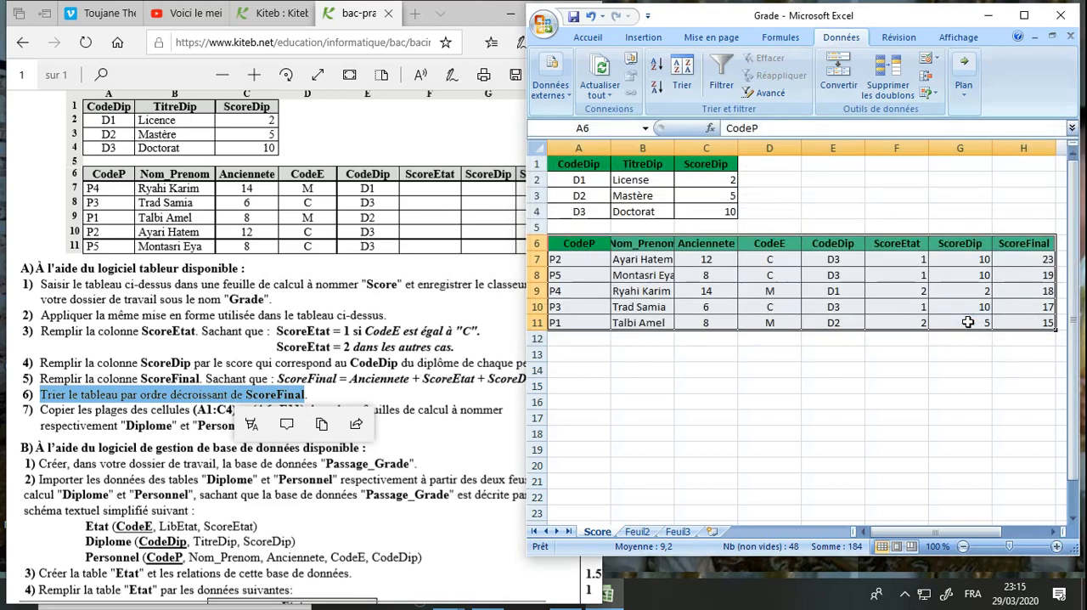
pyautogui.click(907, 354)
pyautogui.click(1047, 259)
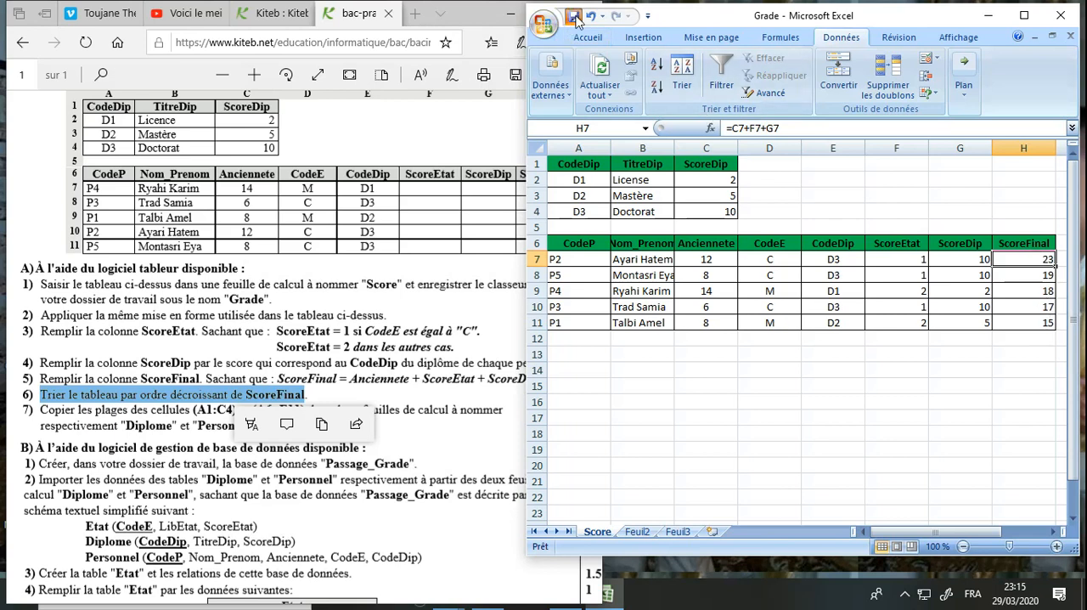
# Read the exam's question 7 on copying cell ranges to new sheets and locate the A6:E11 range in the Score sheet
pyautogui.click(401, 285)
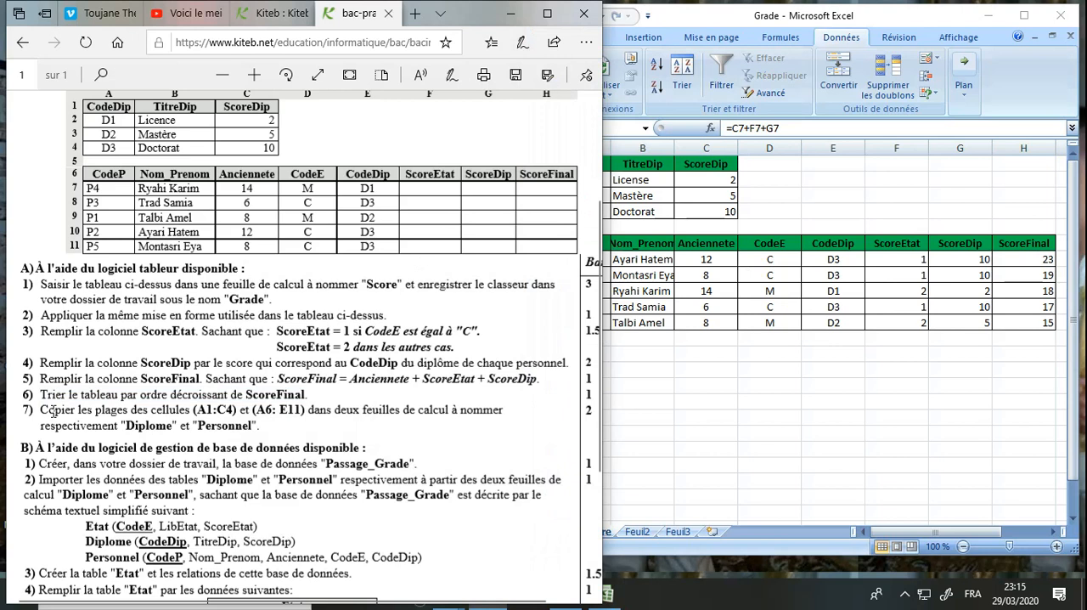
pyautogui.moveTo(49, 410); pyautogui.dragTo(214, 409)
pyautogui.click(214, 409)
pyautogui.click(645, 237)
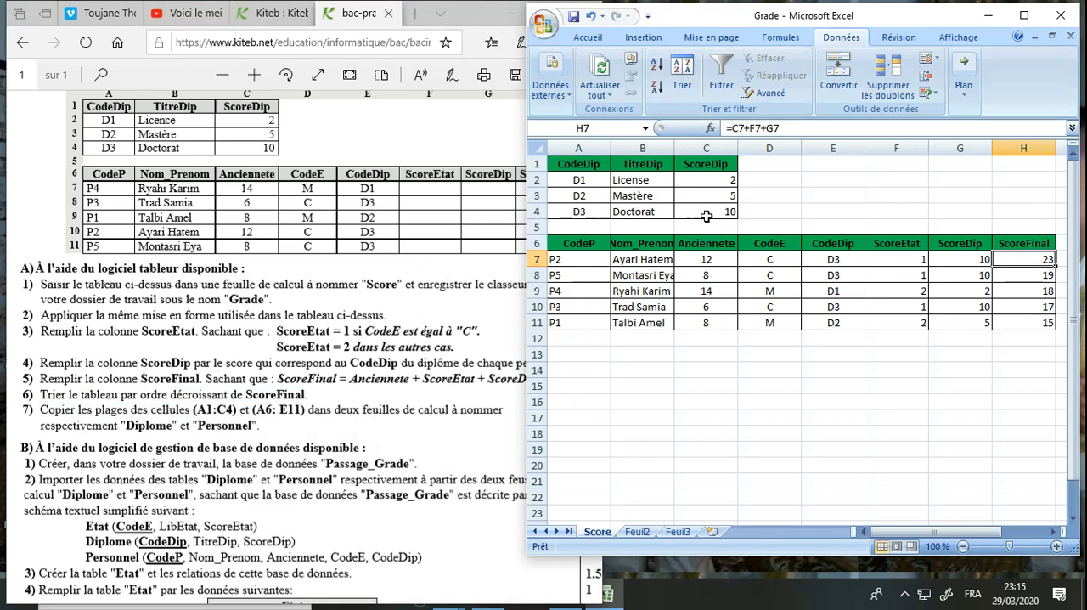
pyautogui.click(577, 246)
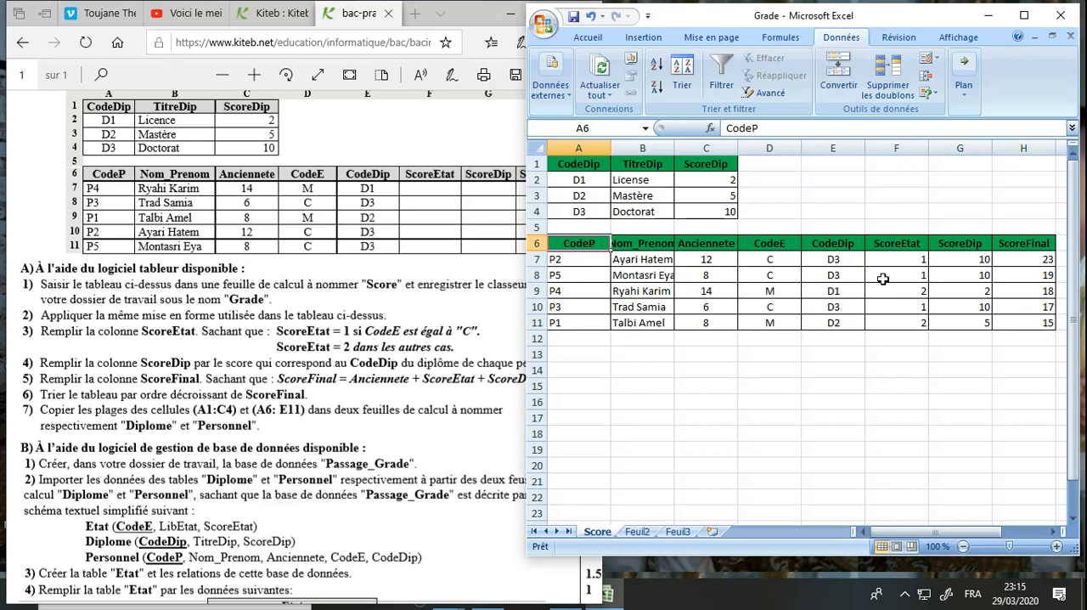
pyautogui.click(844, 325)
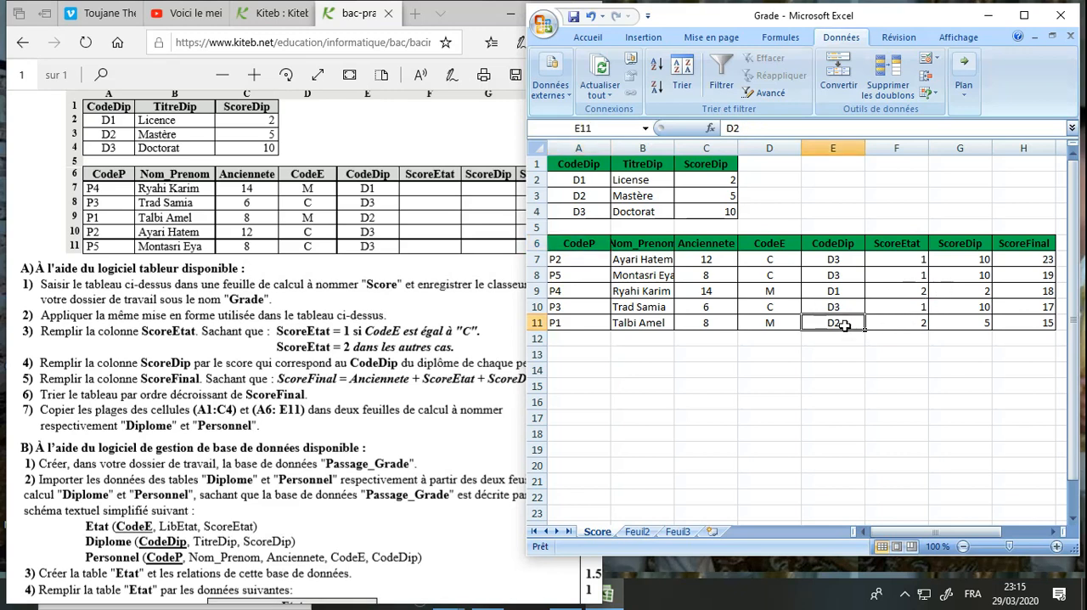
pyautogui.click(363, 439)
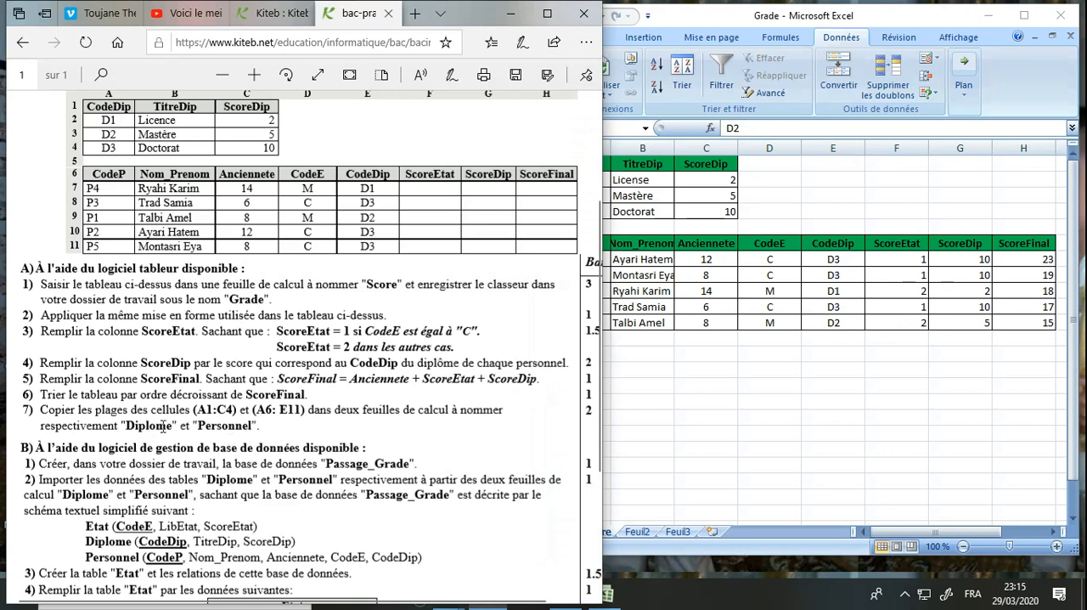
pyautogui.click(736, 330)
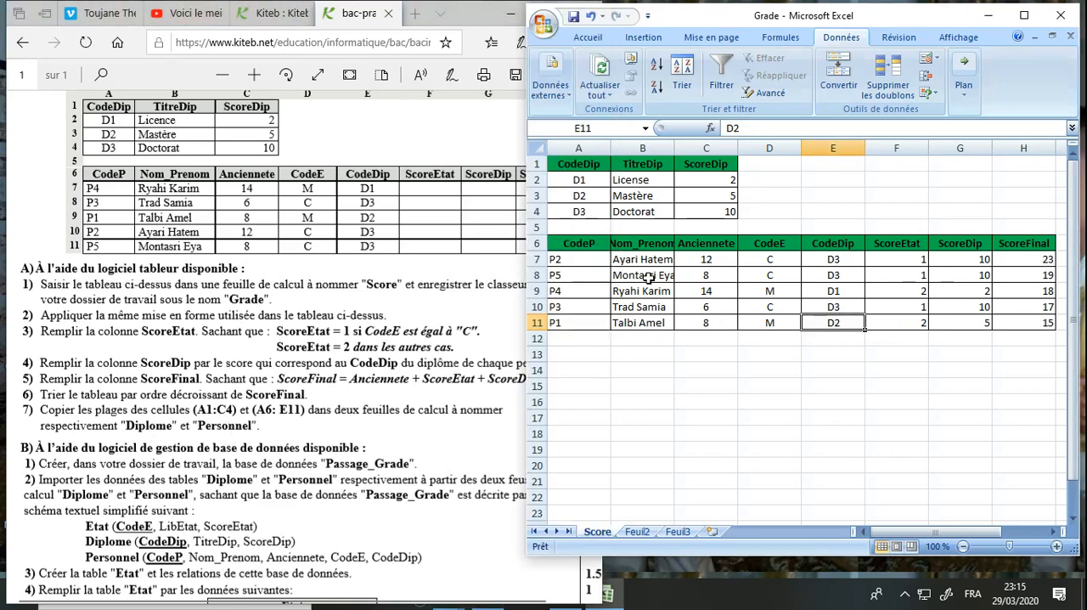
# Copy the range A1:C4 from the Score sheet and paste it into Feuil2 at A1
pyautogui.moveTo(579, 164); pyautogui.dragTo(703, 211)
pyautogui.hotkey('ctrl', 'c')
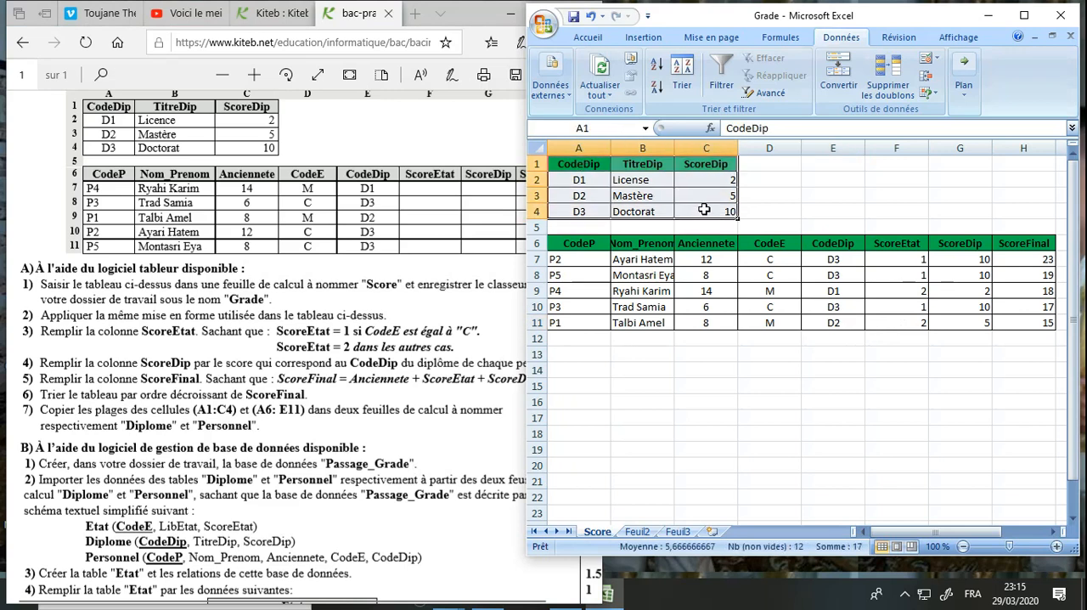
pyautogui.click(586, 39)
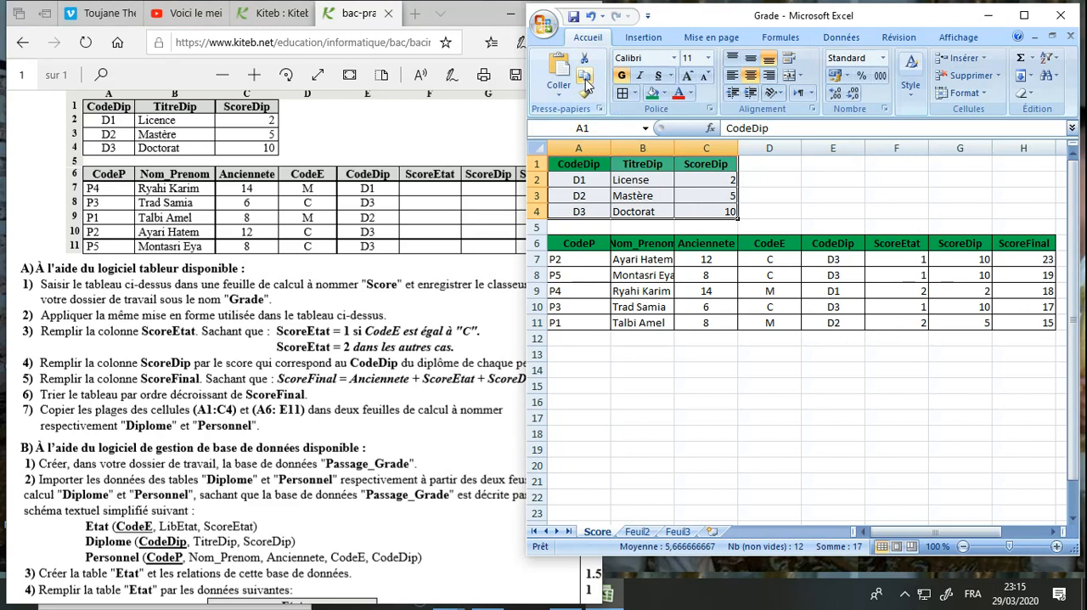
pyautogui.click(585, 78)
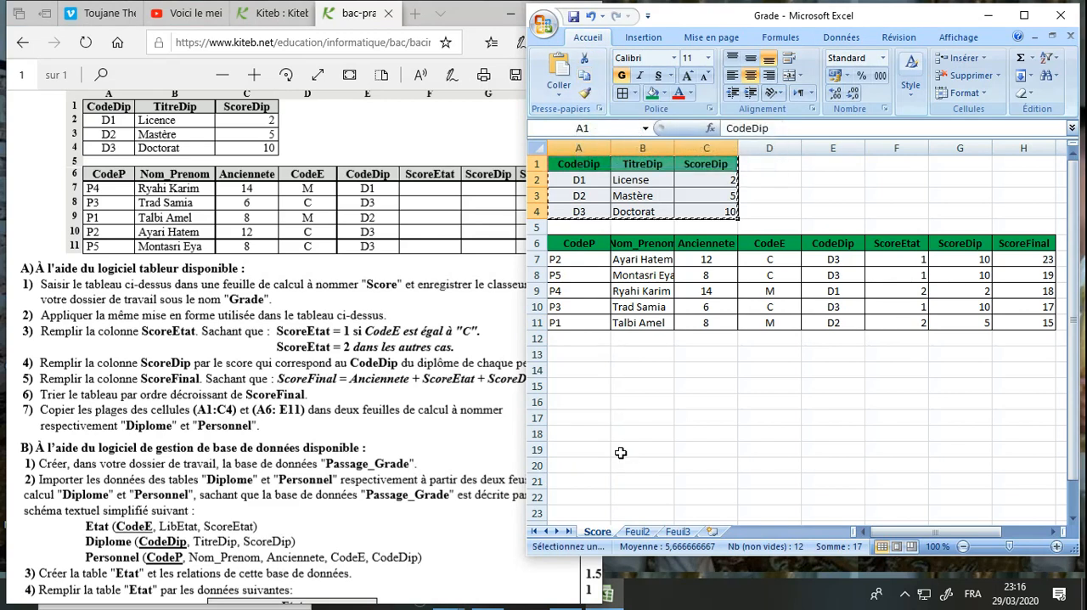
pyautogui.click(639, 532)
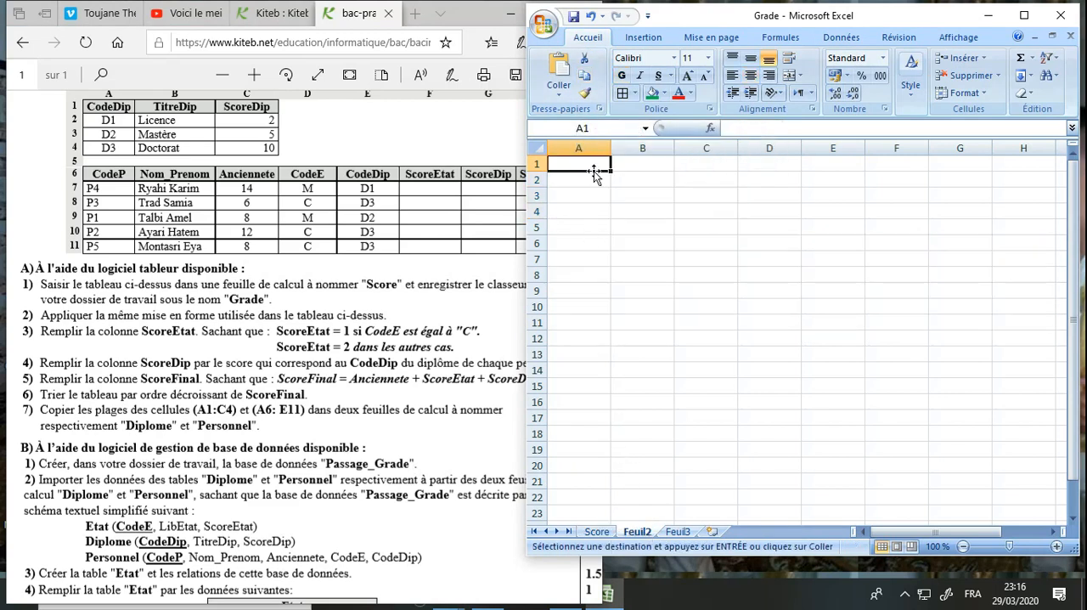
pyautogui.click(574, 80)
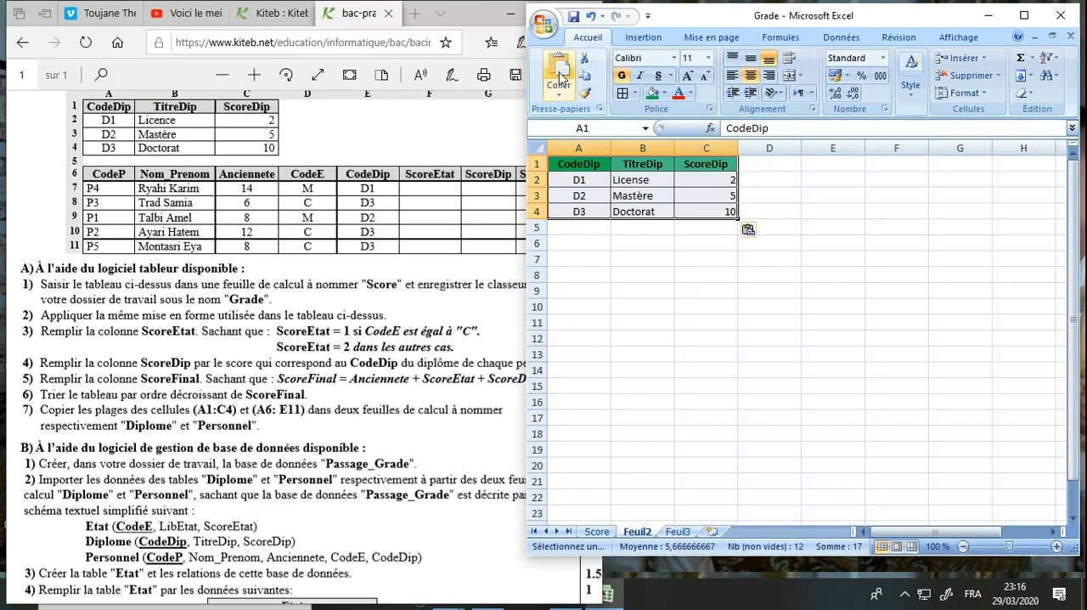
# Rename the sheet Feuil2 as Diplome
pyautogui.rightClick(639, 532)
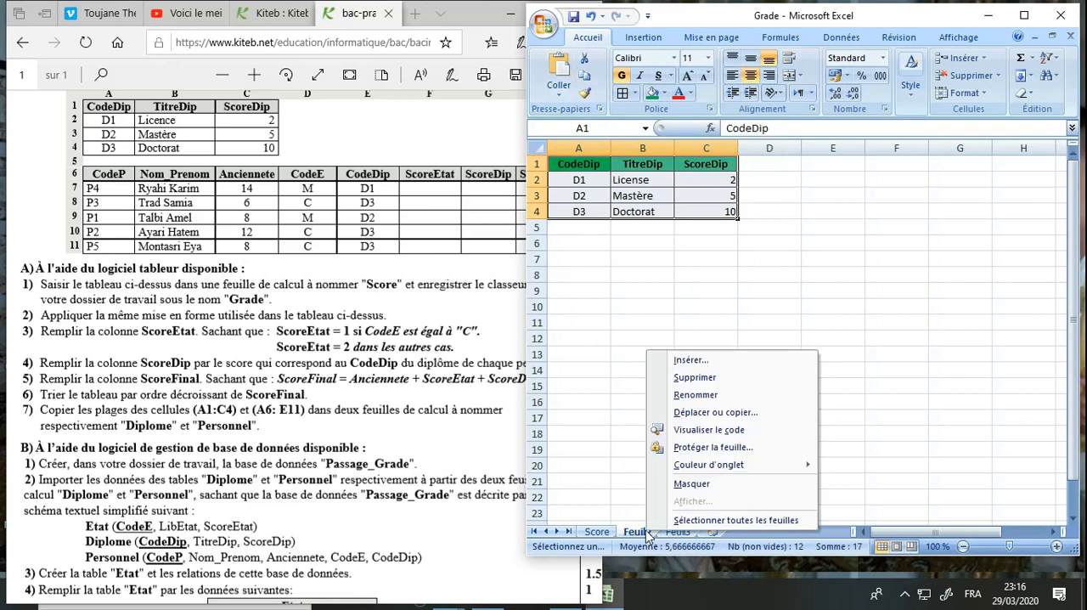
pyautogui.click(695, 395)
pyautogui.write('Di')
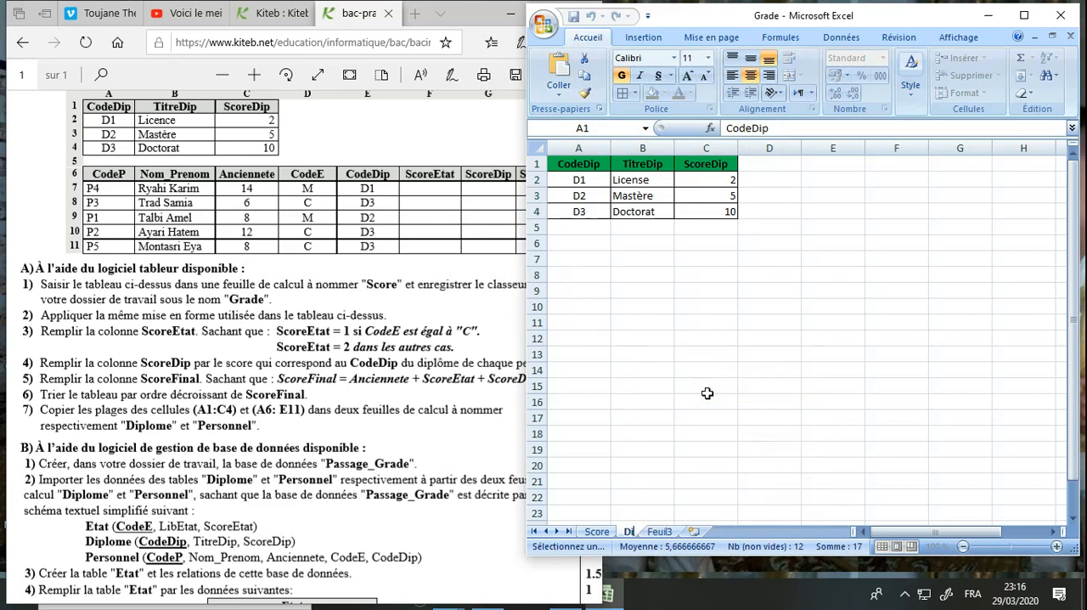
pyautogui.write('plome')
pyautogui.press('Return')
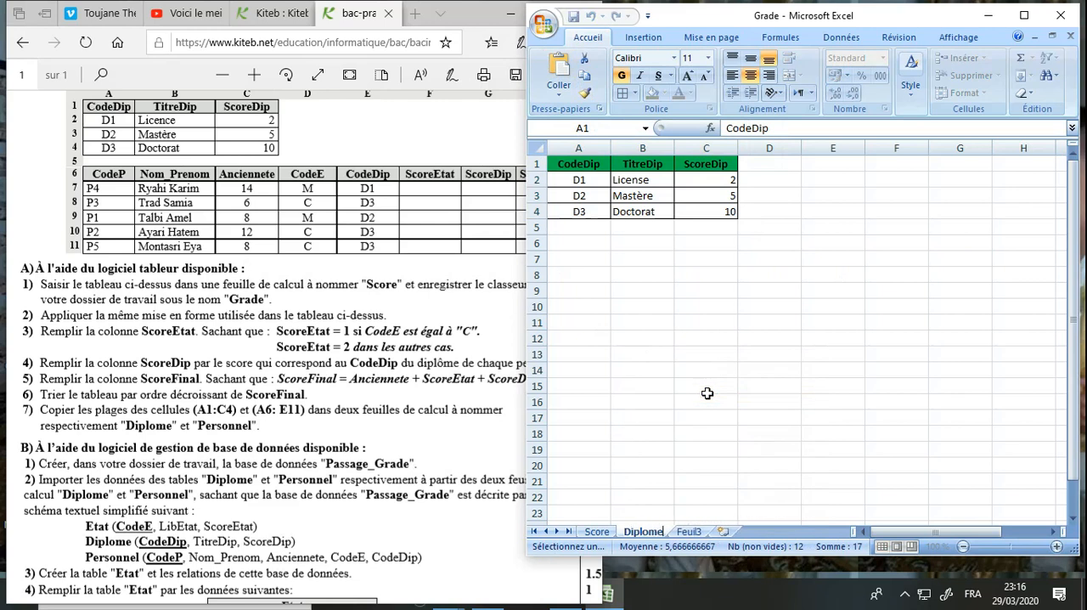
# Copy the range A6:E11 from the Score sheet and paste it into Feuil3 at A1
pyautogui.click(604, 533)
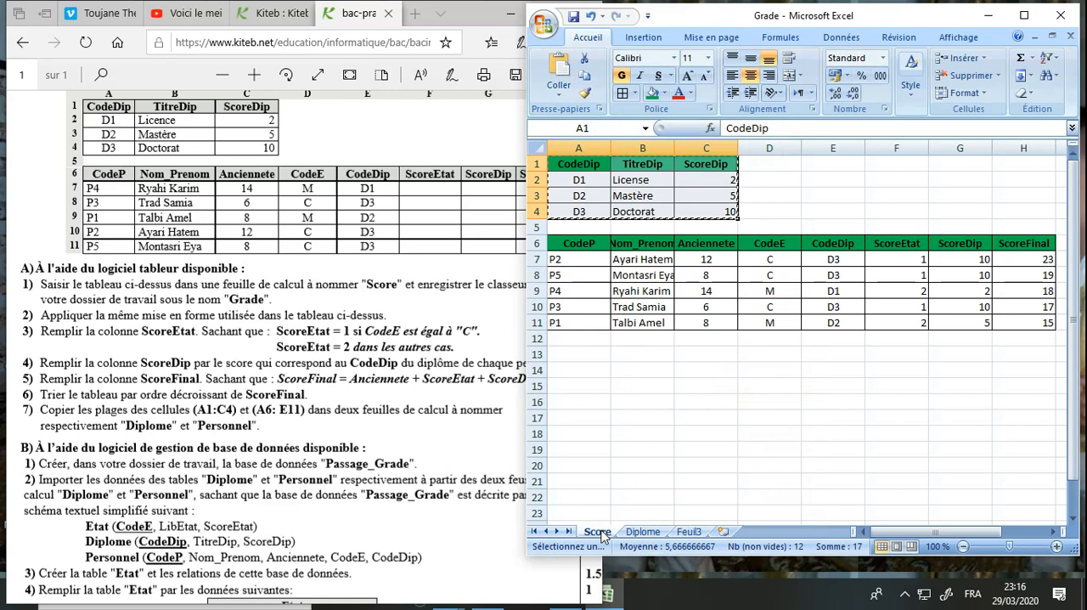
pyautogui.moveTo(583, 245); pyautogui.dragTo(813, 323)
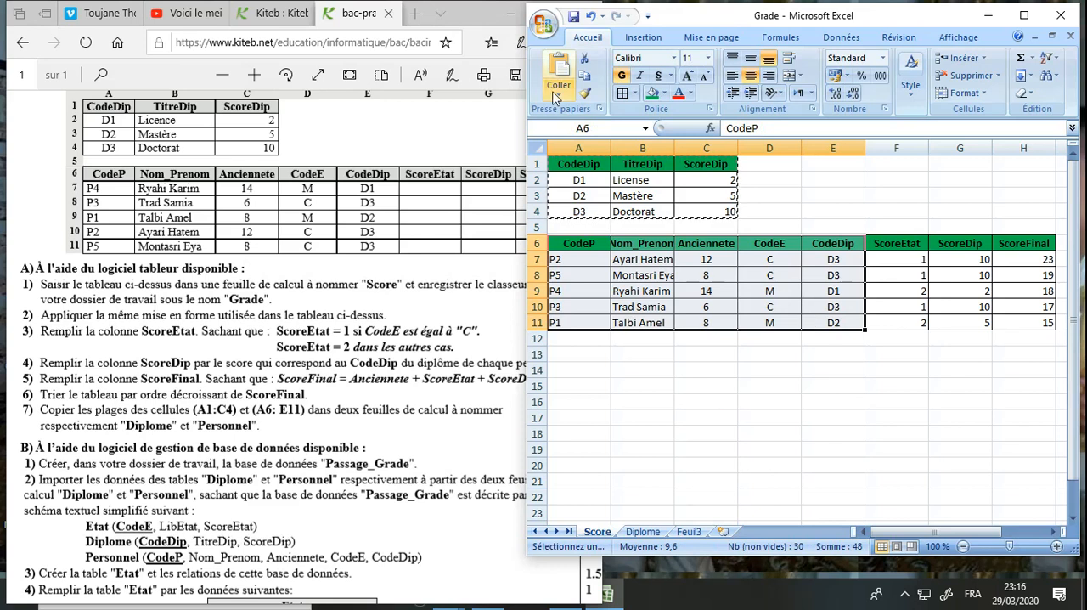
pyautogui.click(585, 79)
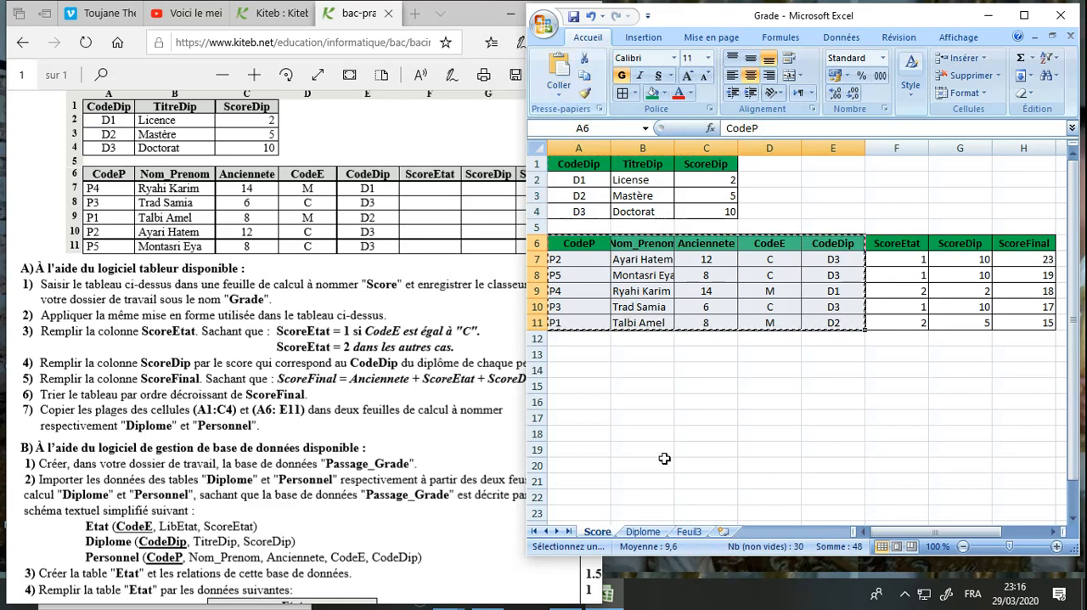
pyautogui.click(690, 533)
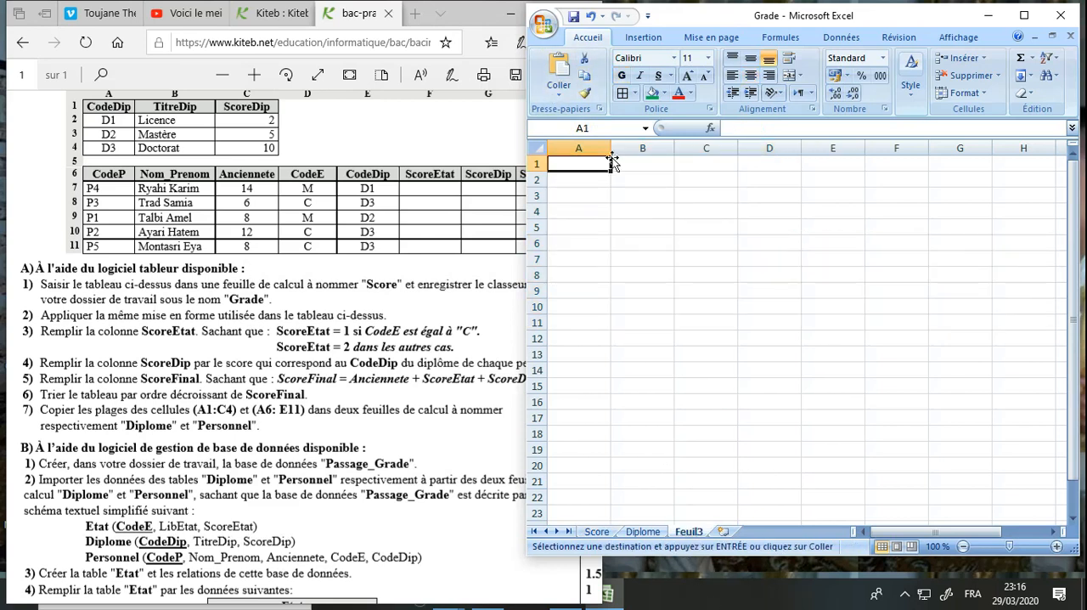
pyautogui.click(568, 71)
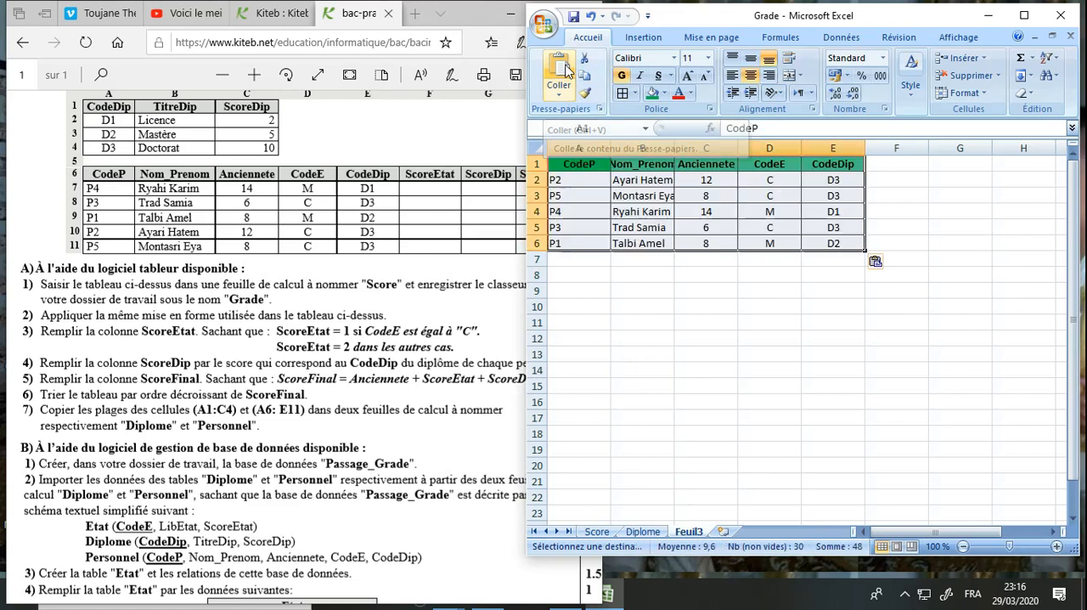
# Rename the sheet Feuil3 as Personnel
pyautogui.rightClick(692, 533)
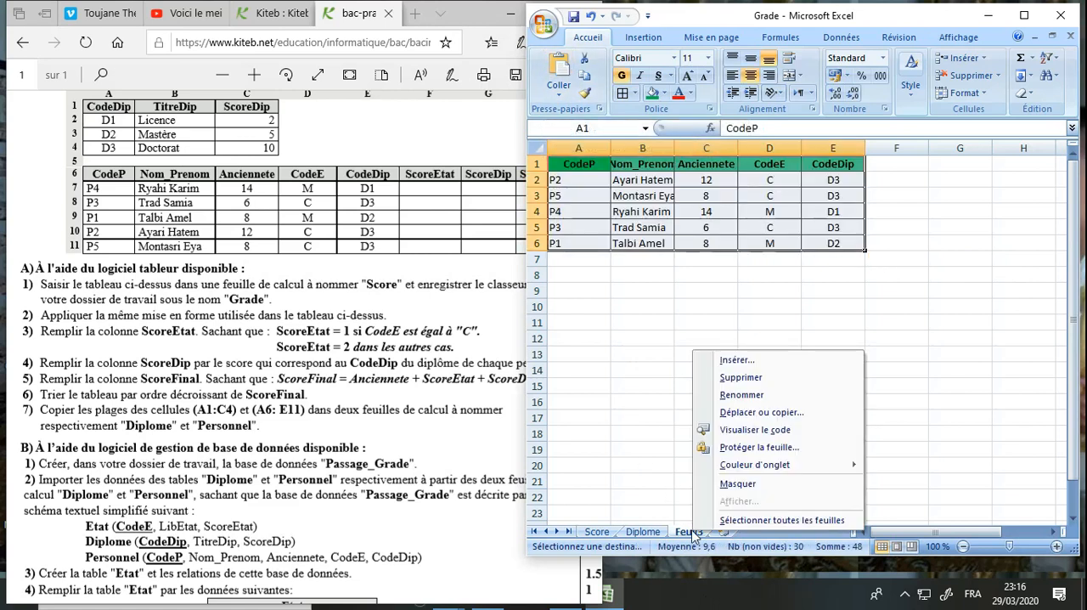
pyautogui.click(740, 394)
pyautogui.write('Per')
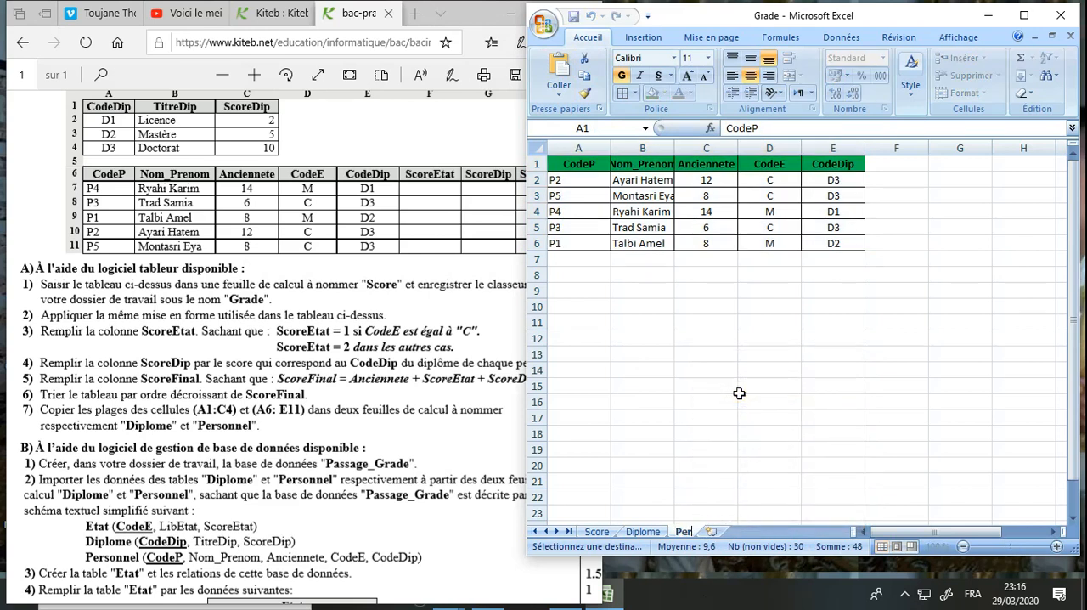
pyautogui.write('sonnel')
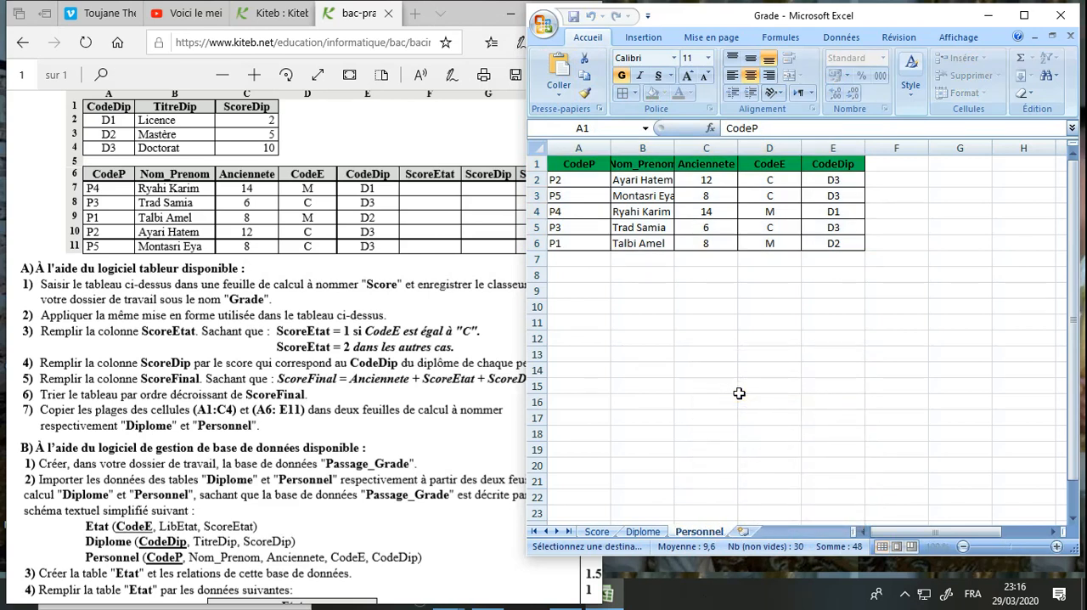
pyautogui.click(620, 319)
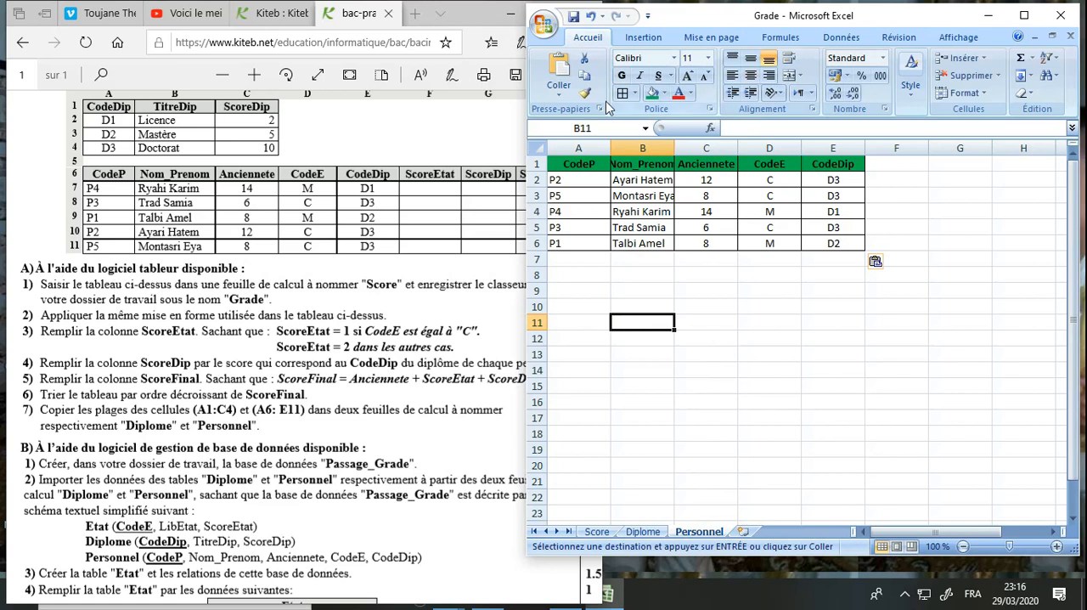
# Save the Grade workbook and review its Diplome and Score sheets
pyautogui.click(574, 15)
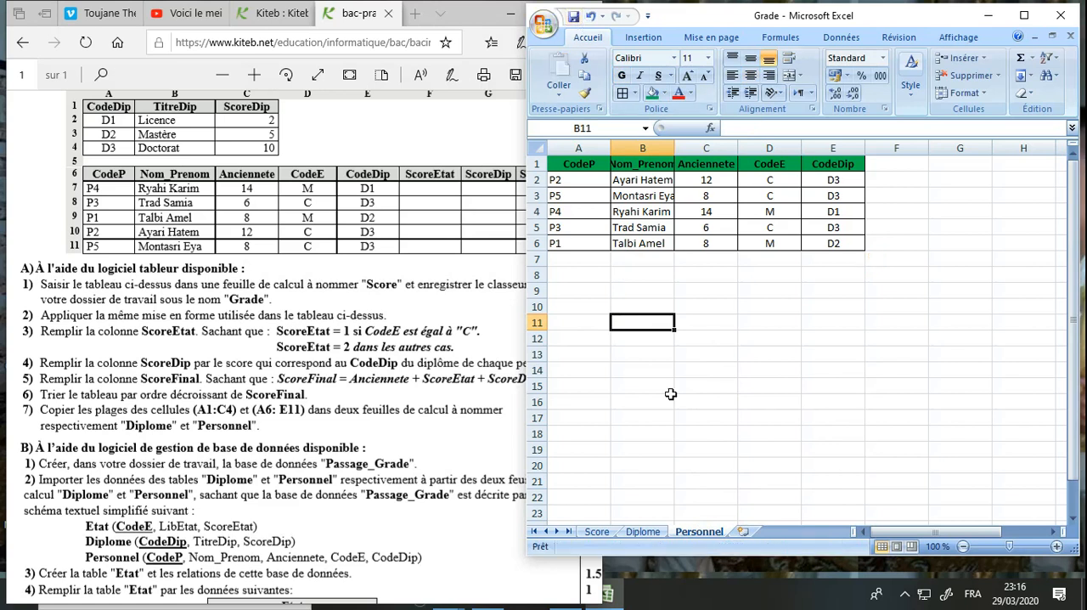
pyautogui.click(643, 531)
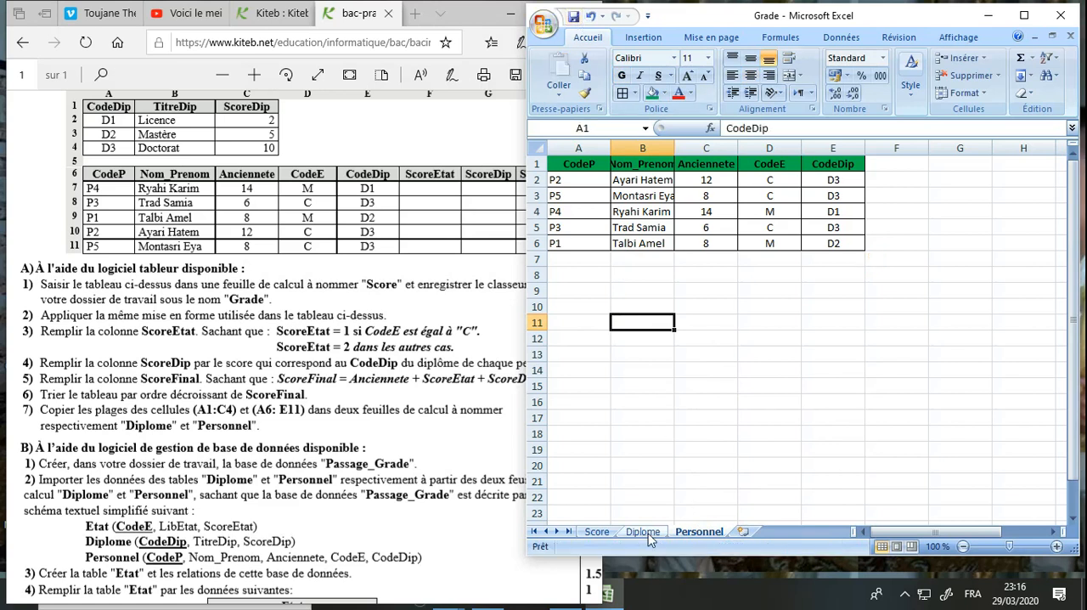
pyautogui.click(597, 531)
pyautogui.click(643, 453)
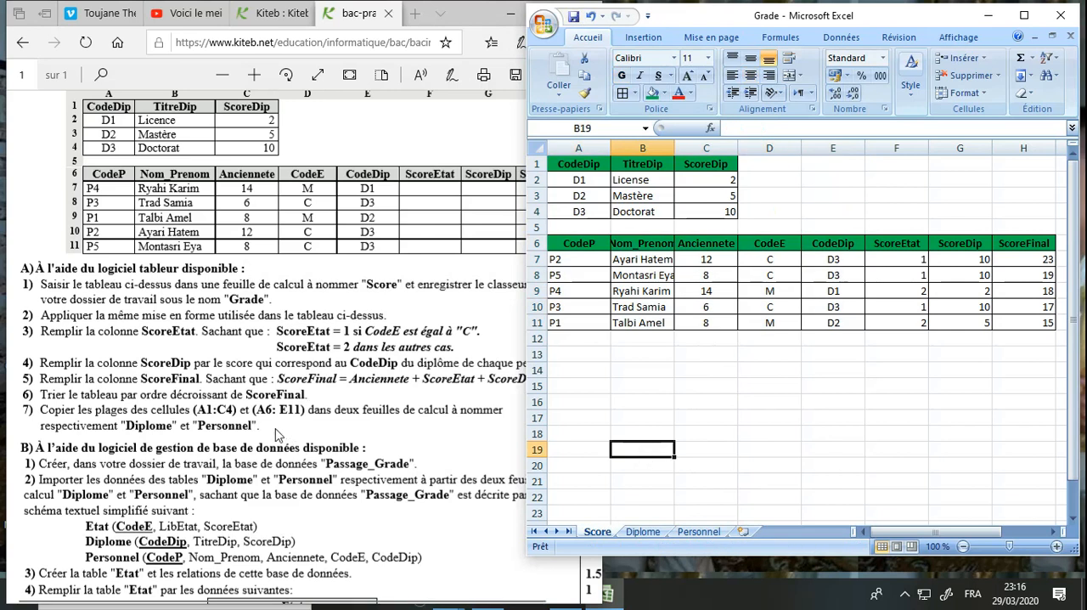
# Read the exam statement from question A7 to the heading of part B on the database management software
pyautogui.moveTo(268, 431); pyautogui.dragTo(55, 300)
pyautogui.click(191, 429)
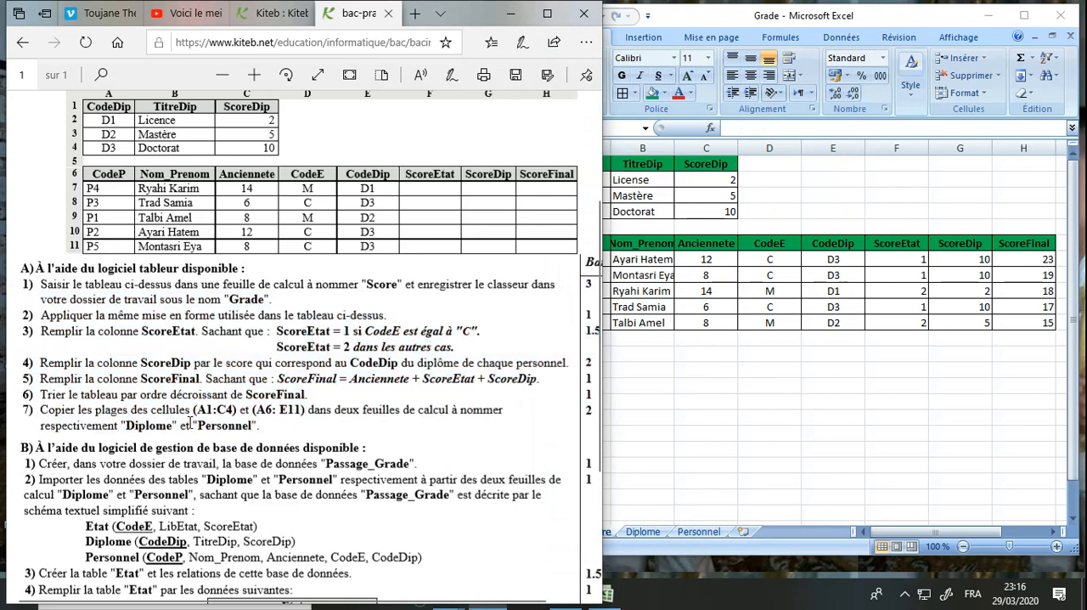
pyautogui.scroll(-3, 190, 424)
pyautogui.scroll(-1, 191, 423)
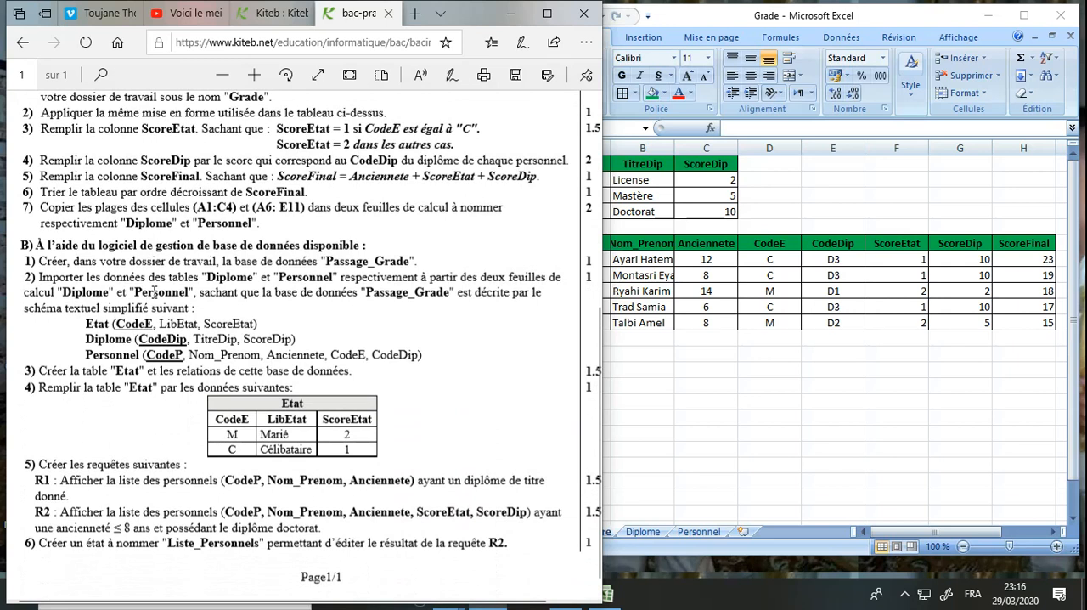
pyautogui.moveTo(26, 245); pyautogui.dragTo(332, 252)
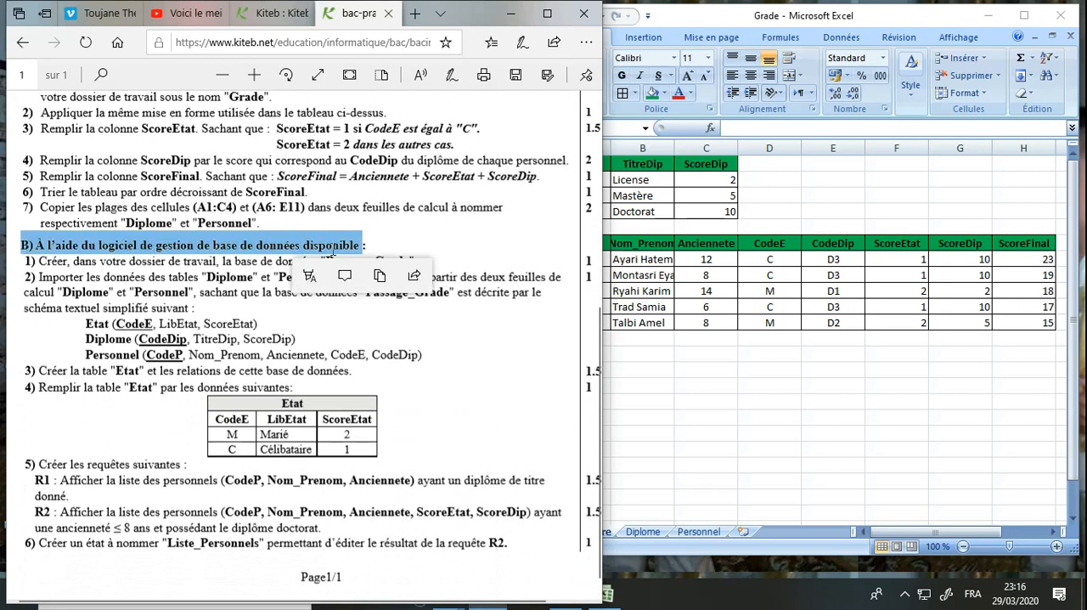
pyautogui.click(327, 342)
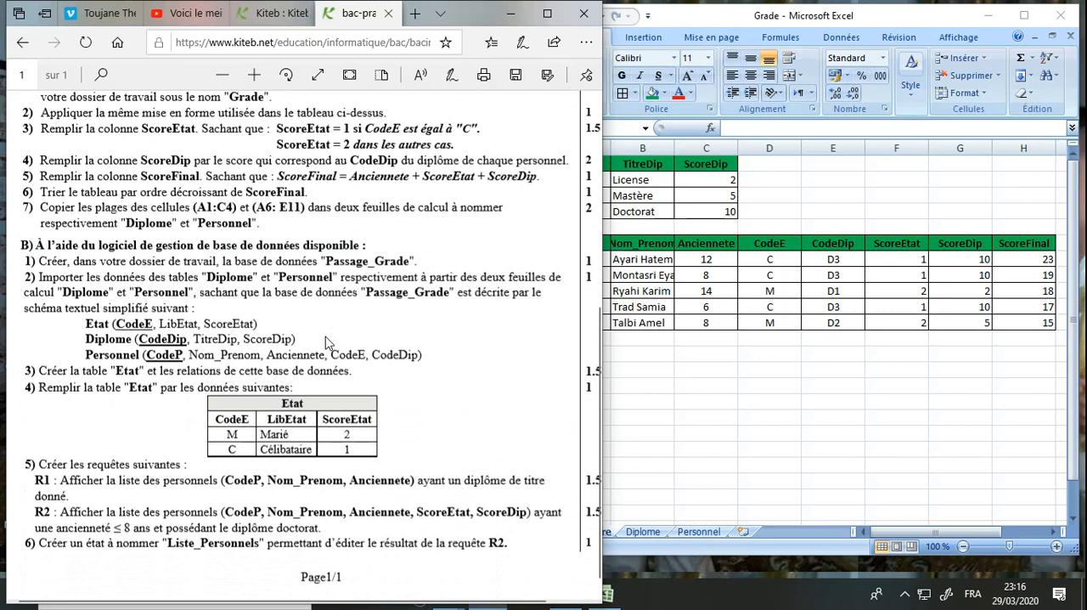
# Minimize Excel and the browser, launch Microsoft Office Access 2007 and maximize its window
pyautogui.click(870, 17)
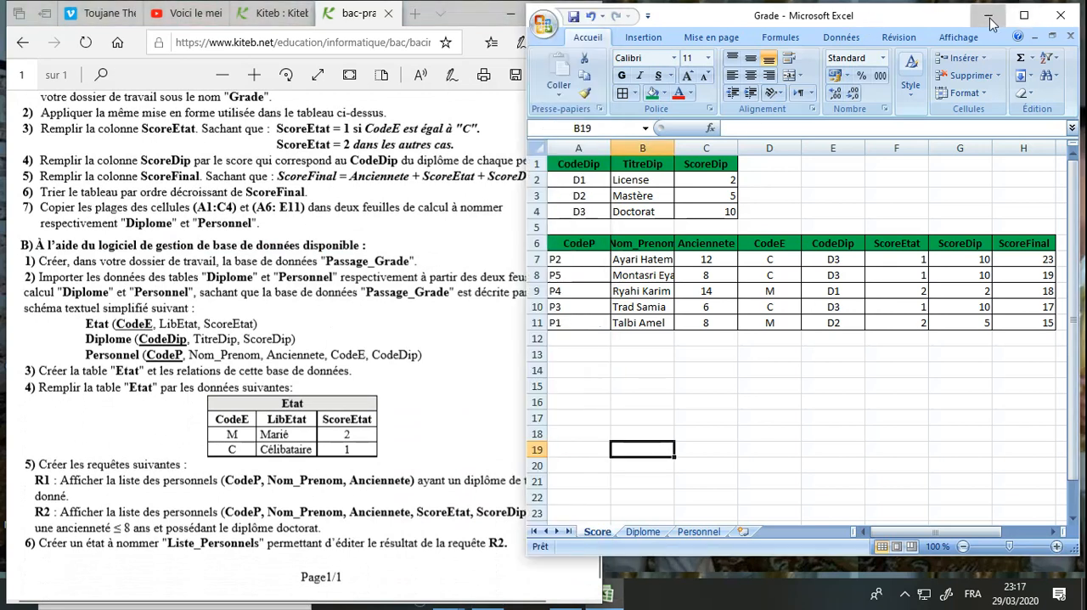
pyautogui.click(990, 17)
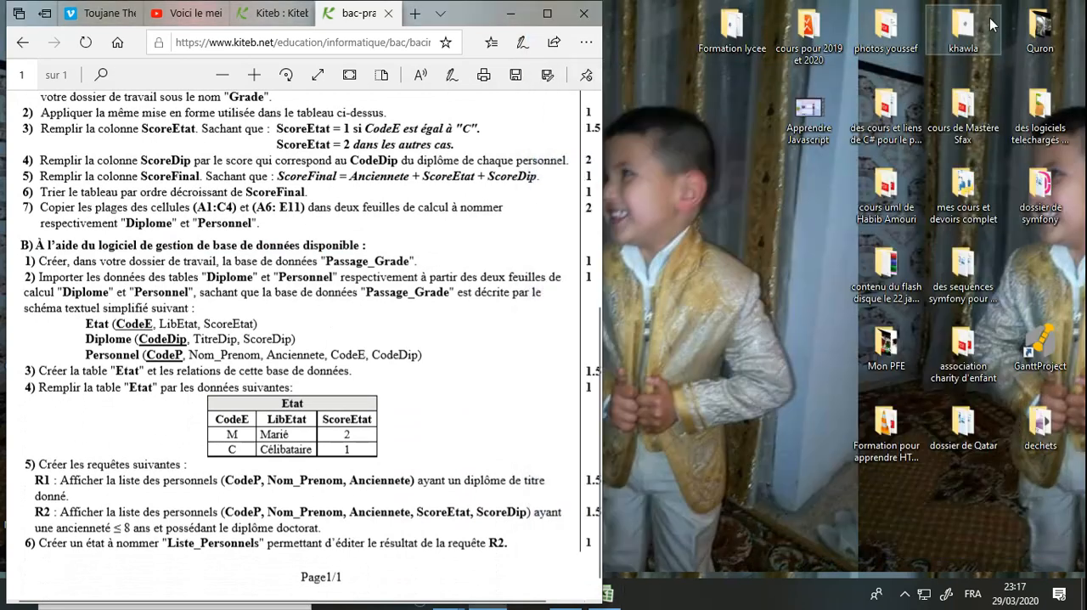
pyautogui.click(524, 15)
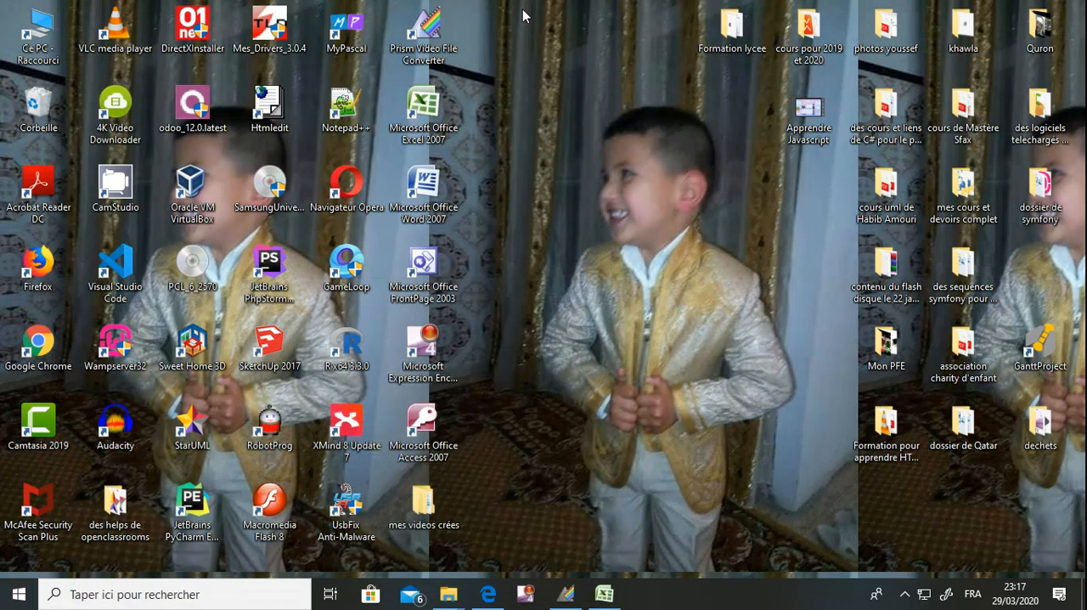
pyautogui.doubleClick(431, 461)
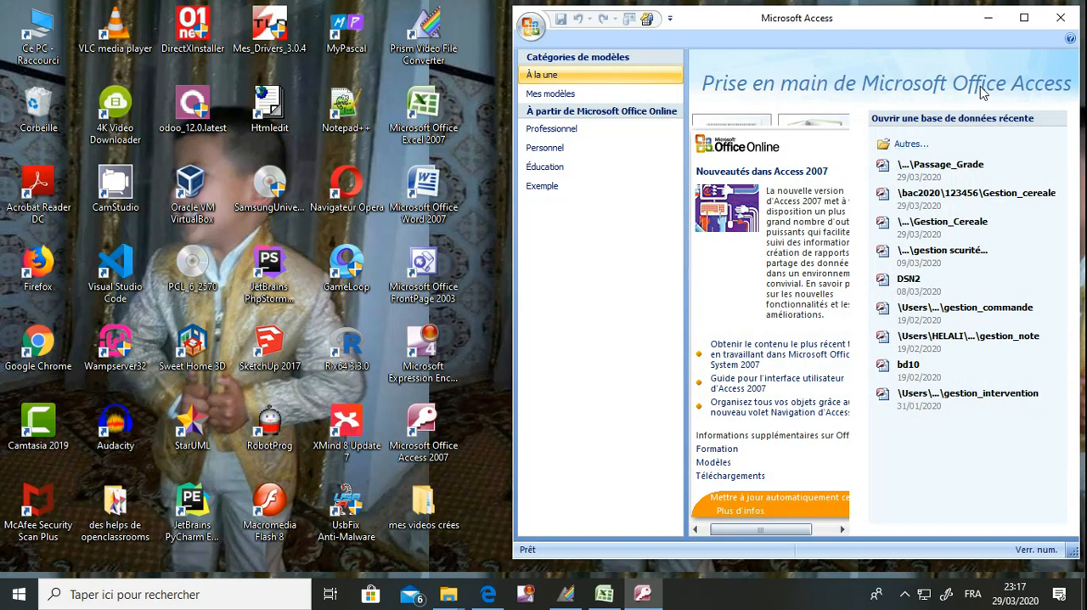
pyautogui.click(490, 596)
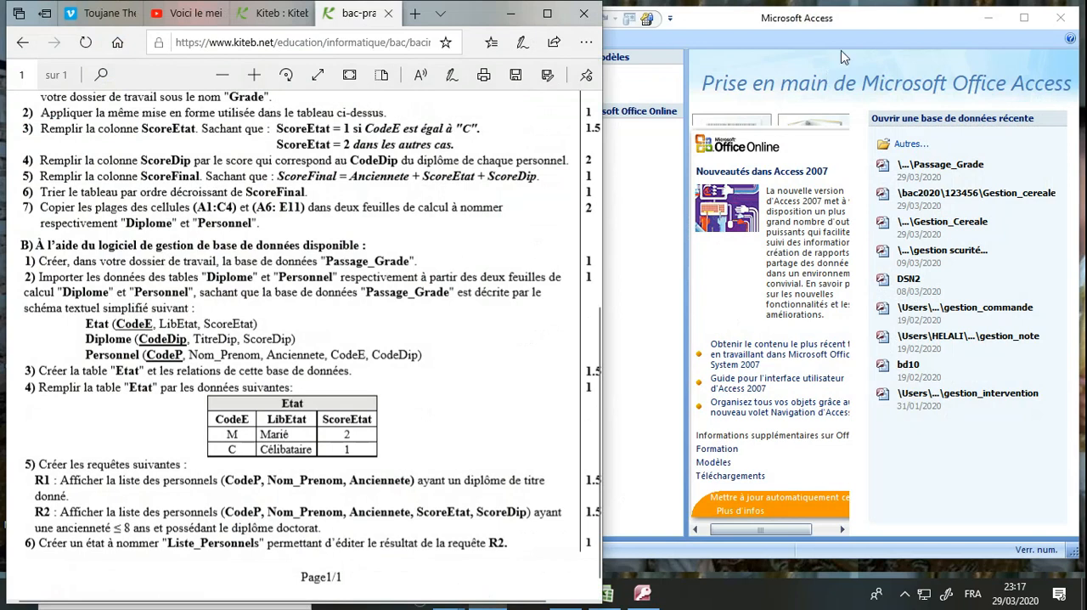
pyautogui.click(859, 32)
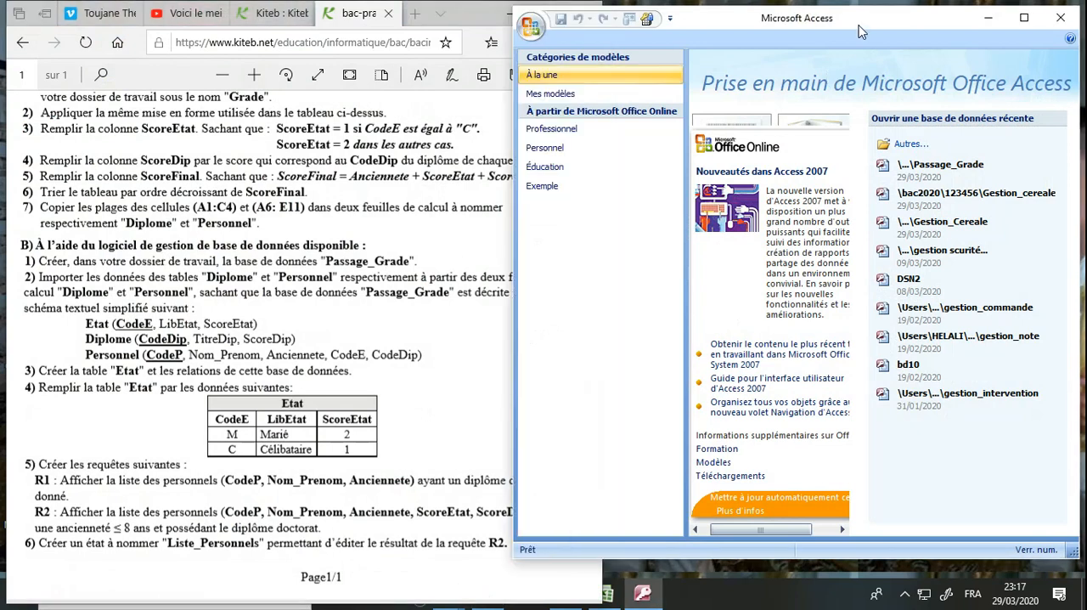
pyautogui.doubleClick(858, 31)
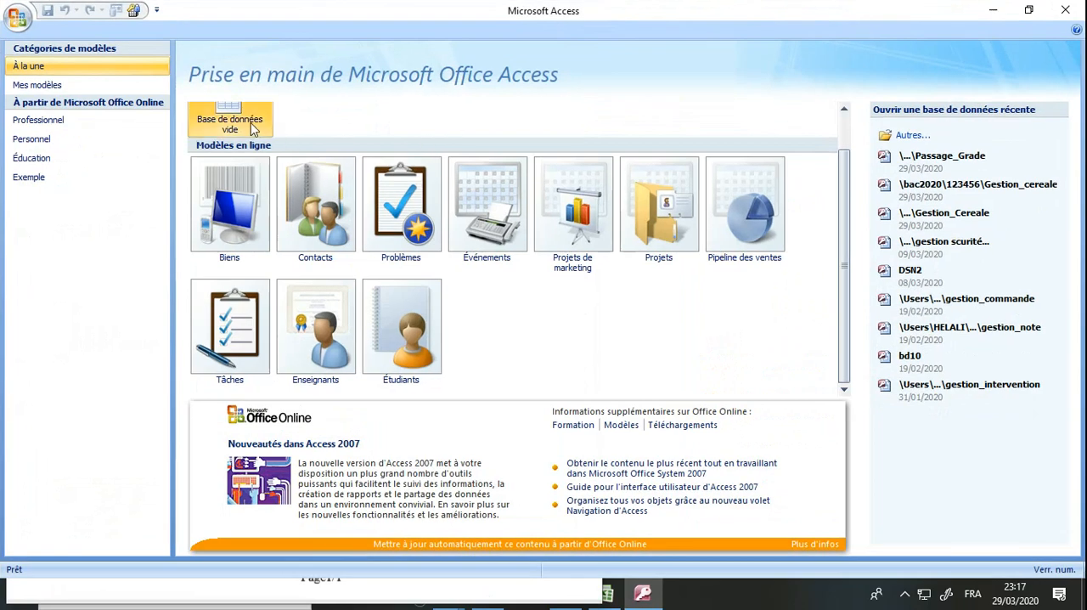
# Start a new blank database and choose the folder C:\bac2020\123456 as its location
pyautogui.click(253, 127)
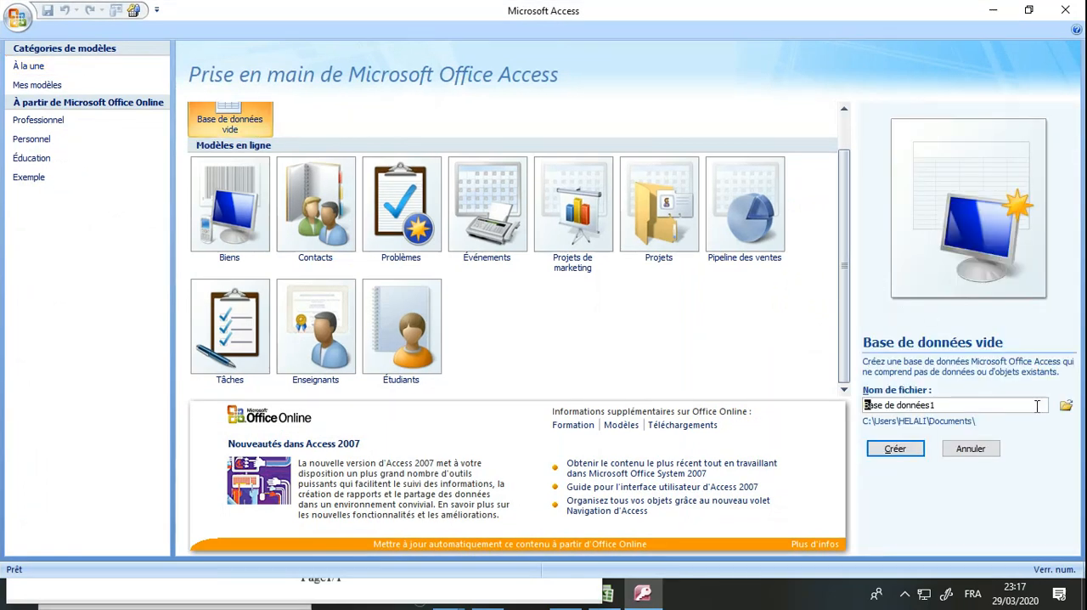
pyautogui.click(1067, 407)
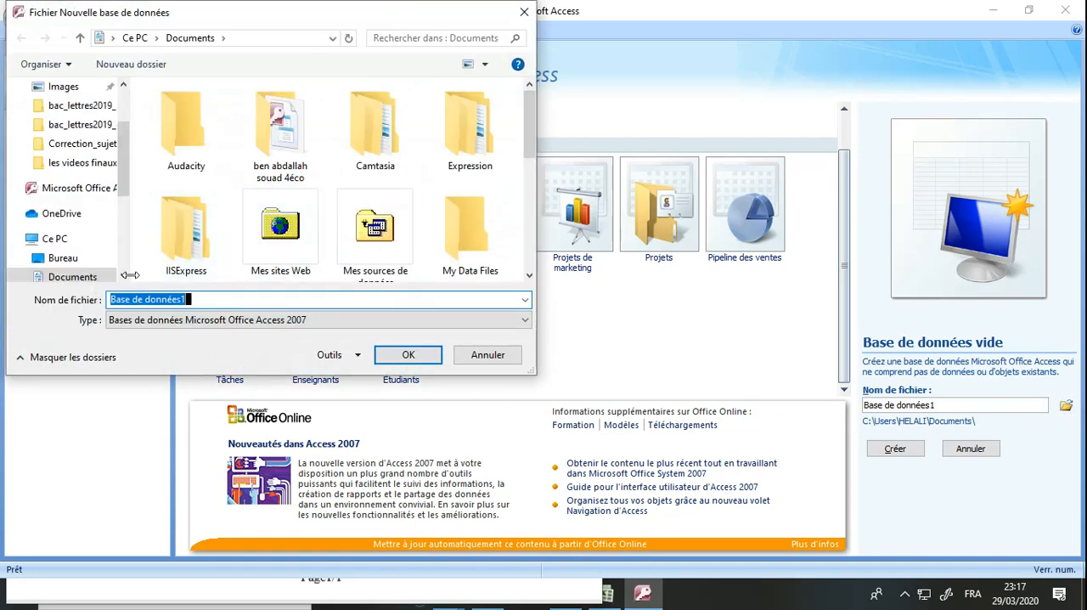
pyautogui.click(123, 277)
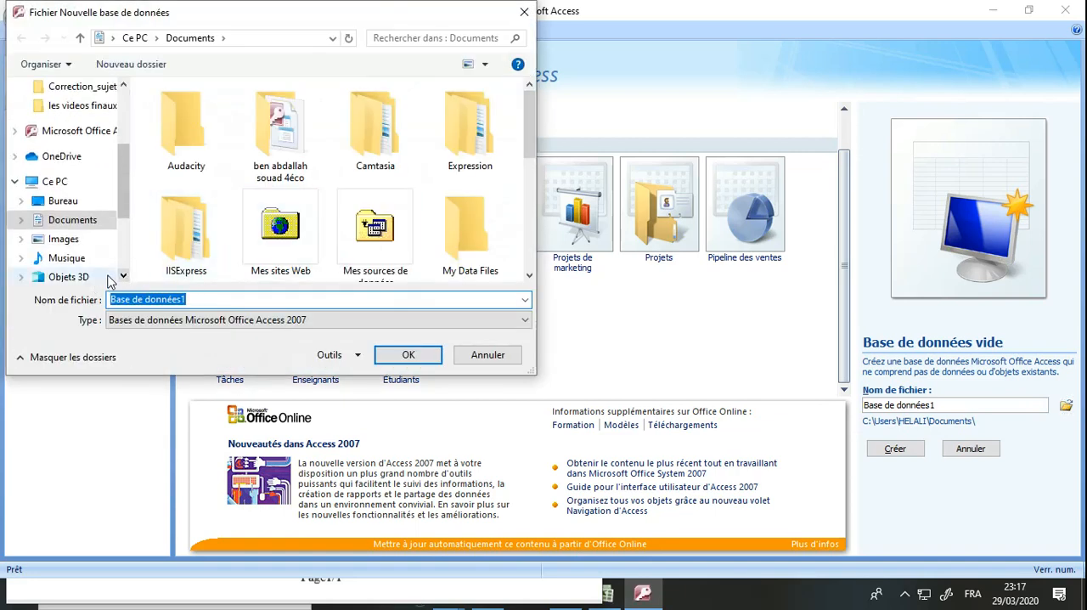
pyautogui.click(123, 277)
pyautogui.click(123, 277)
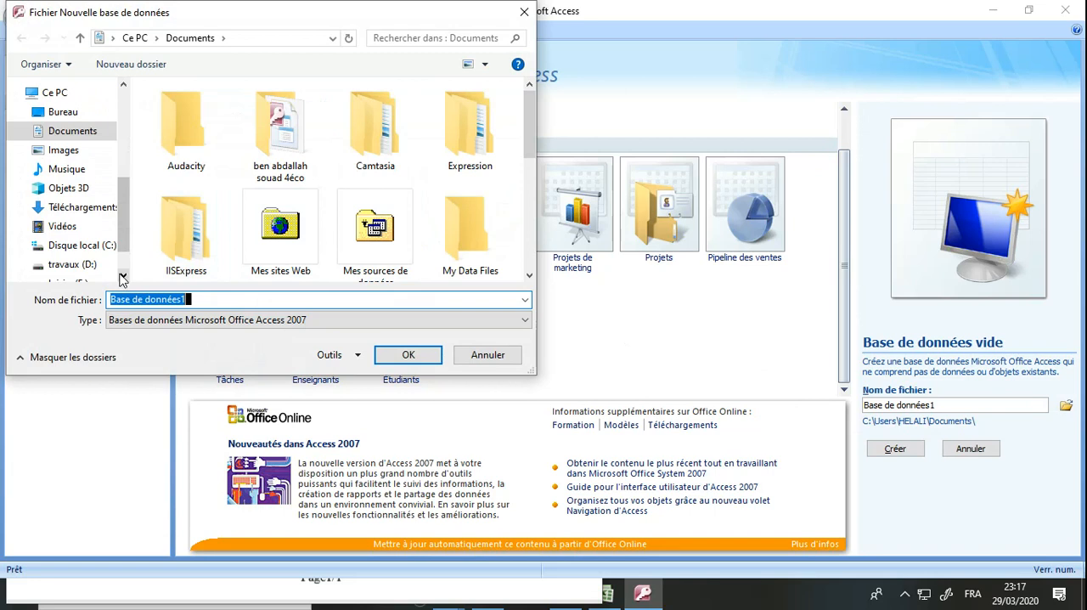
pyautogui.click(83, 245)
pyautogui.doubleClick(184, 112)
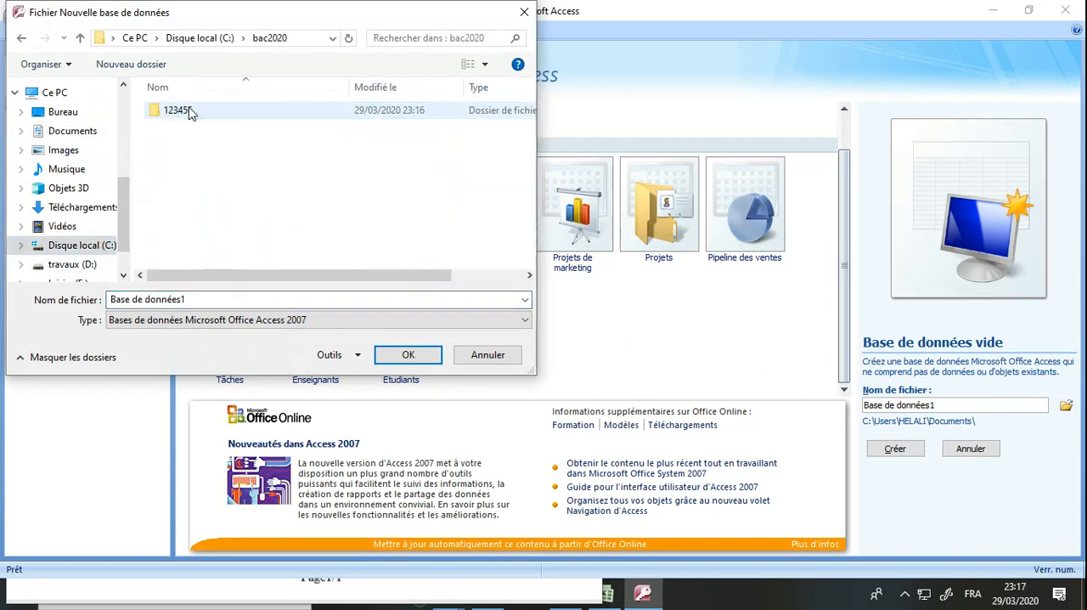
pyautogui.doubleClick(189, 112)
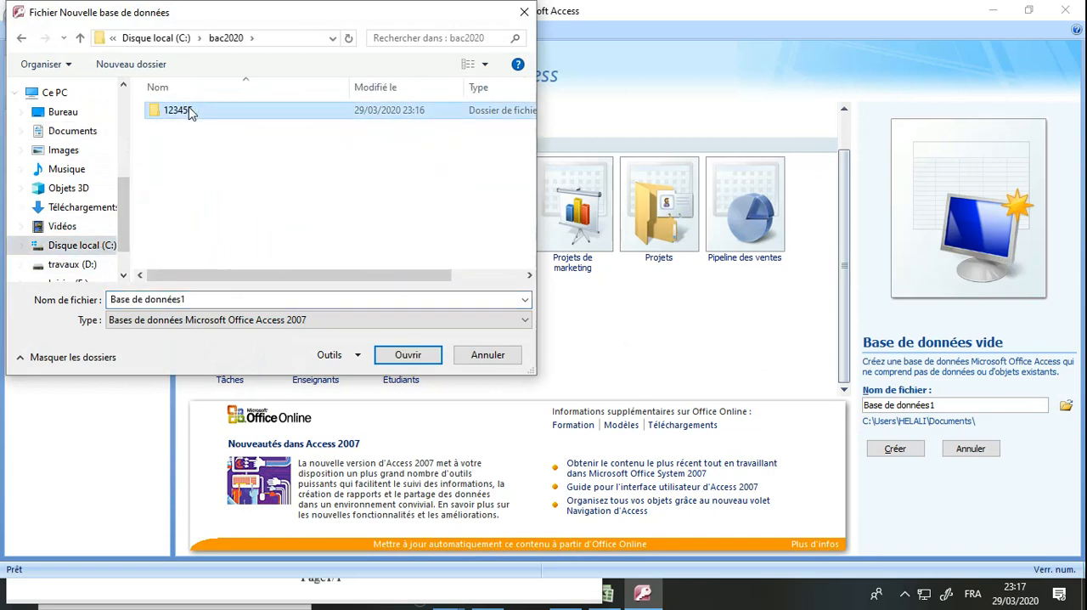
# Name the database file Passage_grade, as the exam statement requires, and create the database
pyautogui.tripleClick(230, 301)
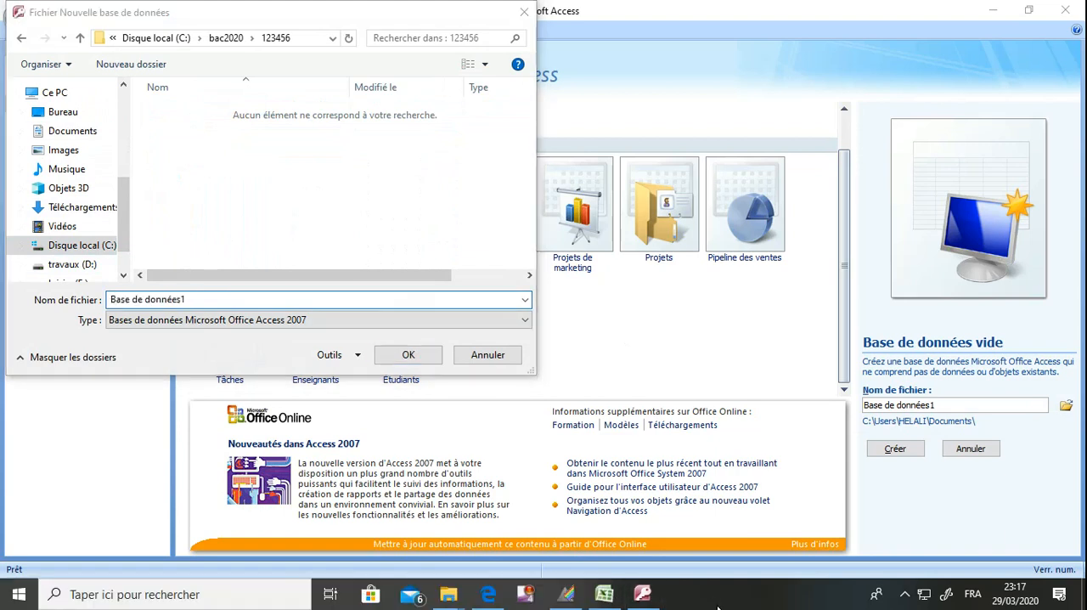
pyautogui.click(491, 599)
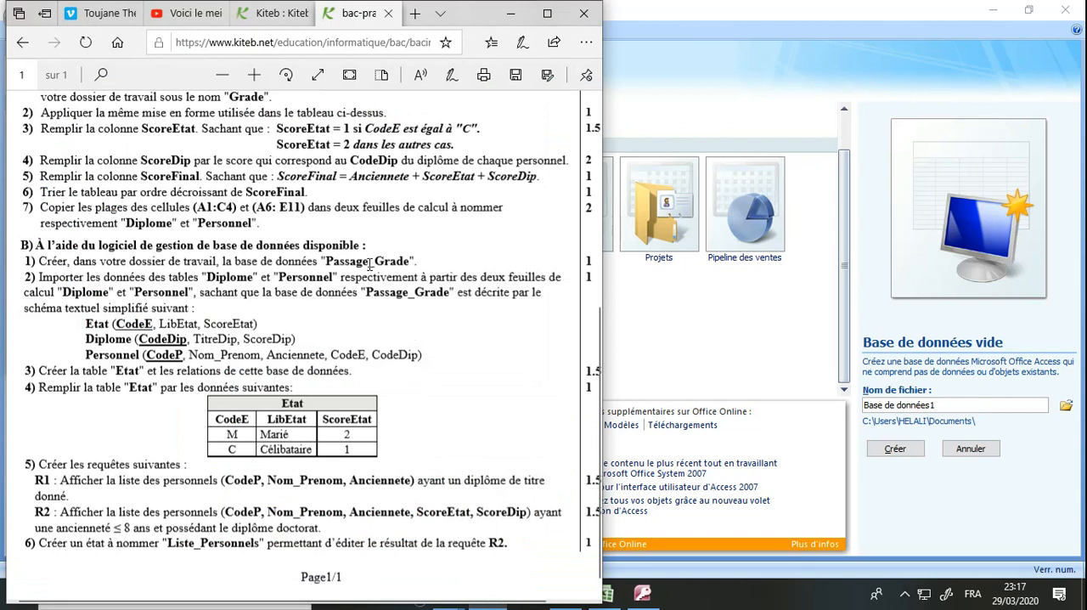
pyautogui.click(511, 14)
pyautogui.write('Passage_')
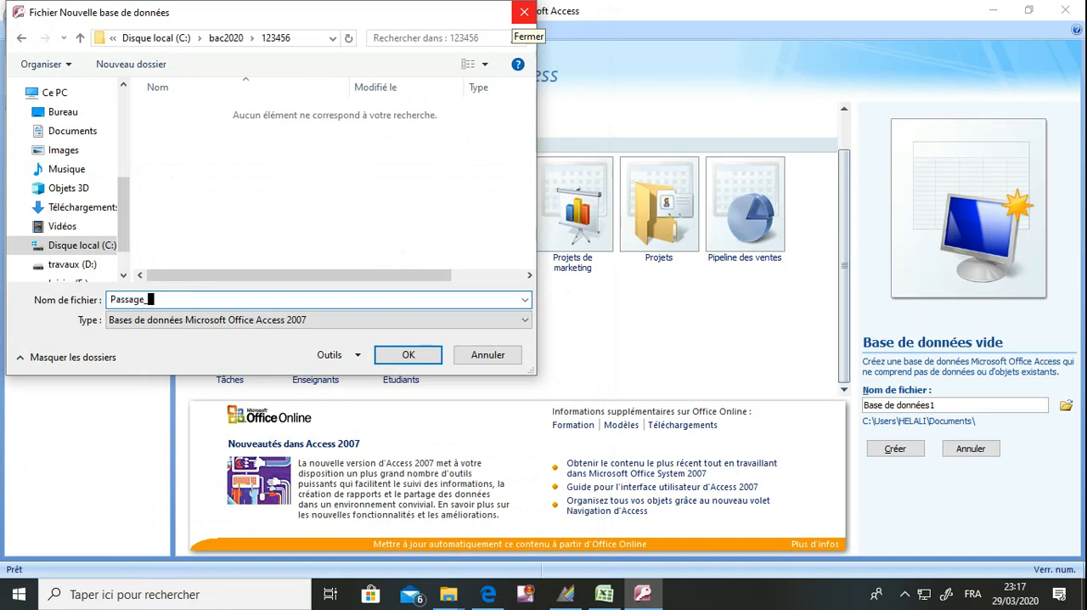
pyautogui.press('Return')
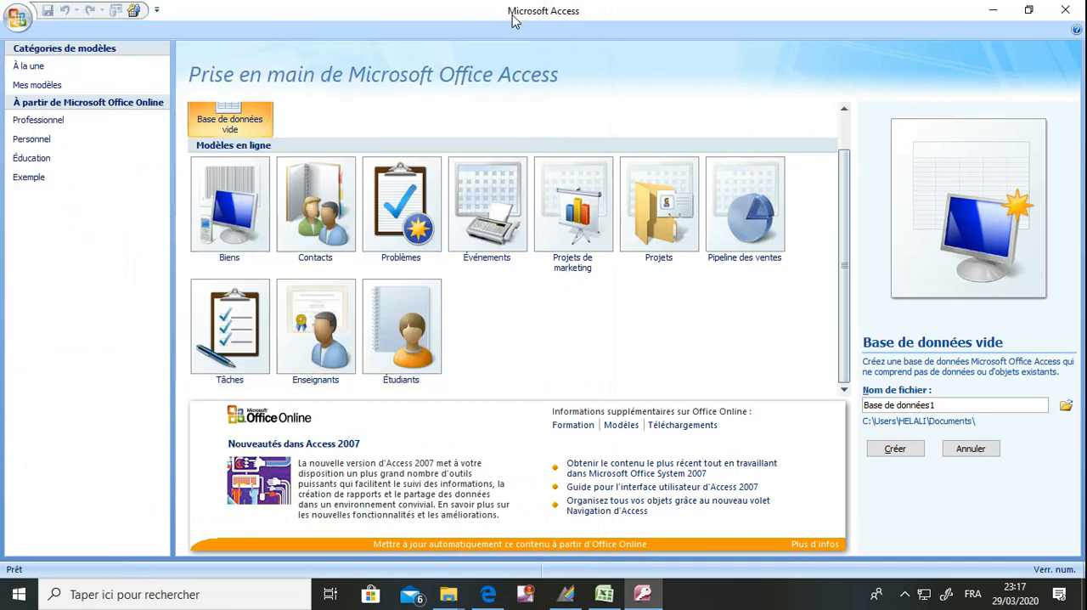
pyautogui.click(908, 456)
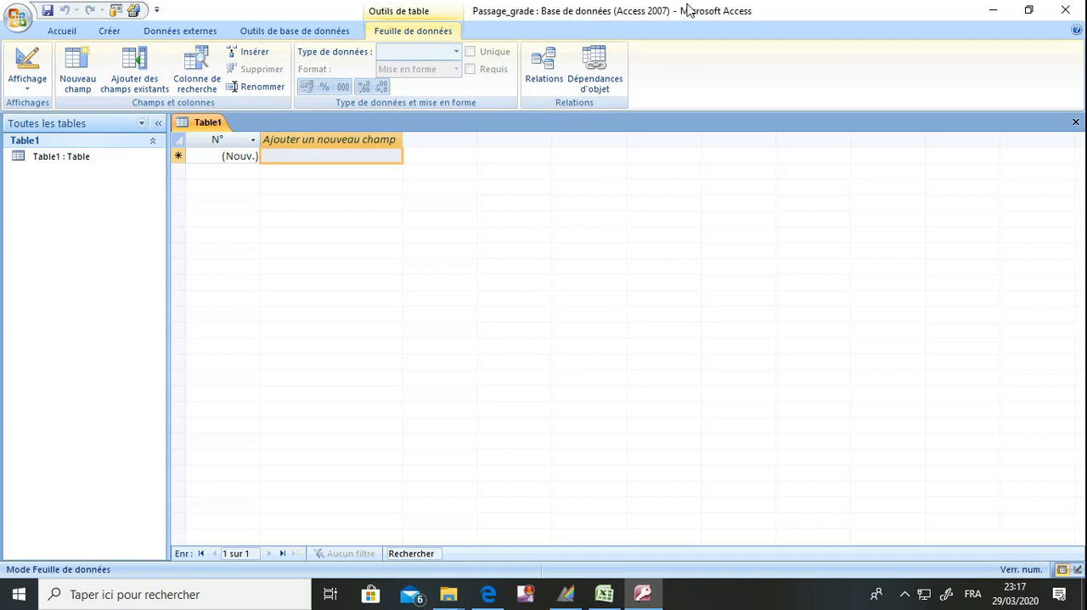
# Arrange the exam statement beside the reduced Access window and read questions 1 and 2 of part B
pyautogui.click(1029, 9)
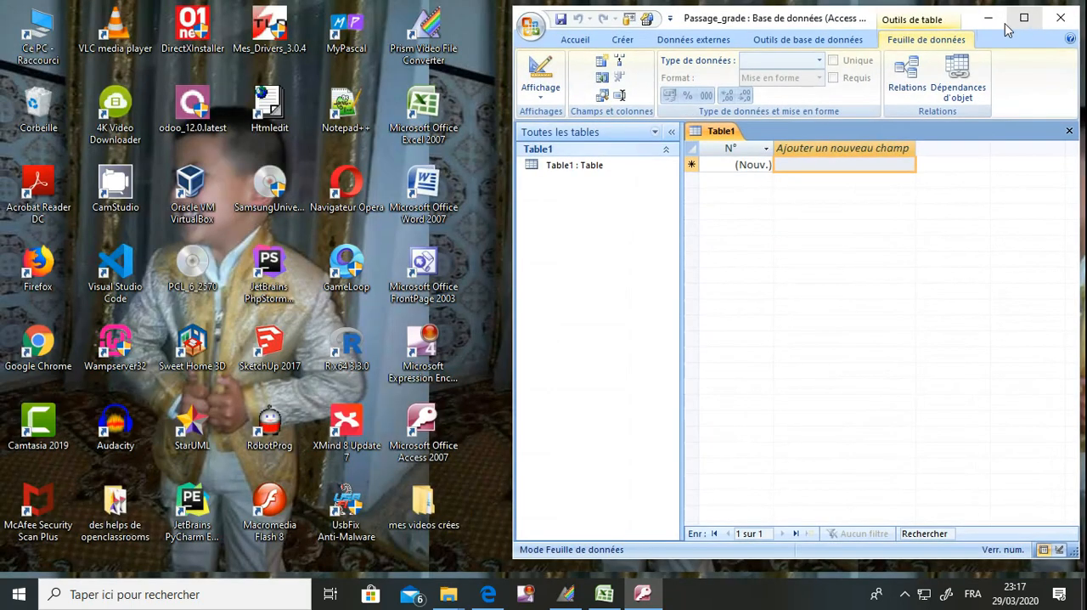
pyautogui.click(490, 598)
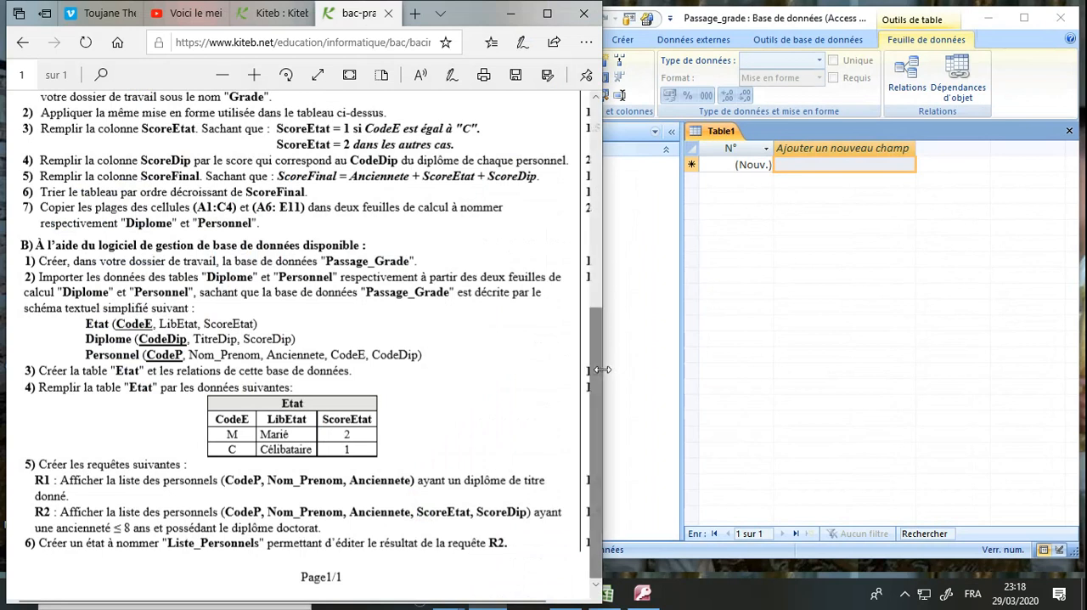
pyautogui.moveTo(600, 371); pyautogui.dragTo(578, 369)
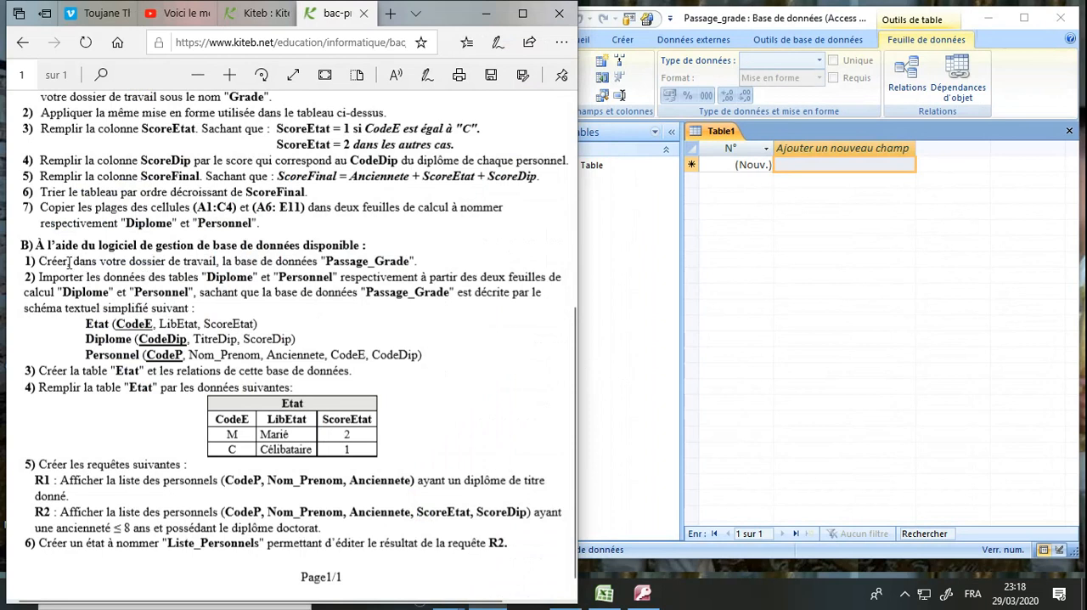
pyautogui.moveTo(66, 260); pyautogui.dragTo(409, 262)
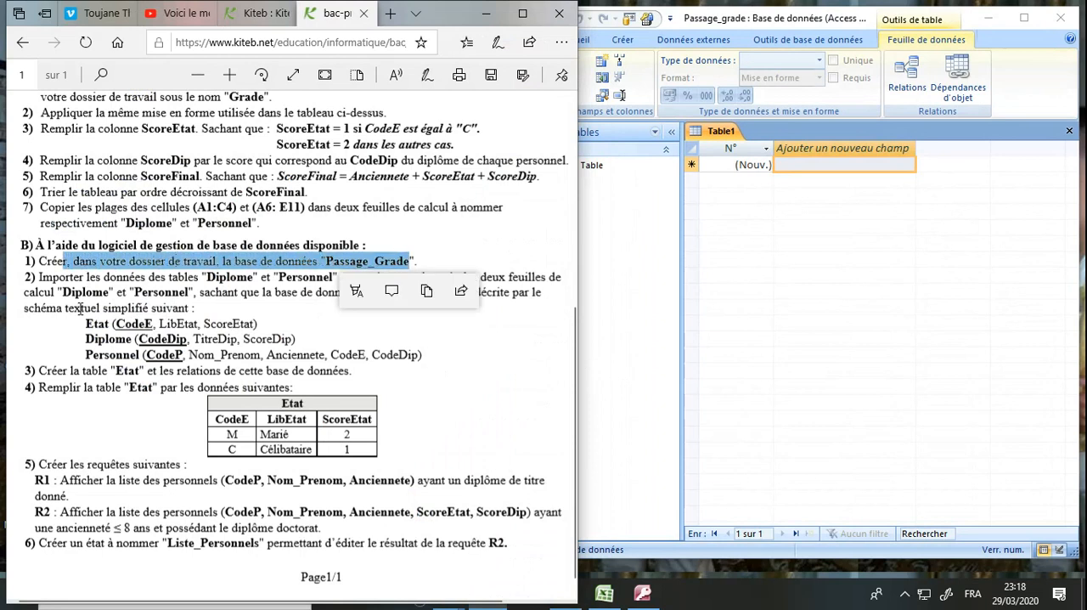
pyautogui.click(73, 292)
pyautogui.moveTo(49, 280); pyautogui.dragTo(252, 279)
pyautogui.click(231, 278)
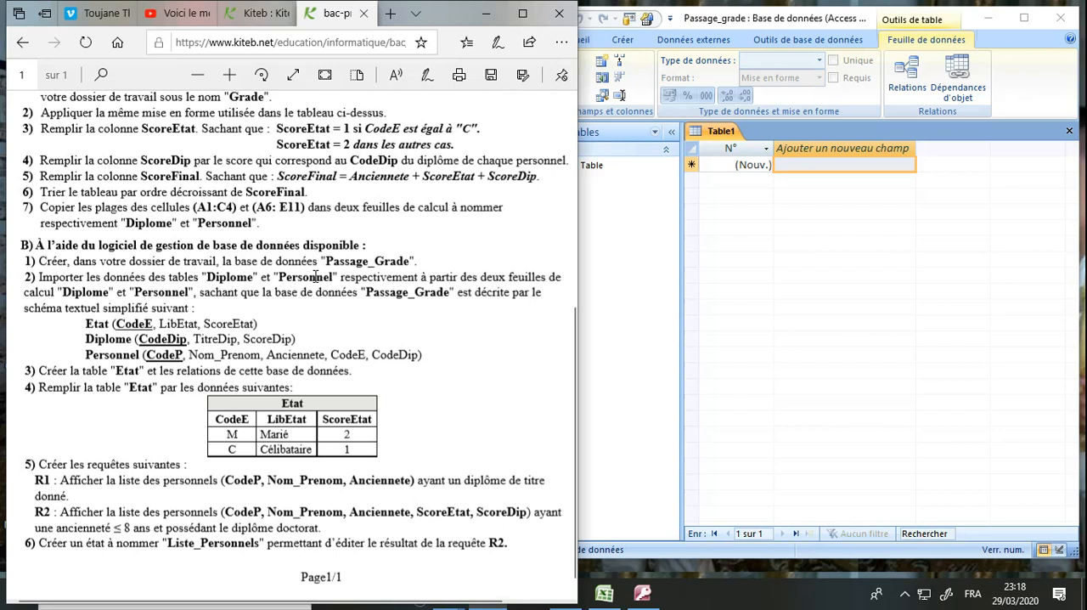
# Bring the Passage_grade database to full screen and start an import of external data from an Excel spreadsheet
pyautogui.click(623, 284)
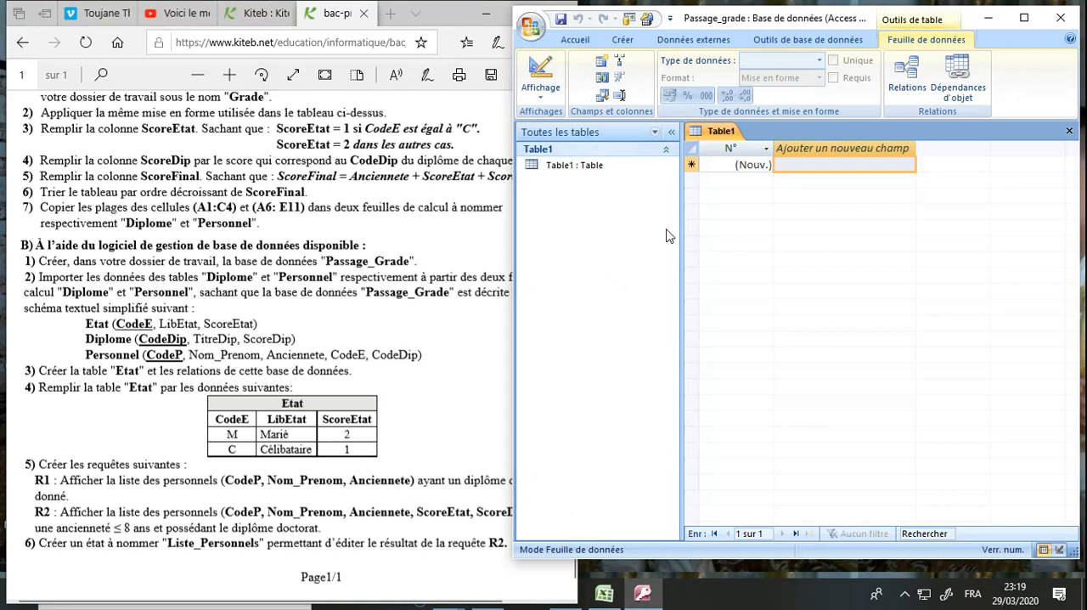
pyautogui.click(1024, 17)
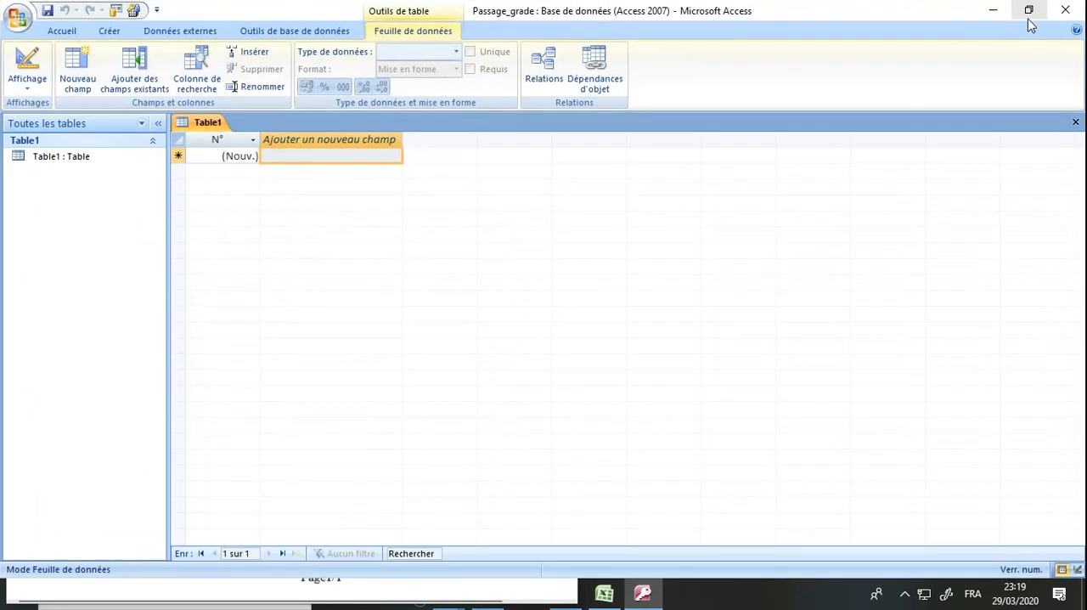
pyautogui.click(187, 34)
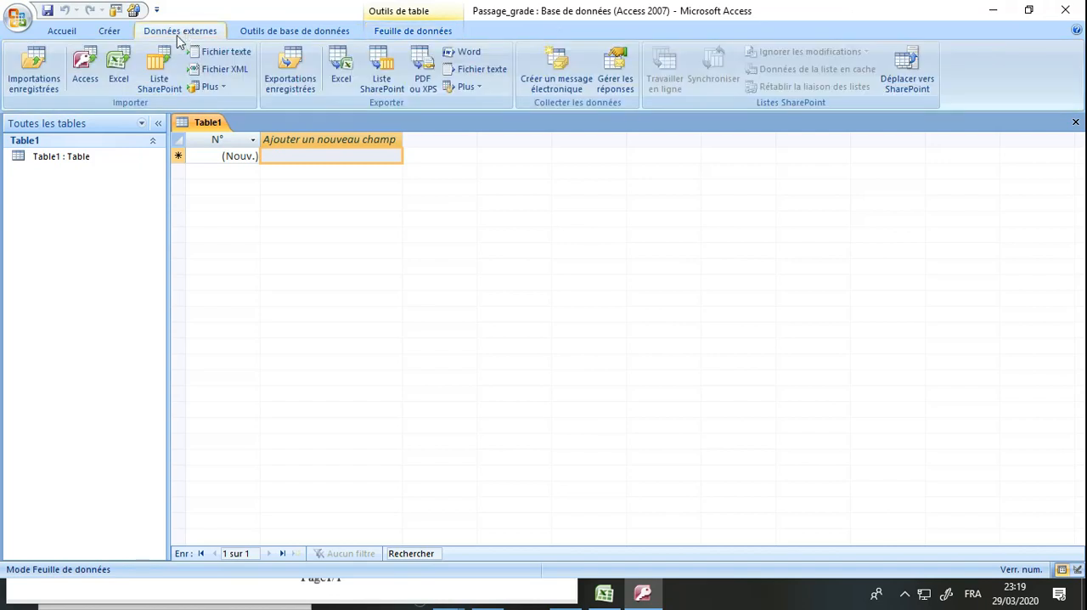
pyautogui.click(121, 73)
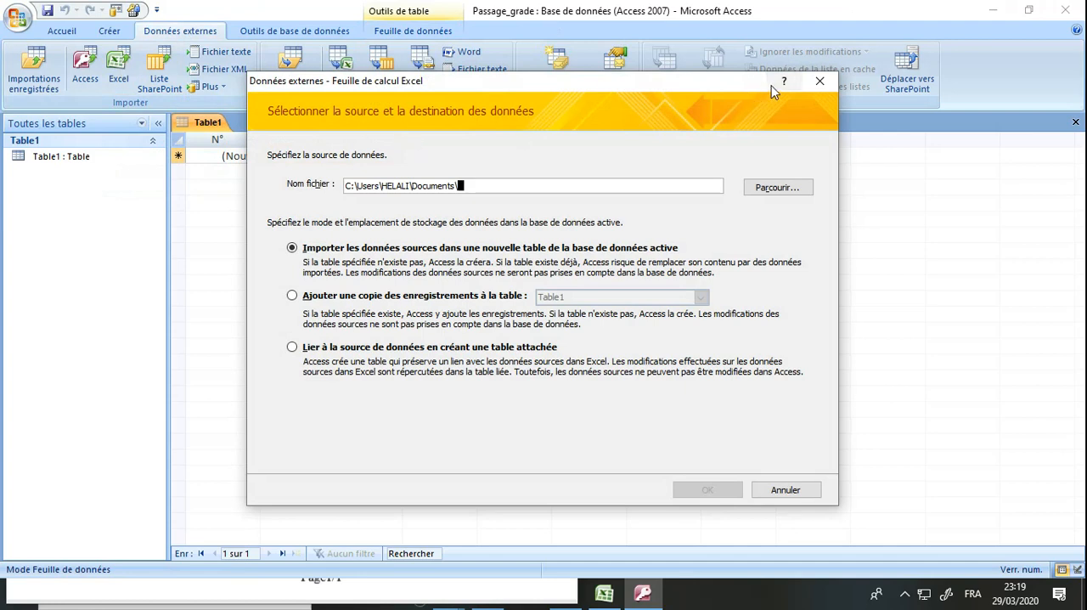
pyautogui.click(817, 83)
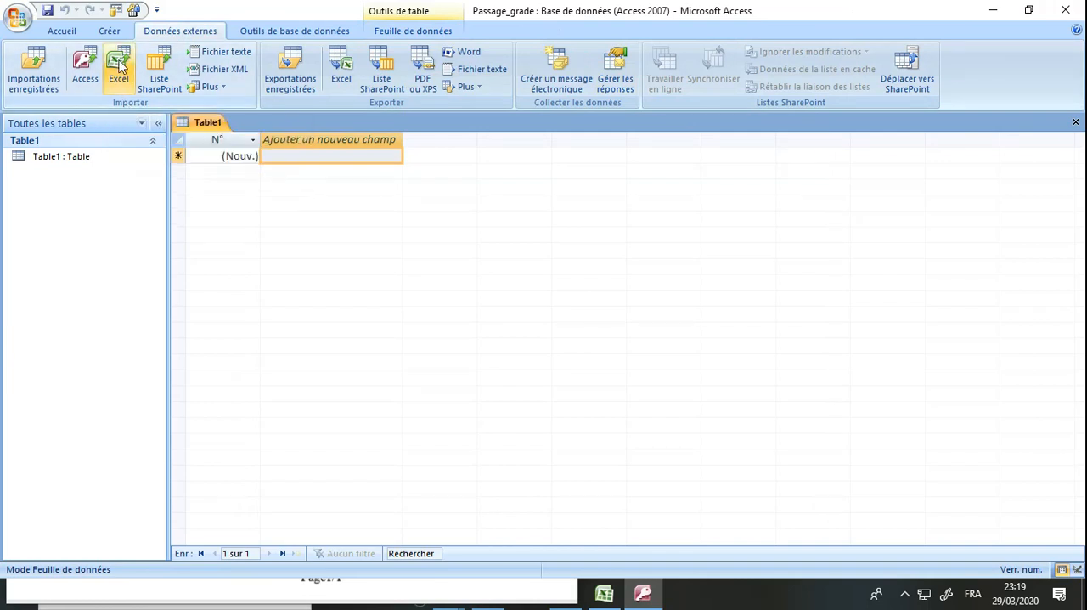
pyautogui.click(121, 58)
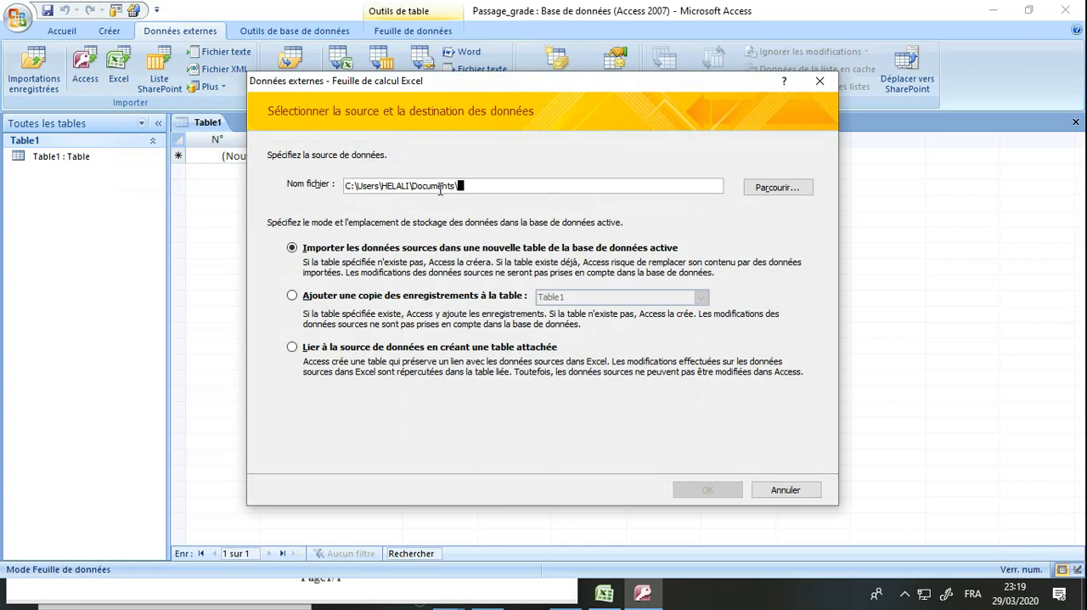
# Choose Grade.xls from C:\bac2020\123456 as the source and import its data into a new table of the current database
pyautogui.click(777, 188)
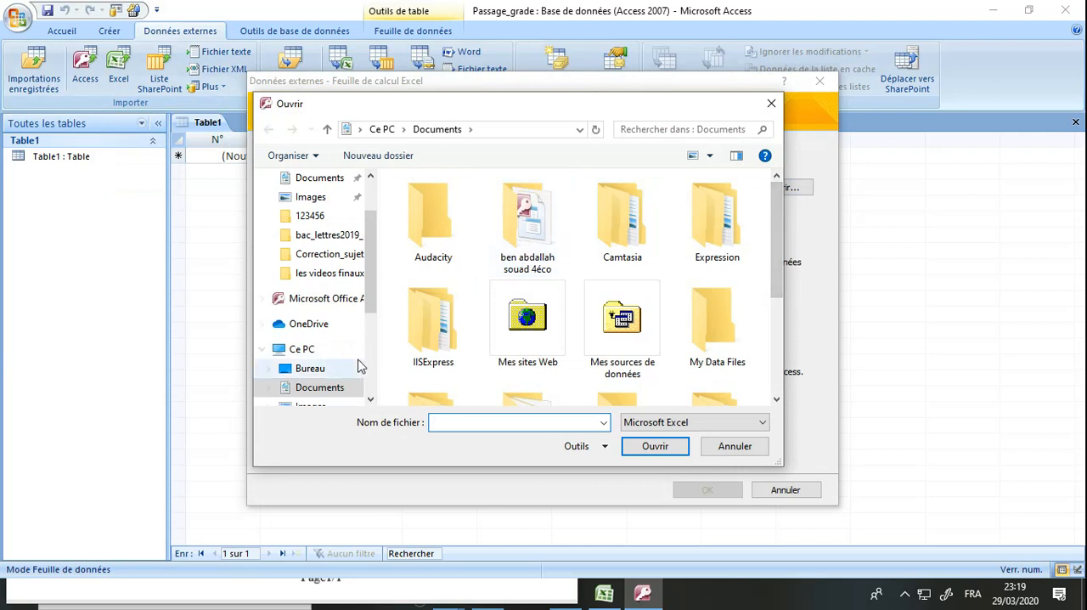
pyautogui.scroll(-3, 371, 379)
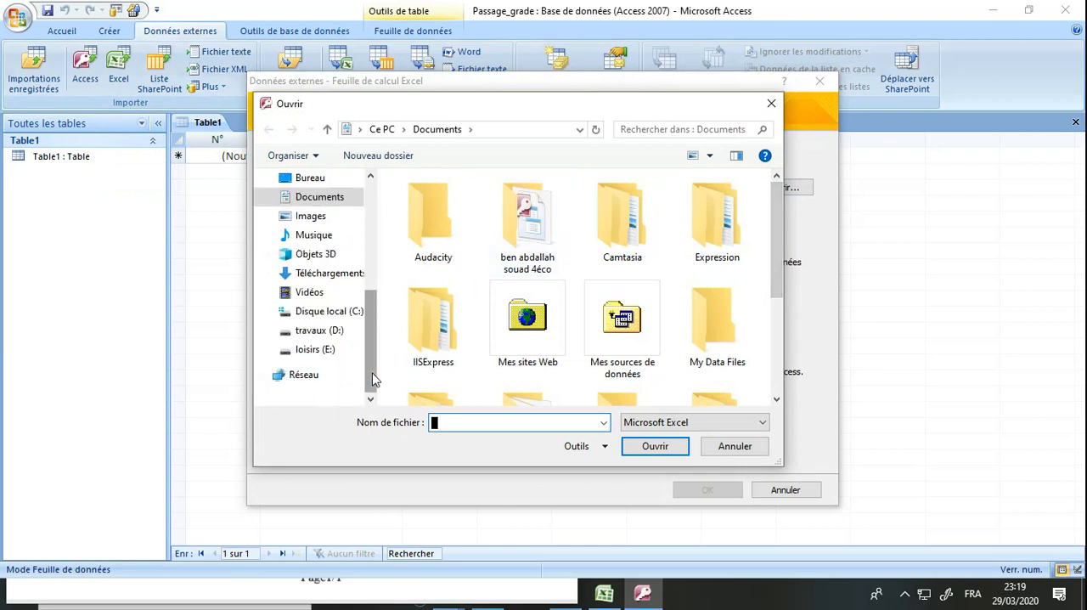
pyautogui.click(348, 312)
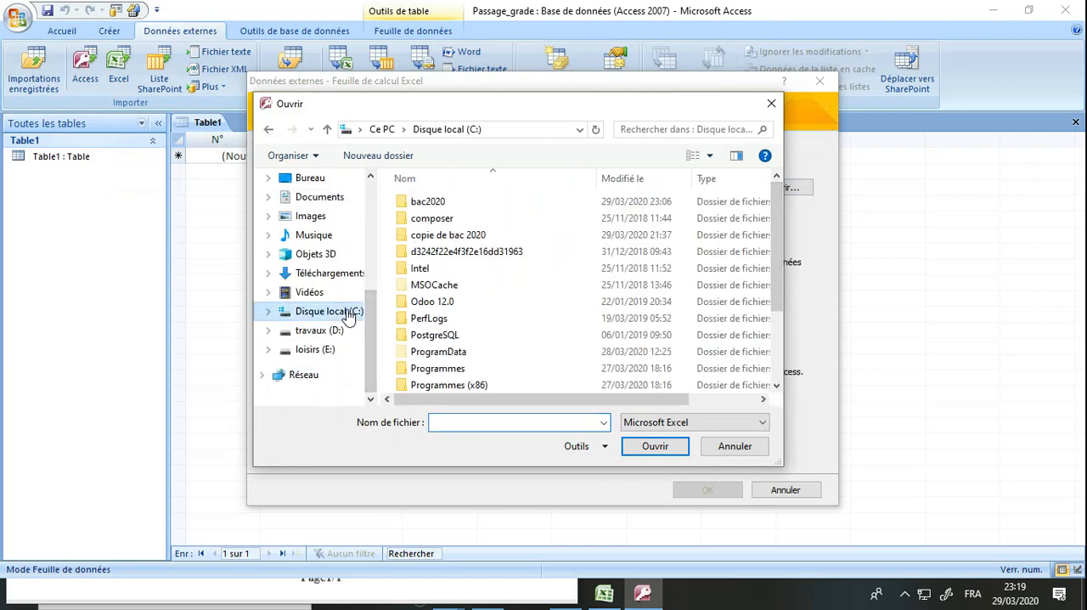
pyautogui.doubleClick(431, 204)
pyautogui.doubleClick(433, 206)
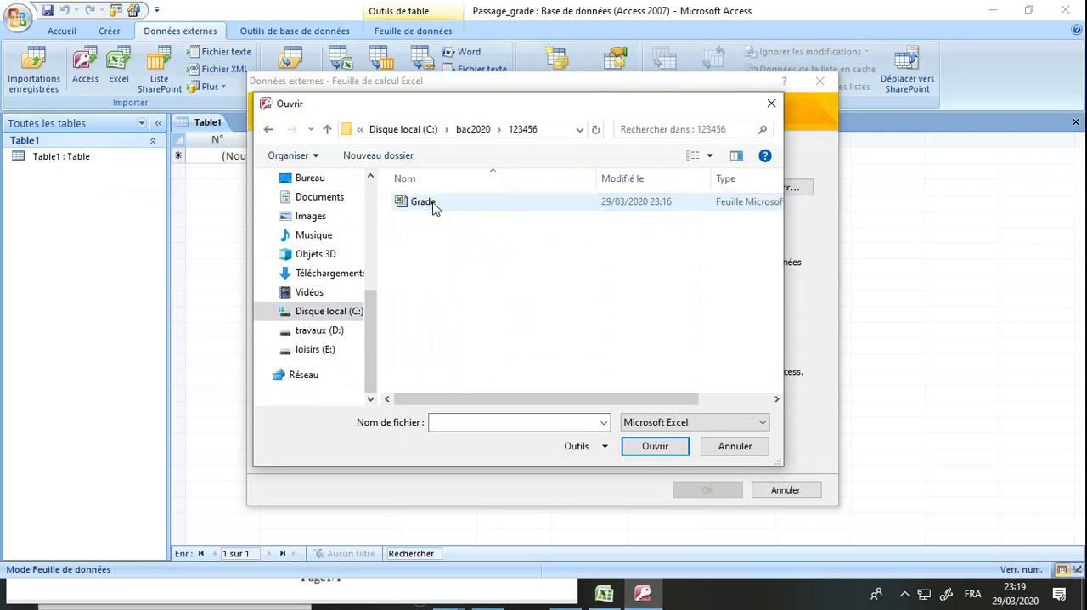
pyautogui.doubleClick(424, 203)
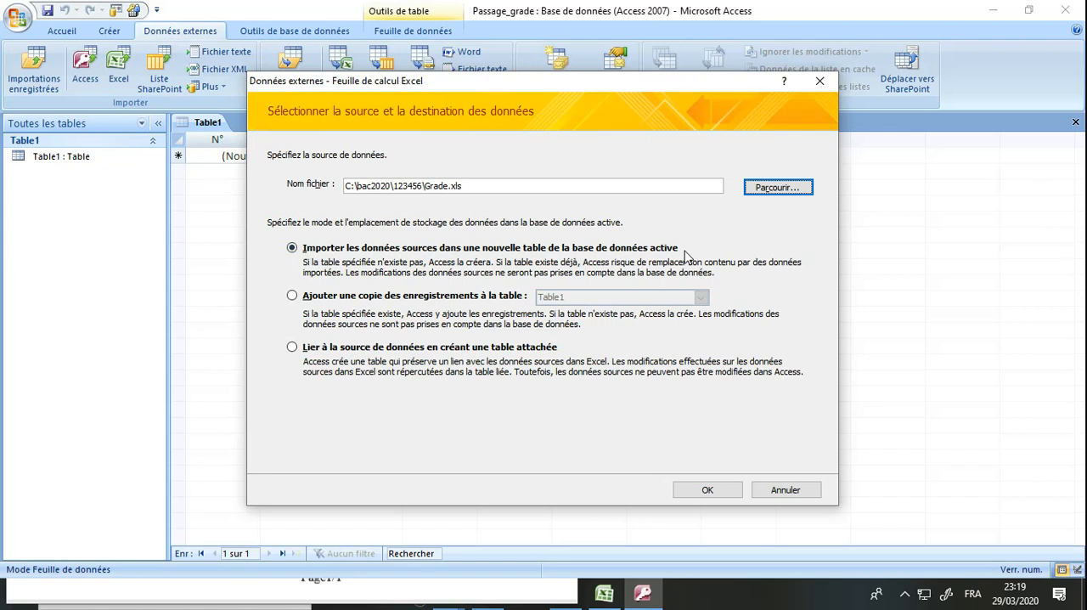
pyautogui.click(721, 496)
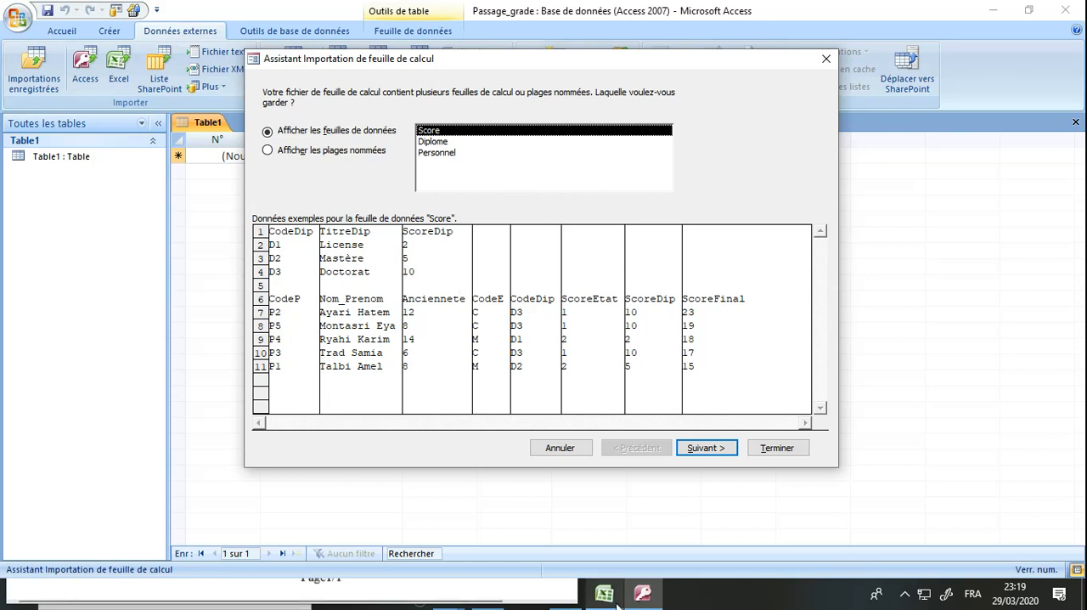
# Check the exam statement, select the Diplome sheet for import and accept its first row as column headings
pyautogui.moveTo(618, 603)
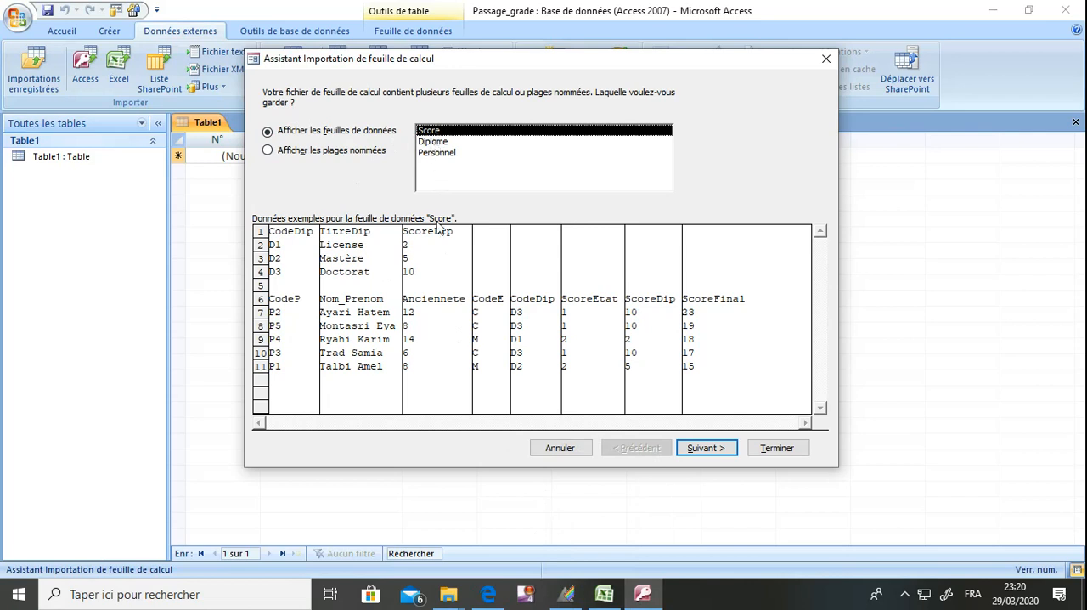
pyautogui.click(493, 598)
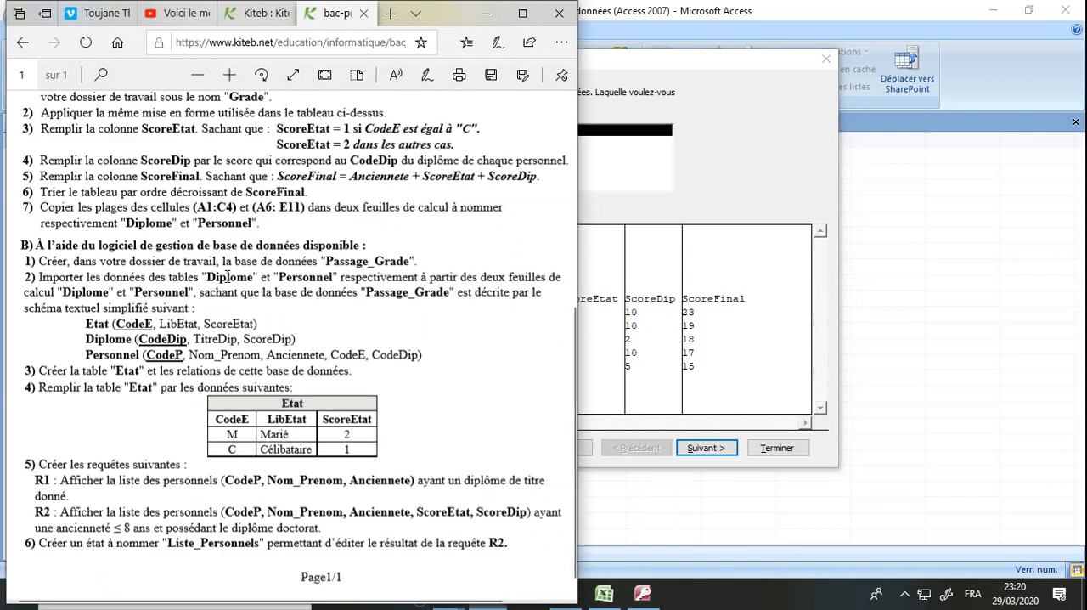
pyautogui.click(486, 13)
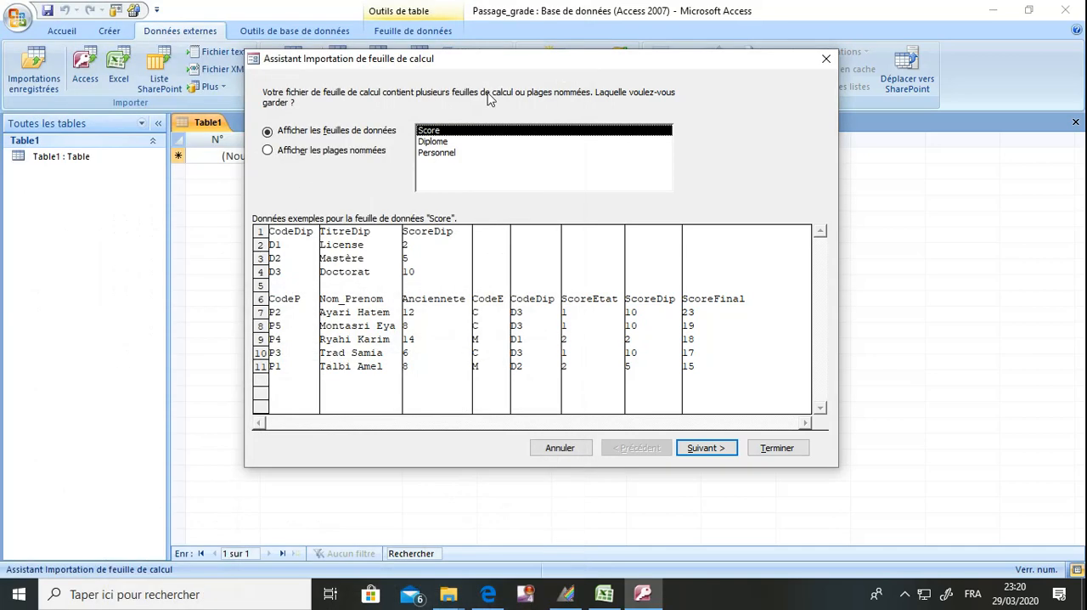
pyautogui.click(450, 142)
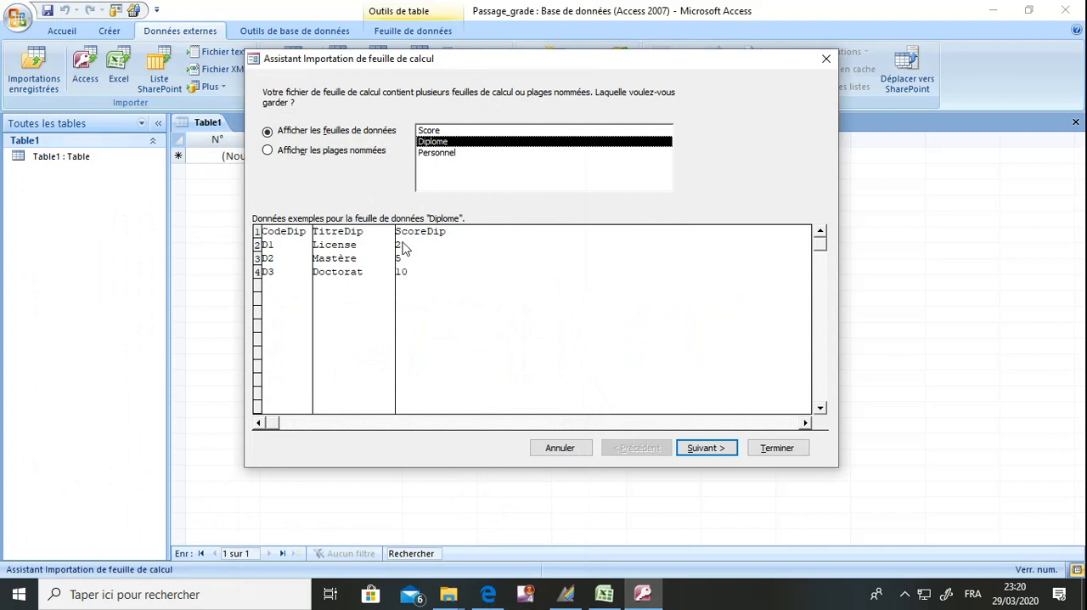
pyautogui.click(697, 455)
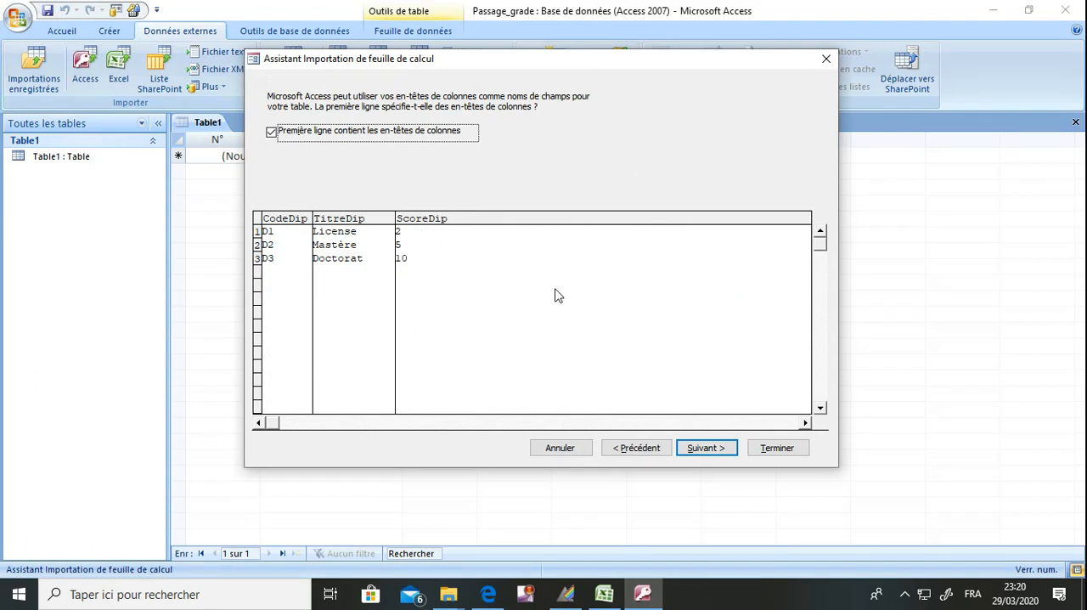
pyautogui.click(701, 449)
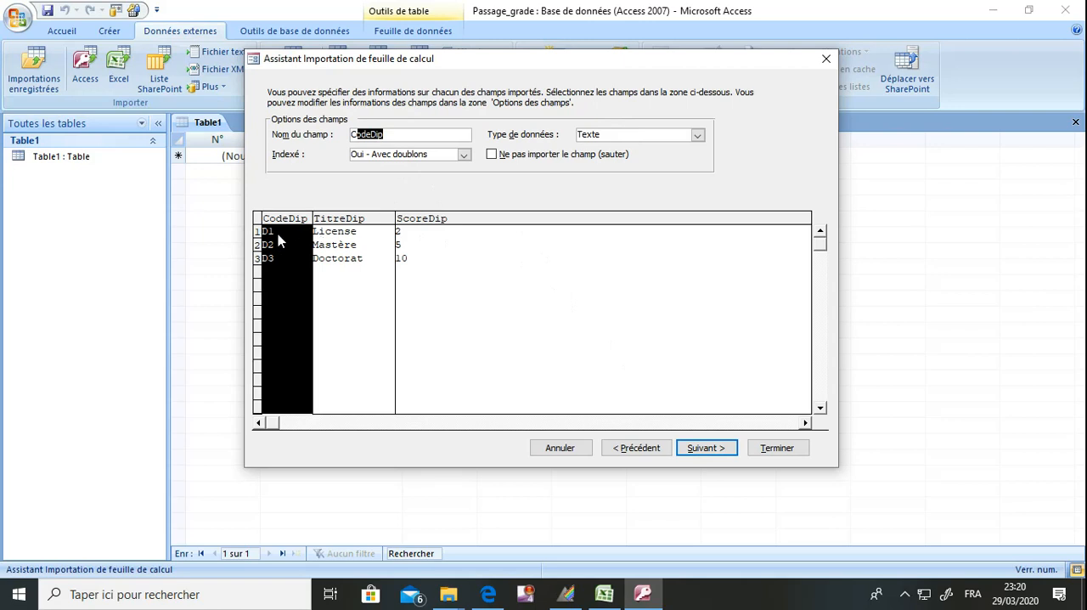
# Keep the default field options and choose CodeDip as the primary key of the imported table
pyautogui.click(698, 453)
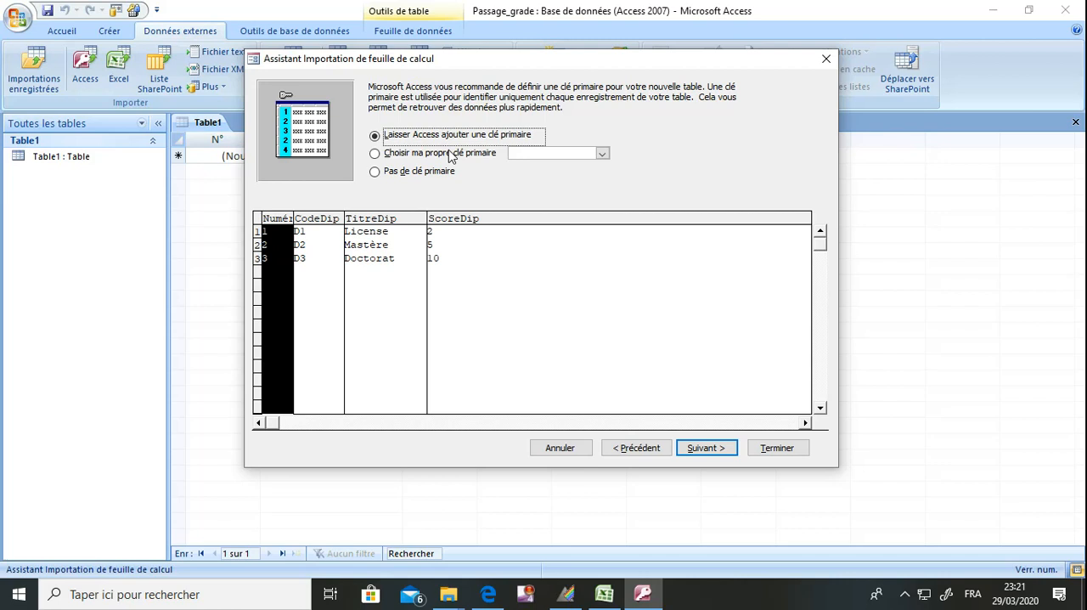
pyautogui.click(451, 154)
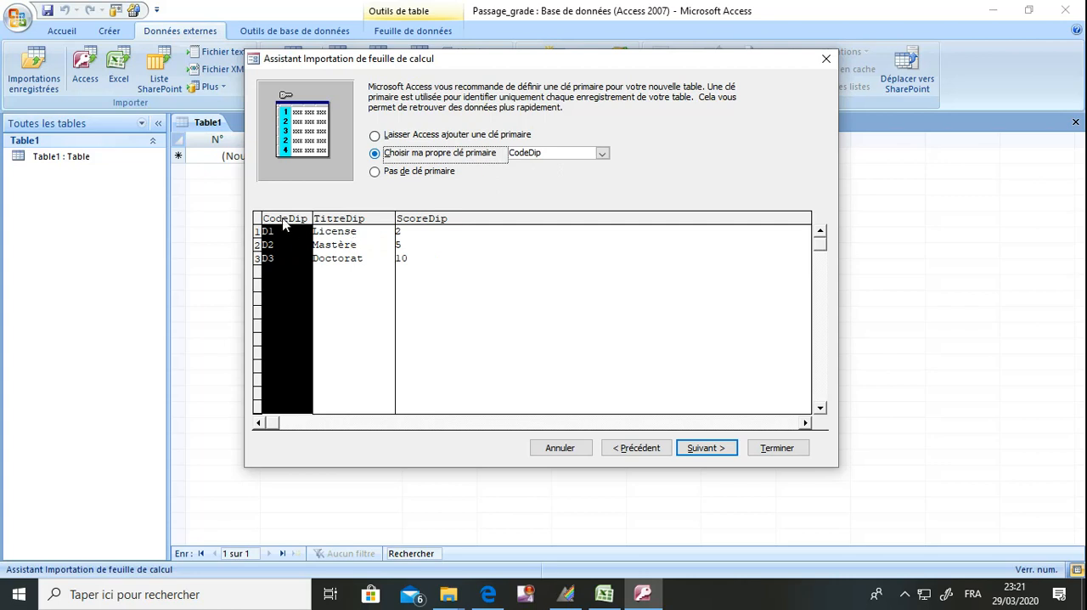
pyautogui.click(602, 152)
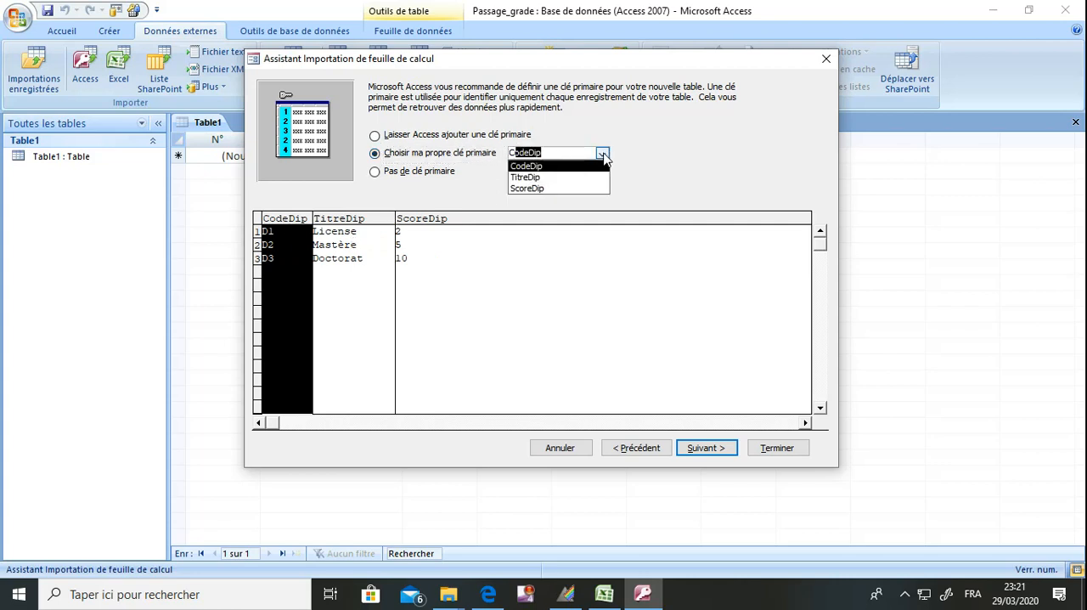
pyautogui.click(590, 168)
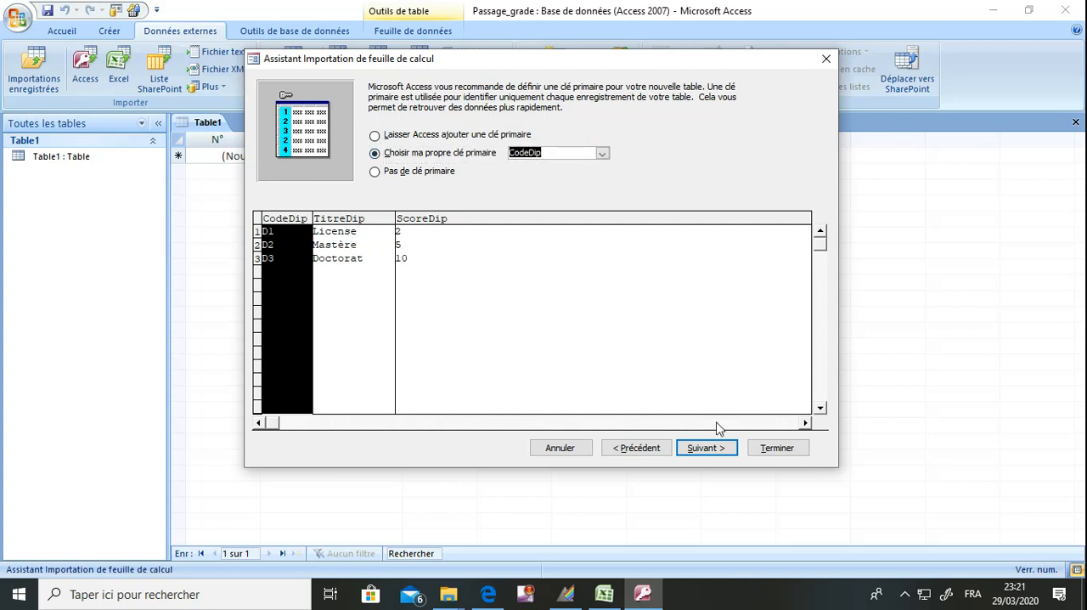
pyautogui.click(716, 448)
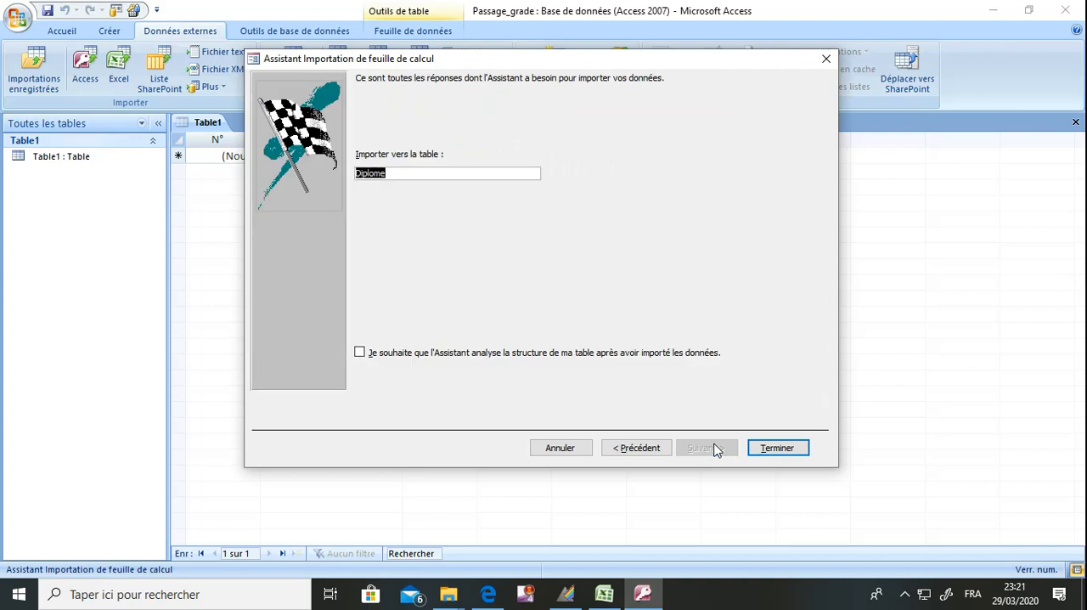
# Check the table name against the exam statement and finish importing into the table Diplome without saving the import steps
pyautogui.doubleClick(395, 176)
pyautogui.click(503, 598)
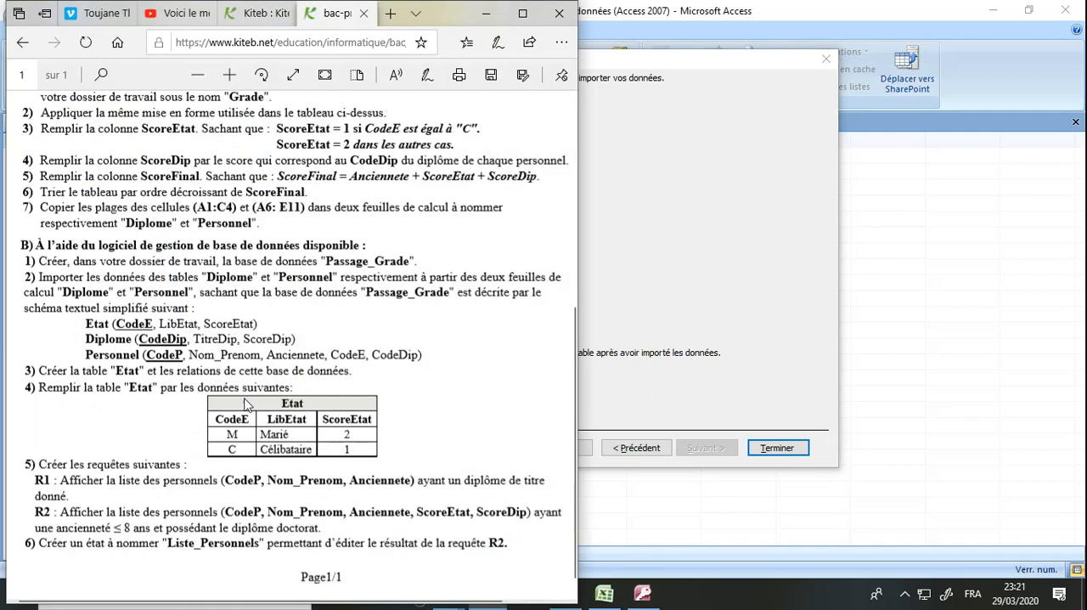
pyautogui.click(486, 13)
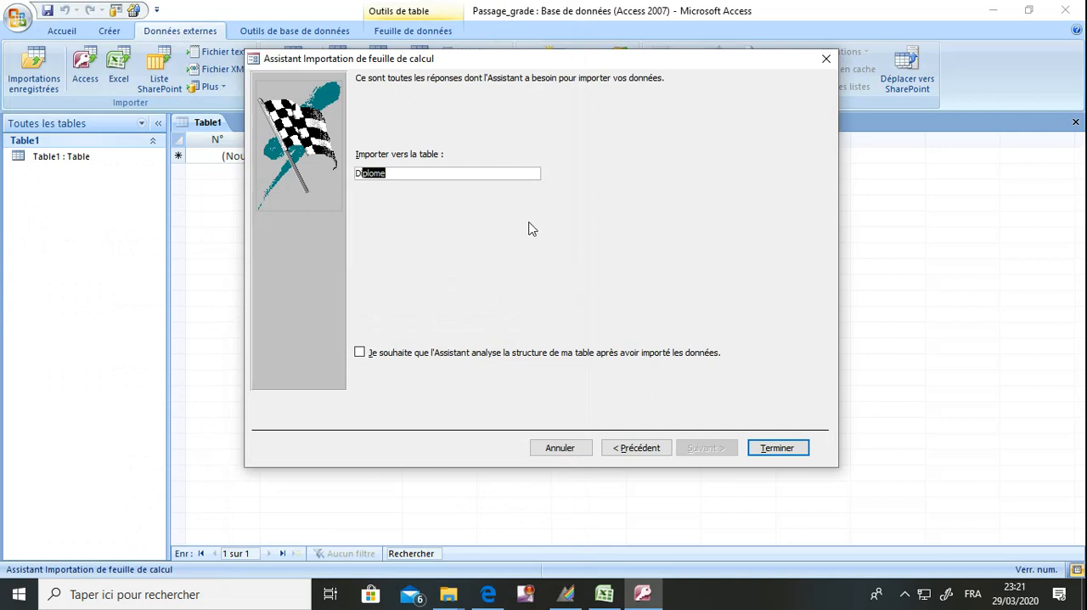
pyautogui.click(776, 455)
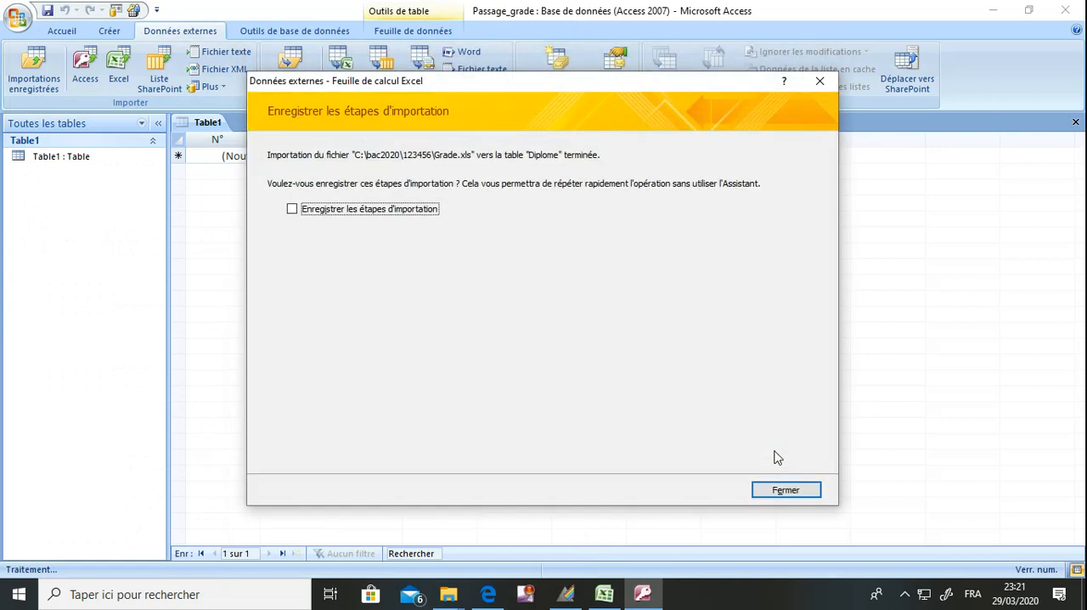
pyautogui.click(793, 491)
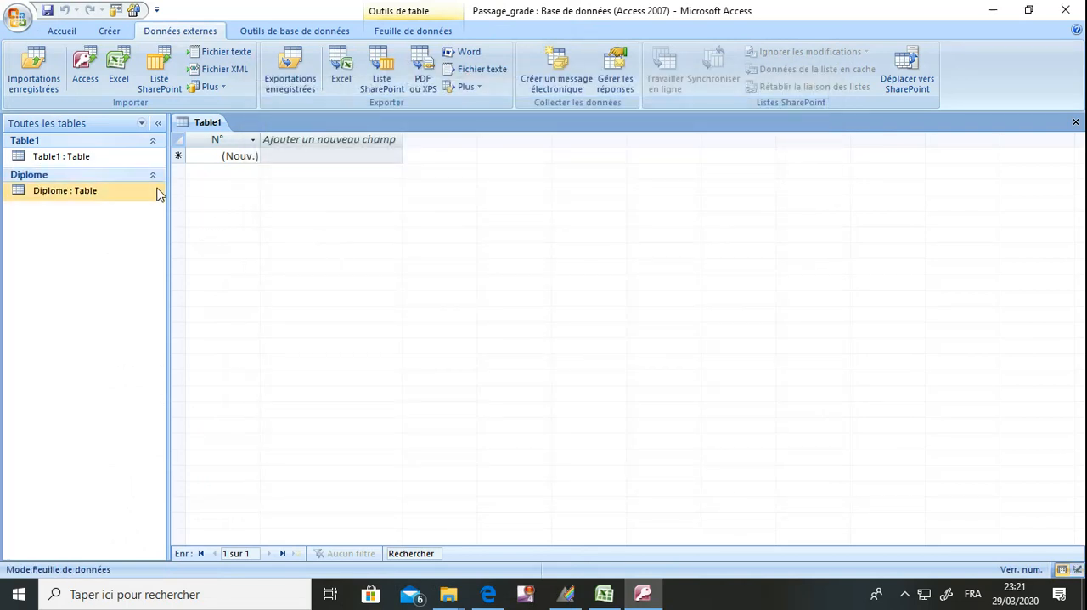
# Review the imported Diplome table's records, inspect its fields and primary key in Design view, and close it
pyautogui.doubleClick(100, 194)
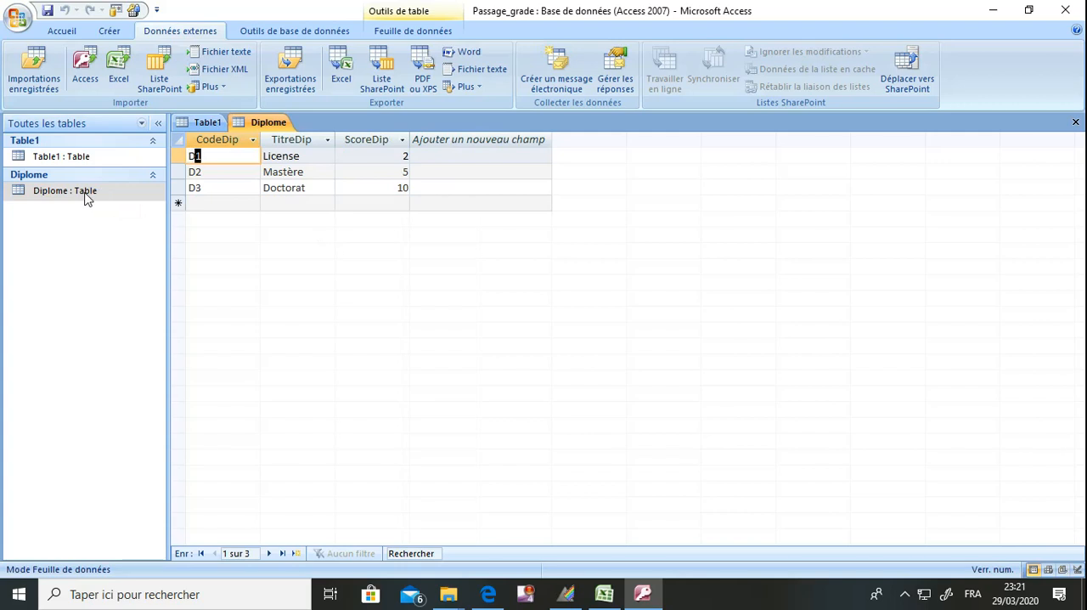
pyautogui.rightClick(86, 199)
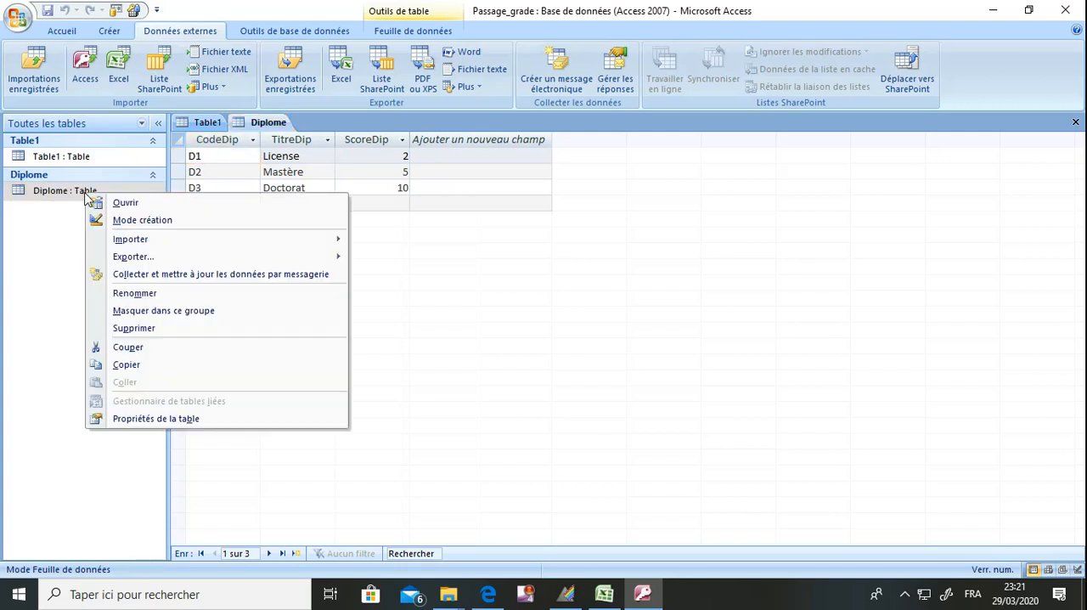
pyautogui.click(136, 221)
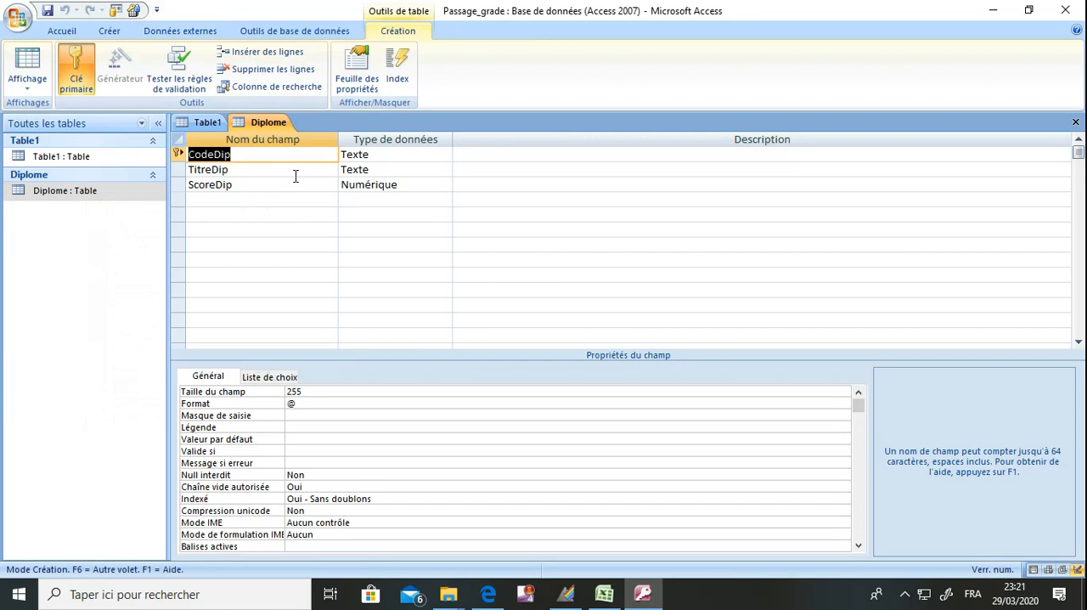
pyautogui.click(1076, 123)
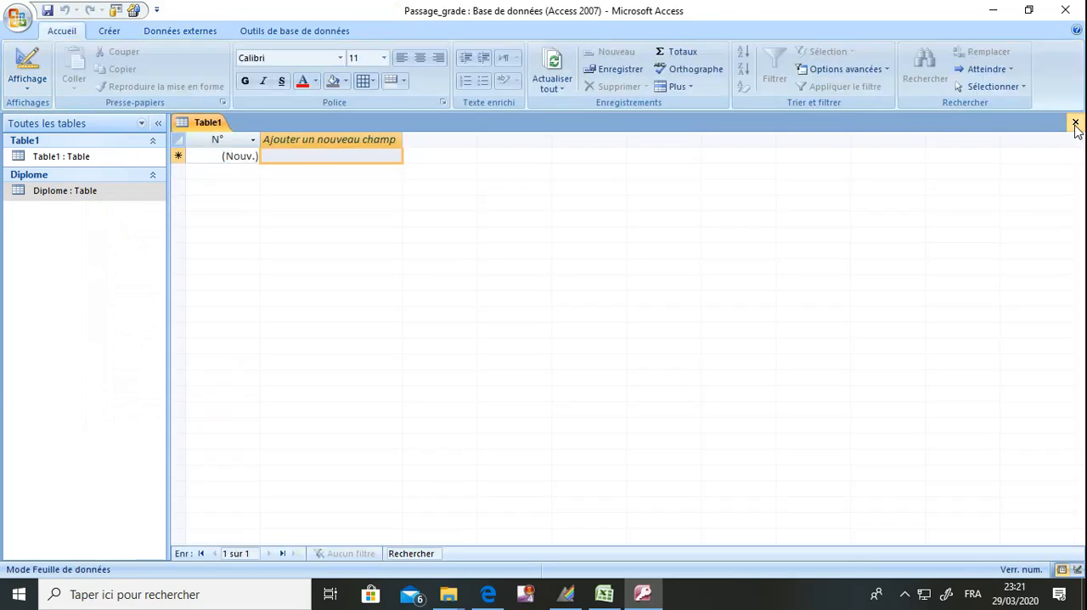
# Close the empty Table1 and consult part B of the exam statement beside the reduced Access window
pyautogui.click(1075, 124)
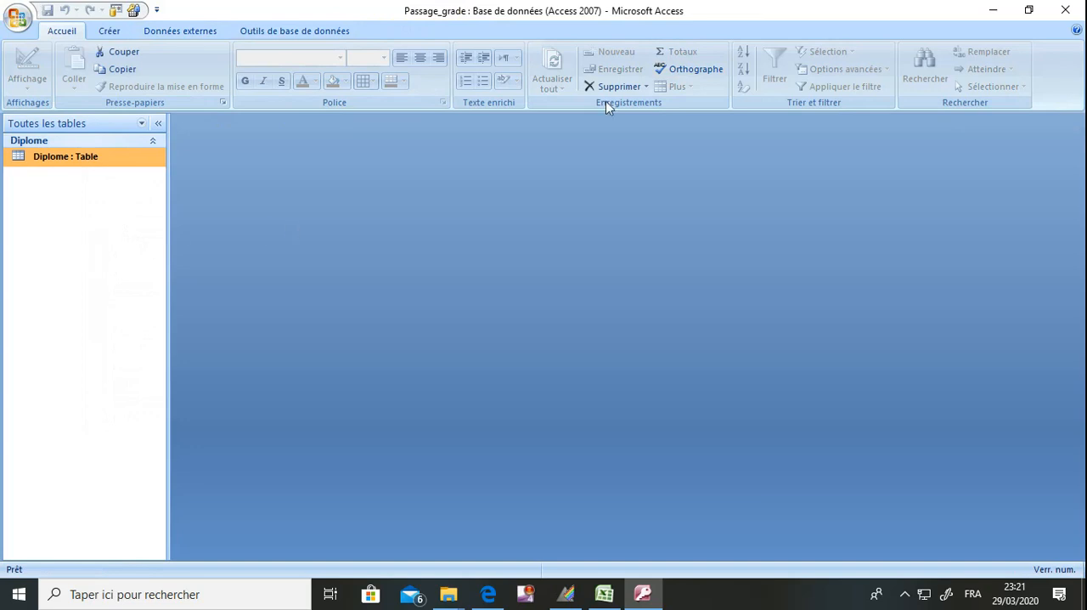
pyautogui.doubleClick(768, 12)
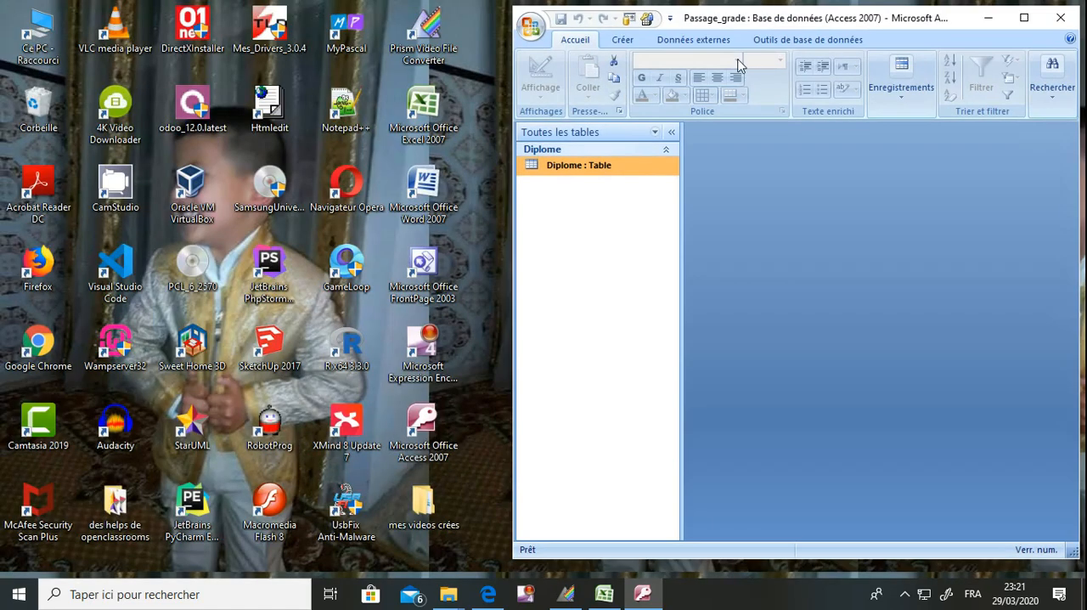
pyautogui.click(489, 594)
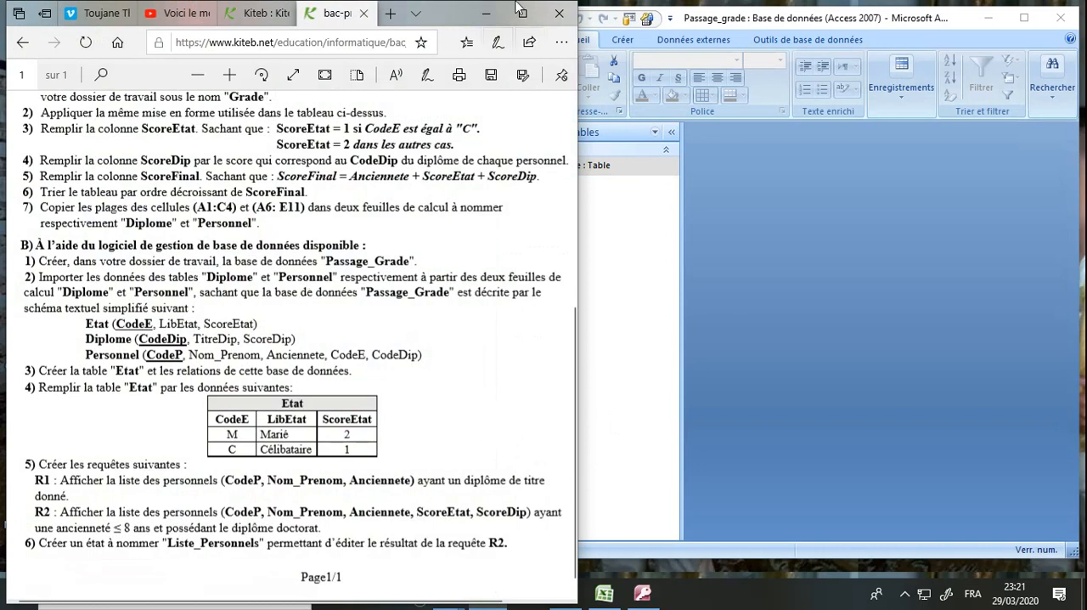
pyautogui.click(486, 14)
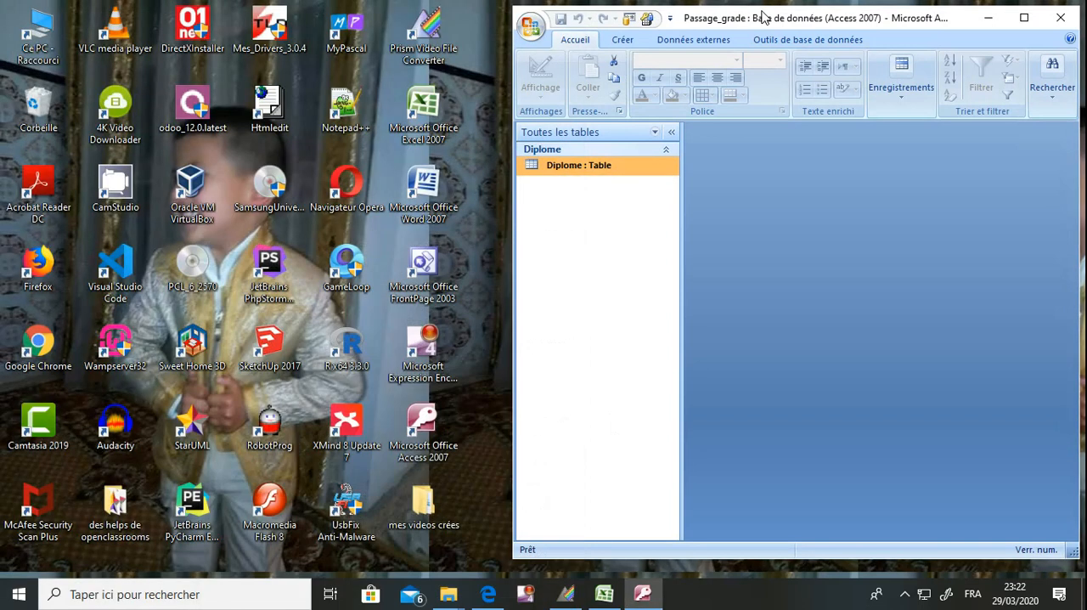
# Start an Excel import into a new table of the database, using the Grade workbook from the working folder as source
pyautogui.doubleClick(763, 13)
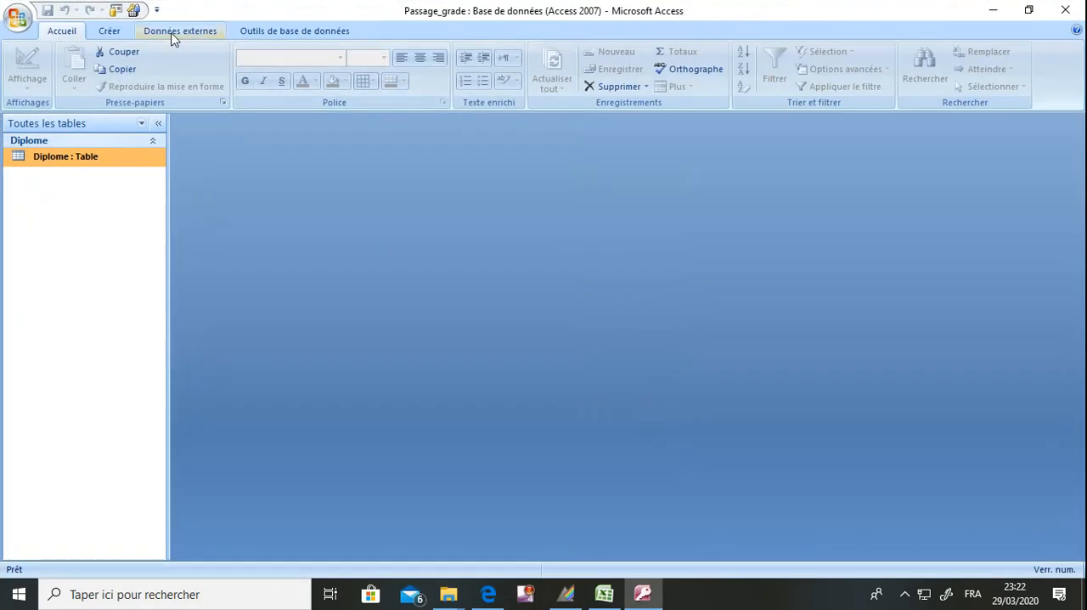
pyautogui.click(171, 34)
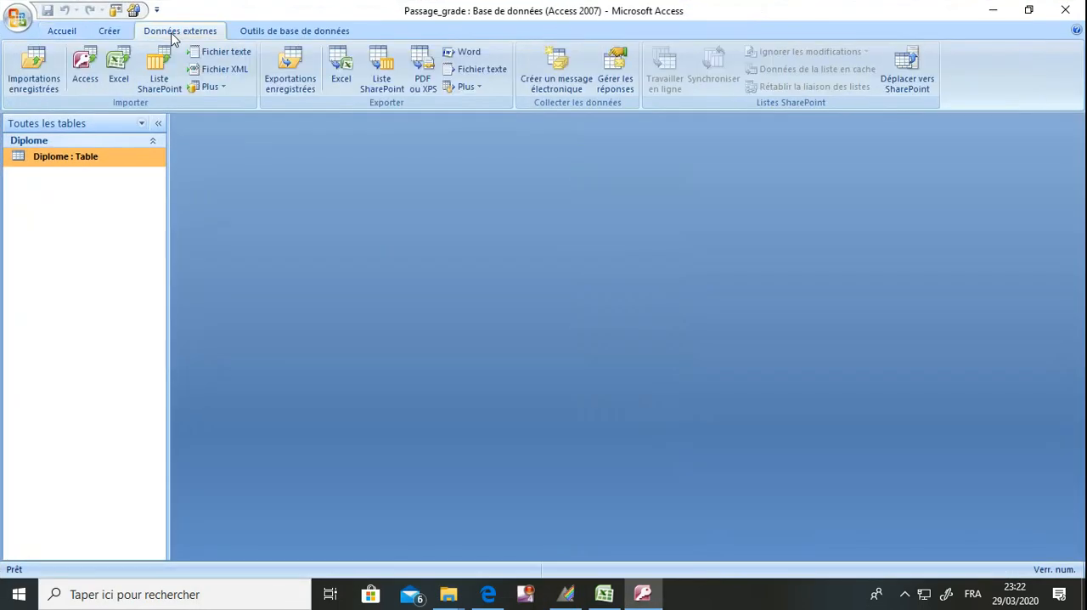
pyautogui.click(107, 69)
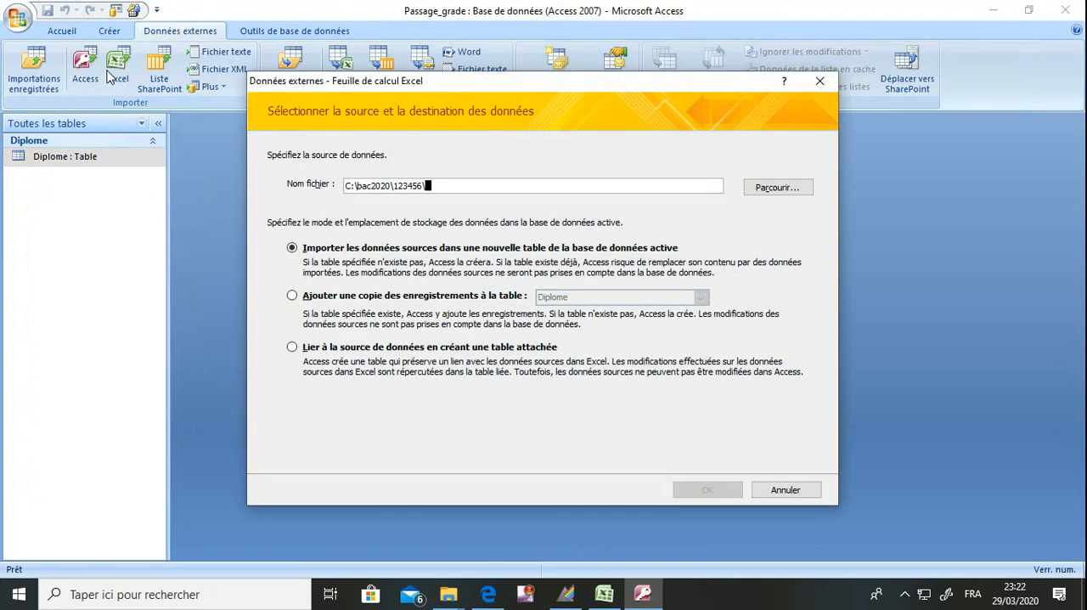
pyautogui.tripleClick(376, 185)
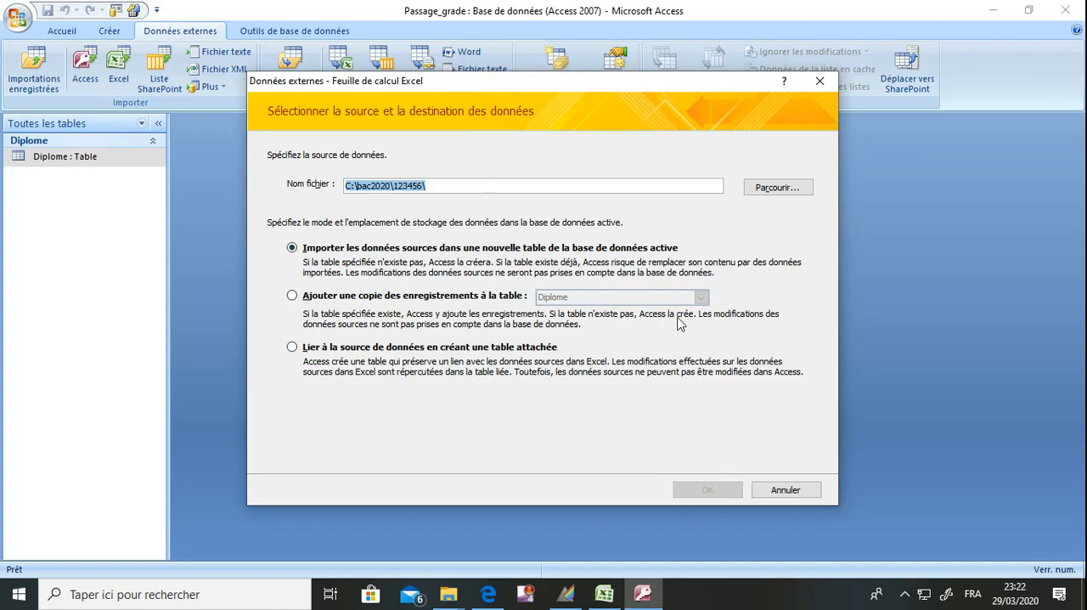
pyautogui.click(780, 187)
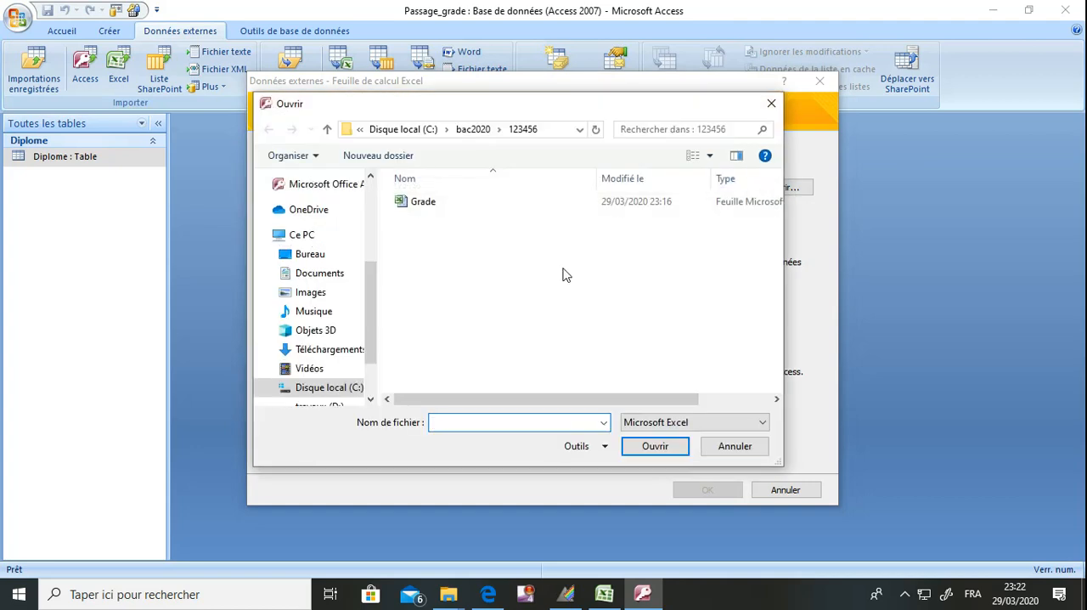
pyautogui.click(443, 207)
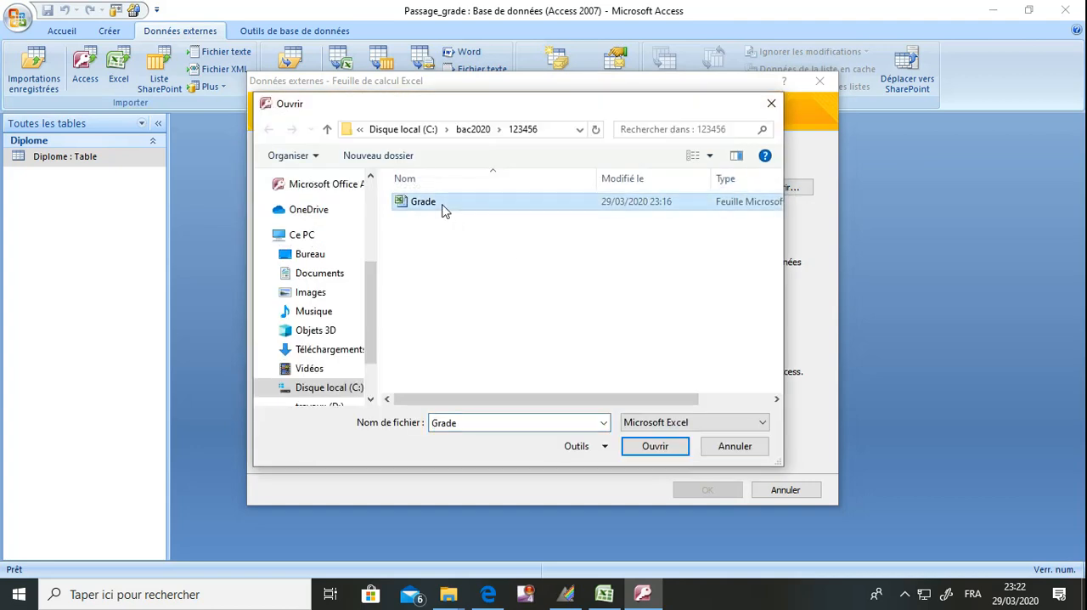
pyautogui.click(649, 446)
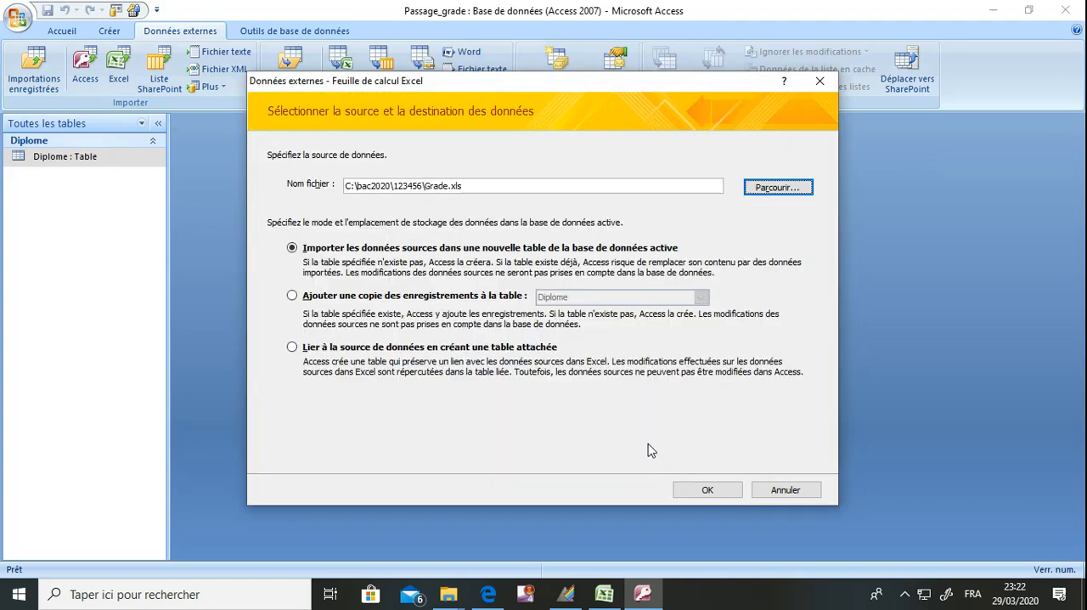
pyautogui.click(706, 491)
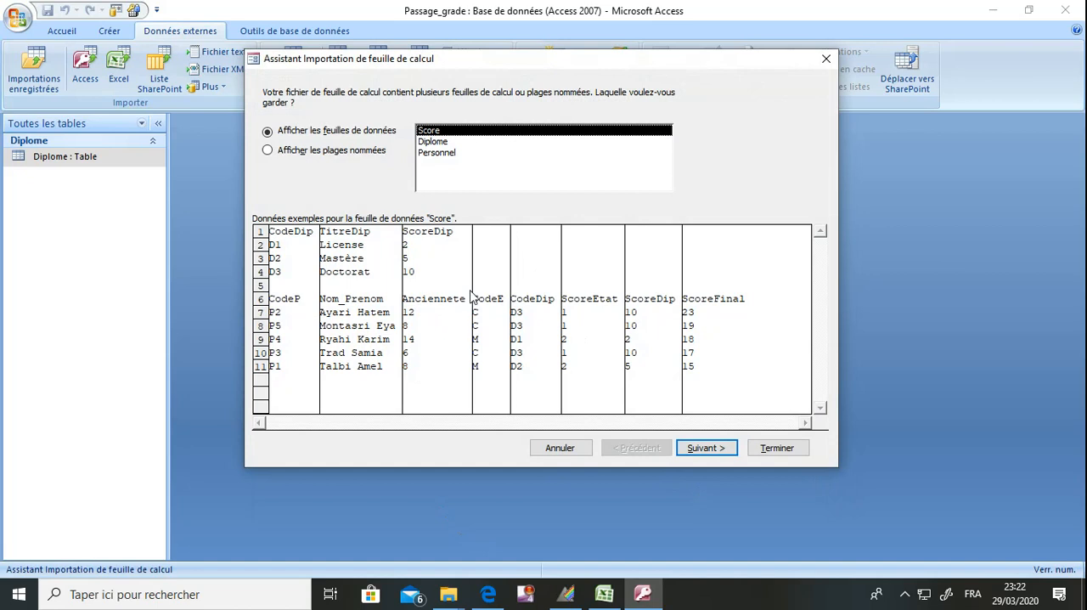
# Choose the Personnel sheet, compare it with the exam statement, and use its first row as column headings
pyautogui.click(437, 153)
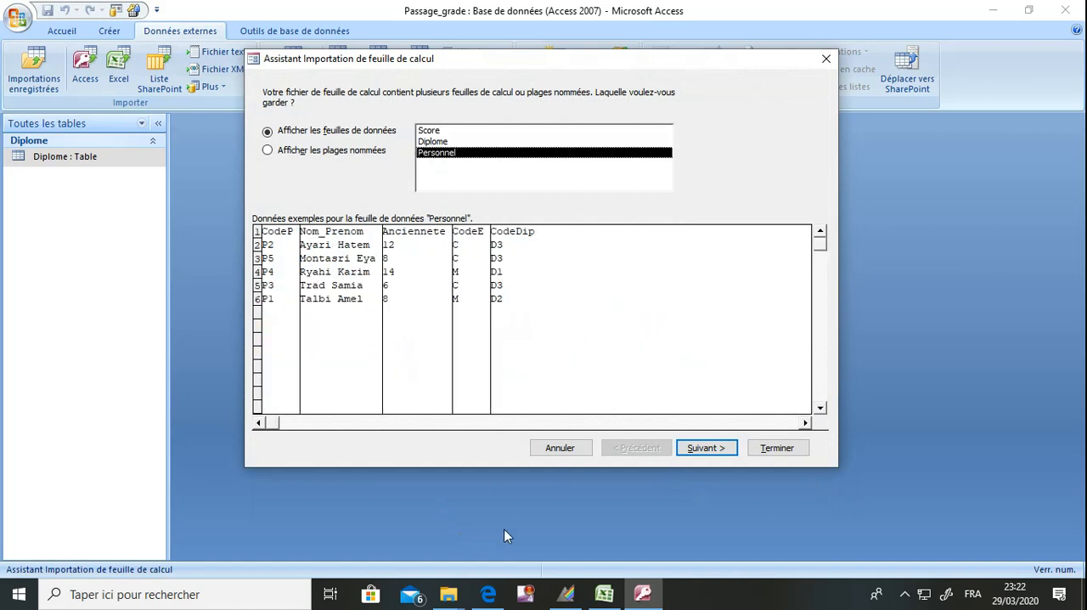
pyautogui.click(489, 594)
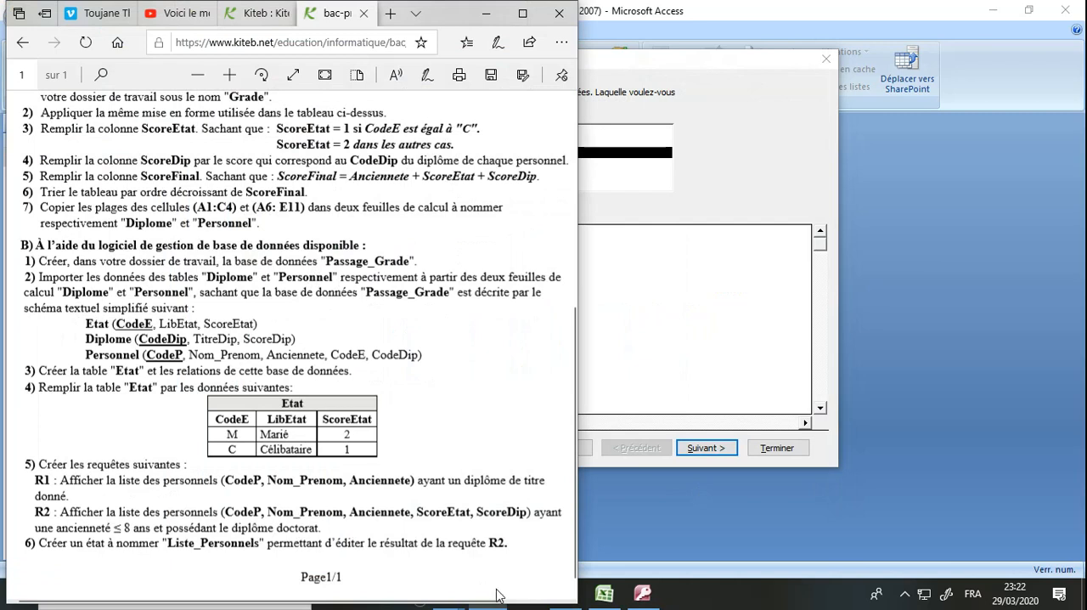
pyautogui.click(486, 13)
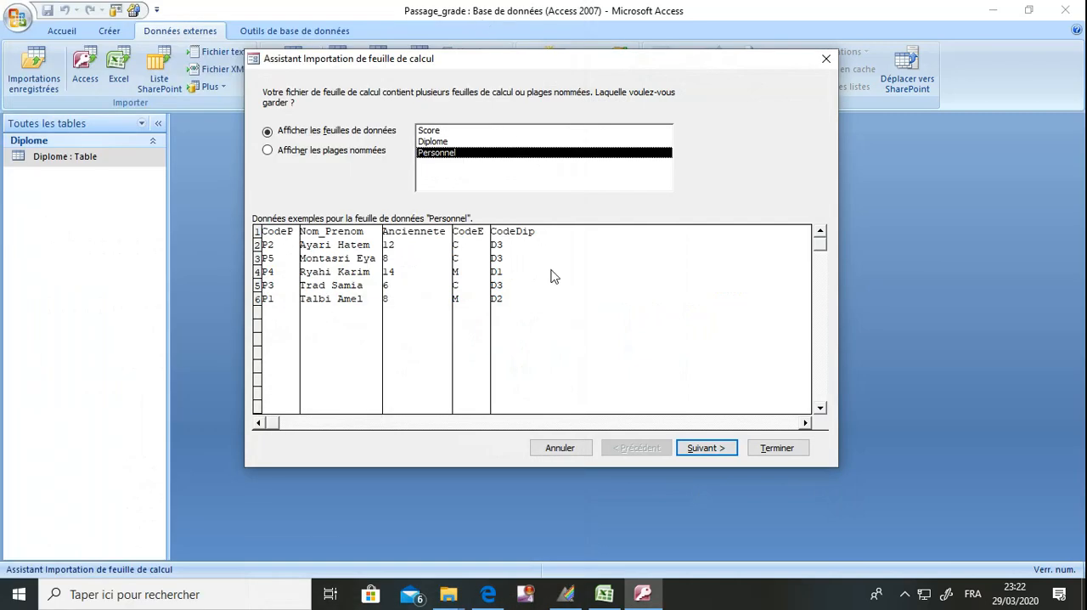
pyautogui.click(718, 450)
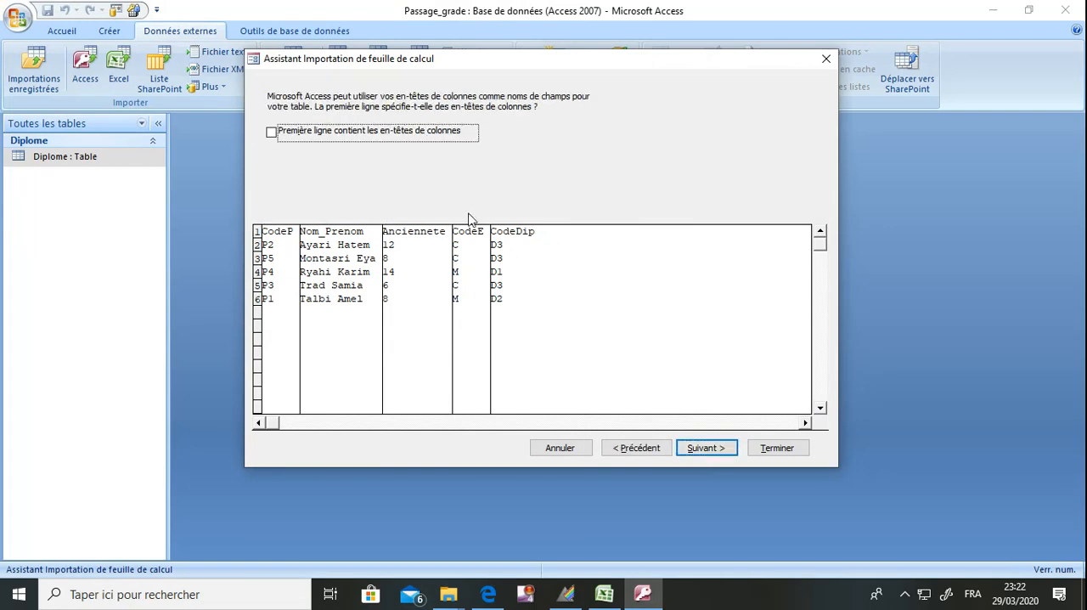
pyautogui.click(420, 141)
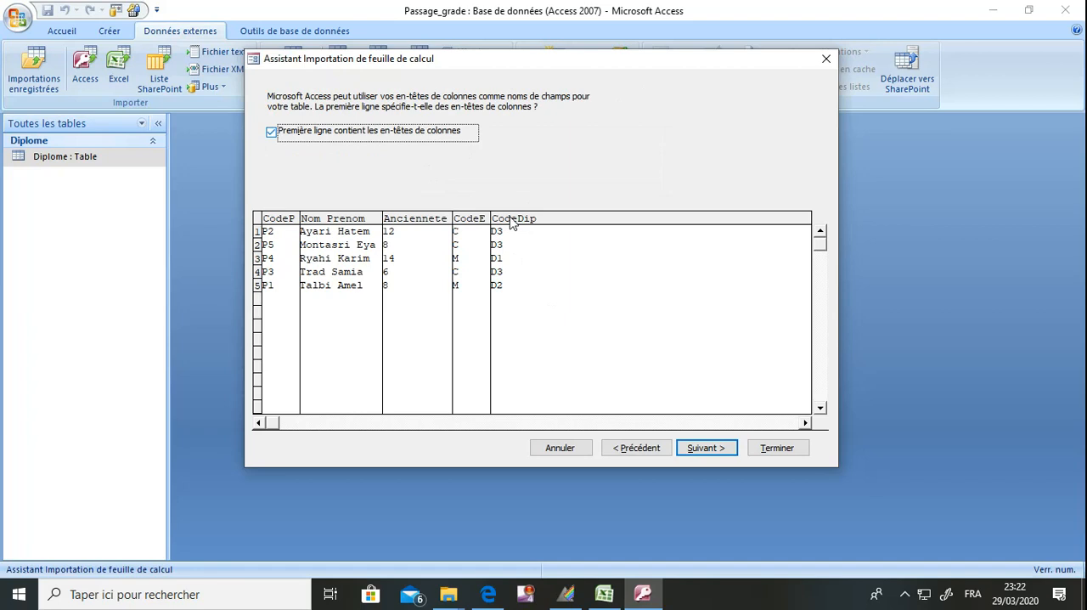
pyautogui.click(693, 450)
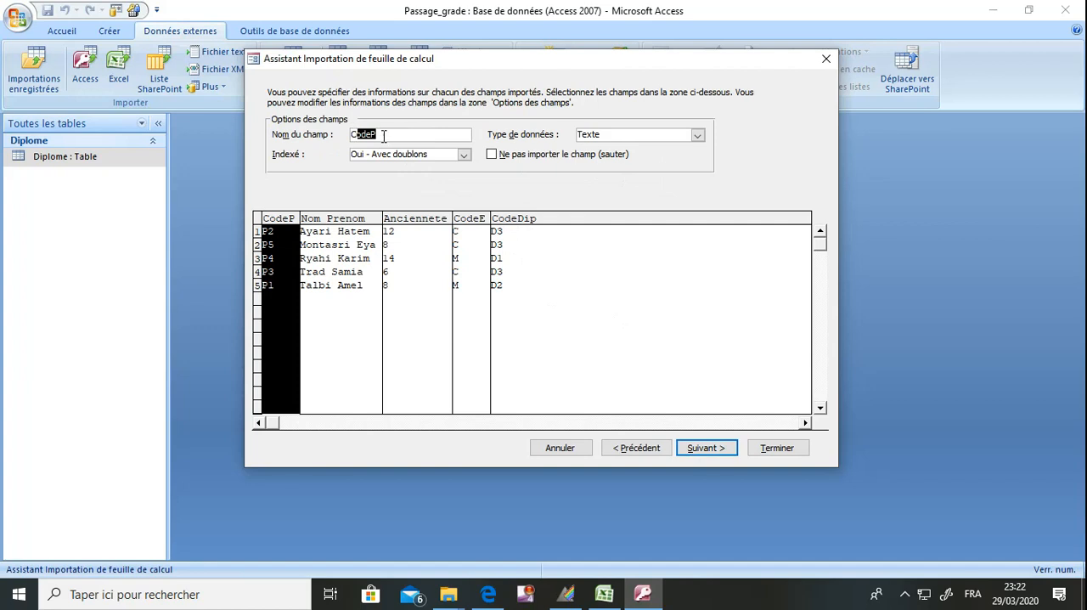
# Keep the default options for the Personnel fields and choose CodeP as the primary key
pyautogui.click(598, 133)
pyautogui.click(289, 265)
pyautogui.click(720, 451)
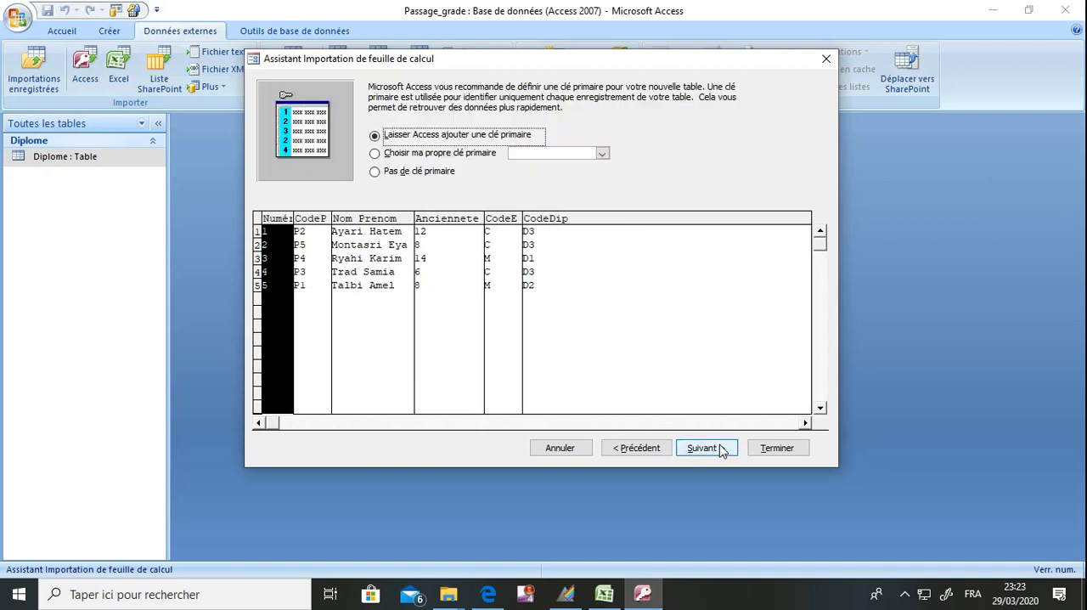
pyautogui.click(470, 155)
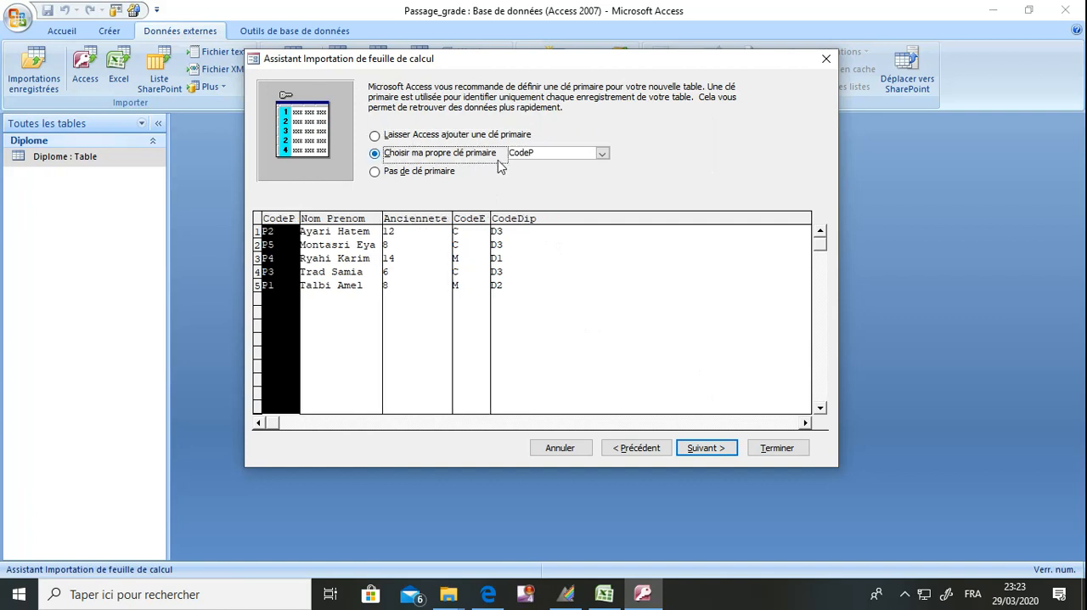
pyautogui.click(608, 160)
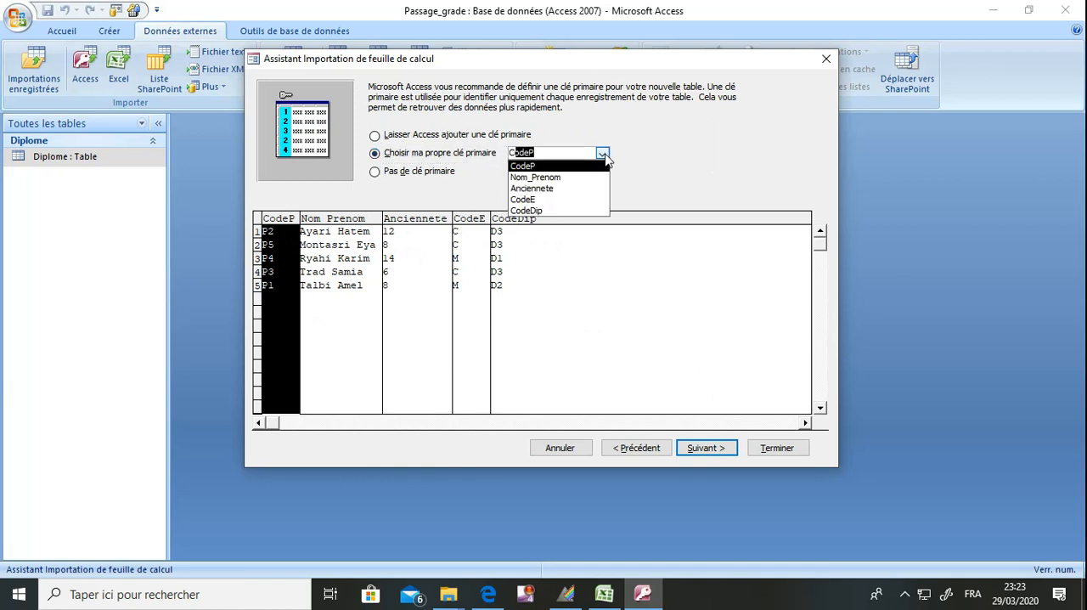
pyautogui.click(600, 165)
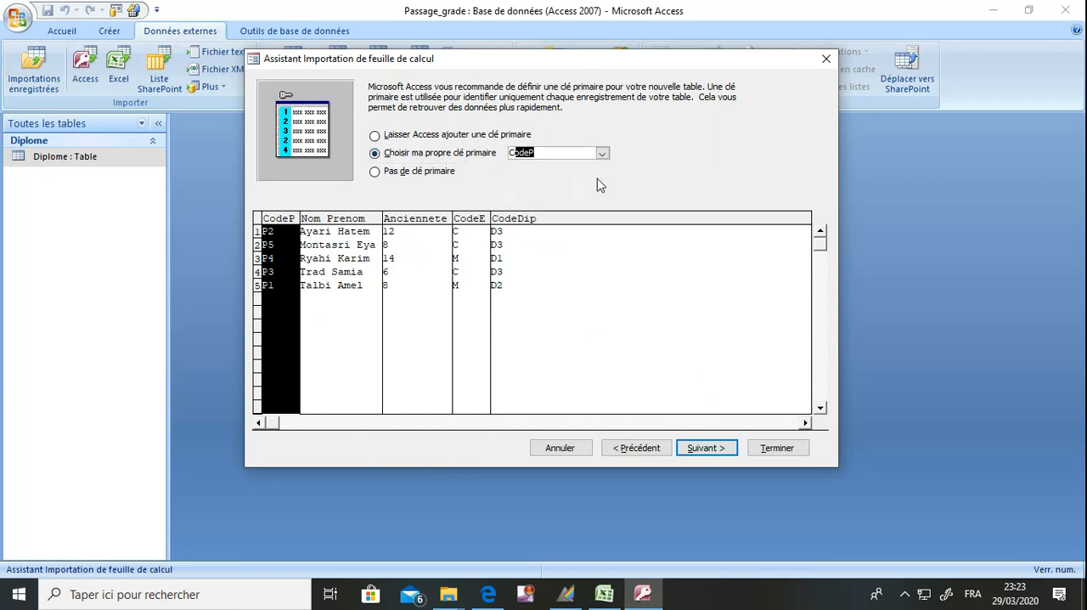
# Finish importing into the table Personnel without structure analysis and without saving the import steps
pyautogui.click(708, 447)
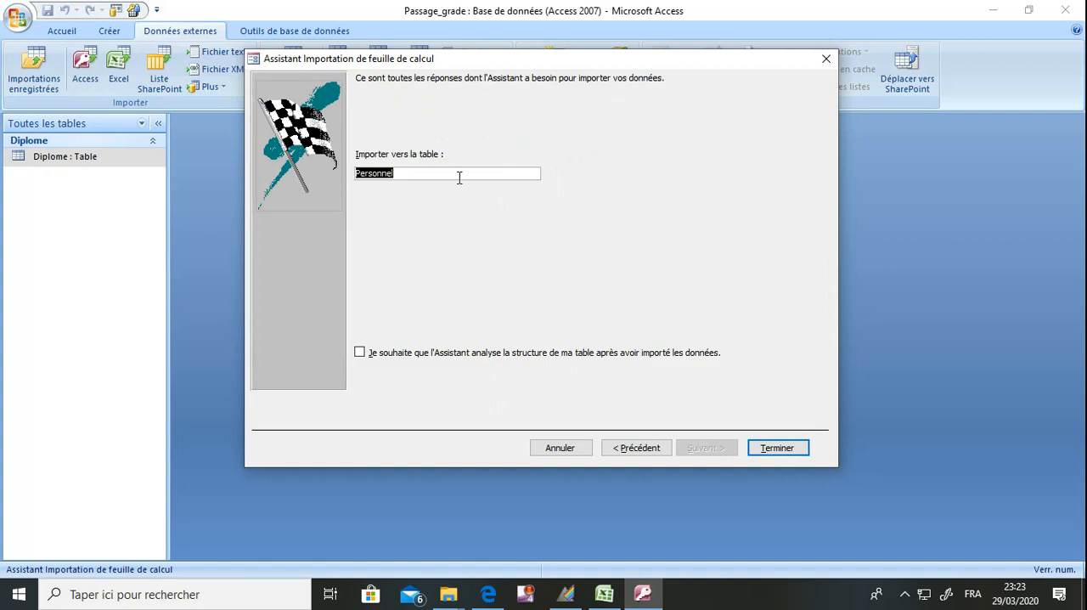
pyautogui.click(776, 452)
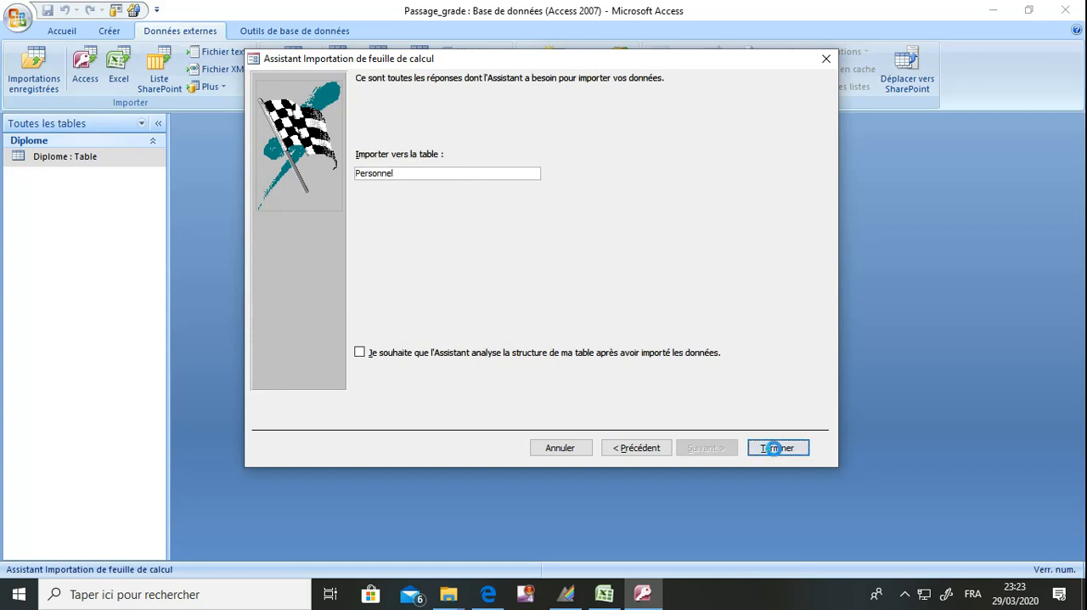
pyautogui.click(788, 491)
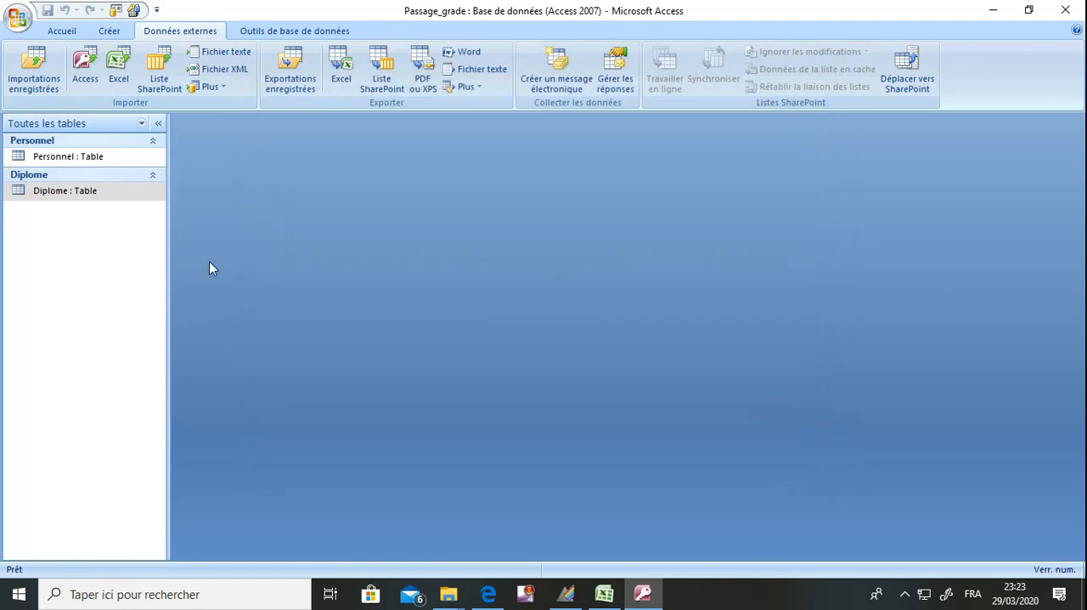
# Review the imported Personnel table's records, inspect its field types and primary key in Design view, and close it
pyautogui.doubleClick(90, 159)
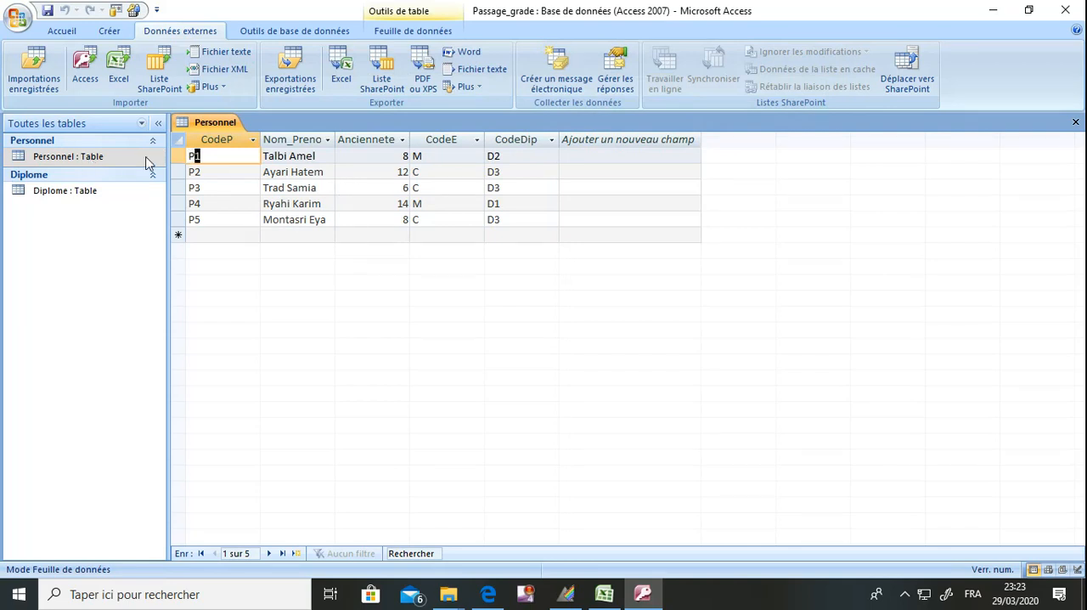
pyautogui.rightClick(99, 161)
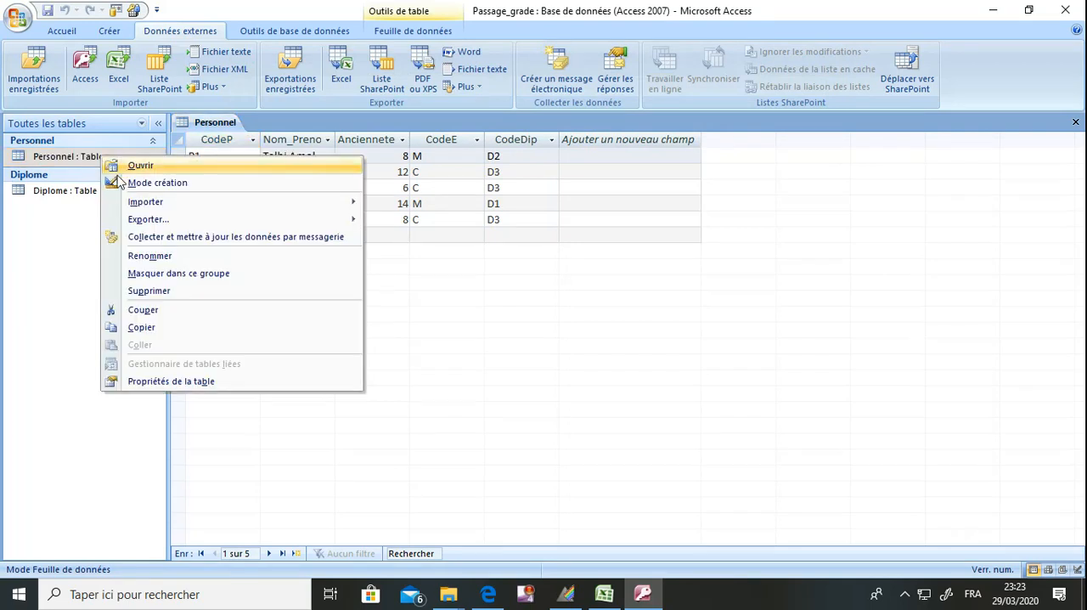
pyautogui.click(119, 183)
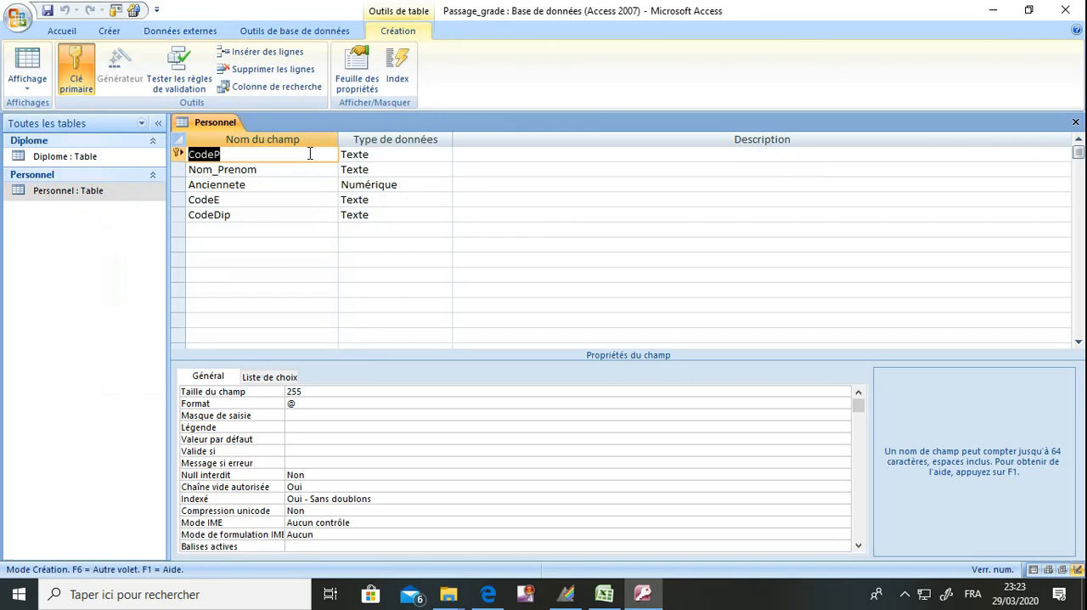
pyautogui.click(1076, 122)
# Reduce the Access window and consult question 3 and the Etat table's schema in the exam statement in the browser
pyautogui.click(1029, 10)
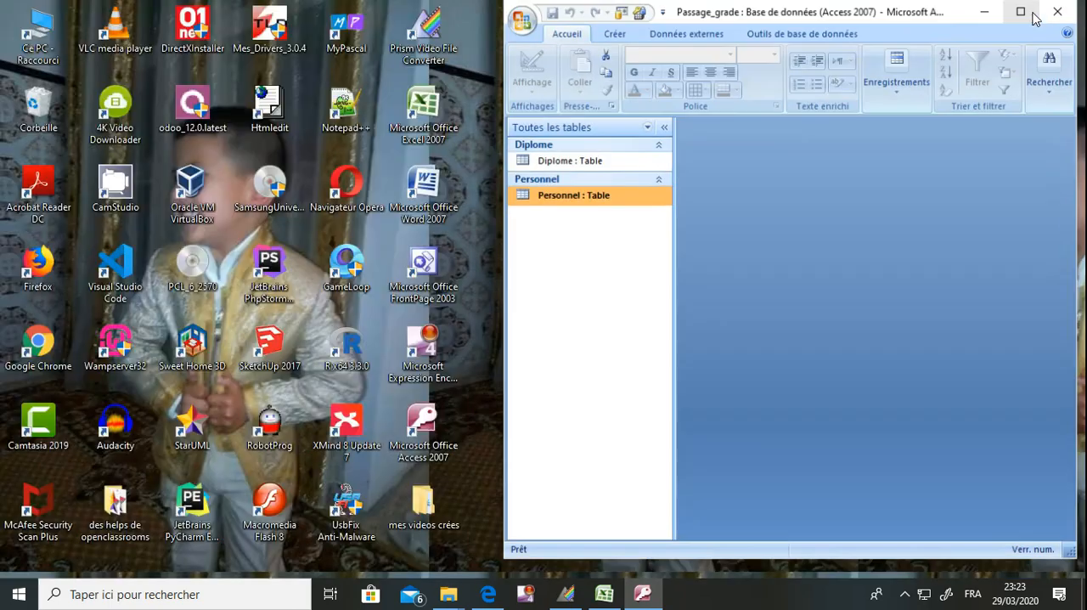
pyautogui.click(489, 595)
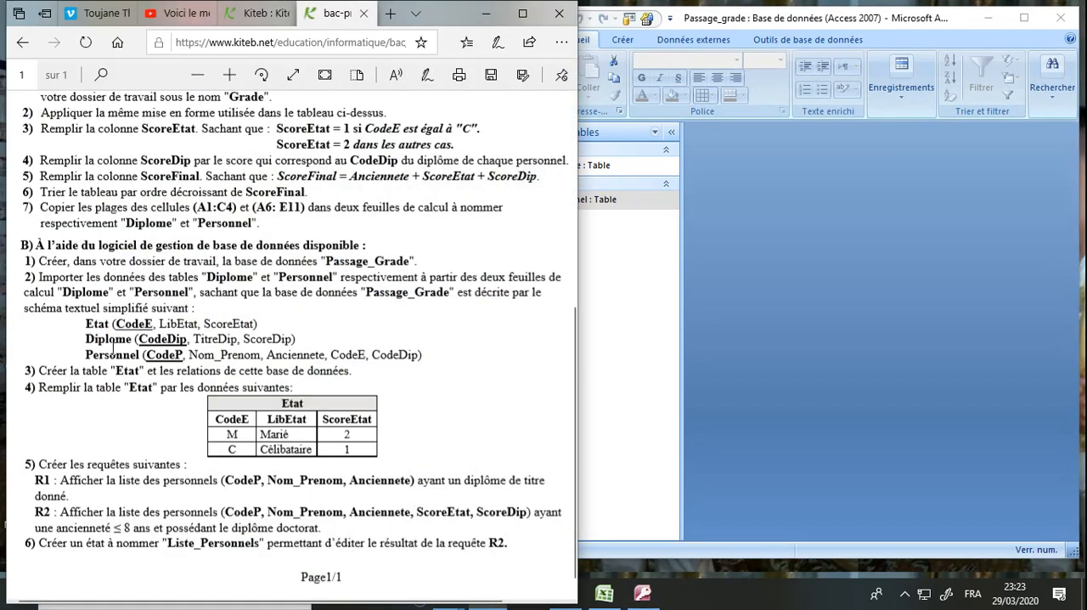
pyautogui.moveTo(60, 374); pyautogui.dragTo(281, 368)
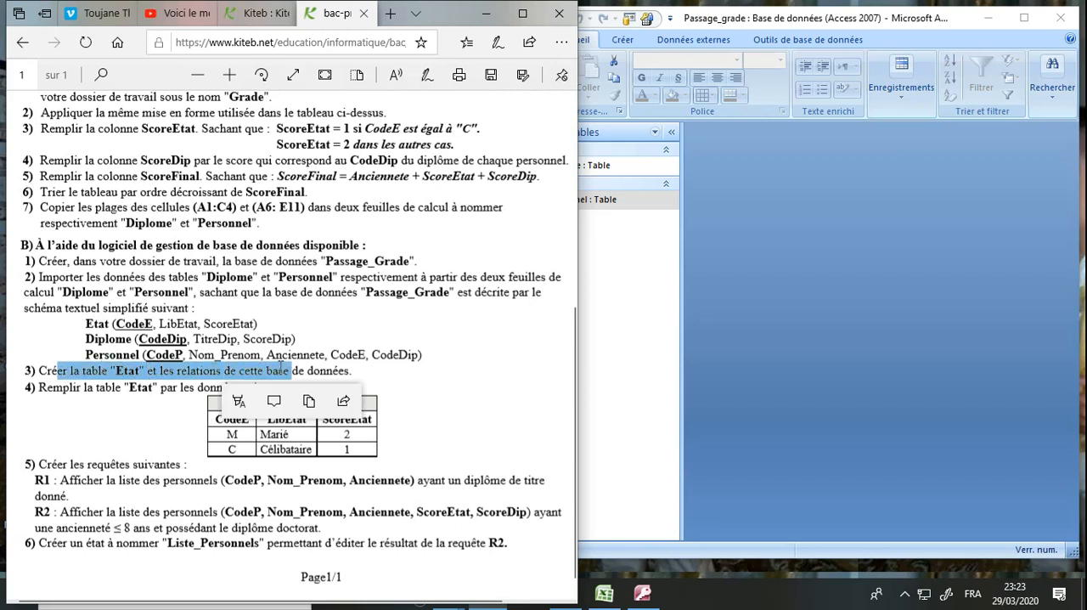
pyautogui.click(626, 360)
pyautogui.click(143, 327)
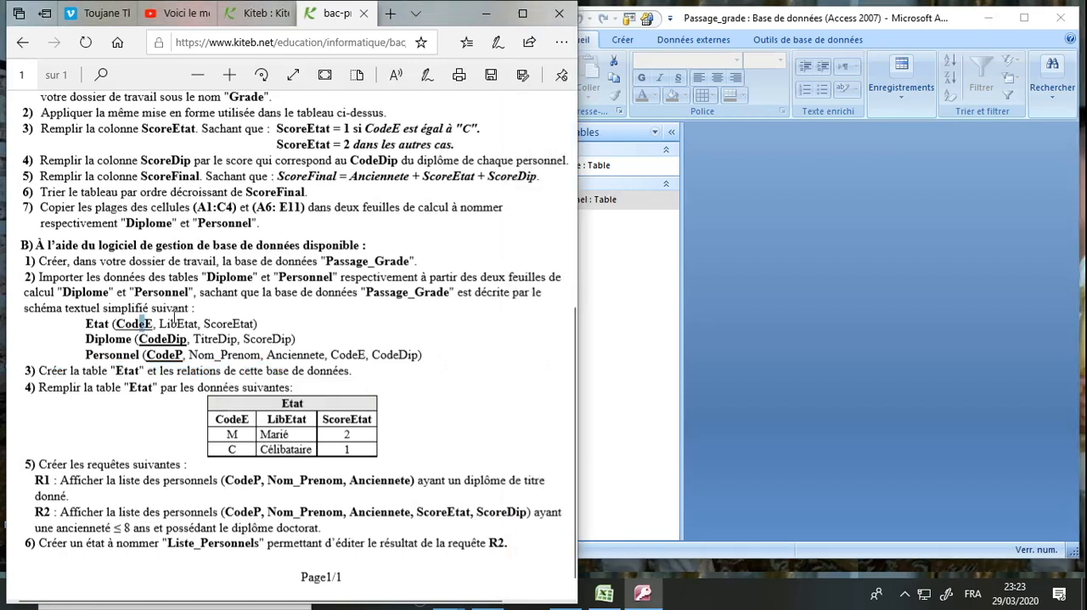
pyautogui.moveTo(143, 324); pyautogui.dragTo(251, 324)
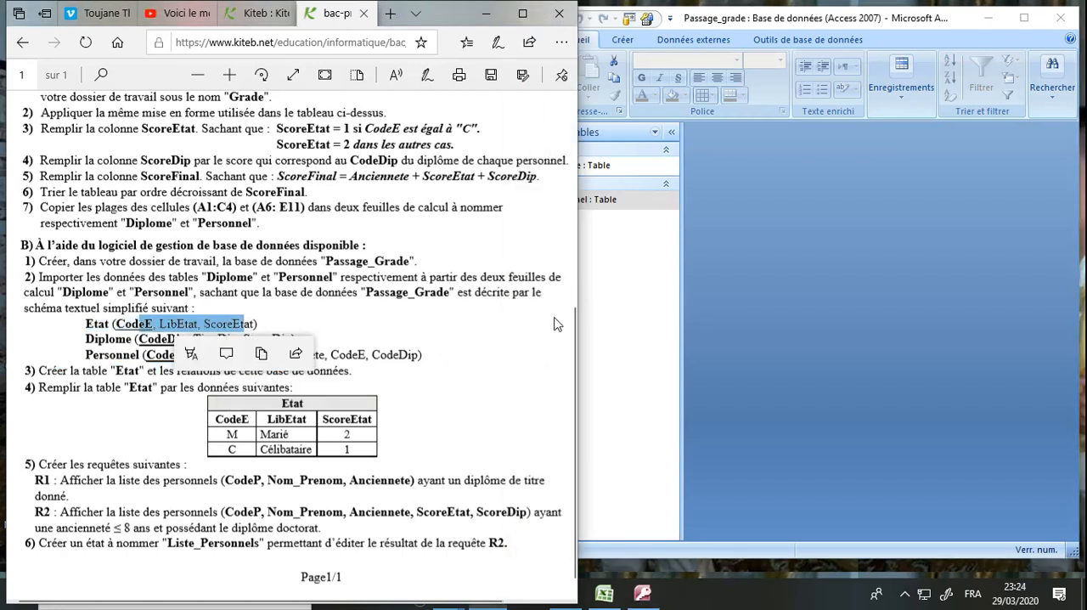
pyautogui.click(619, 306)
# Create a new table in Design view and add the fields CodeE and LibEtat with the data type Texte
pyautogui.click(622, 39)
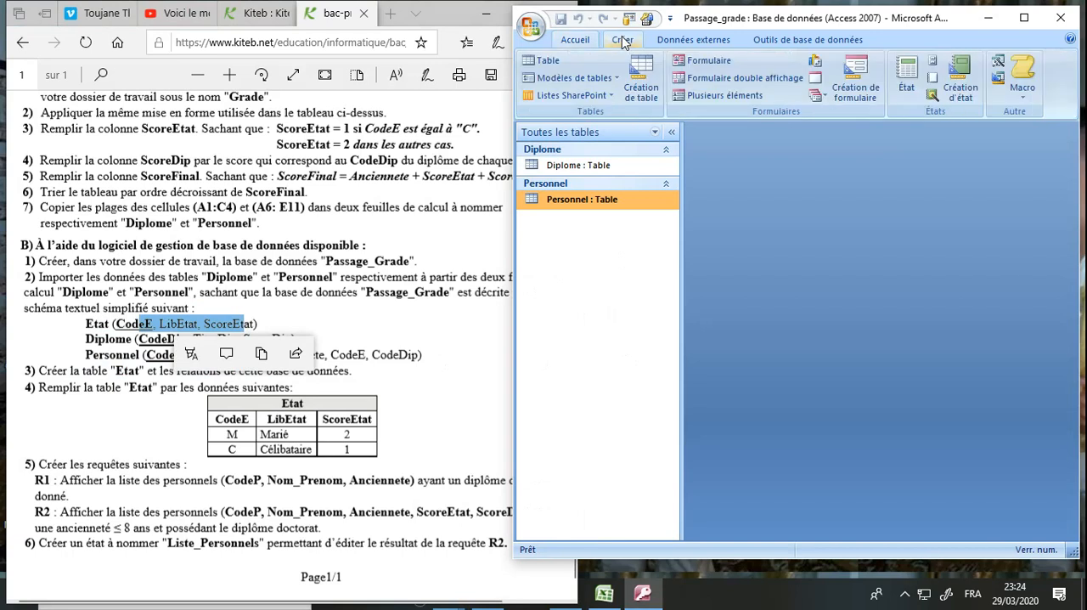
pyautogui.click(643, 78)
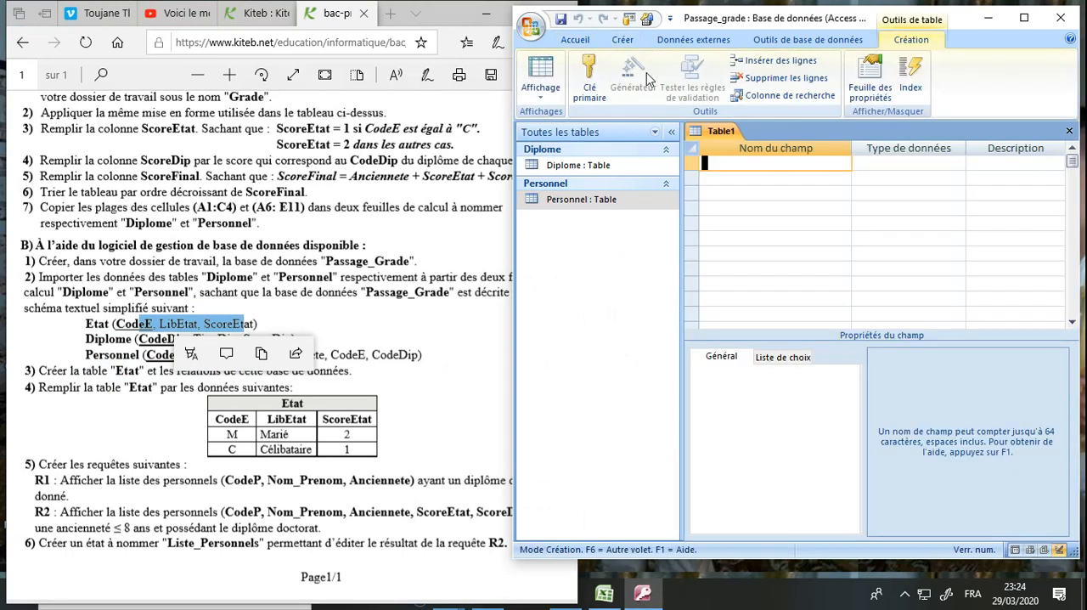
pyautogui.write('CodeE')
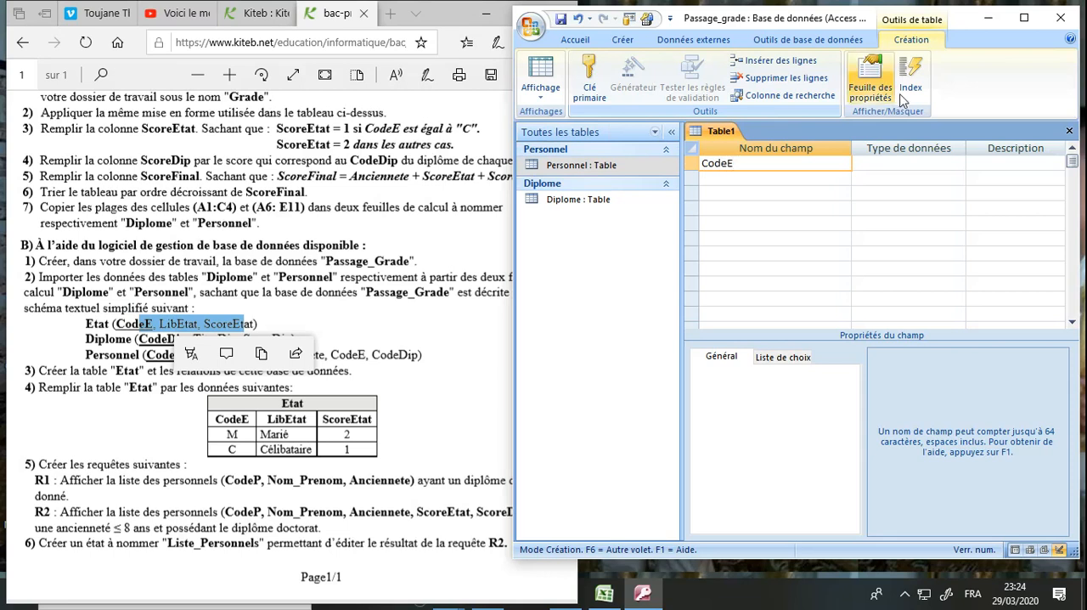
pyautogui.click(926, 165)
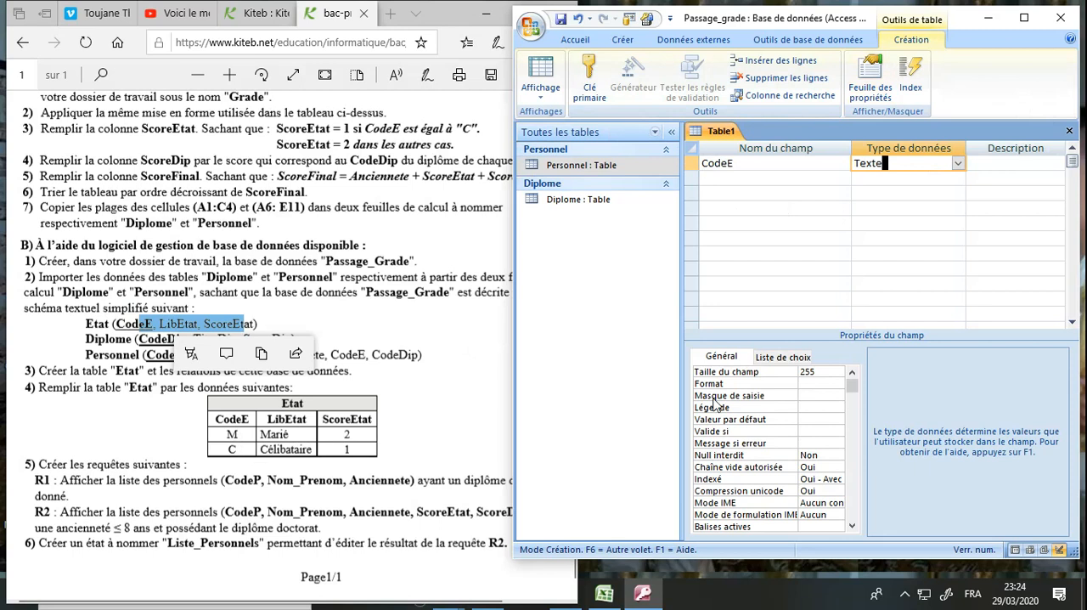
pyautogui.click(723, 177)
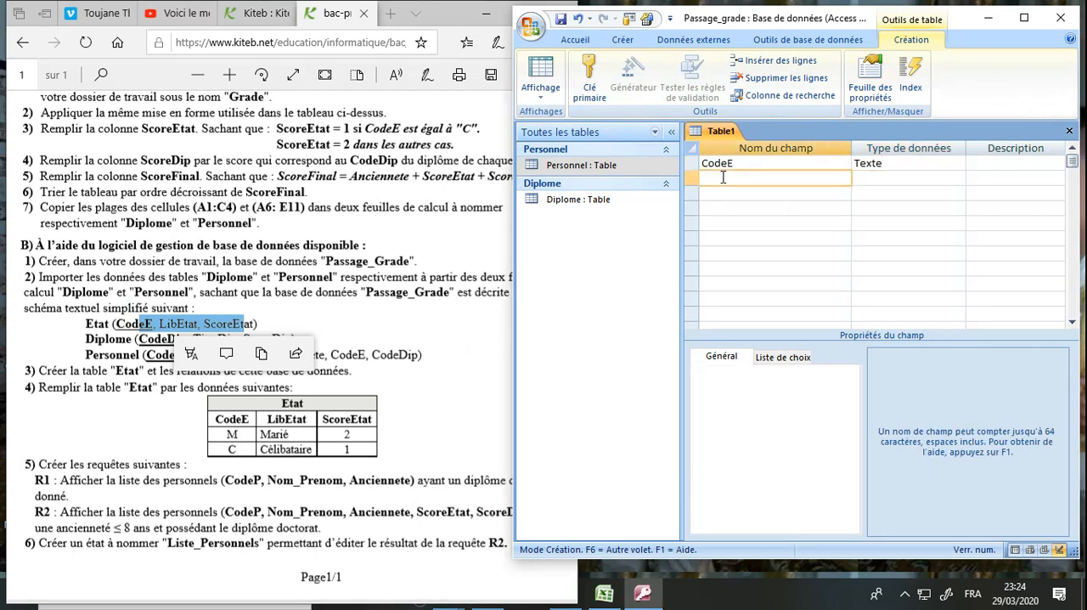
pyautogui.write('LibEtat')
pyautogui.click(868, 178)
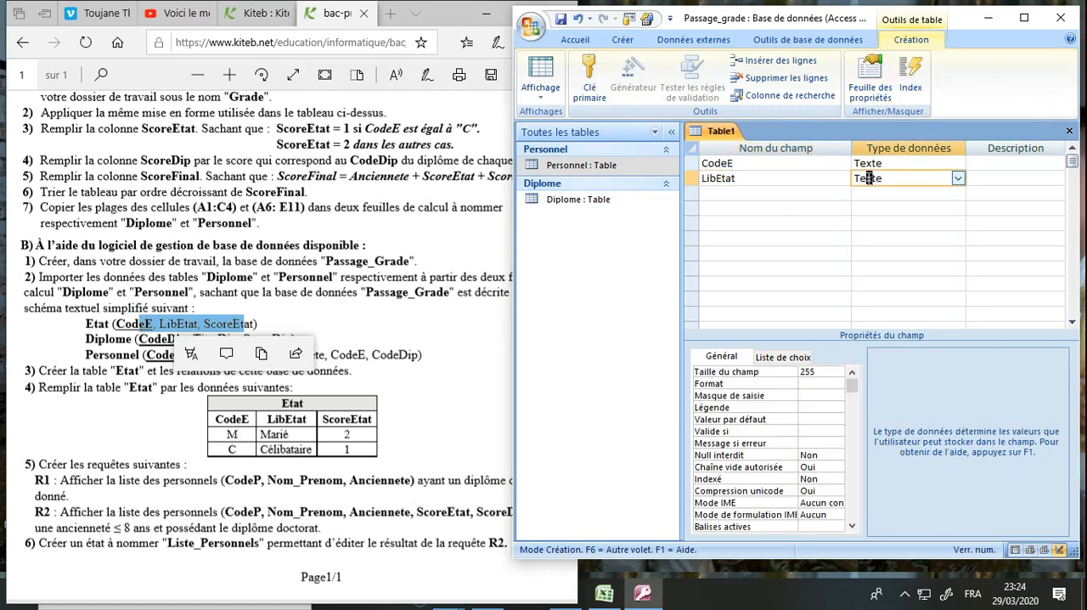
# Add a third field ScoreEtat with the data type Numérique and the field size Entier
pyautogui.click(790, 193)
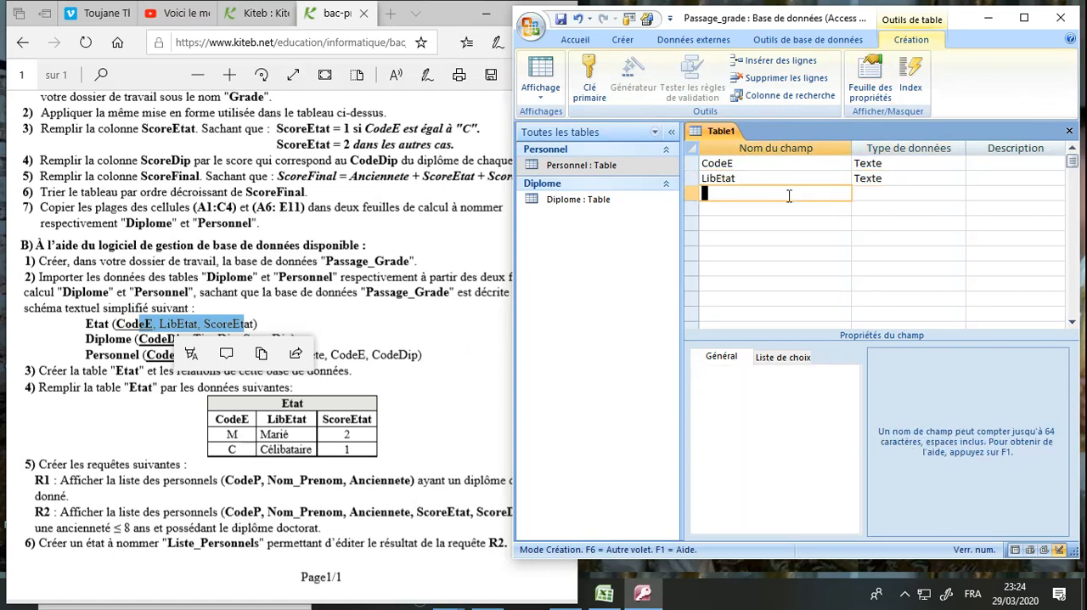
pyautogui.write('ScoreEtat')
pyautogui.click(876, 196)
pyautogui.click(959, 194)
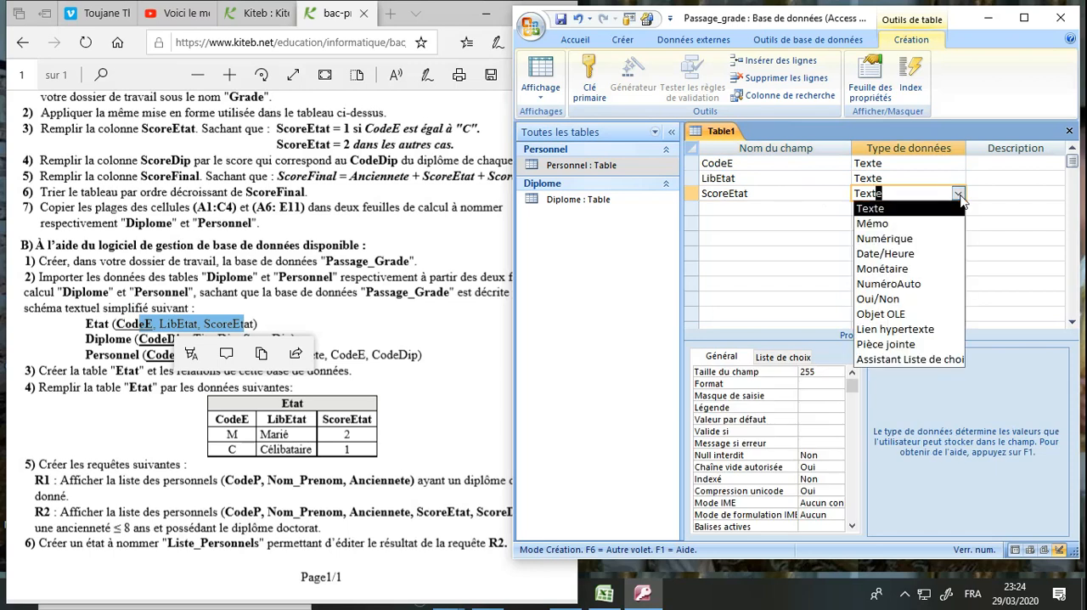
pyautogui.click(924, 239)
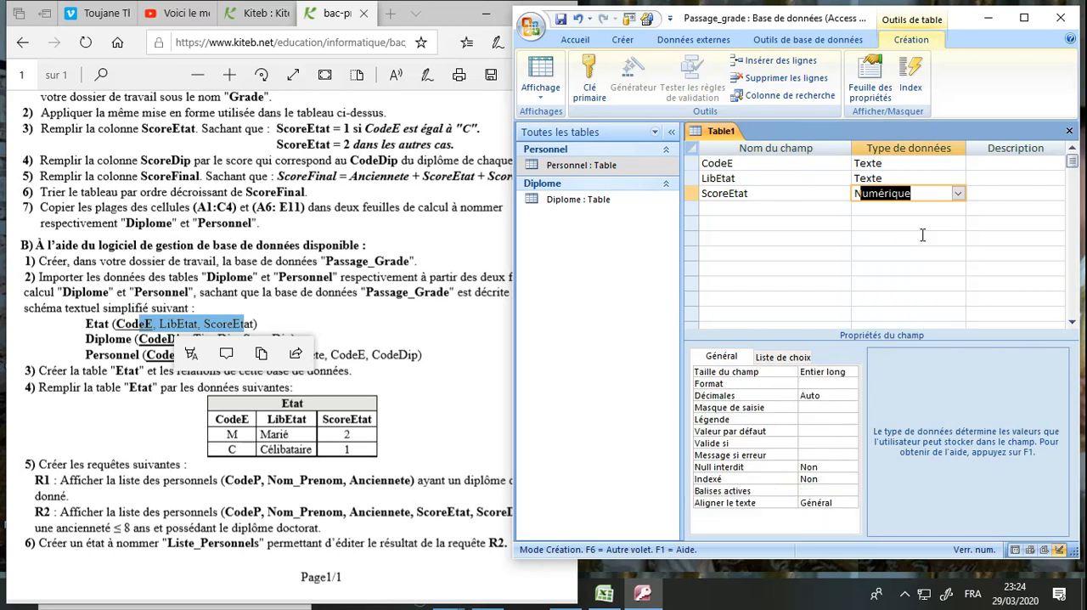
pyautogui.click(832, 371)
pyautogui.click(851, 372)
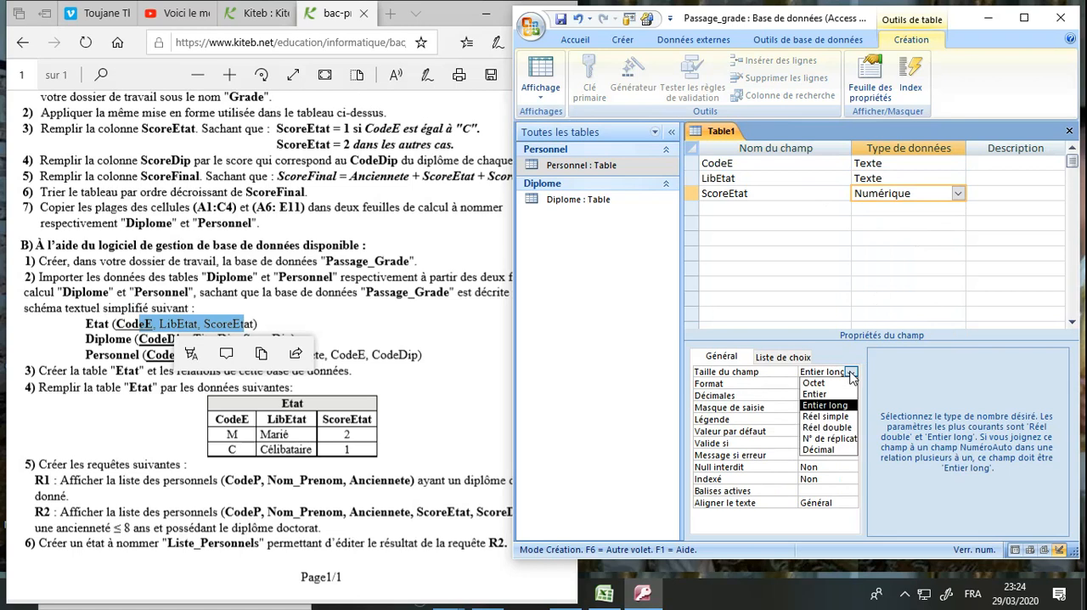
pyautogui.click(837, 395)
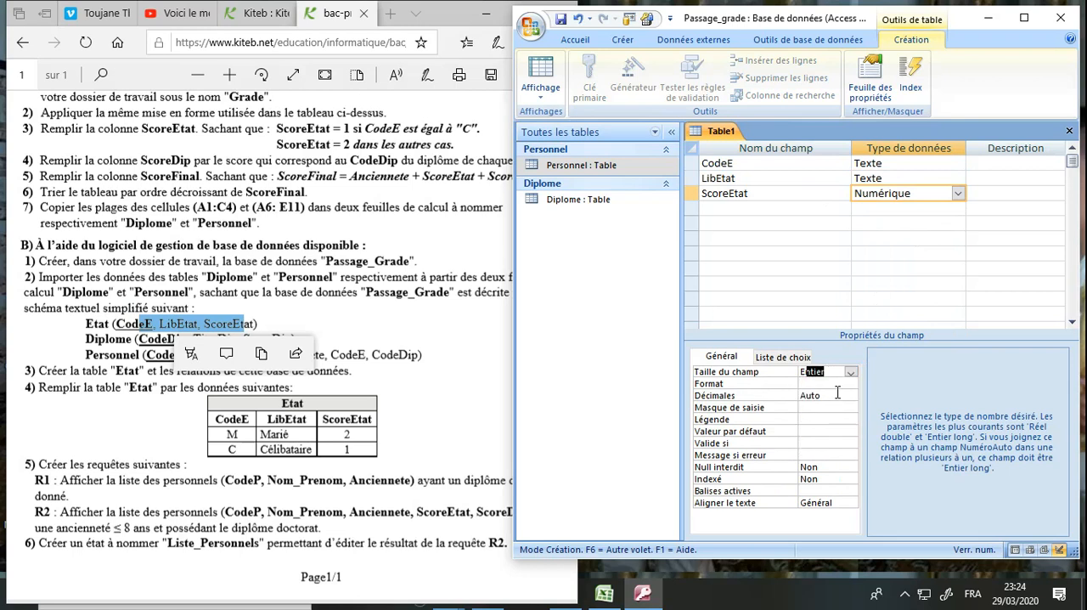
# Make CodeE the primary key and save the table as Etat
pyautogui.click(727, 163)
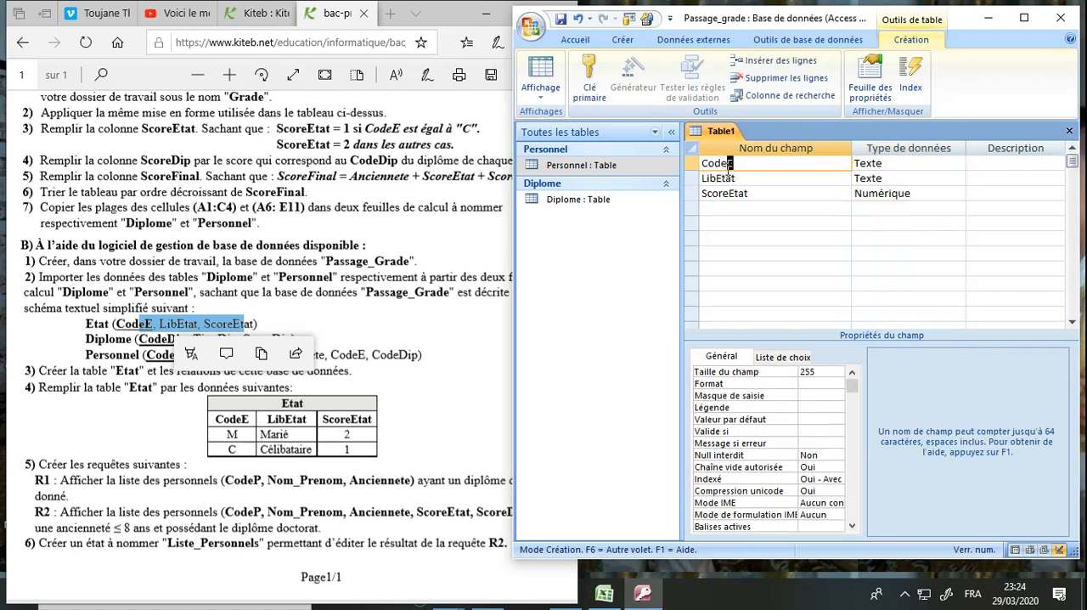
pyautogui.click(600, 88)
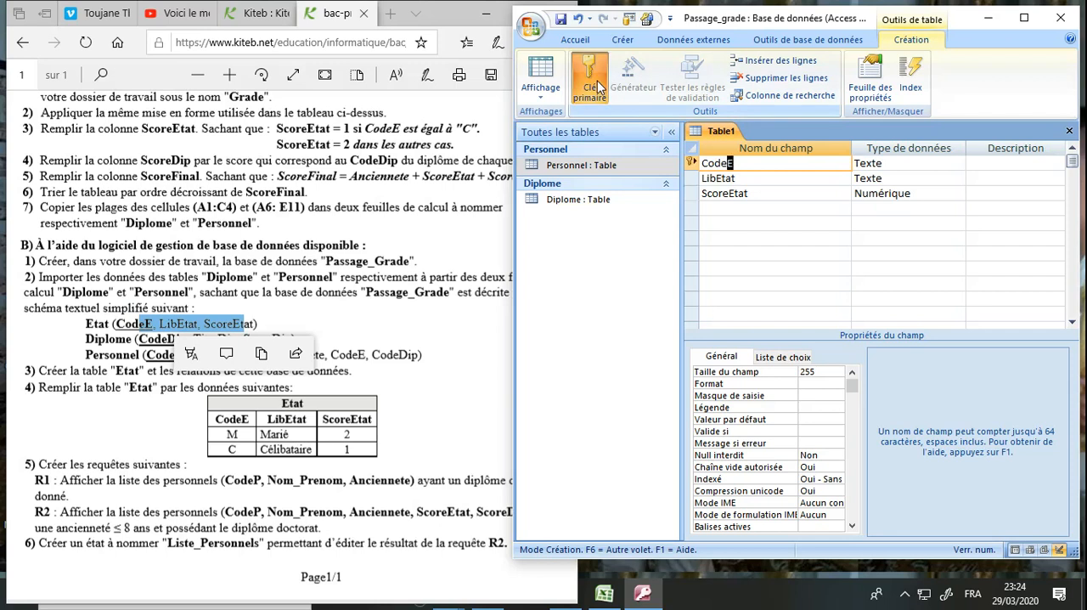
pyautogui.click(563, 18)
pyautogui.write('Etat')
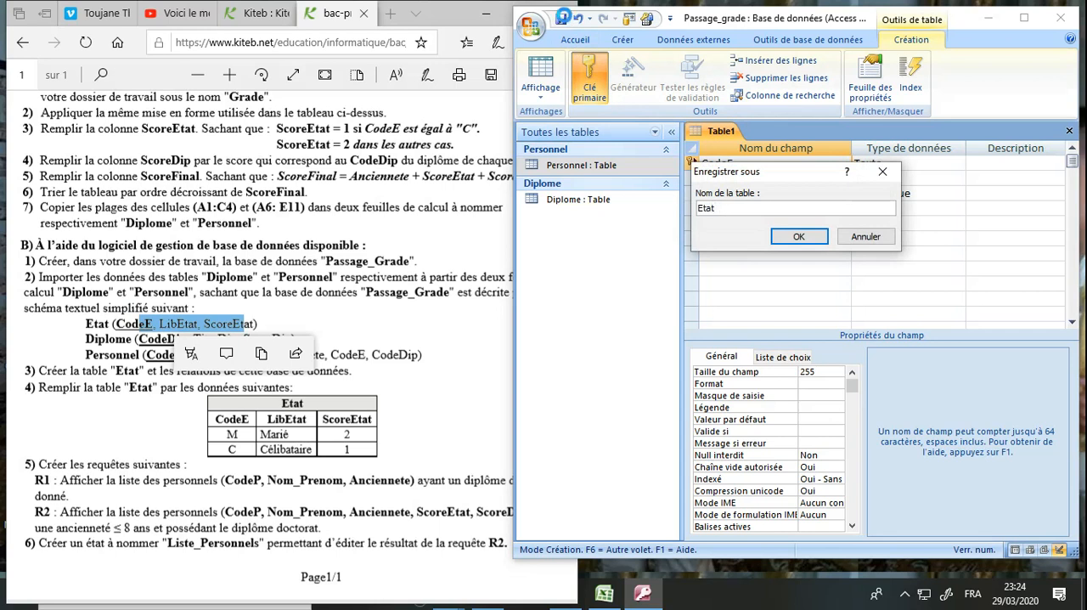
pyautogui.press('Return')
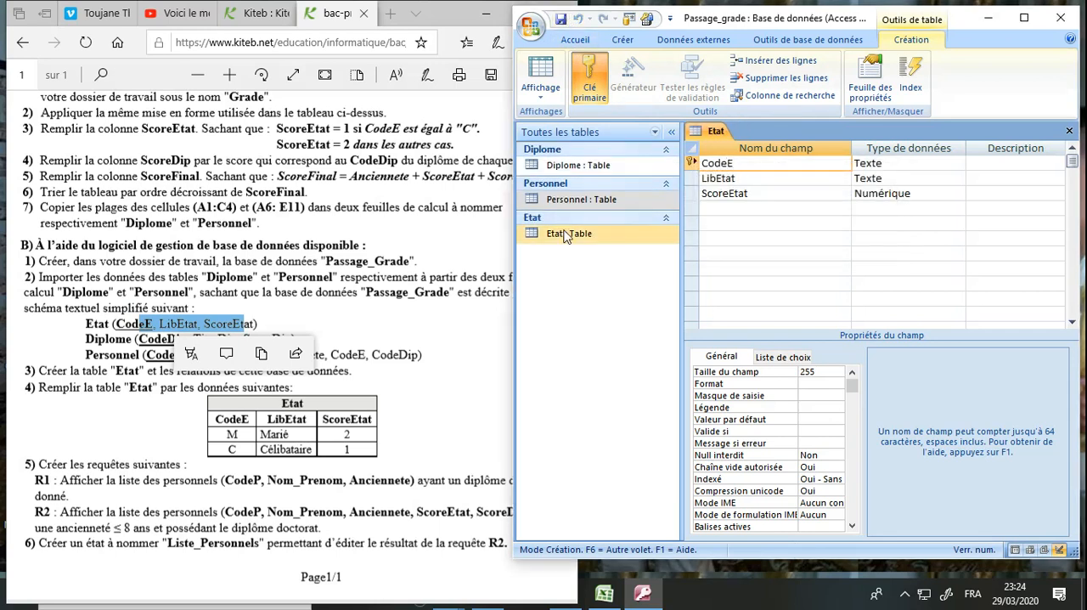
# Check the Etat table in Datasheet view, close it, and reread question 3 of the exam statement
pyautogui.doubleClick(567, 236)
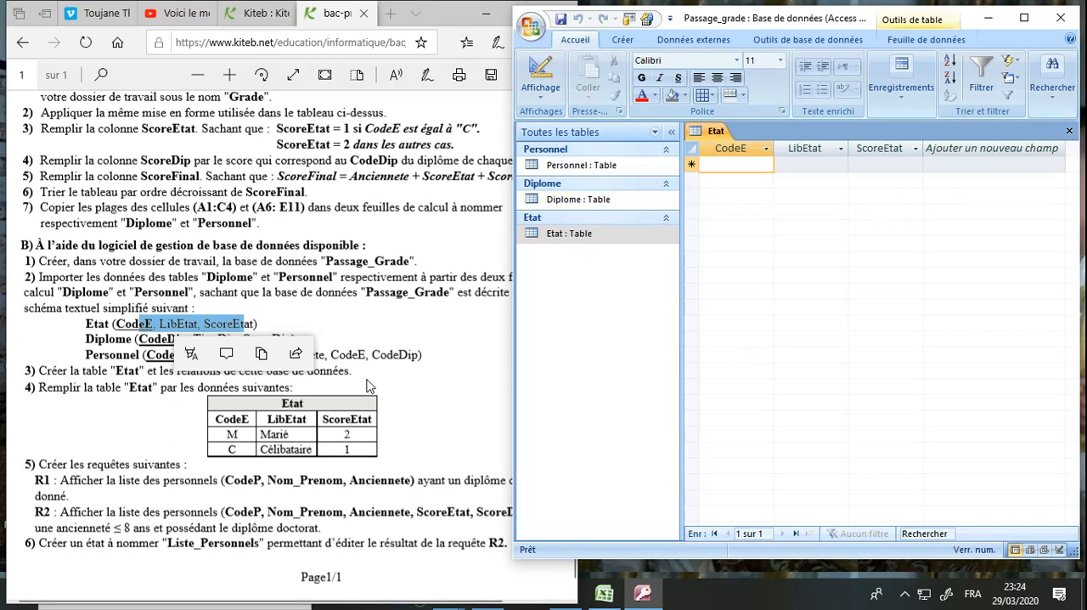
pyautogui.click(370, 387)
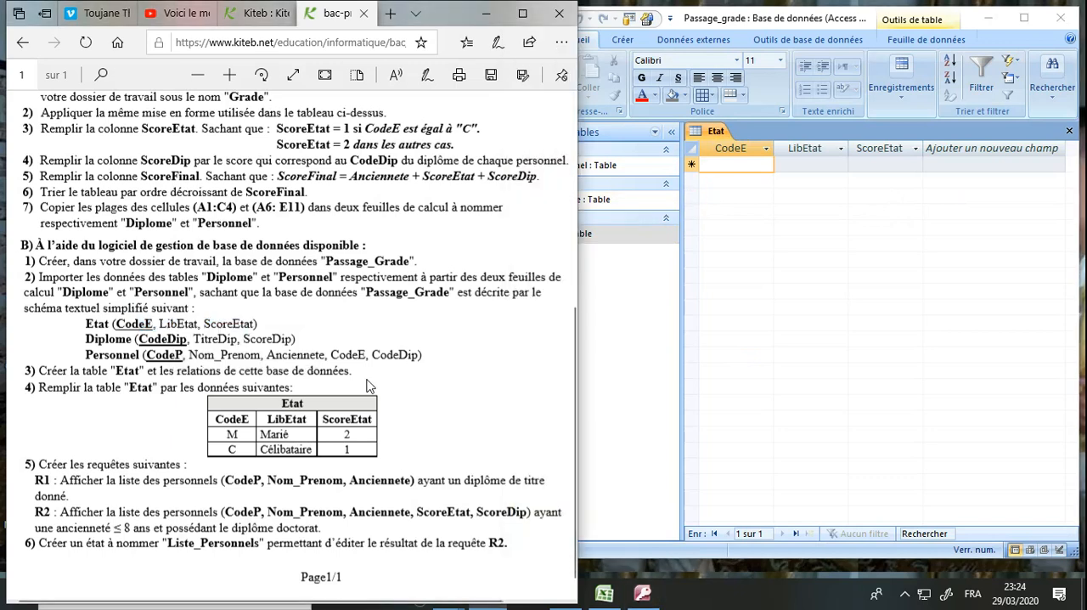
pyautogui.click(613, 335)
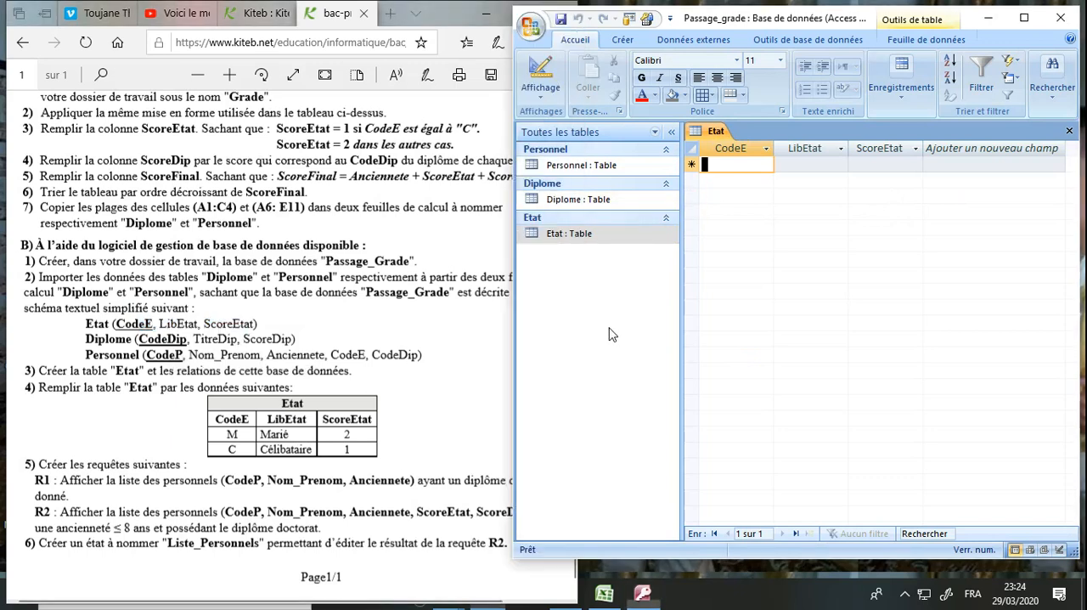
pyautogui.click(1069, 133)
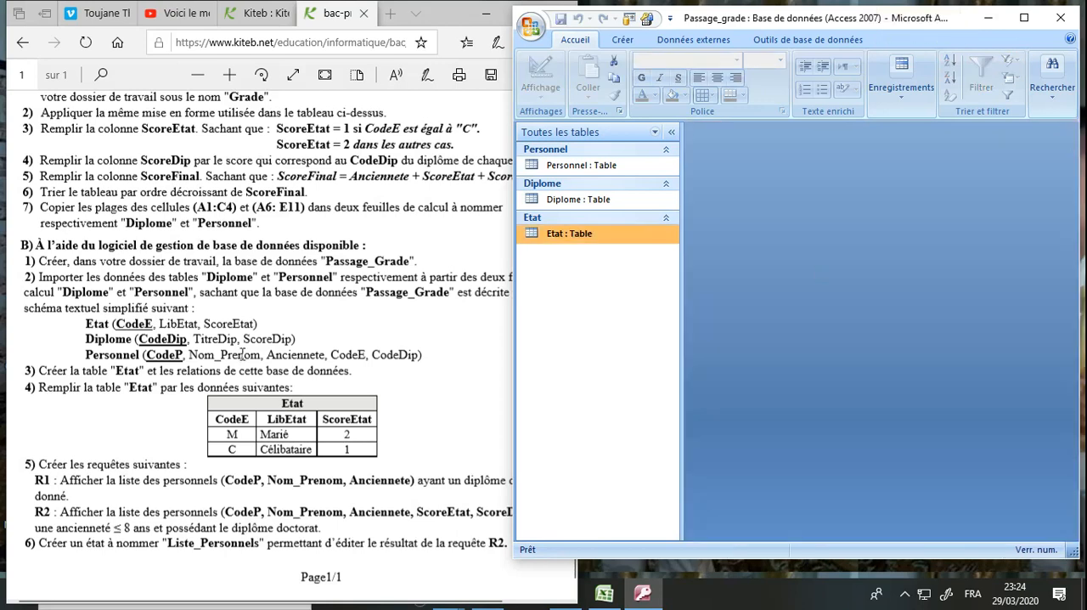
pyautogui.moveTo(39, 371); pyautogui.dragTo(267, 371)
# Add the tables Diplome, Etat and Personnel to the Relationships window and place Personnel below the other two
pyautogui.click(646, 317)
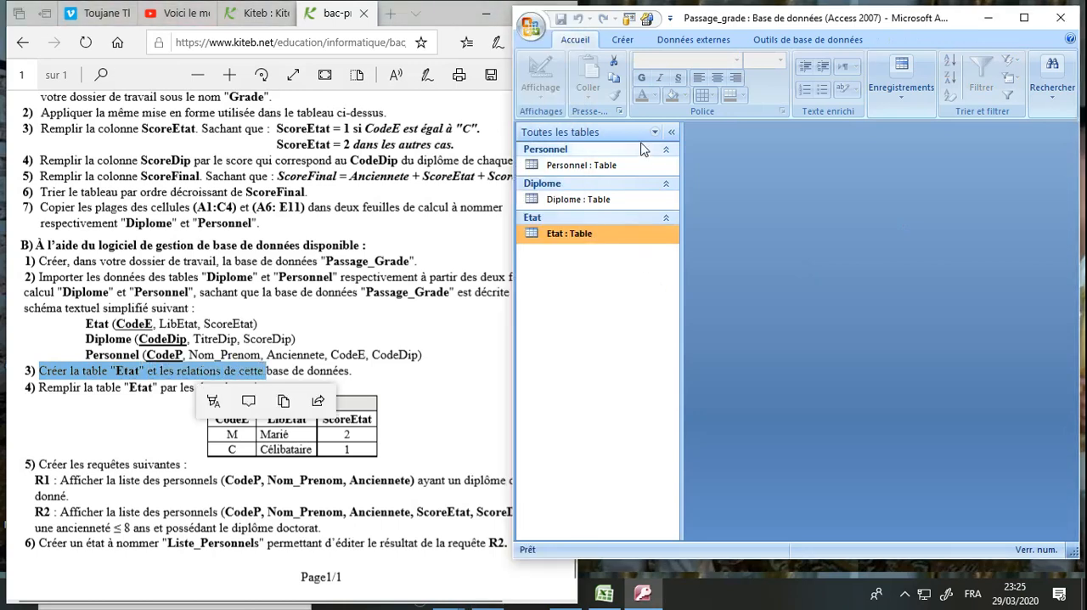
pyautogui.click(787, 39)
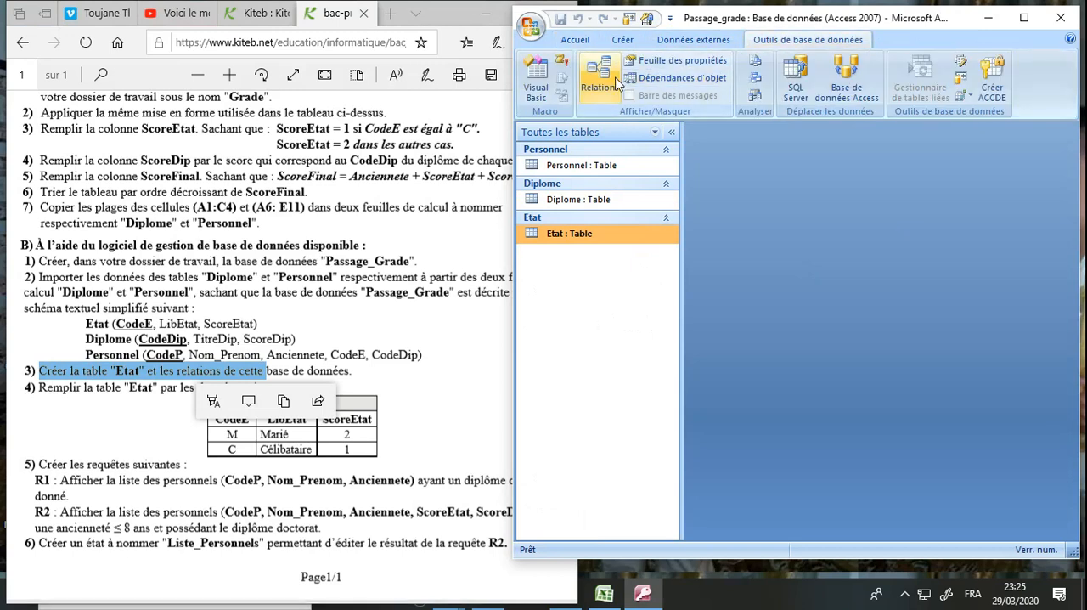
pyautogui.click(618, 83)
pyautogui.moveTo(724, 189); pyautogui.dragTo(686, 168)
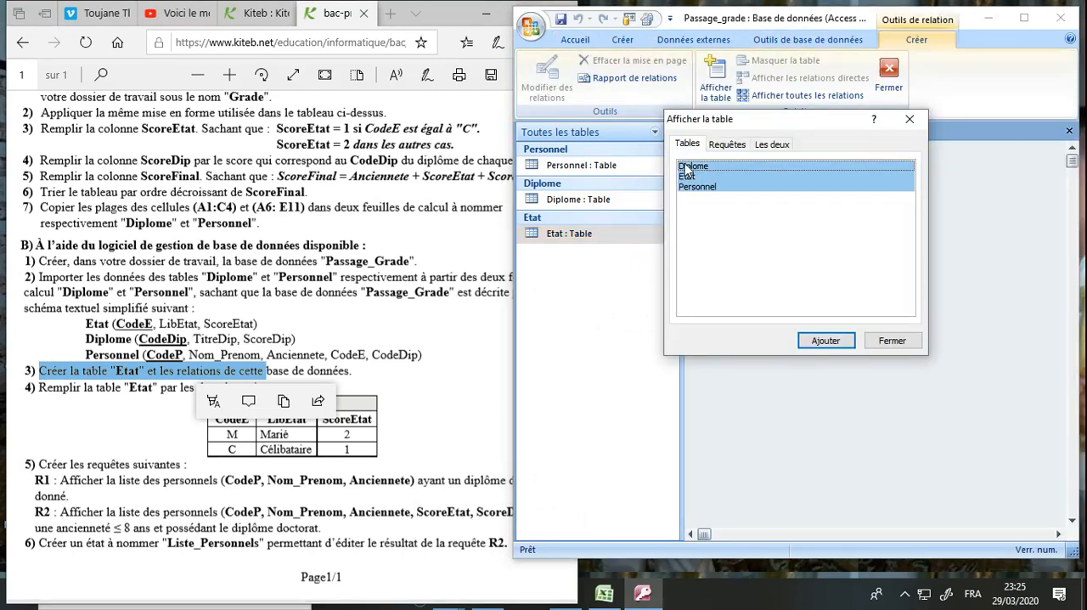
pyautogui.click(834, 340)
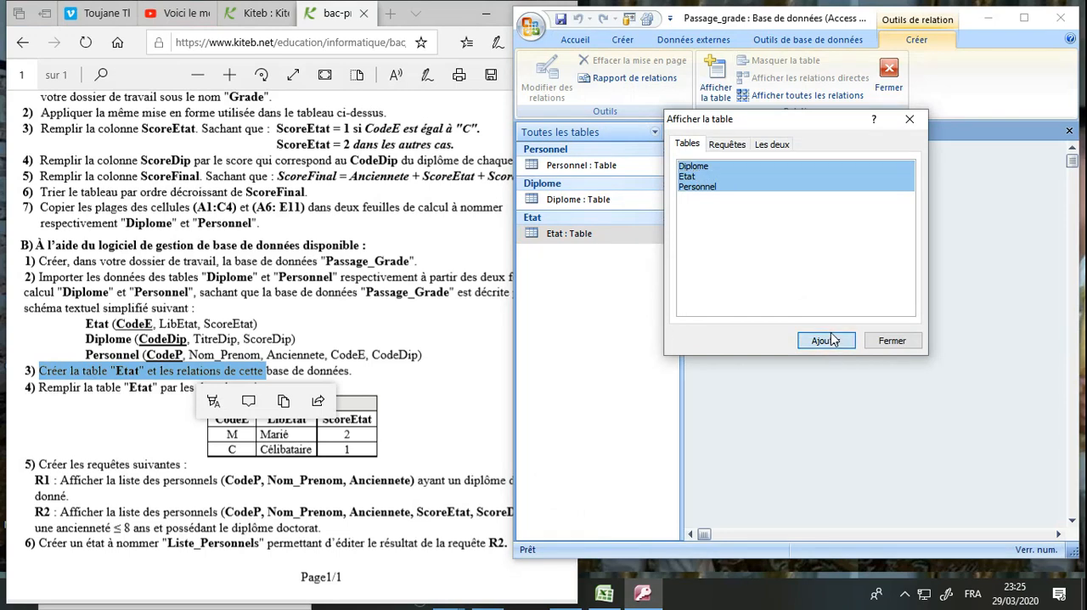
pyautogui.click(883, 342)
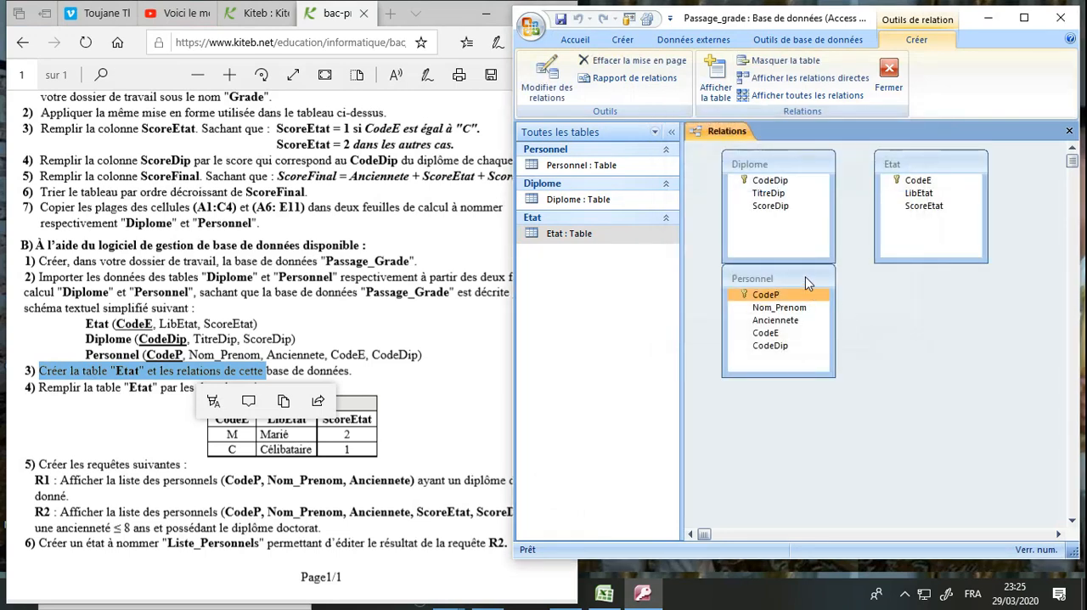
pyautogui.moveTo(807, 283); pyautogui.dragTo(926, 338)
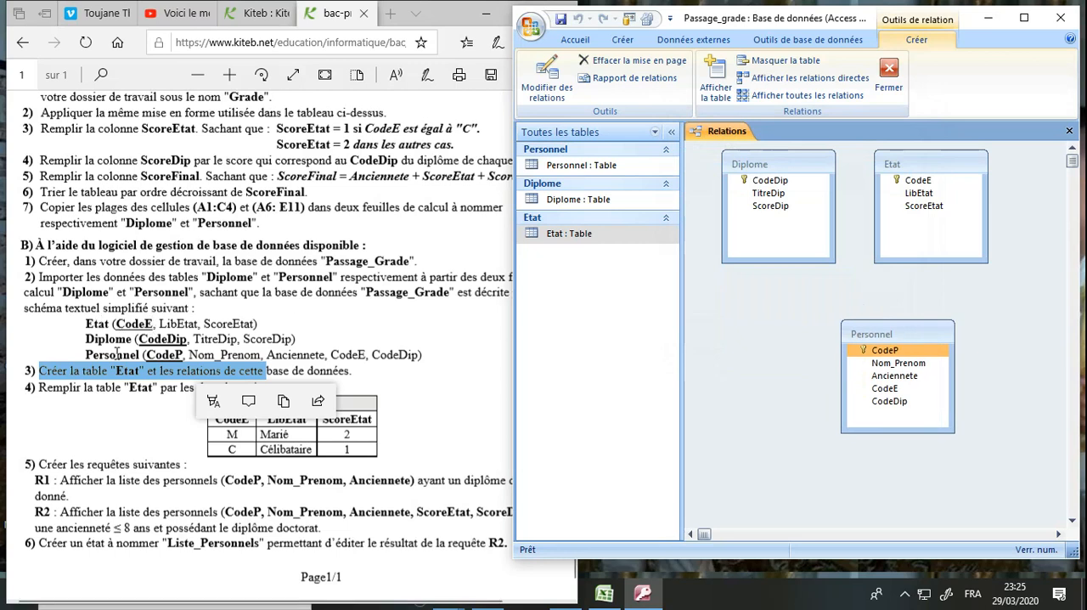
# Examine the textual schema in the exam statement for the key fields that Etat and Diplome share with Personnel
pyautogui.moveTo(114, 323); pyautogui.dragTo(150, 324)
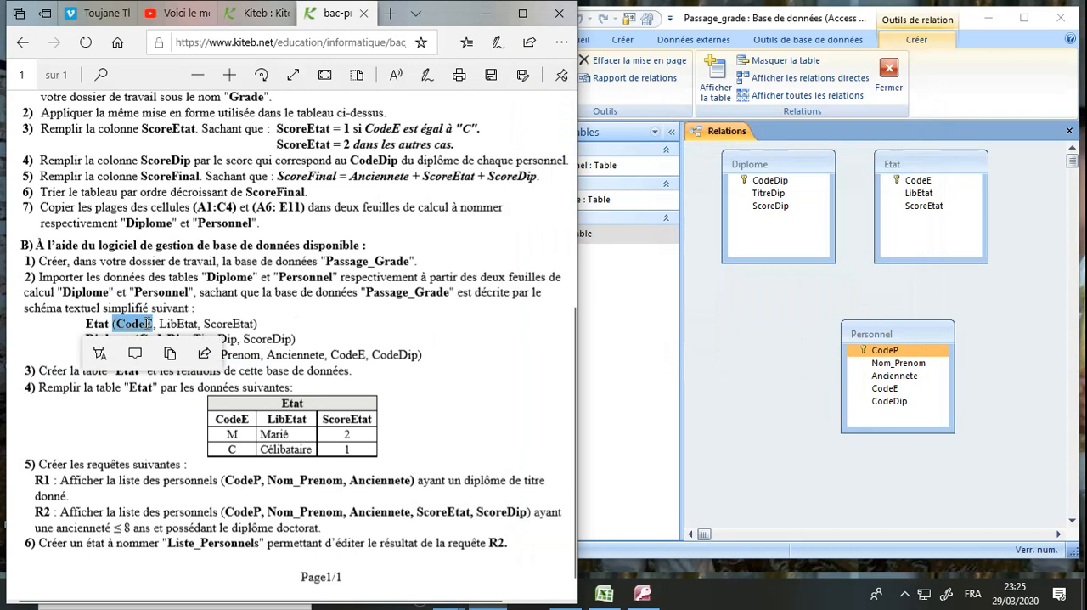
pyautogui.click(148, 324)
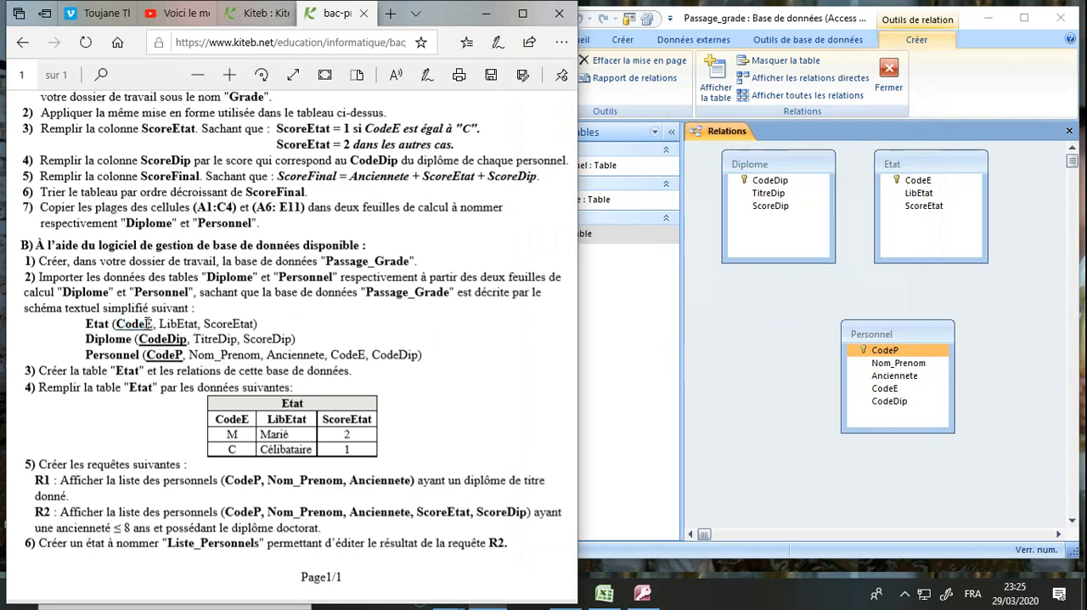
pyautogui.doubleClick(354, 357)
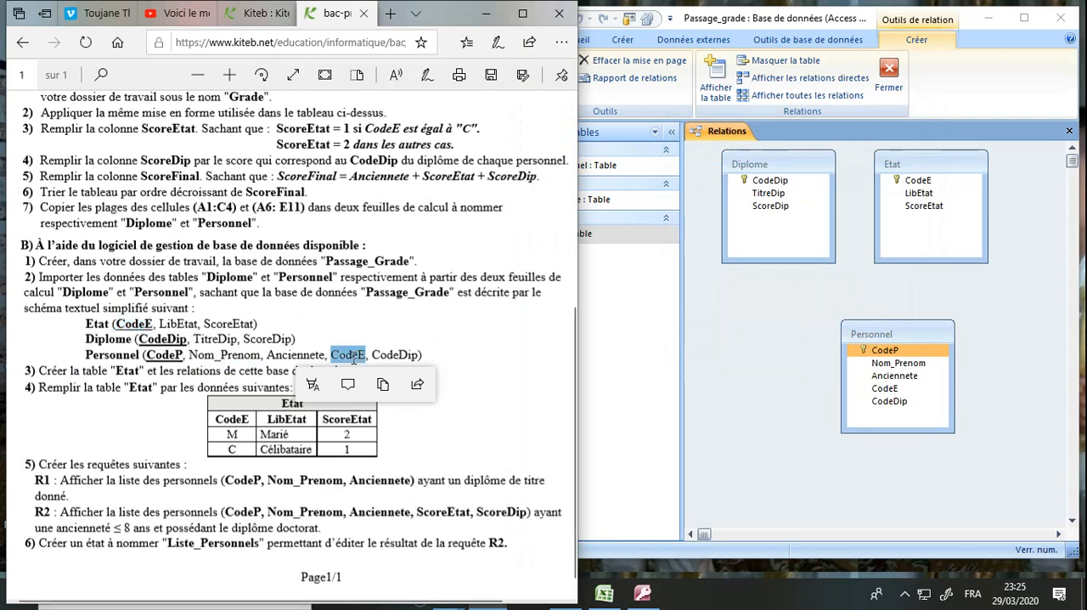
pyautogui.doubleClick(115, 340)
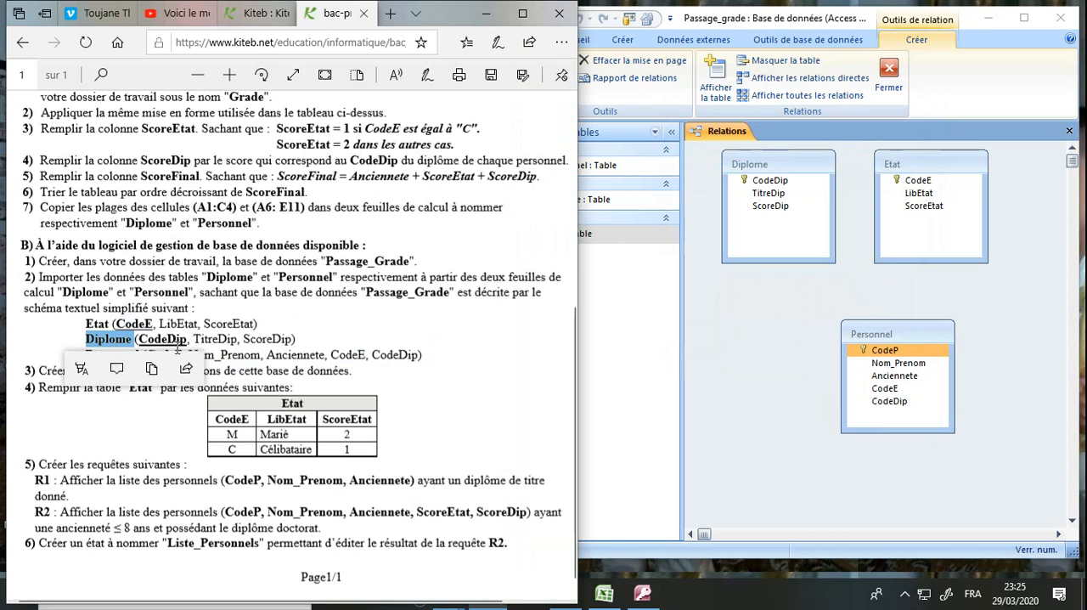
pyautogui.click(235, 364)
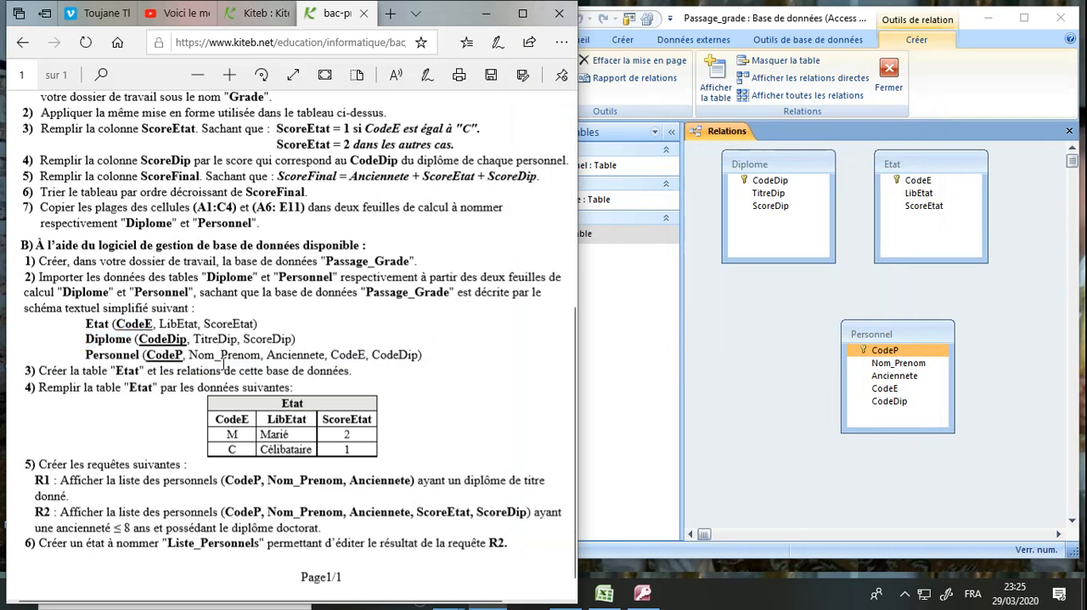
pyautogui.doubleClick(171, 339)
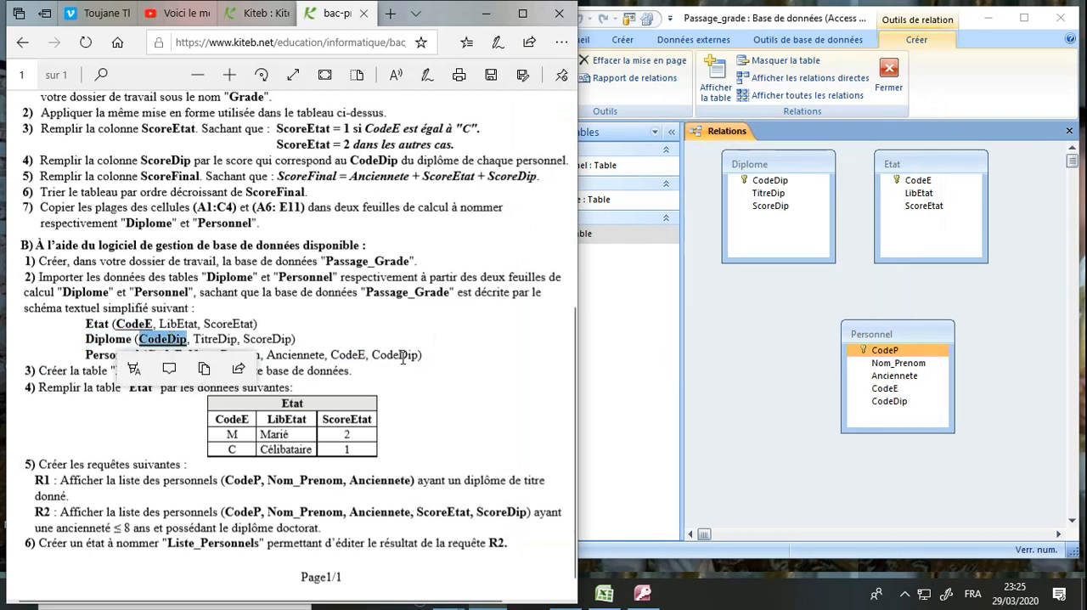
pyautogui.doubleClick(403, 356)
# Create the relation from Diplome's CodeDip to Personnel's CodeDip with referential integrity enforced
pyautogui.click(797, 323)
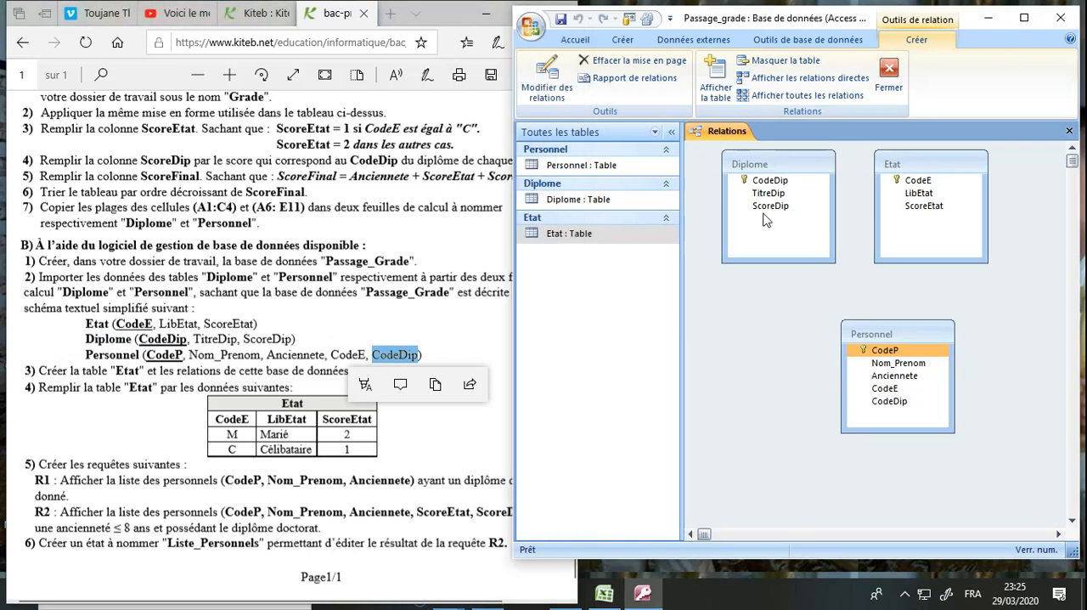
pyautogui.moveTo(769, 184); pyautogui.dragTo(883, 408)
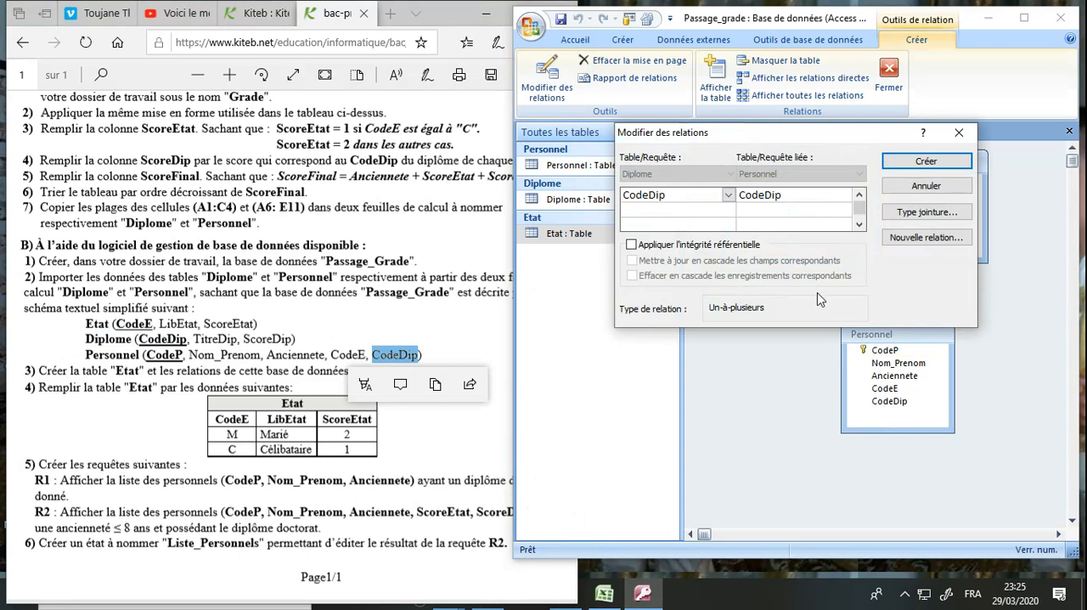
pyautogui.click(734, 247)
pyautogui.click(911, 163)
# Try to create a relation from Etat's CodeE to Personnel's CodeE with referential integrity enforced
pyautogui.click(917, 181)
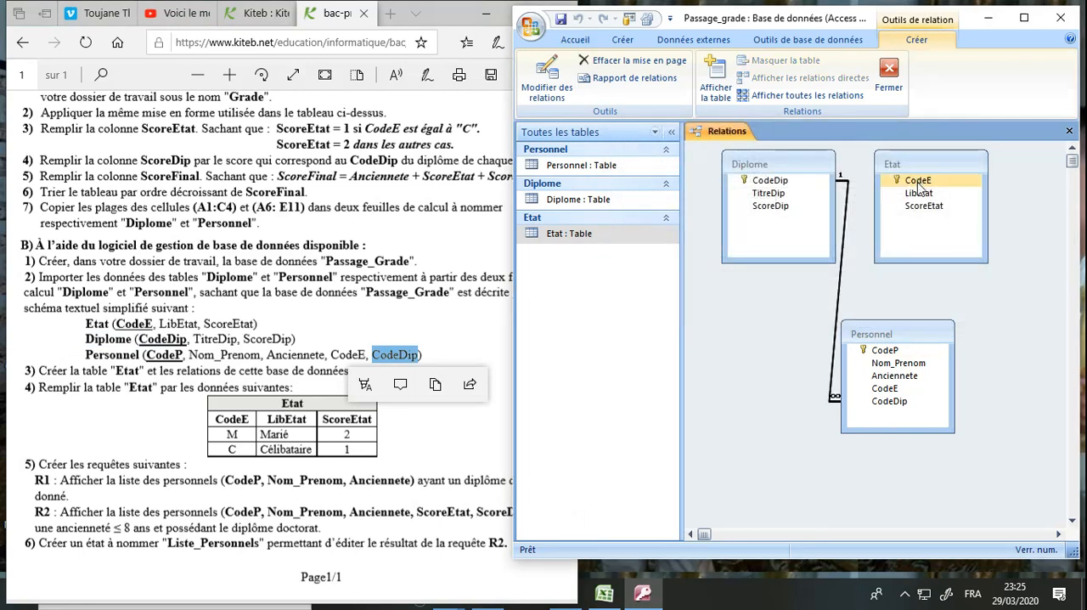
pyautogui.moveTo(918, 183); pyautogui.dragTo(885, 389)
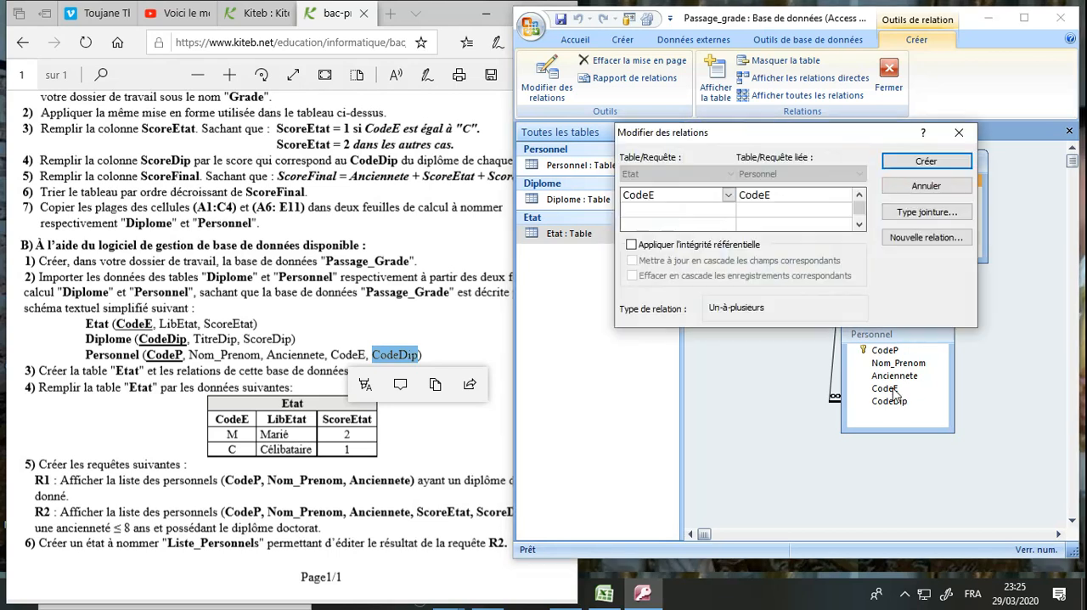
pyautogui.click(748, 246)
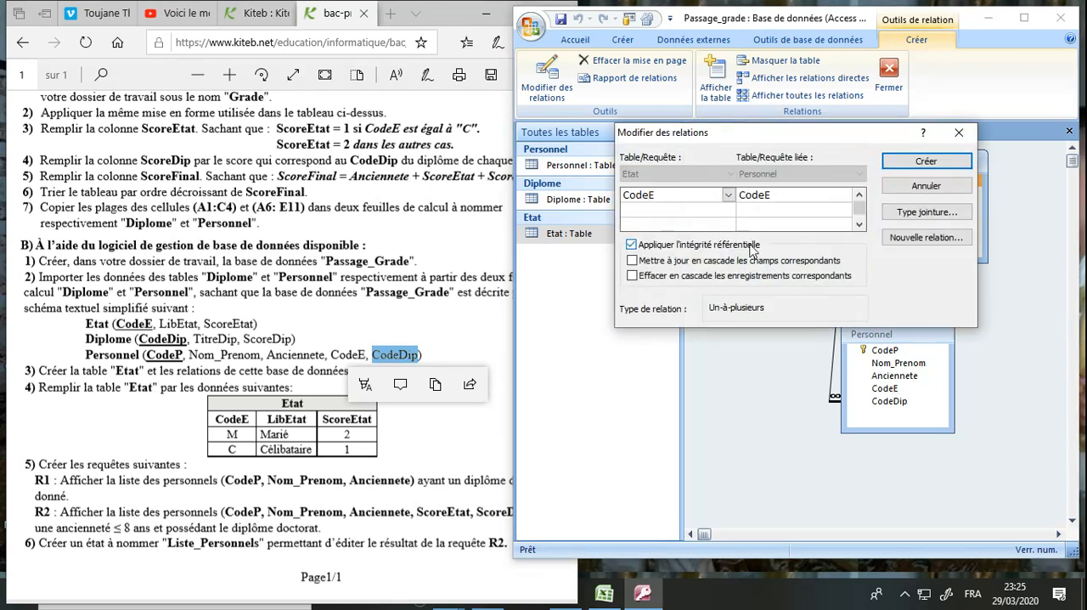
pyautogui.click(926, 160)
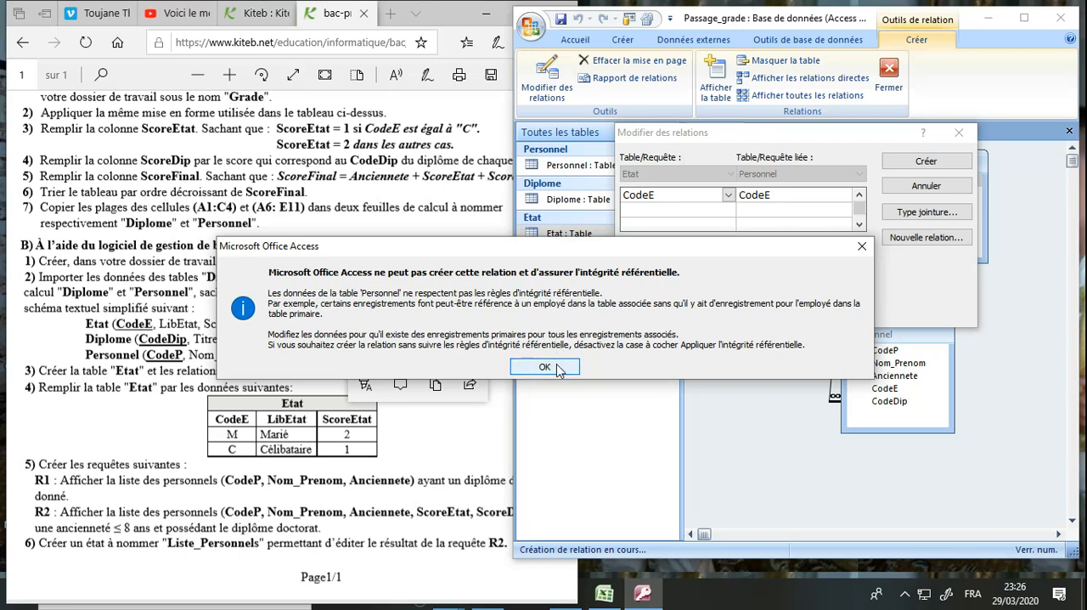
pyautogui.click(545, 367)
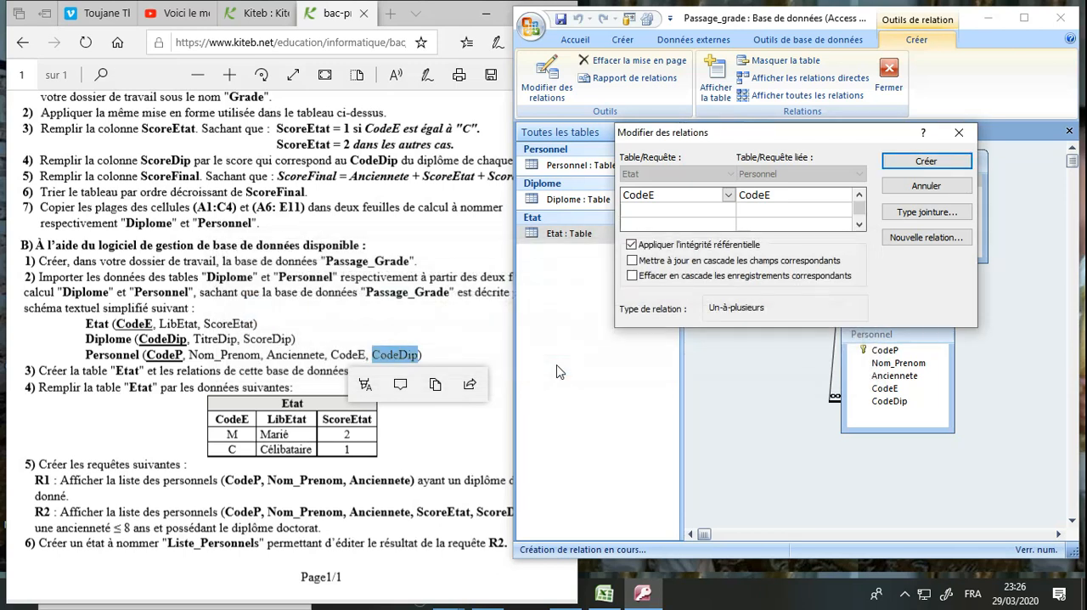
pyautogui.click(960, 133)
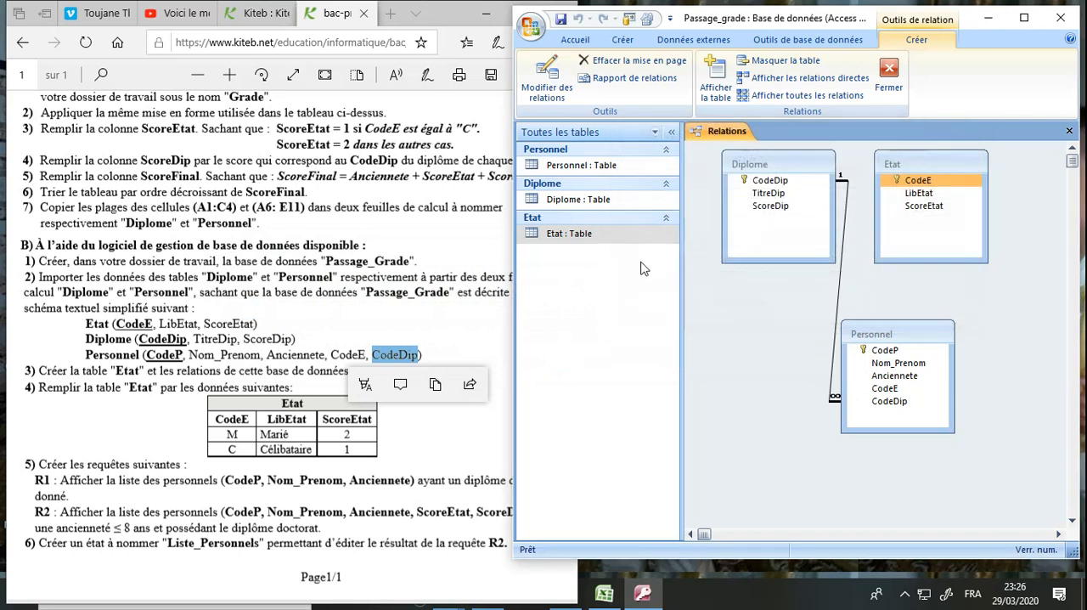
# Check the Etat table for records in Datasheet view and close it
pyautogui.doubleClick(592, 238)
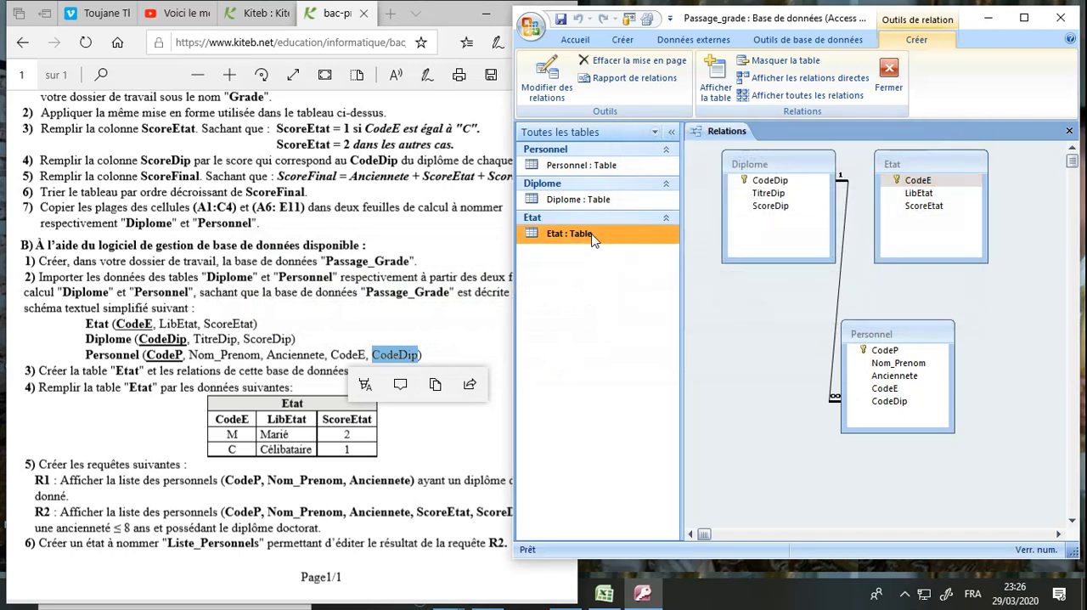
pyautogui.click(1070, 130)
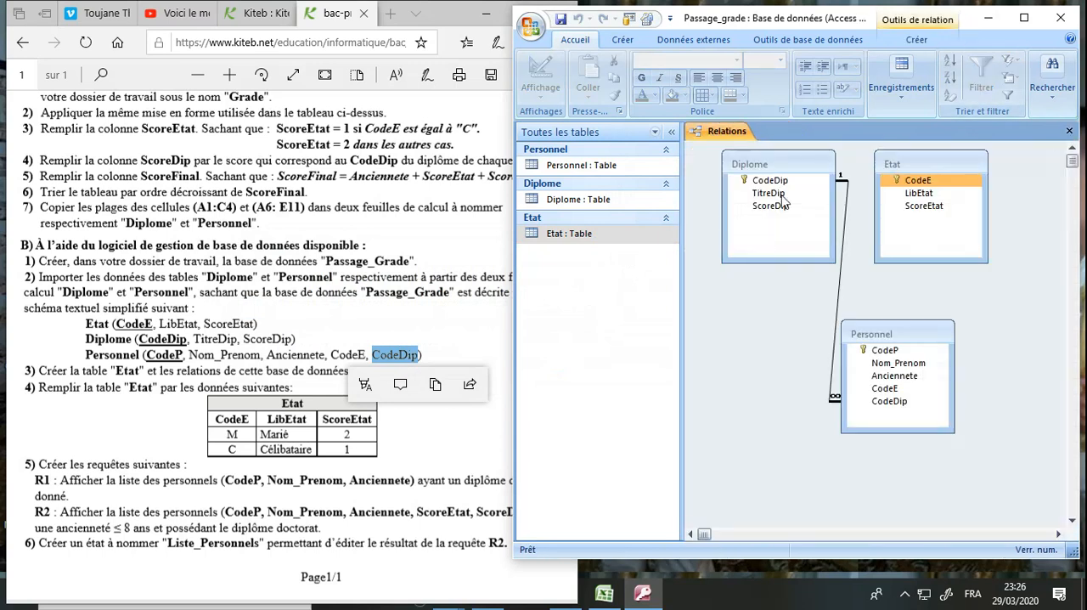
# Examine the CodeE values stored in the Personnel table and close it
pyautogui.doubleClick(585, 166)
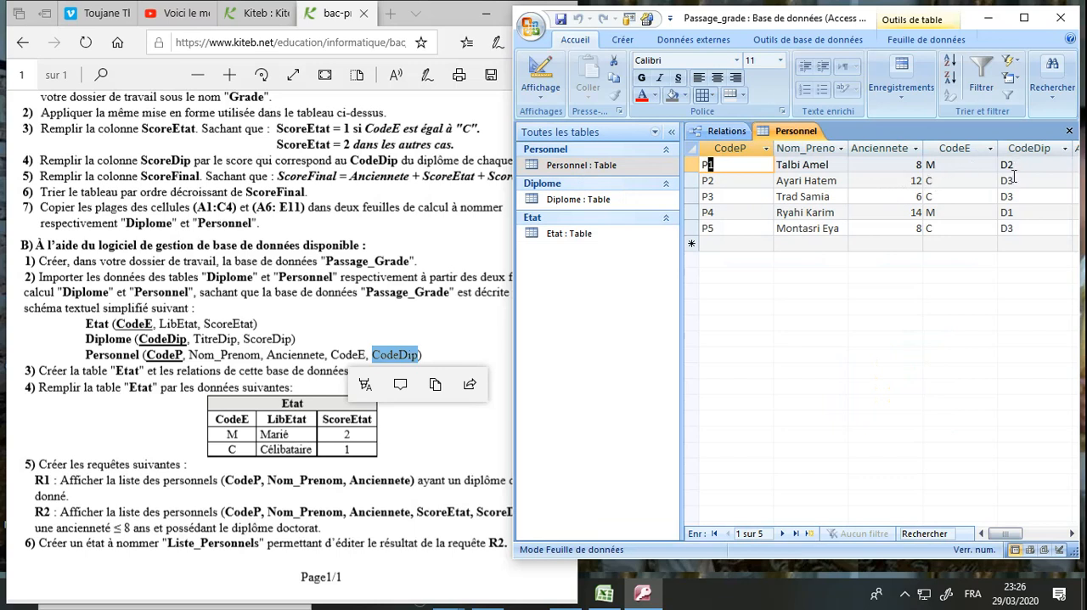
pyautogui.click(944, 165)
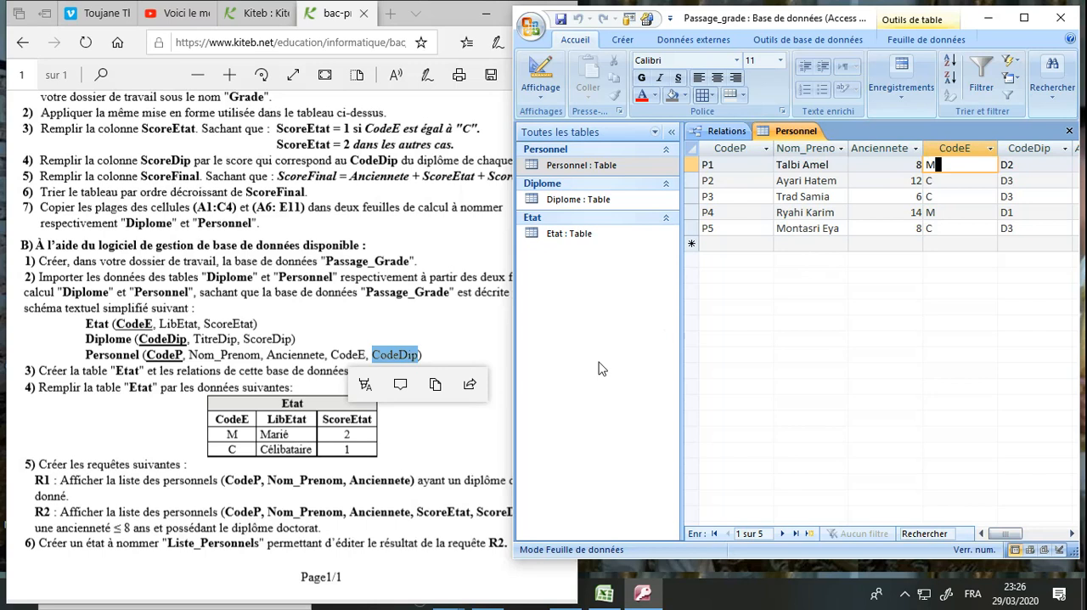
pyautogui.click(1070, 131)
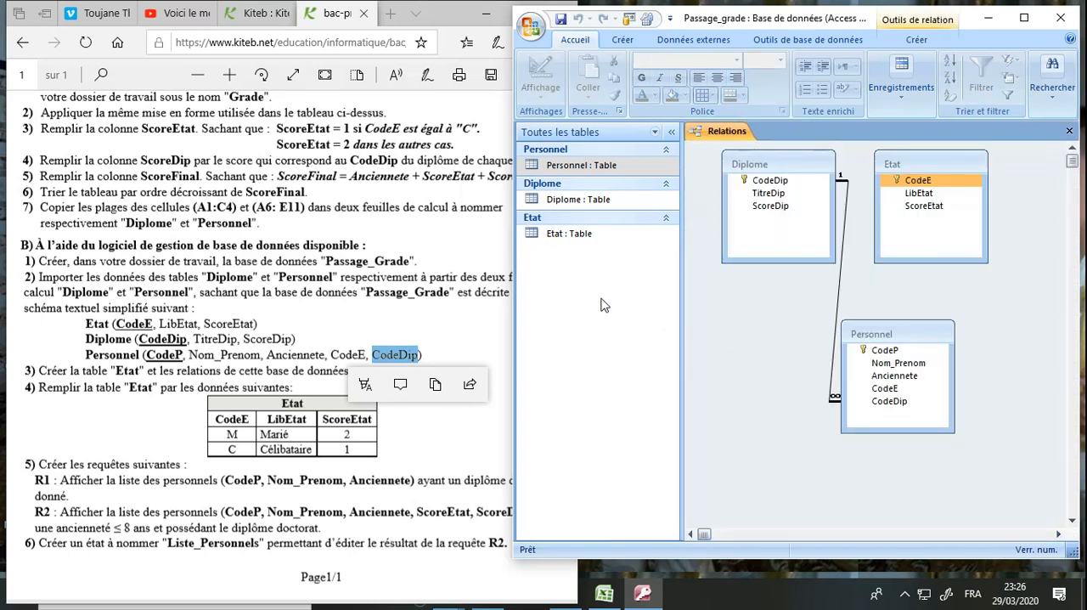
# Enter the first record in the Etat table with CodeE M, LibEtat Marié and ScoreEtat 2
pyautogui.doubleClick(589, 236)
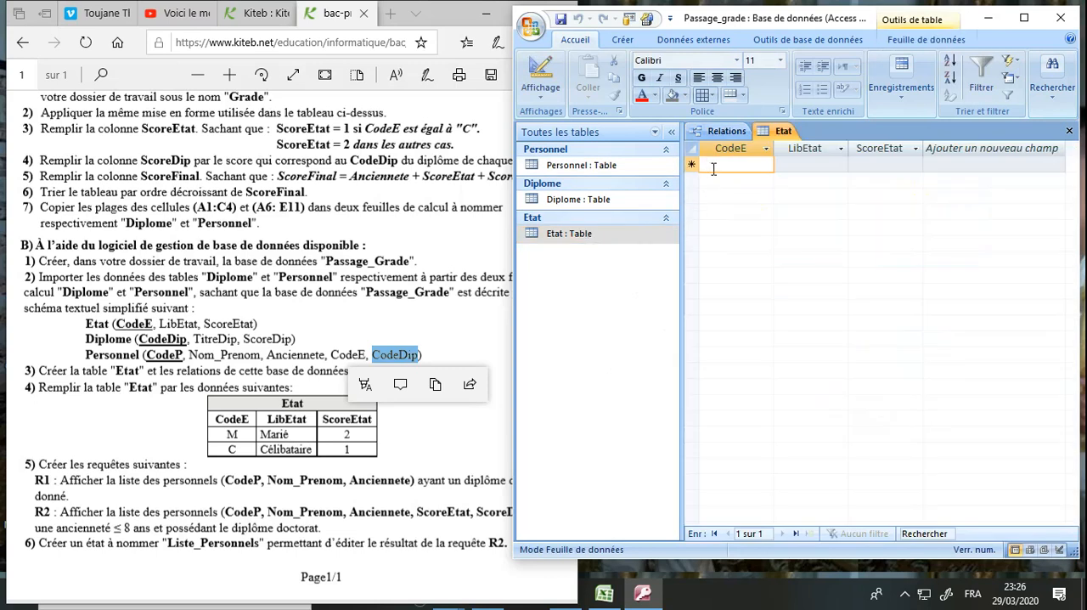
pyautogui.write('M')
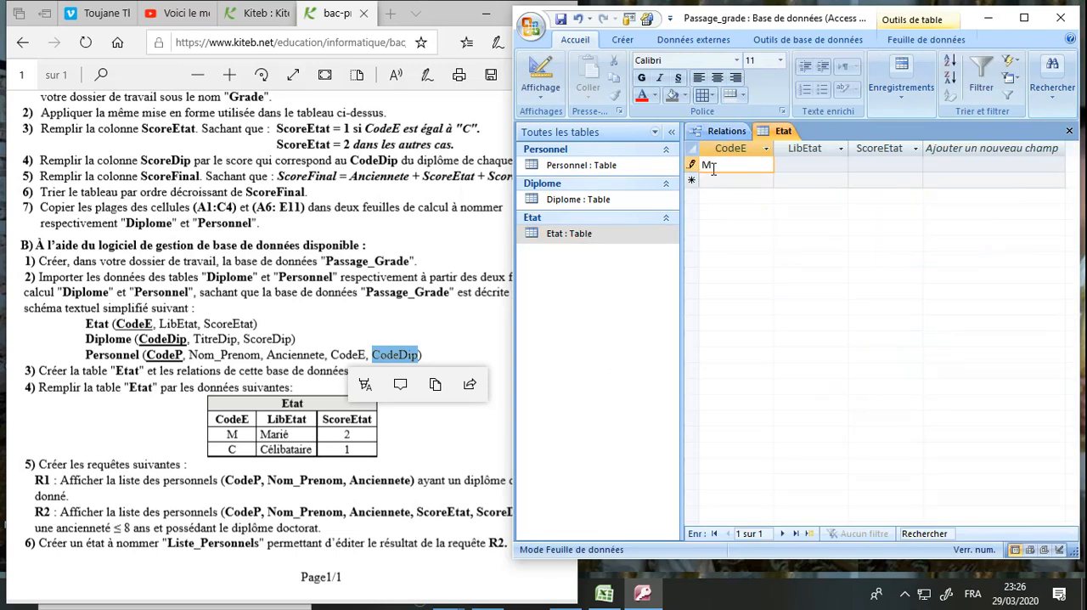
pyautogui.press('Tab')
pyautogui.write('Marié')
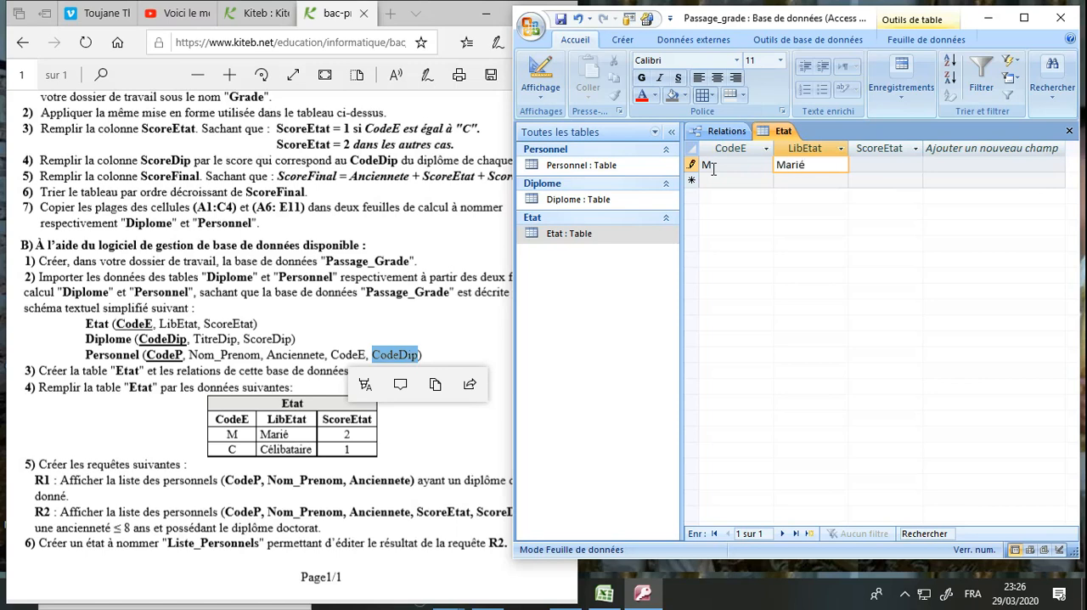
pyautogui.press('Tab')
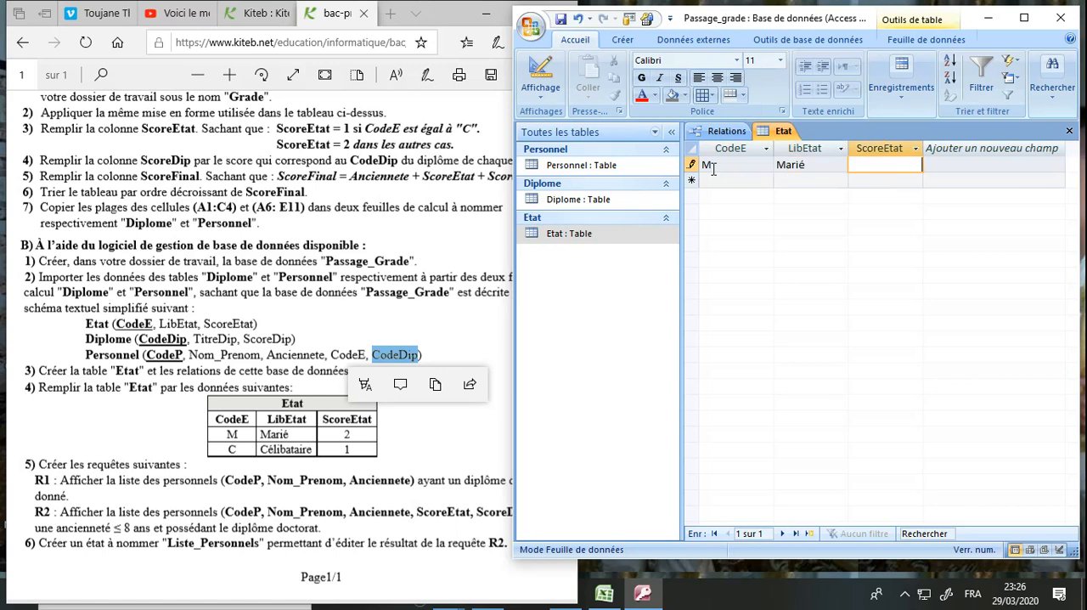
pyautogui.write('2')
pyautogui.press('Tab')
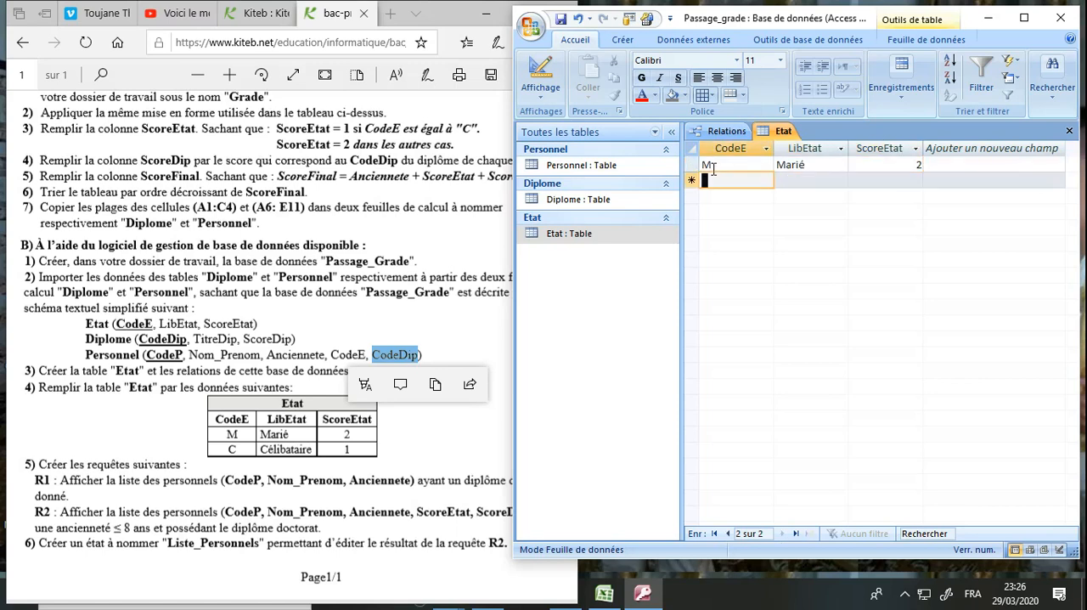
# Add the Etat record with CodeE C, LibEtat Célibataire and ScoreEtat 1, and save and close the table
pyautogui.write('C')
pyautogui.press('Tab')
pyautogui.write('Célibat')
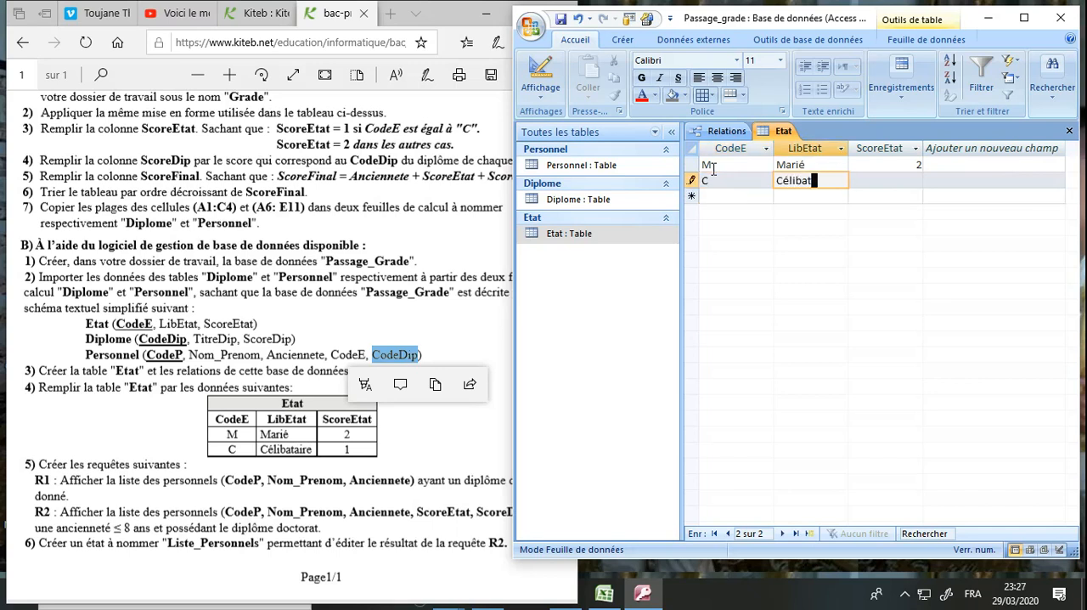
pyautogui.write('aire')
pyautogui.press('Tab')
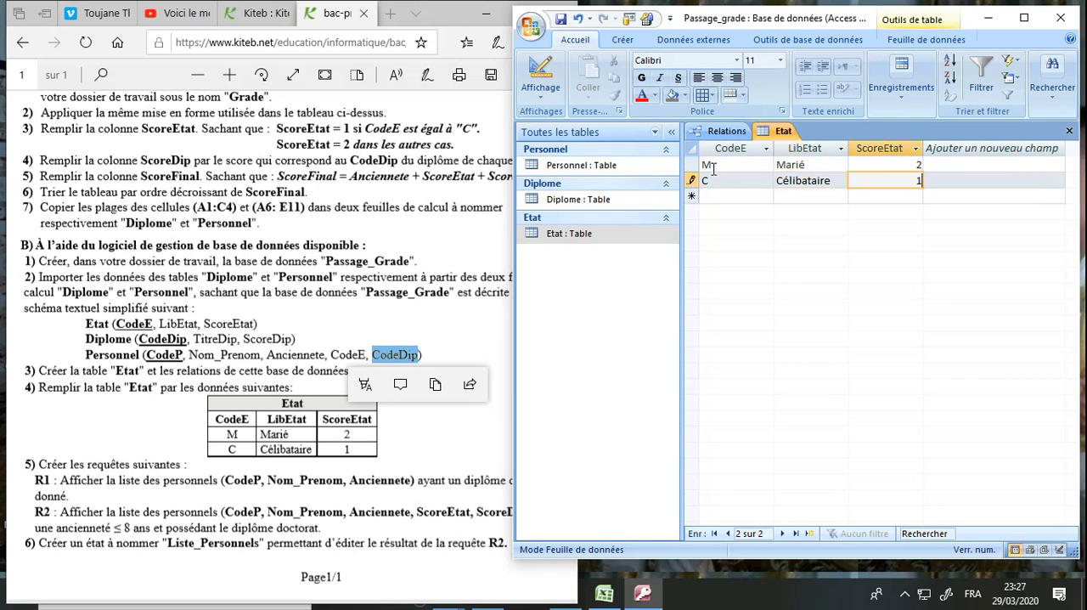
pyautogui.click(559, 20)
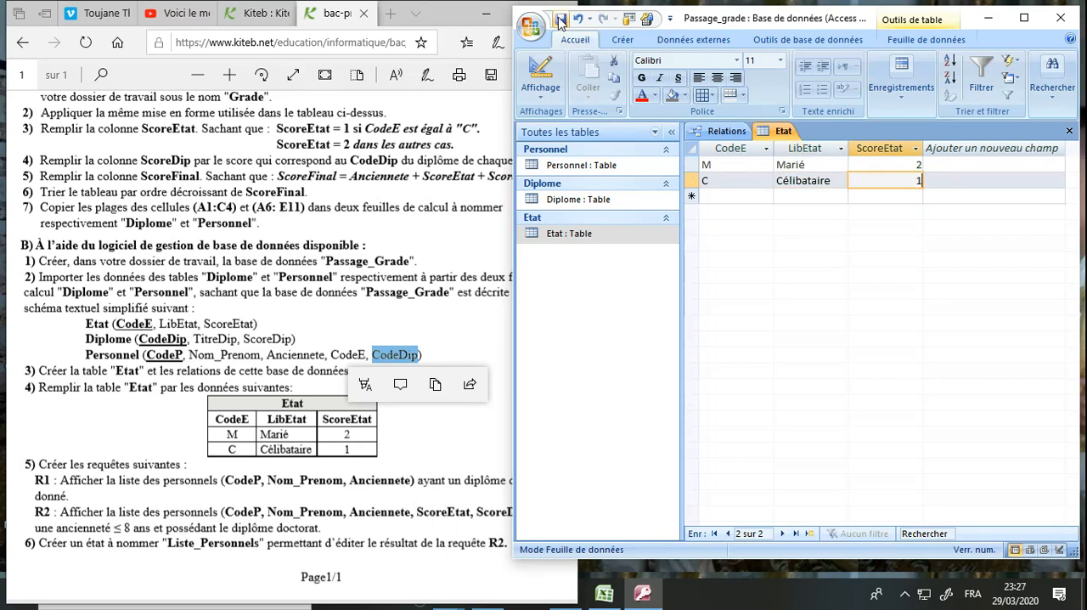
pyautogui.click(1070, 131)
# Create the relation from Etat's CodeE to Personnel's CodeE with referential integrity enforced
pyautogui.click(921, 181)
pyautogui.moveTo(925, 187); pyautogui.dragTo(892, 391)
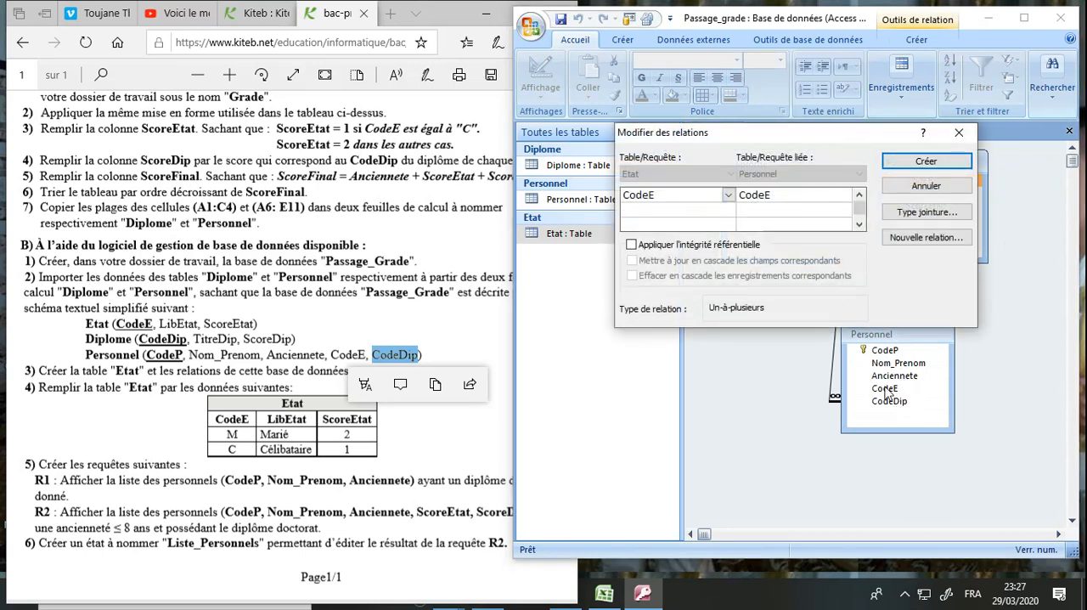
pyautogui.click(715, 246)
pyautogui.click(928, 161)
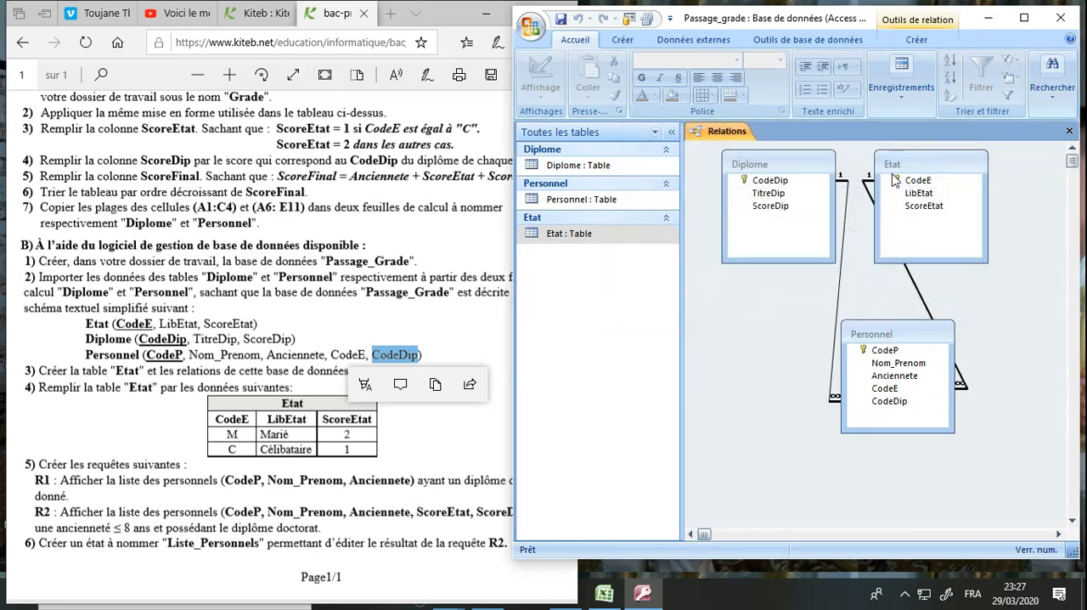
# Move the Etat table further from Diplome in the relationship diagram, and save and close the layout
pyautogui.moveTo(938, 164); pyautogui.dragTo(1012, 164)
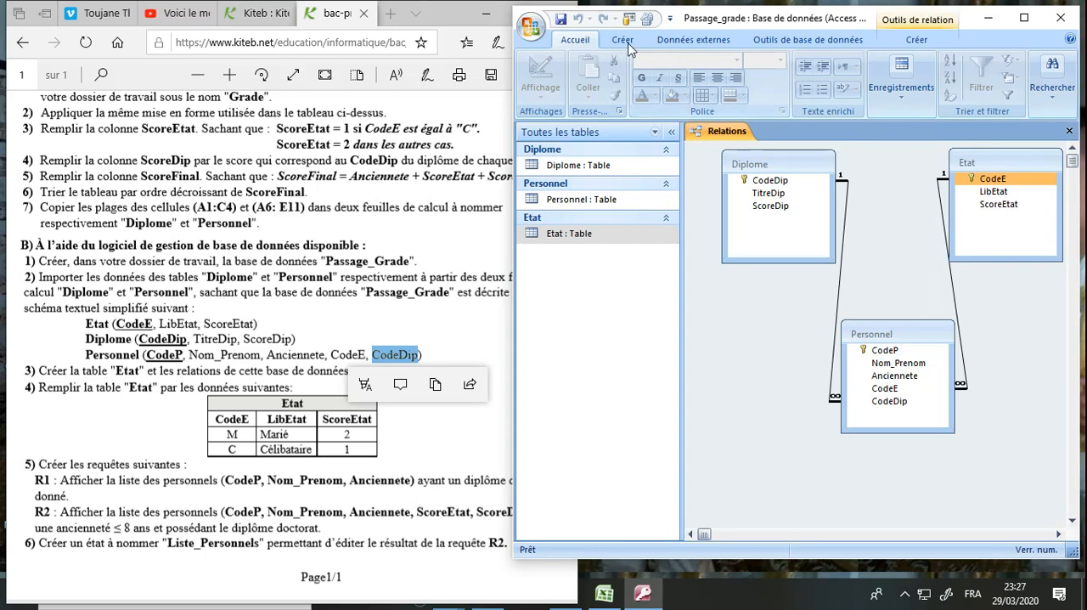
pyautogui.click(562, 20)
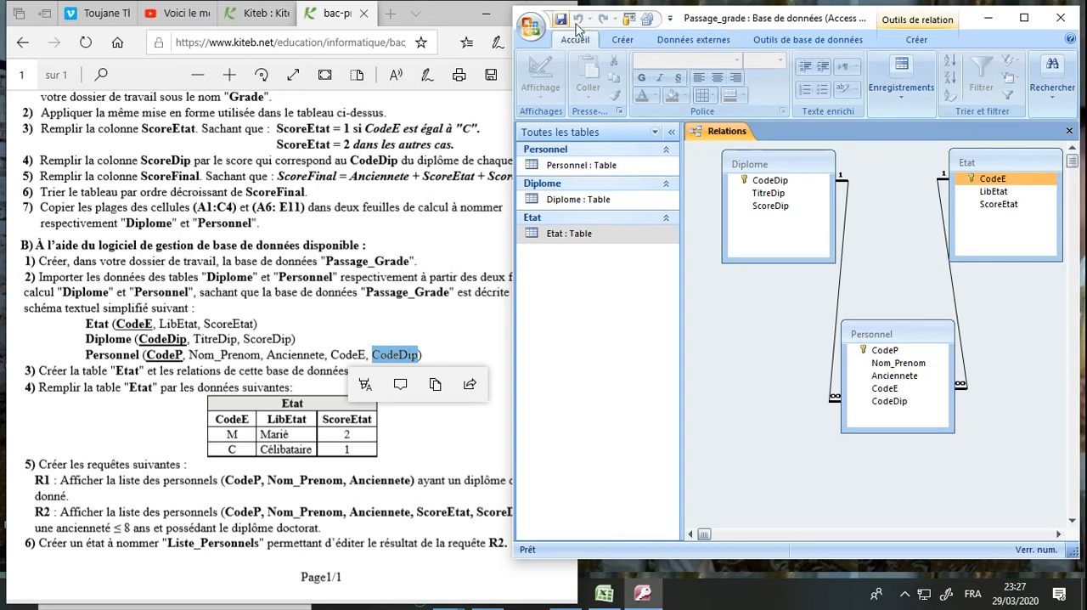
pyautogui.click(1069, 132)
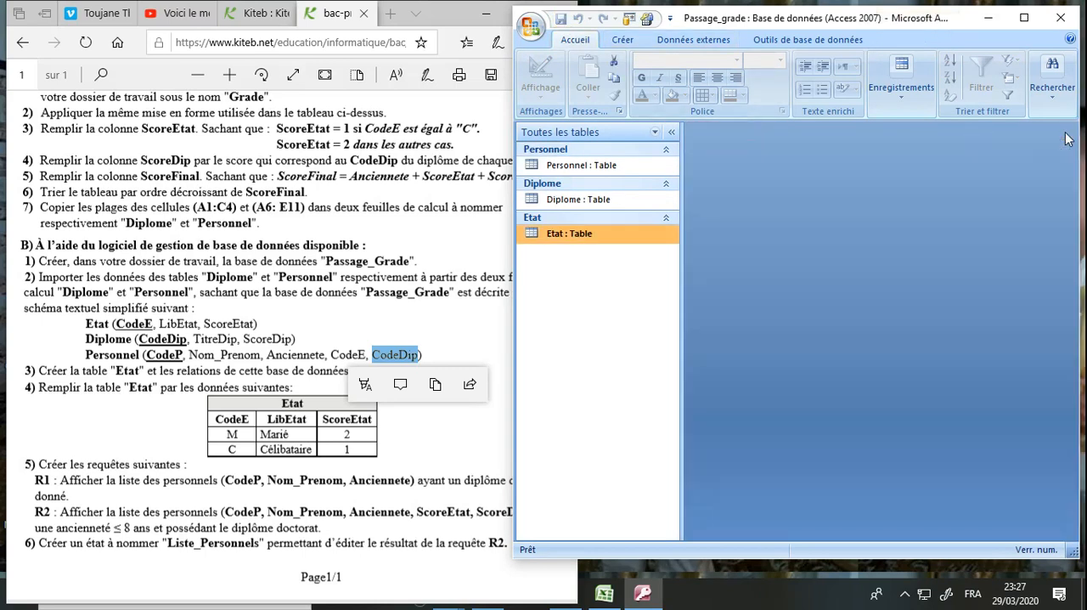
# Read question 5 of the exam statement for the fields and condition required by query R1
pyautogui.click(191, 462)
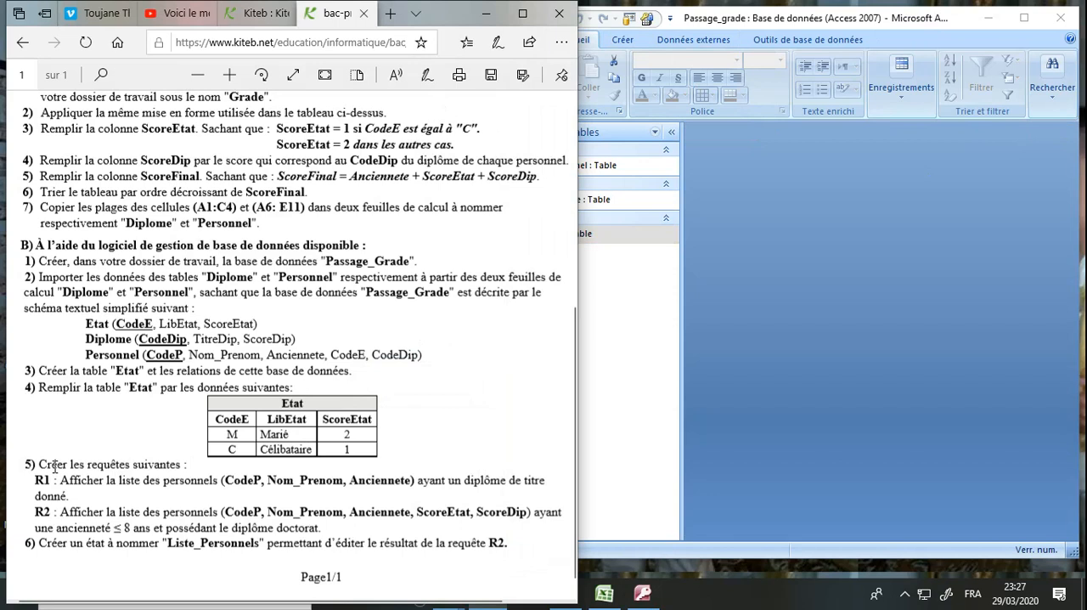
pyautogui.moveTo(54, 465); pyautogui.dragTo(177, 466)
pyautogui.click(164, 476)
pyautogui.moveTo(76, 480); pyautogui.dragTo(189, 478)
pyautogui.click(255, 489)
# Start a new query in Design view based on the Diplome and Personnel tables
pyautogui.click(749, 282)
pyautogui.click(1025, 19)
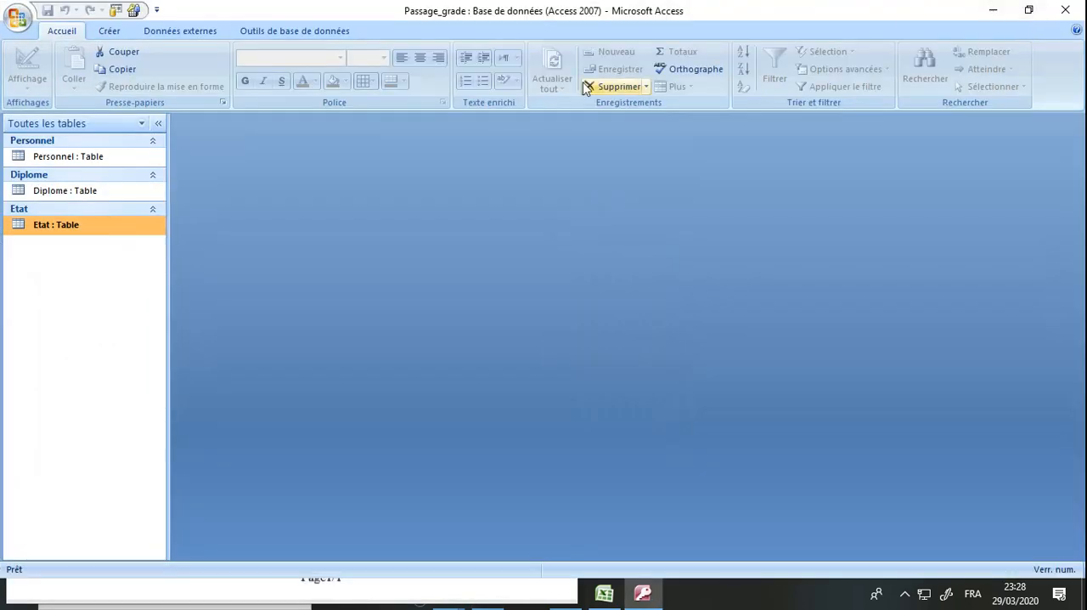
pyautogui.click(117, 34)
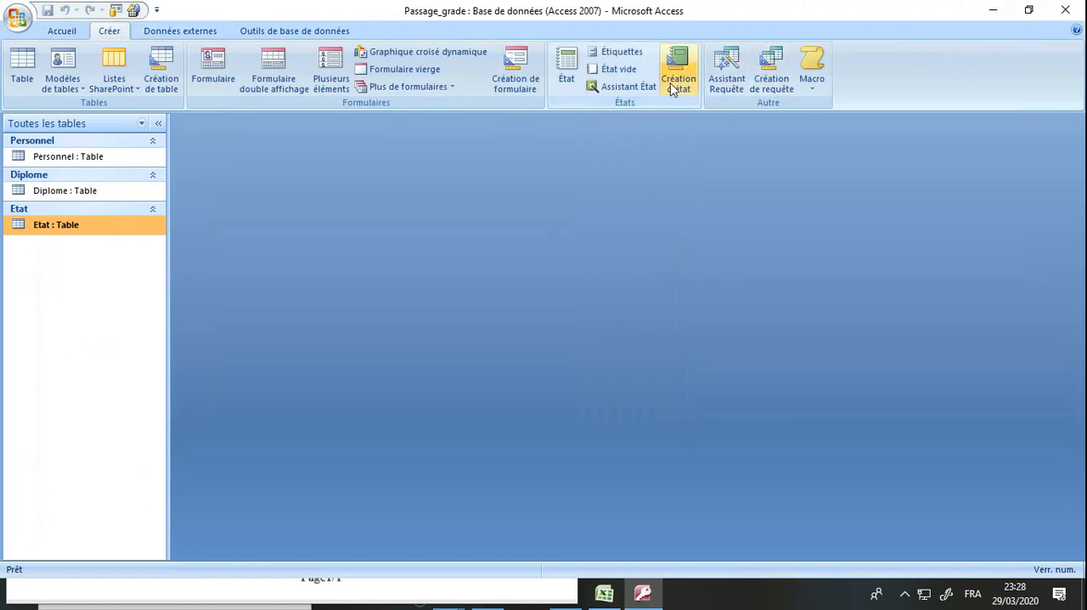
pyautogui.click(769, 83)
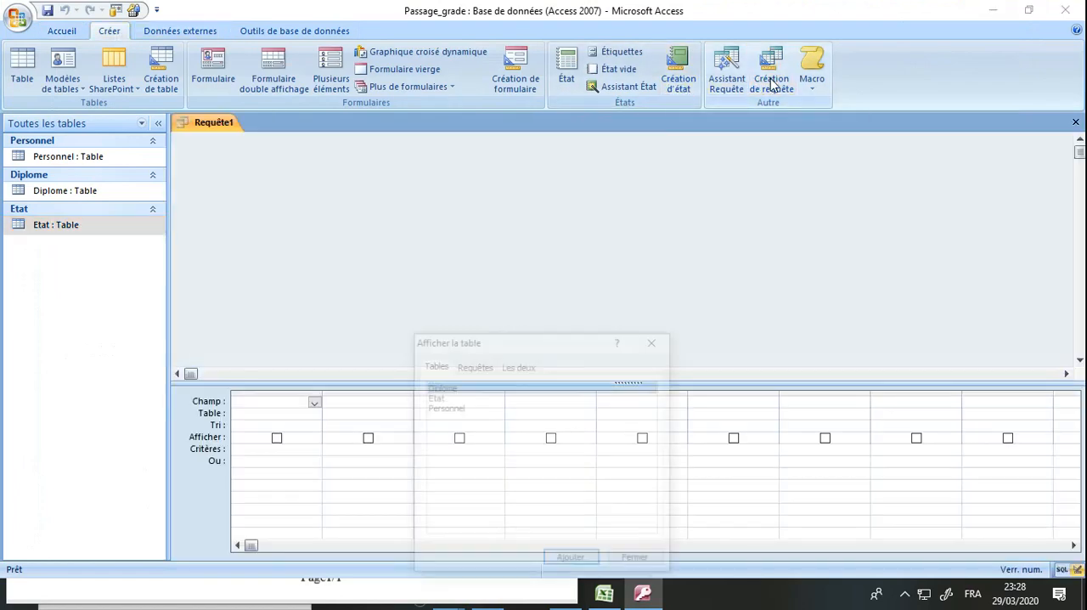
pyautogui.keyDown('ctrl'); pyautogui.click(451, 411); pyautogui.keyUp('ctrl')
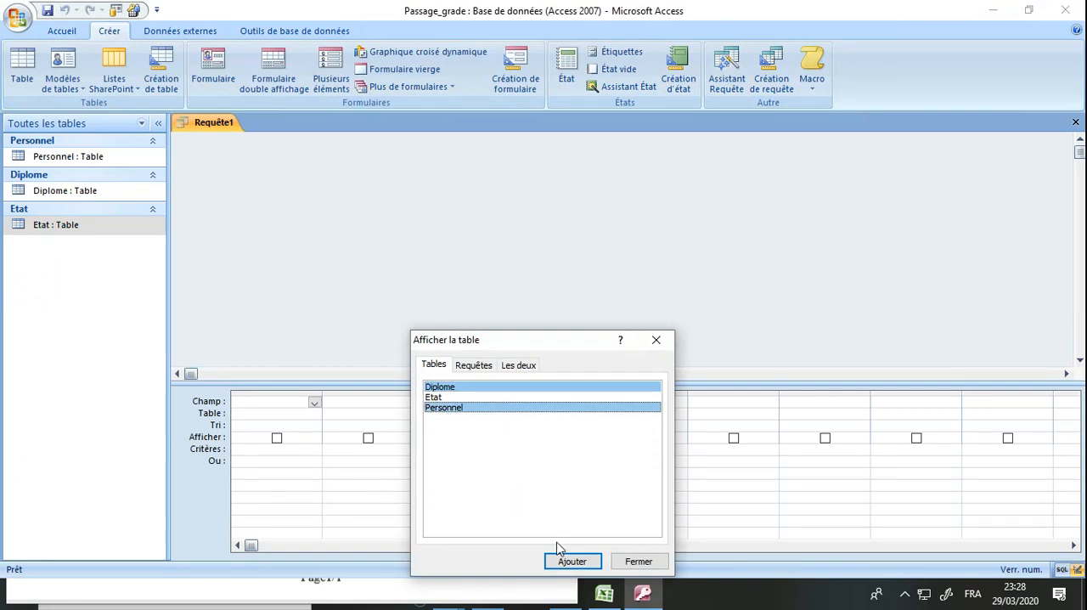
pyautogui.click(655, 340)
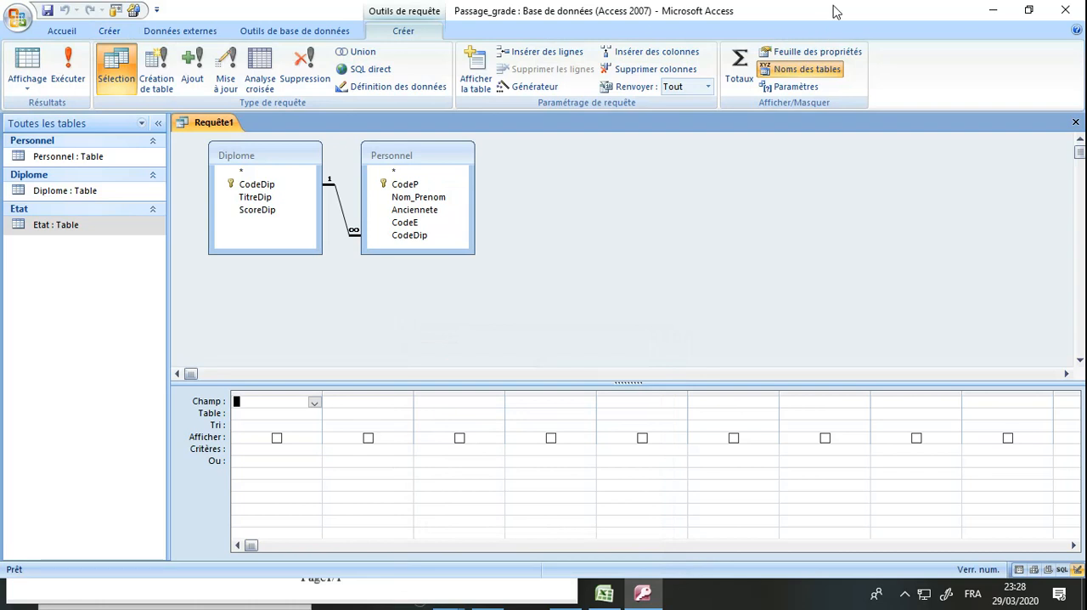
# Add Personnel's CodeP, Nom_Prenom and Anciennete as the first three fields of the query grid
pyautogui.doubleClick(833, 11)
pyautogui.moveTo(684, 318); pyautogui.dragTo(648, 321)
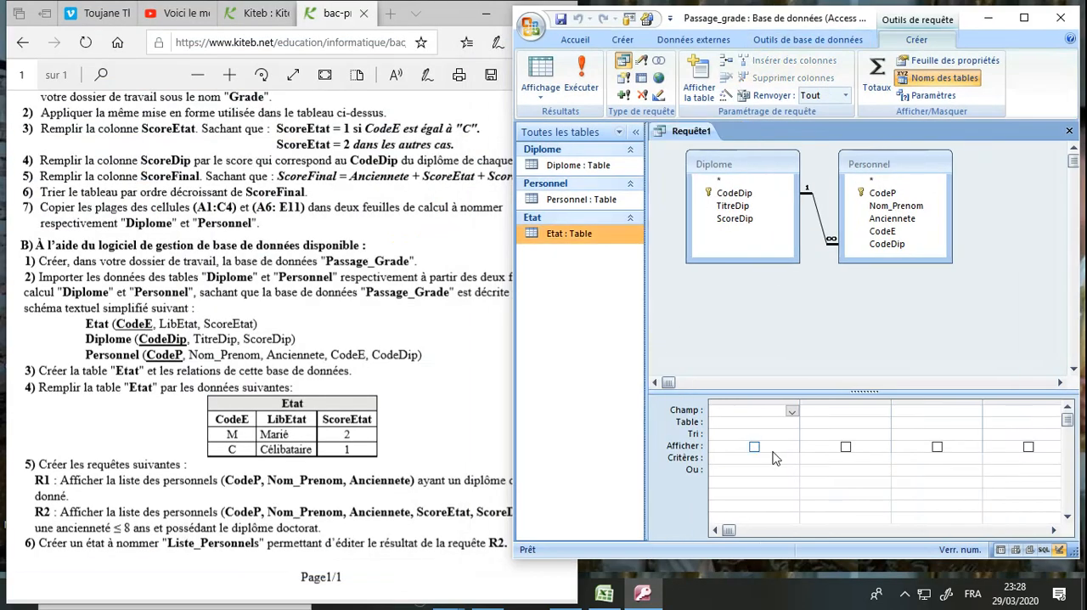
pyautogui.click(792, 411)
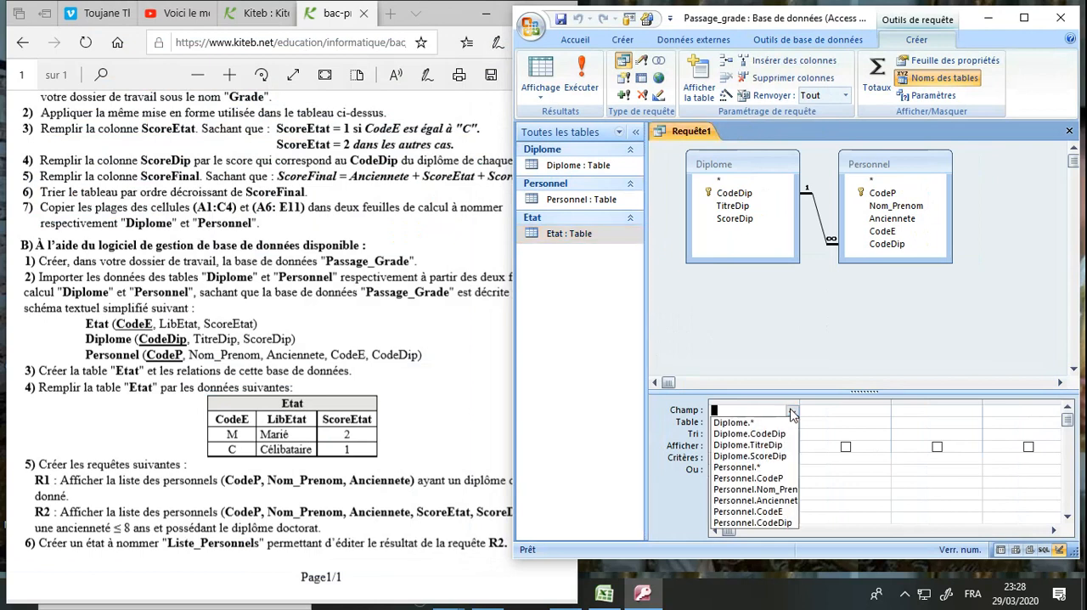
pyautogui.click(782, 481)
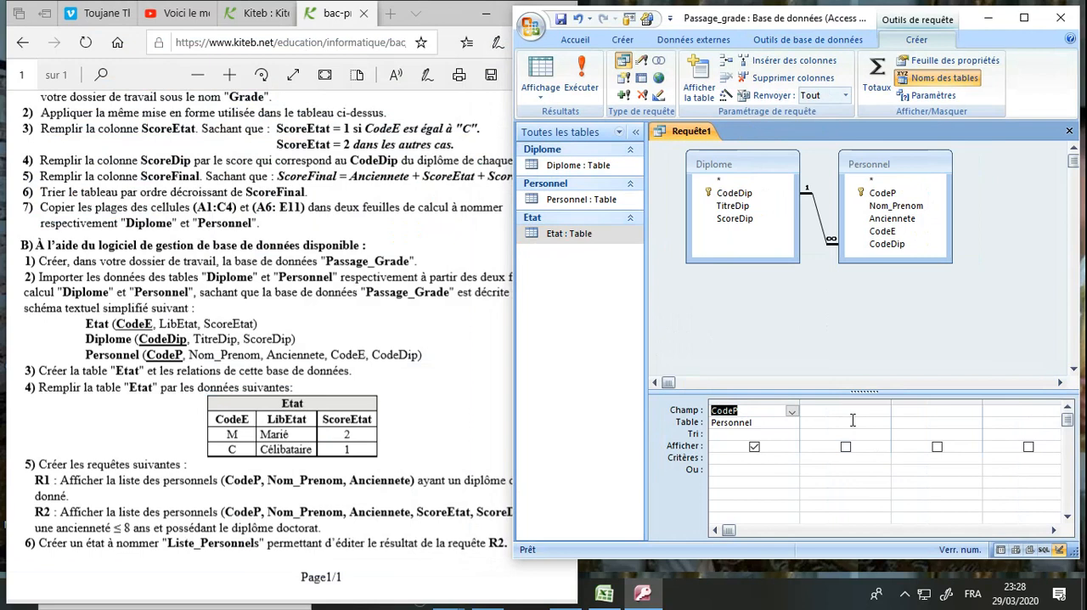
pyautogui.click(881, 408)
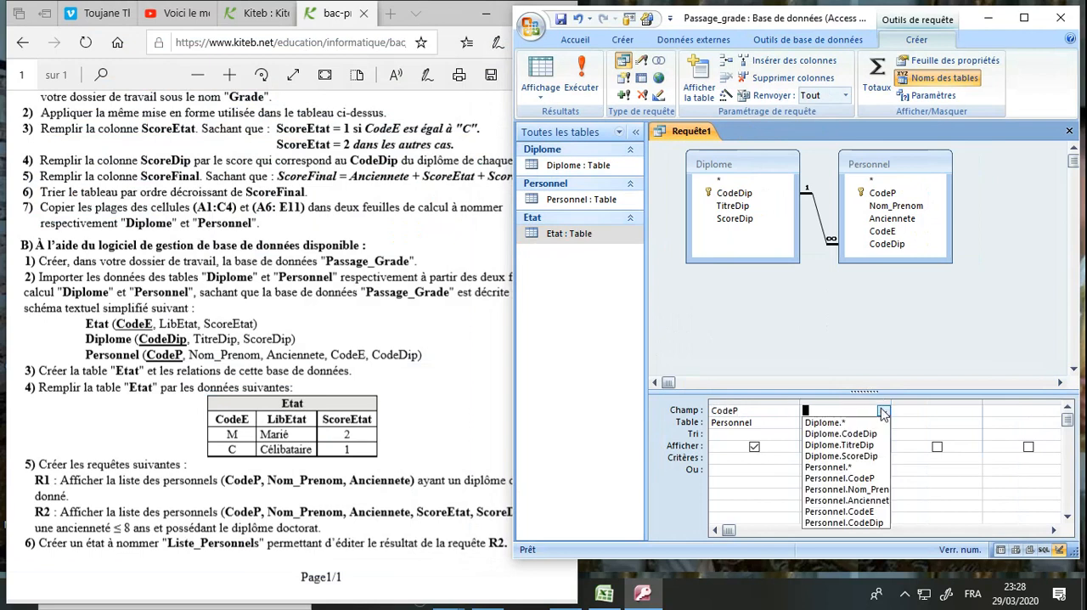
pyautogui.click(875, 490)
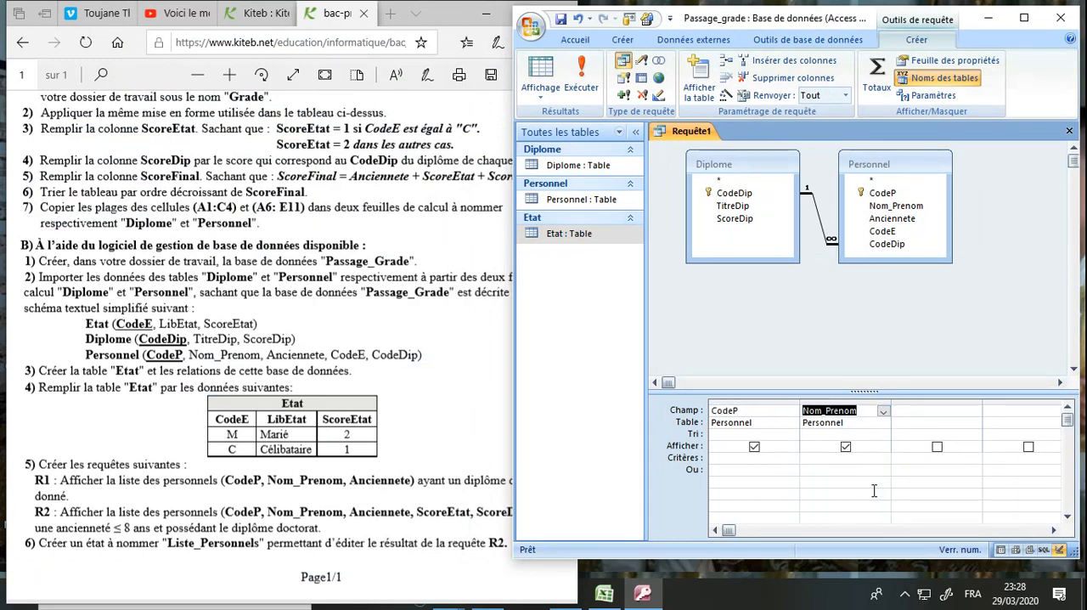
pyautogui.click(951, 407)
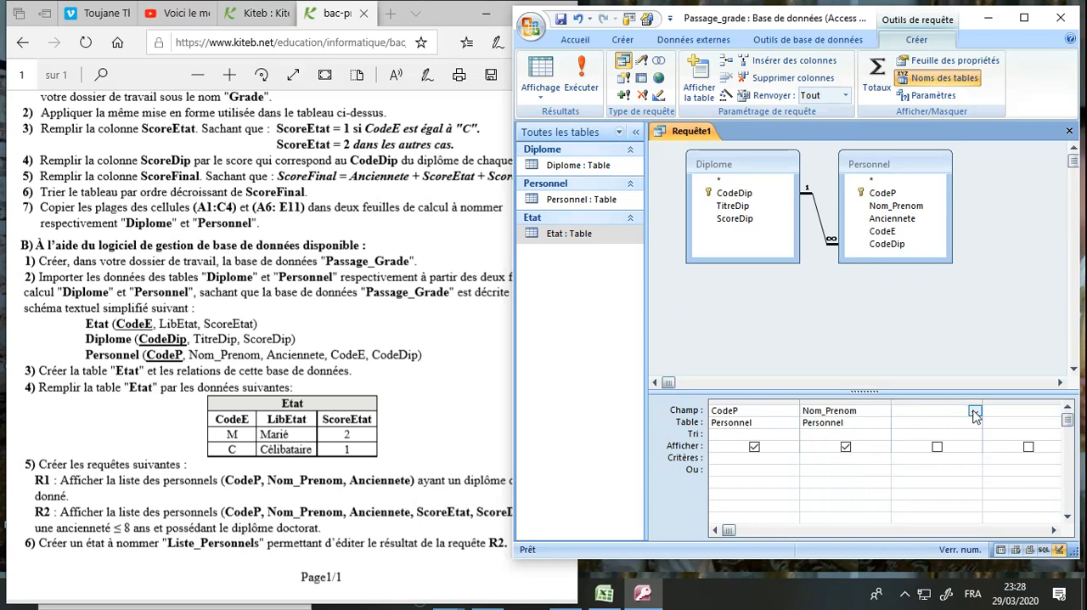
pyautogui.click(974, 411)
pyautogui.click(956, 500)
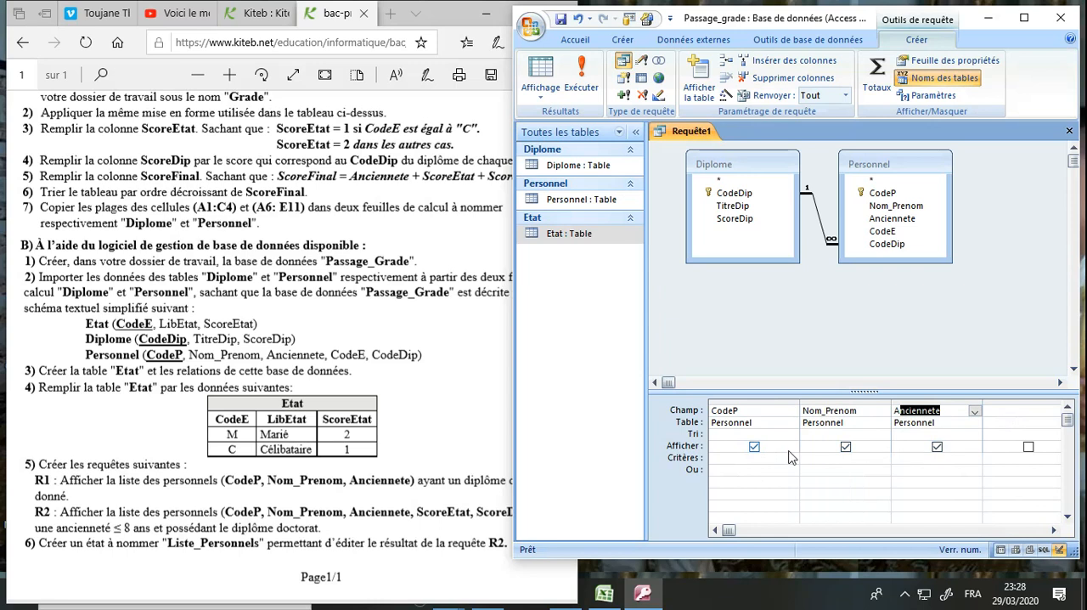
# Add Diplome's TitreDip as the fourth field of the query grid
pyautogui.click(1025, 413)
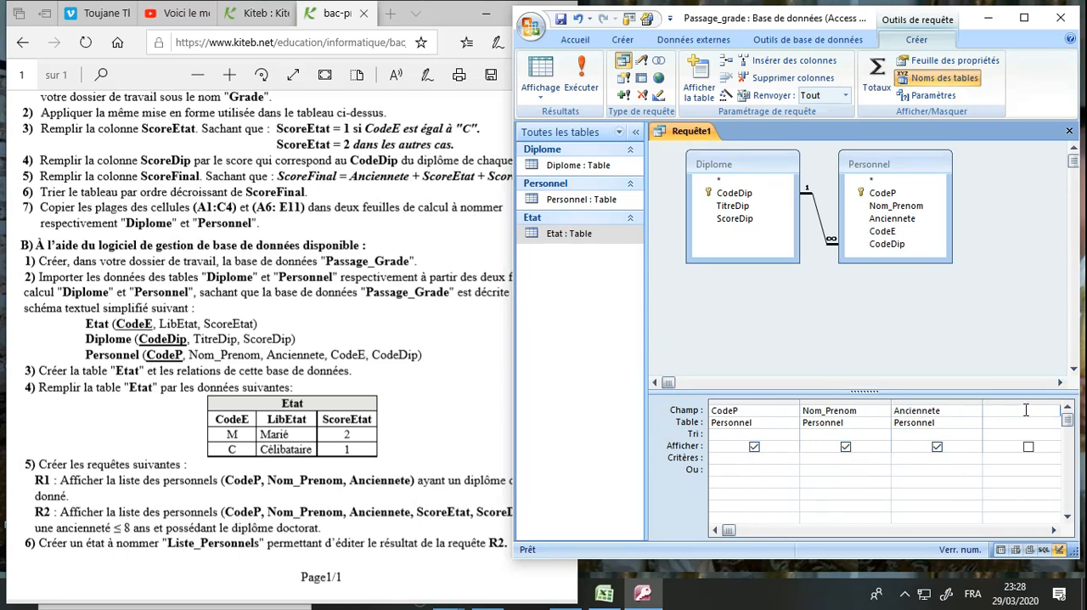
pyautogui.click(422, 435)
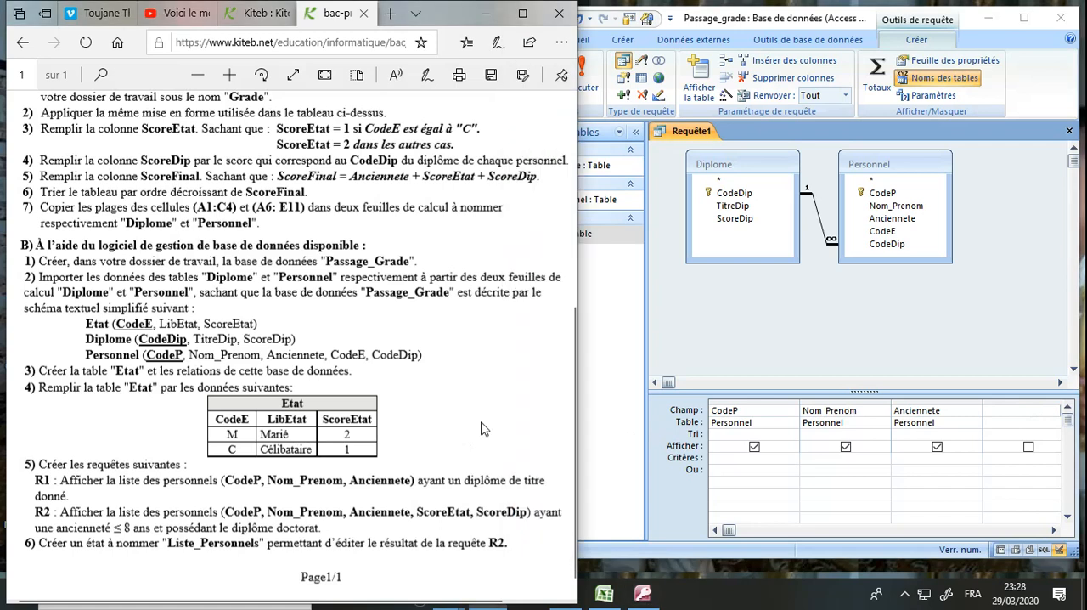
pyautogui.click(1044, 411)
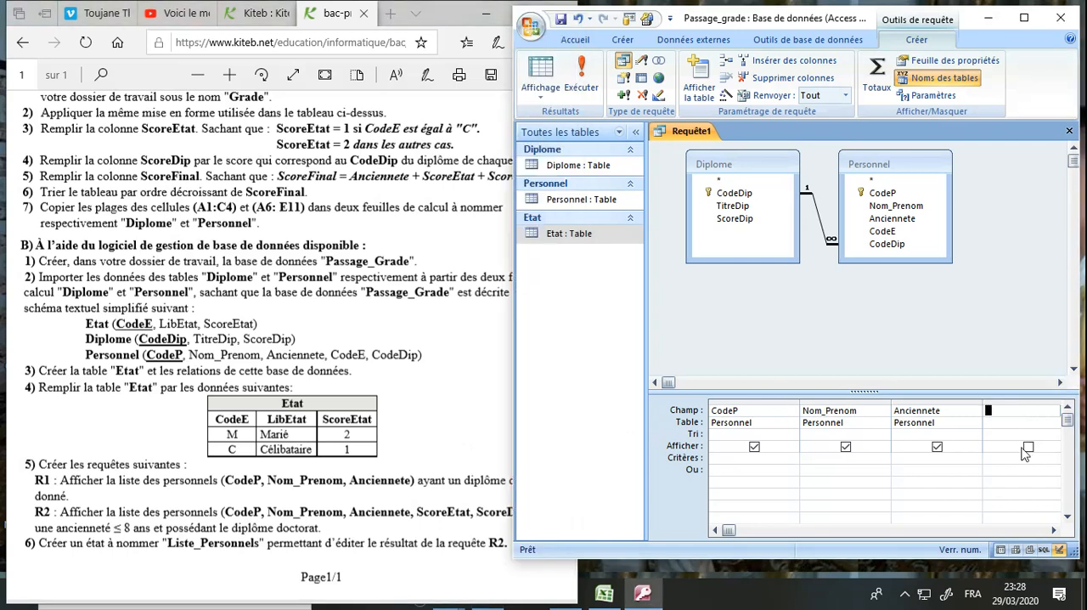
pyautogui.click(1054, 531)
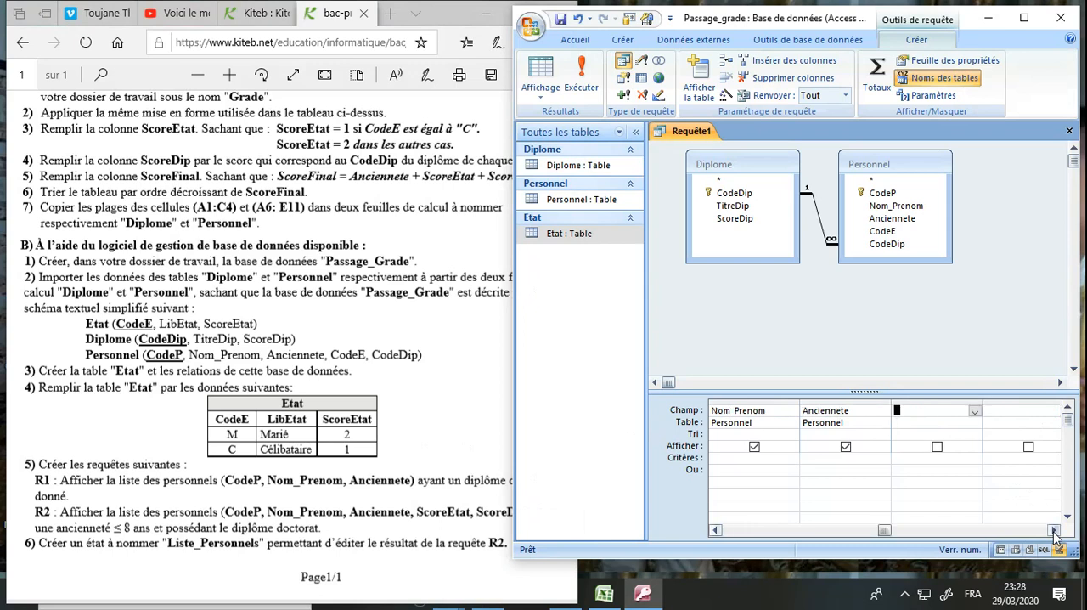
pyautogui.click(975, 412)
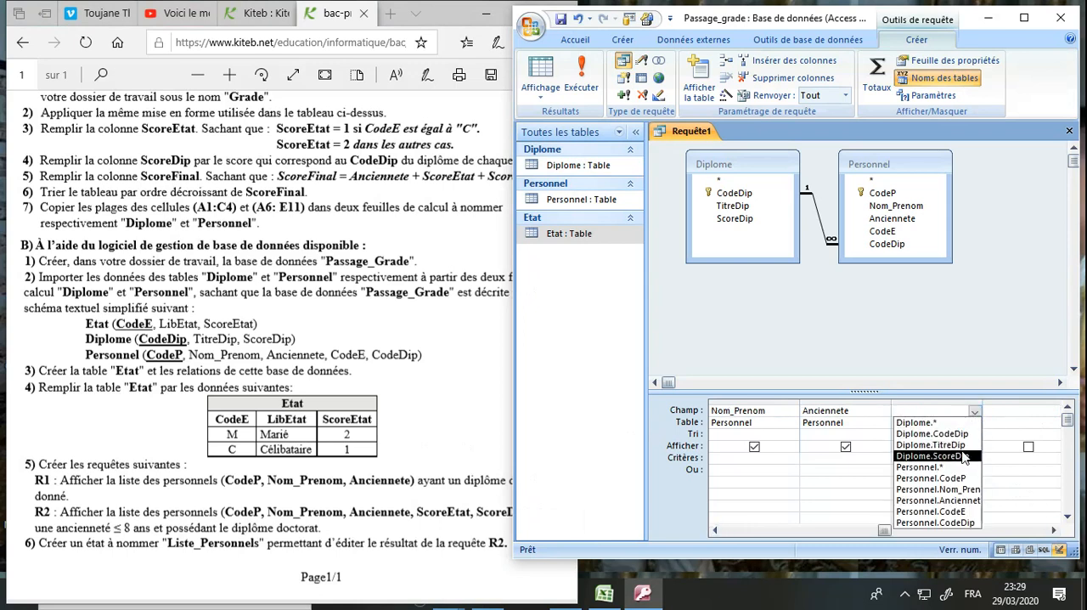
pyautogui.press('Up')
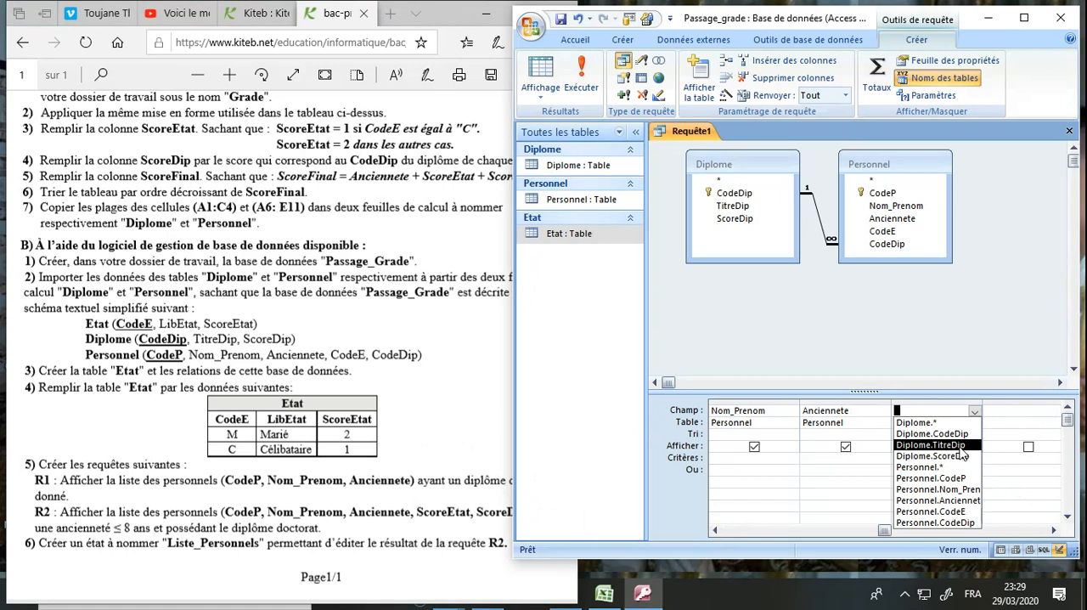
pyautogui.press('Return')
# Hide TitreDip from the query output and set its criterion to the parameter [donner votre titre de dipartement]
pyautogui.click(942, 461)
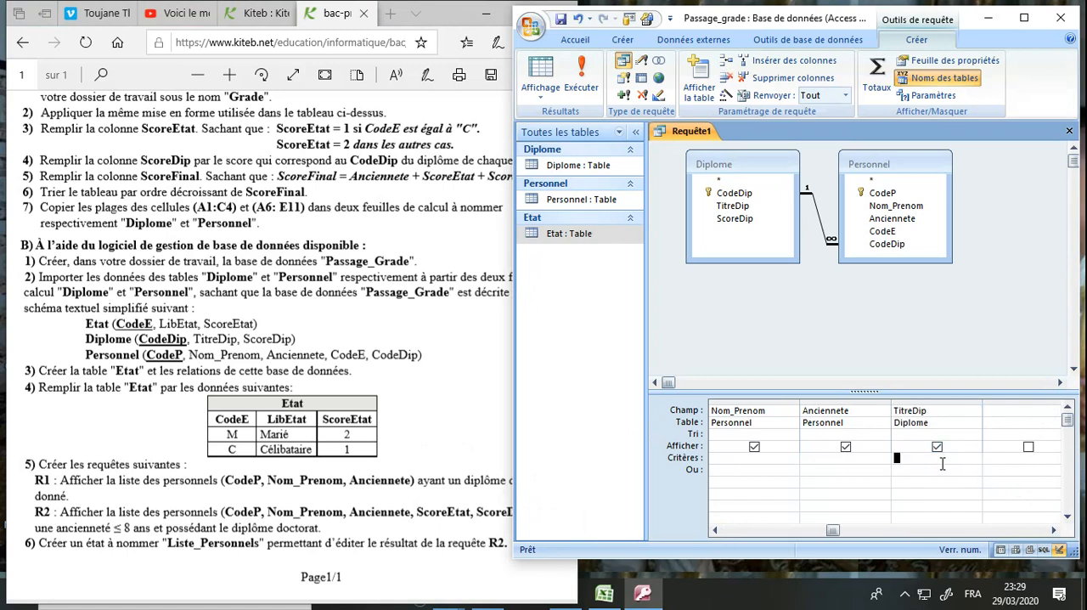
pyautogui.click(938, 449)
pyautogui.click(931, 458)
pyautogui.write('[do')
pyautogui.write('nner votre')
pyautogui.write(' titre de di')
pyautogui.write('part')
pyautogui.write('ement')
pyautogui.write(']')
# Save the query under the name R1
pyautogui.click(563, 23)
pyautogui.write('R1')
pyautogui.press('Return')
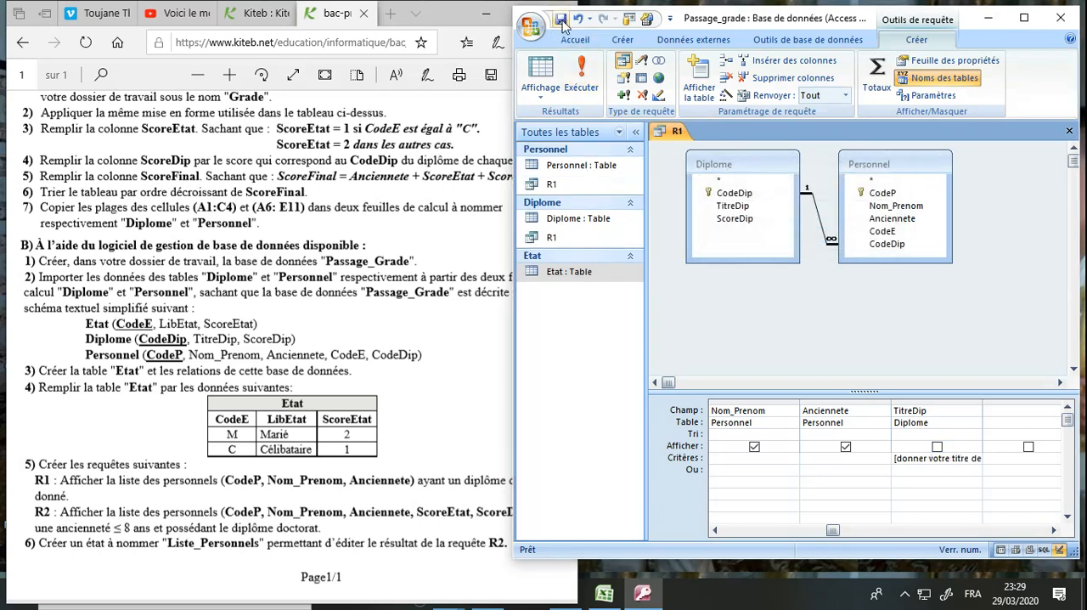
# Run query R1 with the parameter value License, taking the diploma title from the exam statement's table
pyautogui.click(583, 73)
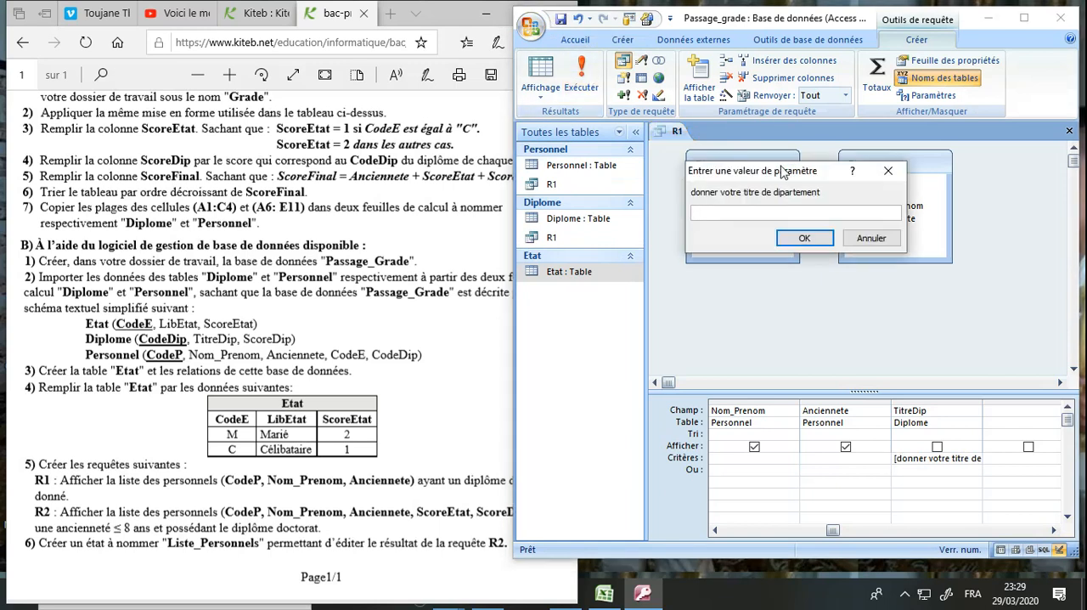
pyautogui.click(474, 291)
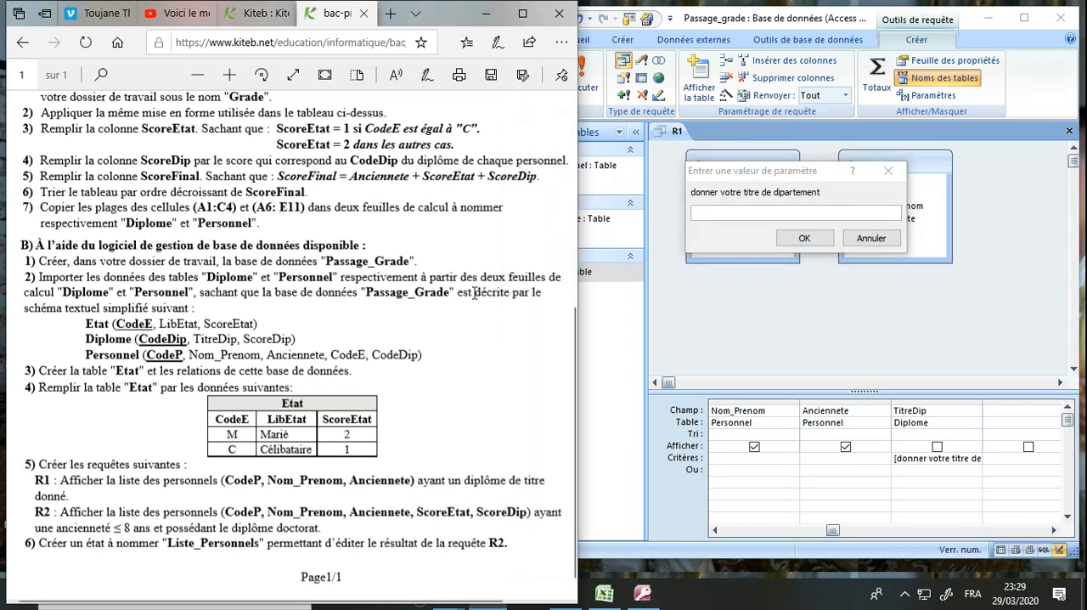
pyautogui.scroll(3, 474, 292)
pyautogui.scroll(3, 474, 291)
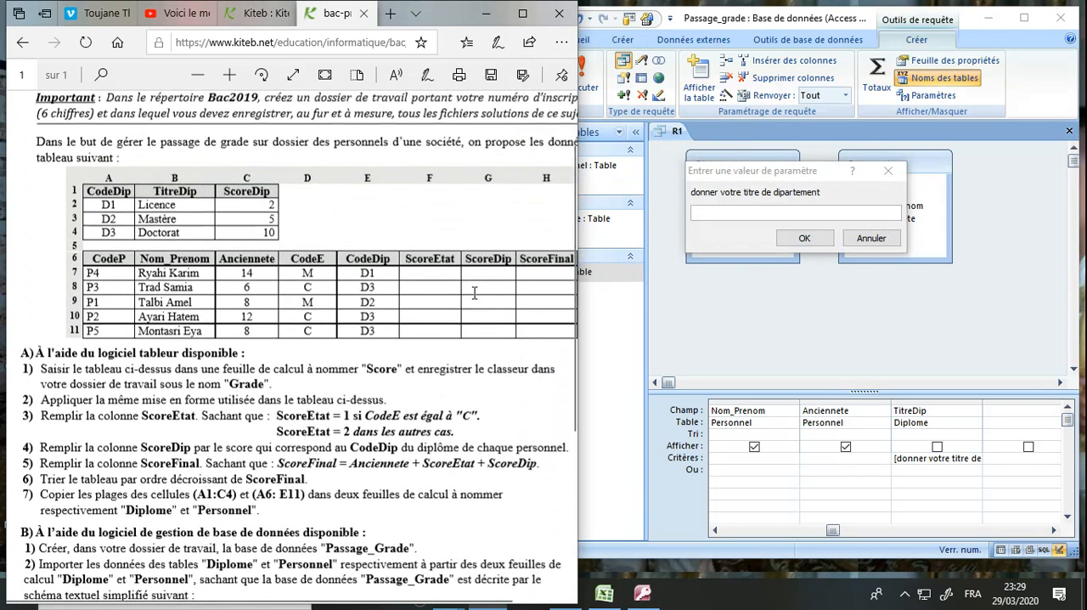
pyautogui.click(730, 209)
pyautogui.write('Lic')
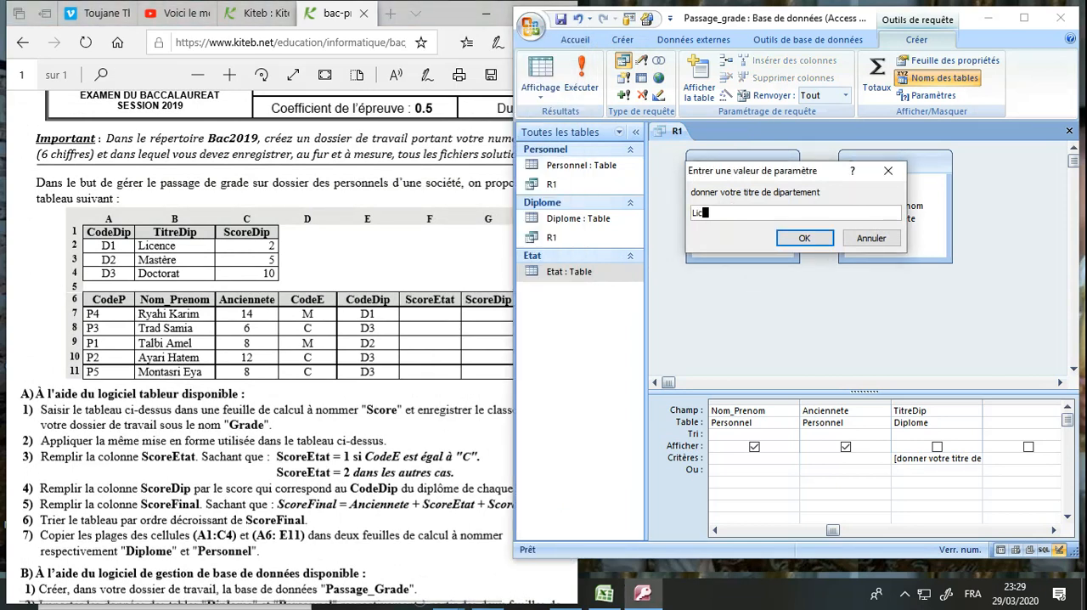
pyautogui.write('ense')
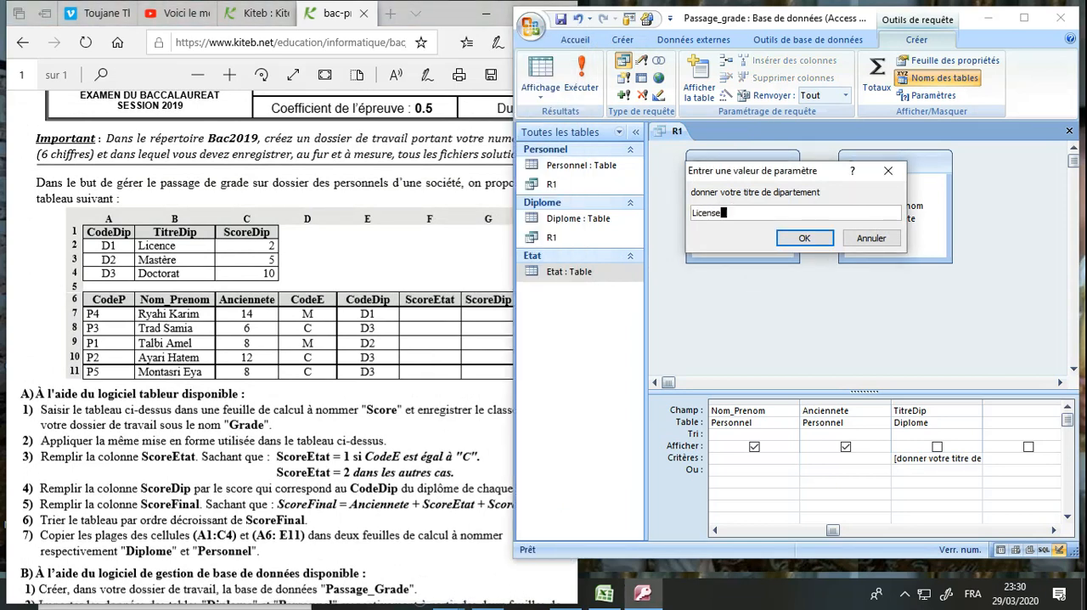
pyautogui.press('Return')
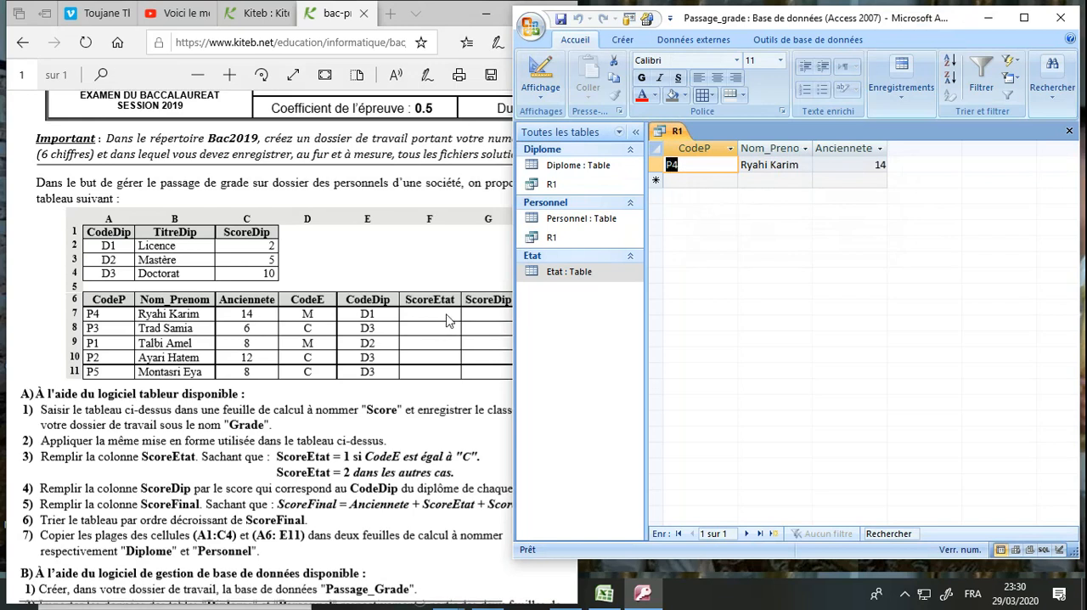
# Check R1's result against the exam tables by tracing Licence through its CodeDip to the matching personnel row, and close the query
pyautogui.click(339, 320)
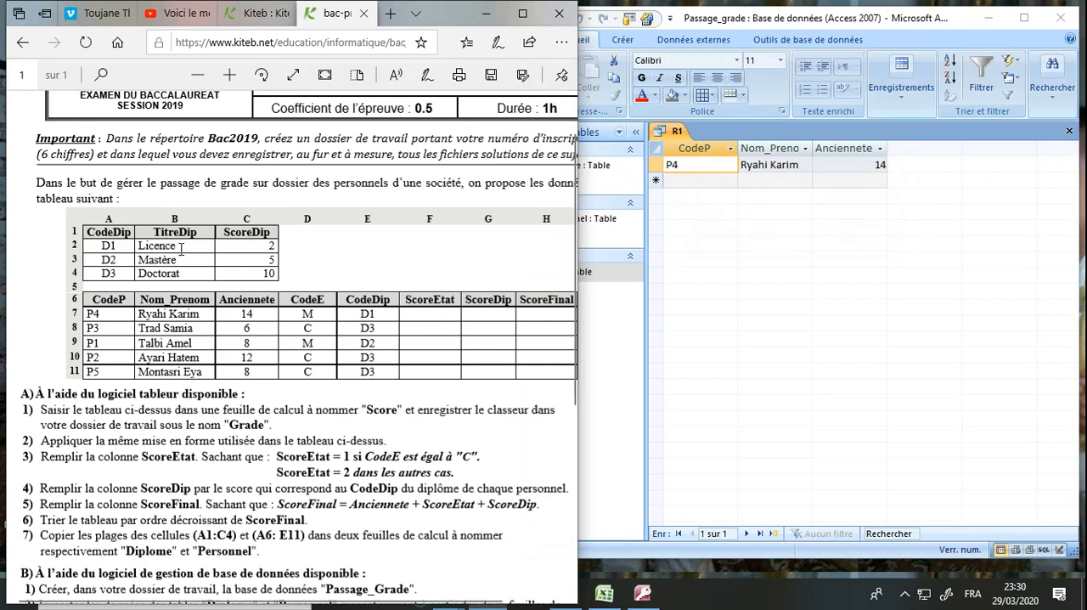
pyautogui.moveTo(181, 247); pyautogui.dragTo(138, 246)
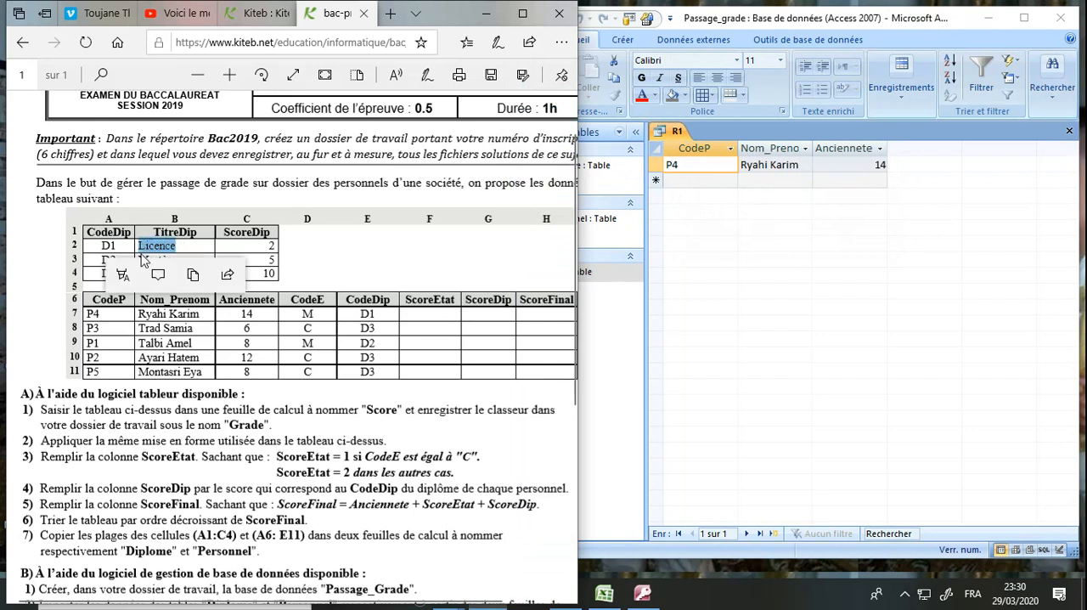
pyautogui.click(120, 247)
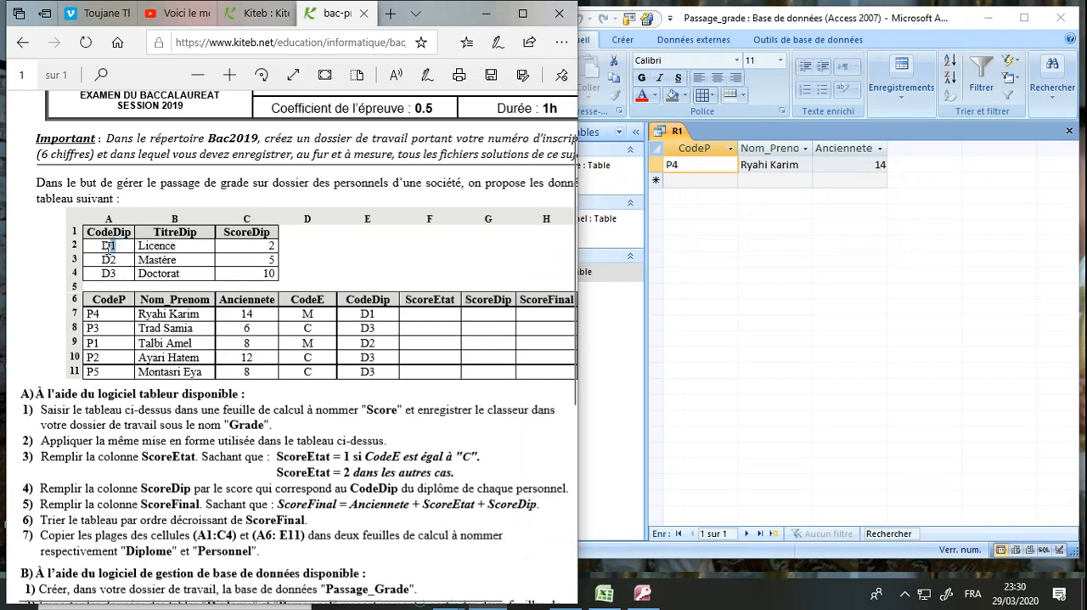
pyautogui.doubleClick(111, 247)
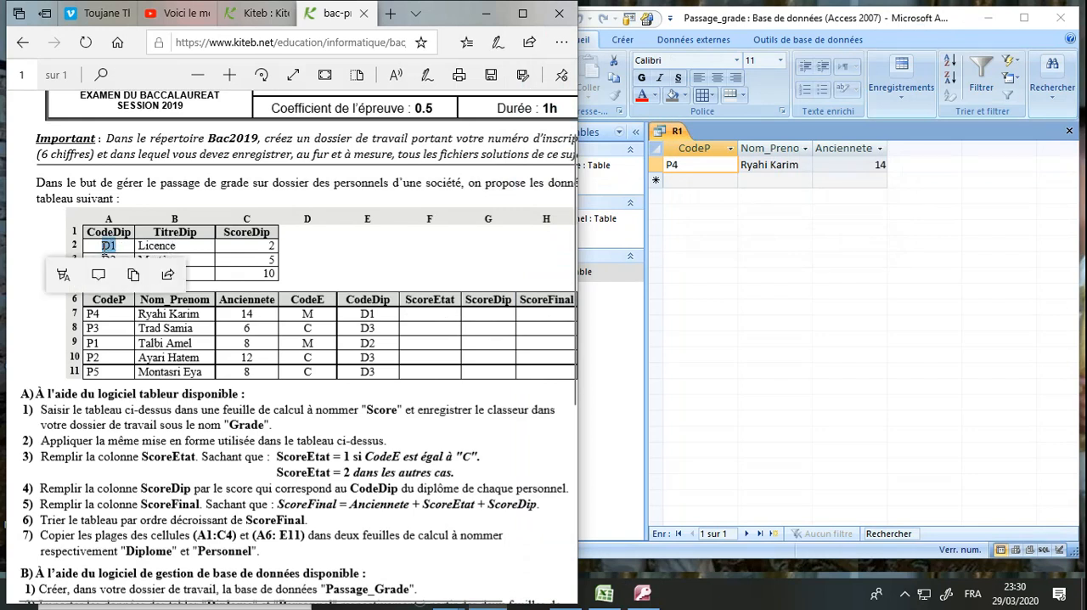
pyautogui.doubleClick(372, 314)
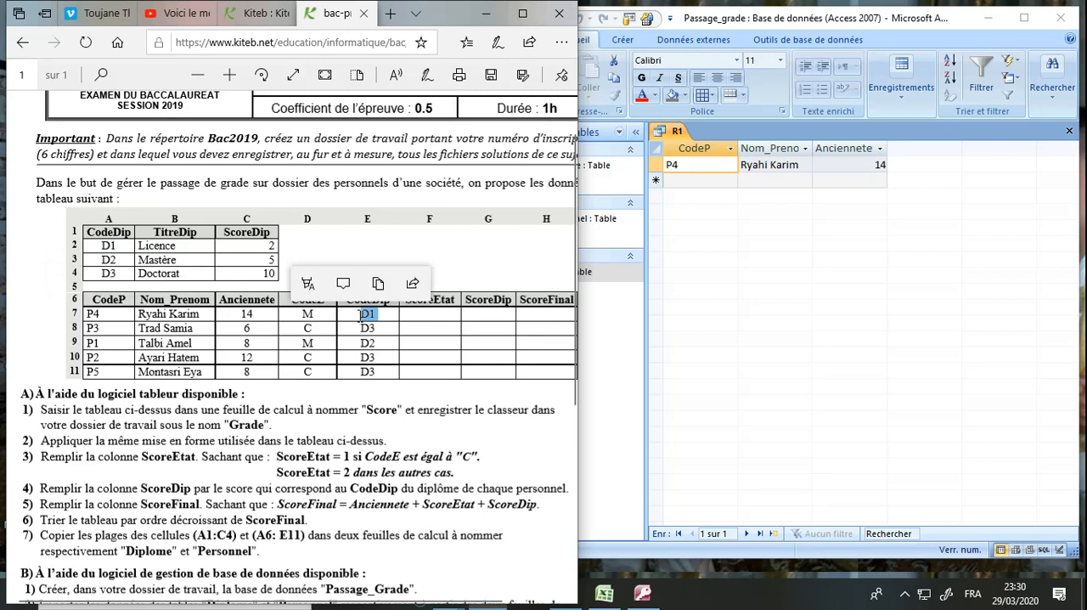
pyautogui.doubleClick(184, 314)
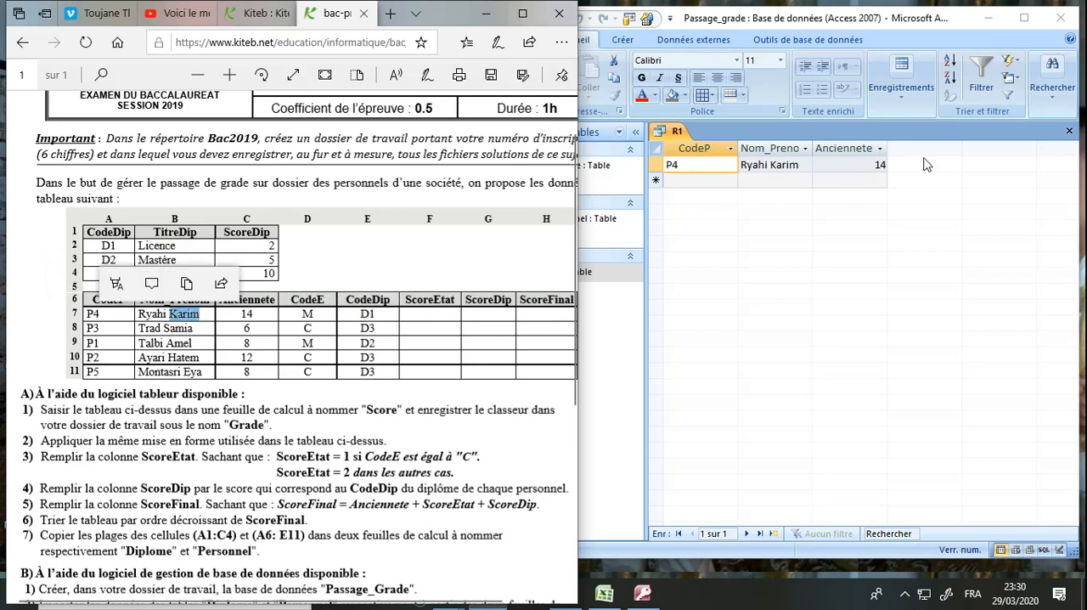
pyautogui.click(1069, 130)
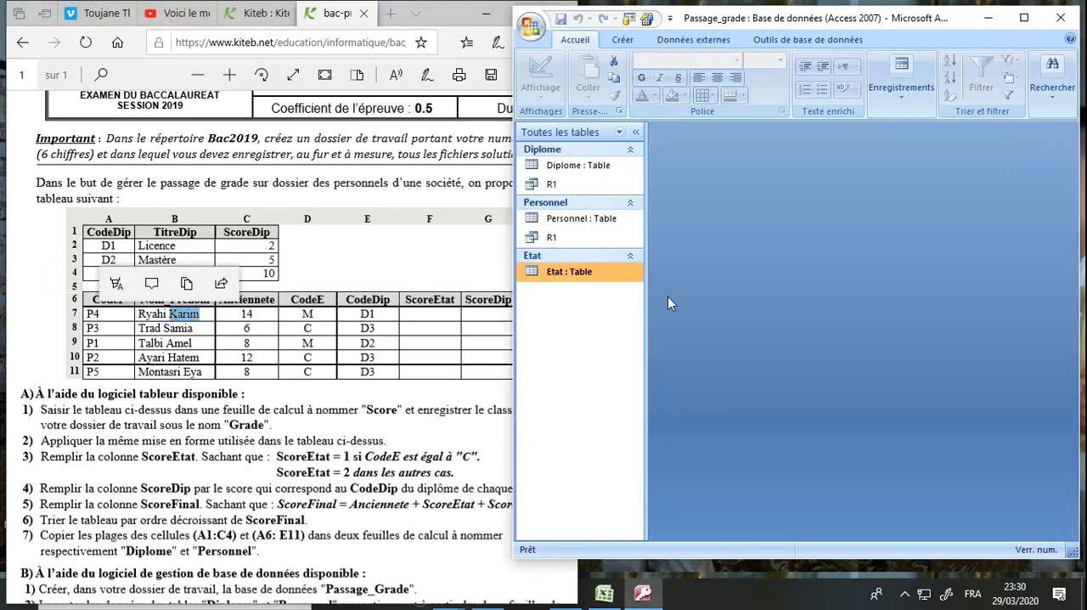
# Run query R1 again from the object list with the parameter value Doctorat
pyautogui.doubleClick(592, 238)
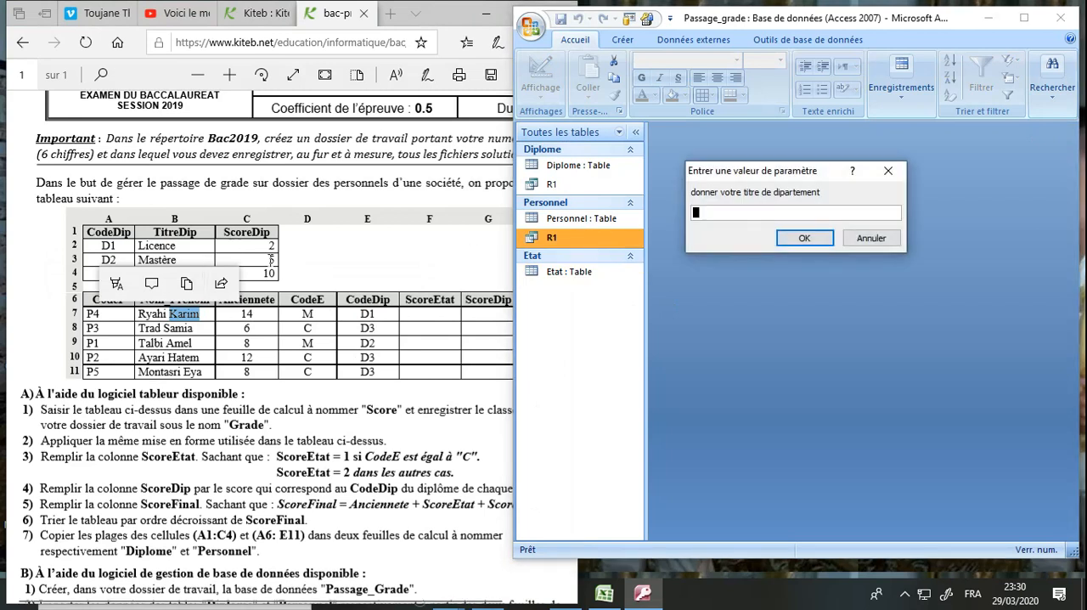
pyautogui.write('Doctorat')
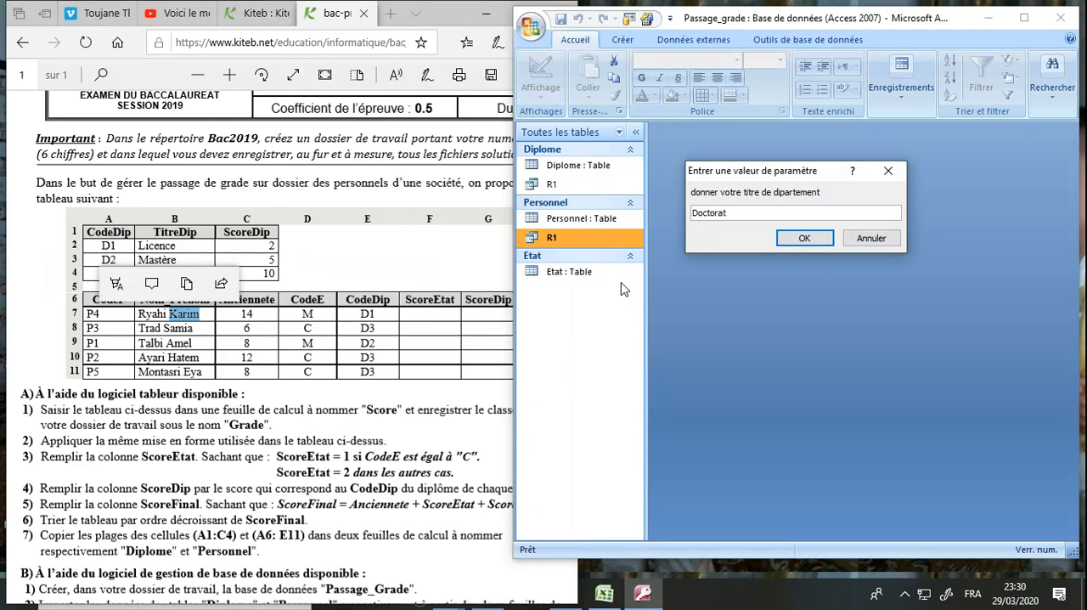
pyautogui.click(436, 319)
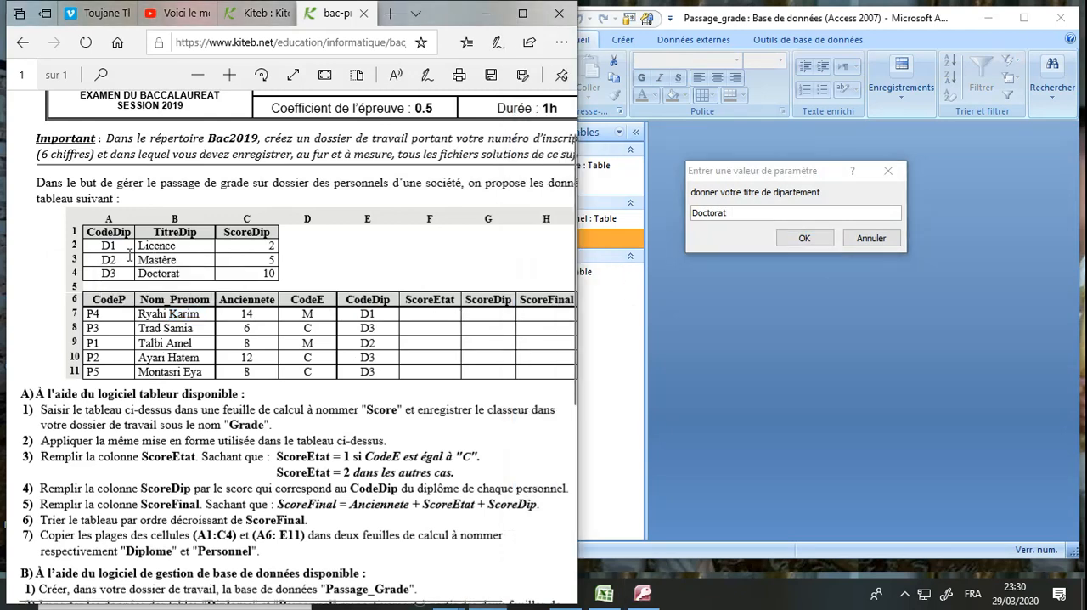
pyautogui.click(805, 237)
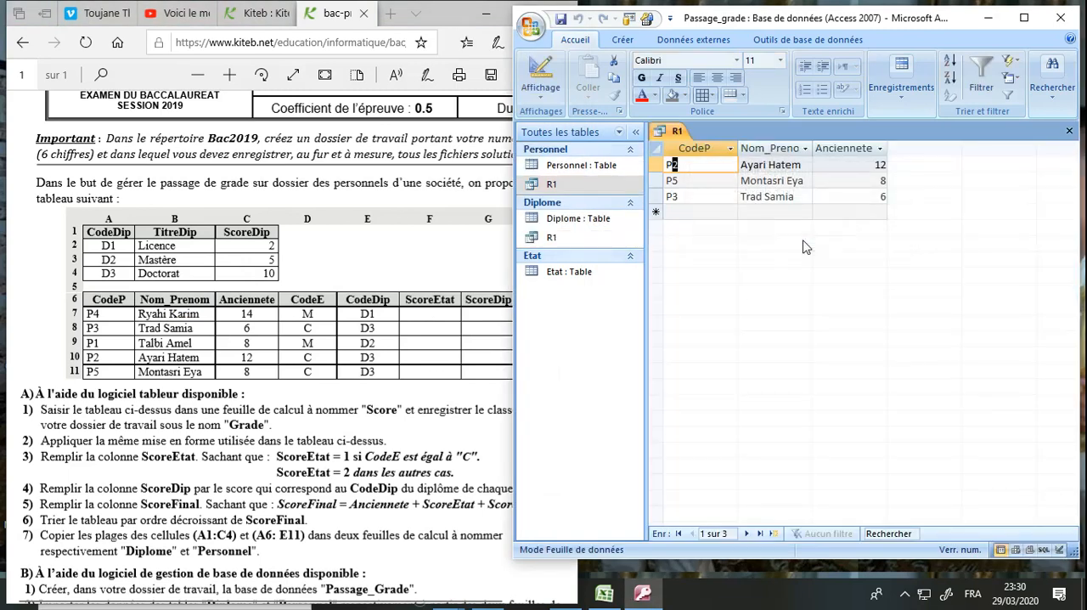
# Compare R1's Doctorat result with the D3 personnel rows in the exam statement, and close the query
pyautogui.doubleClick(157, 273)
pyautogui.moveTo(121, 273); pyautogui.dragTo(100, 273)
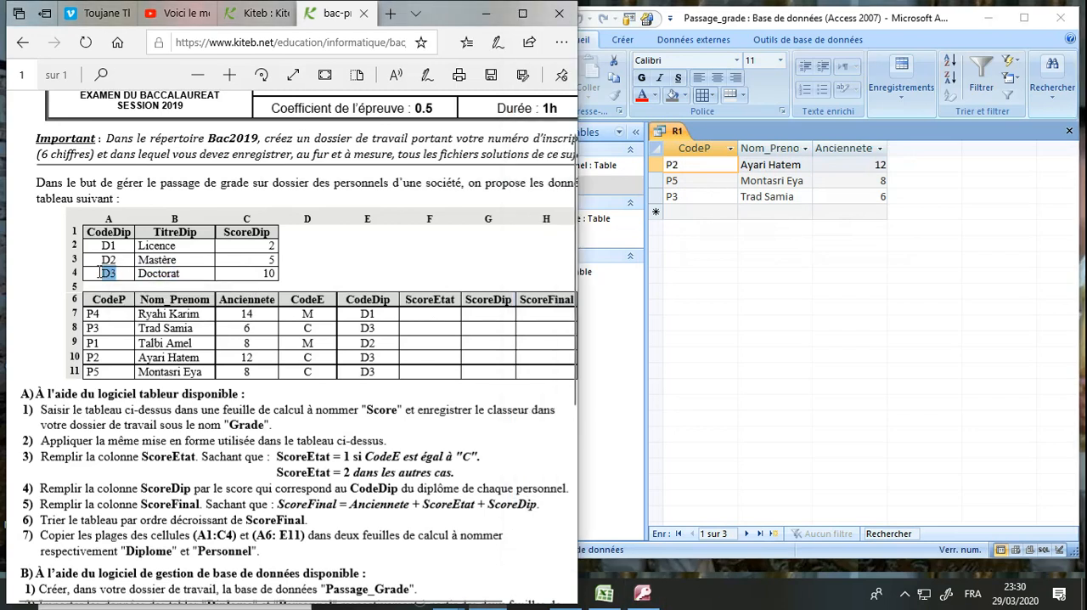
pyautogui.click(379, 328)
pyautogui.click(1069, 131)
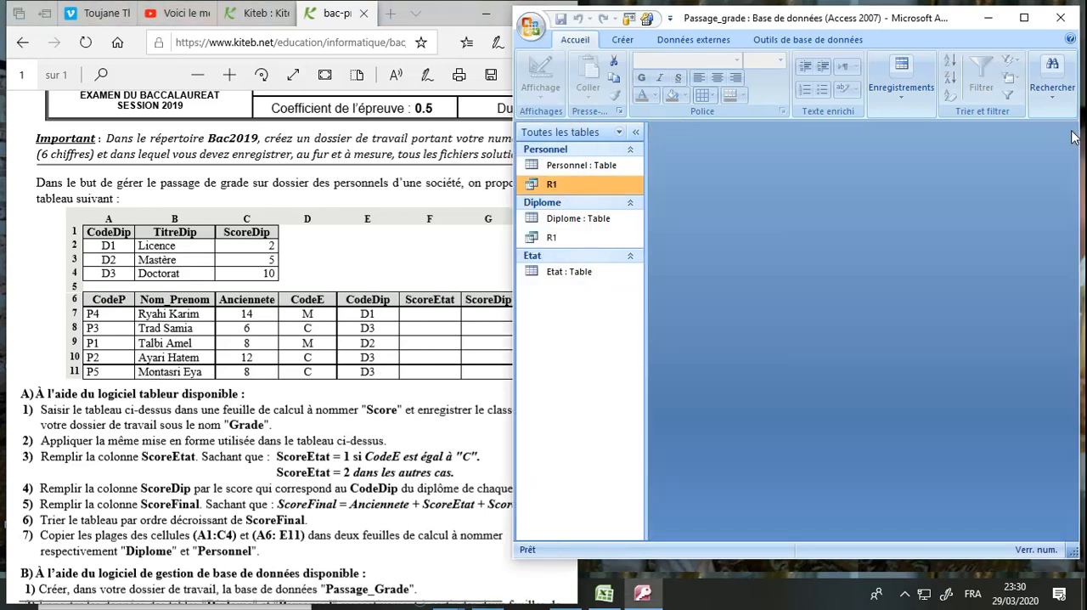
# Examine the exam statement's database schema for the source tables of the fields required by query R2
pyautogui.click(302, 476)
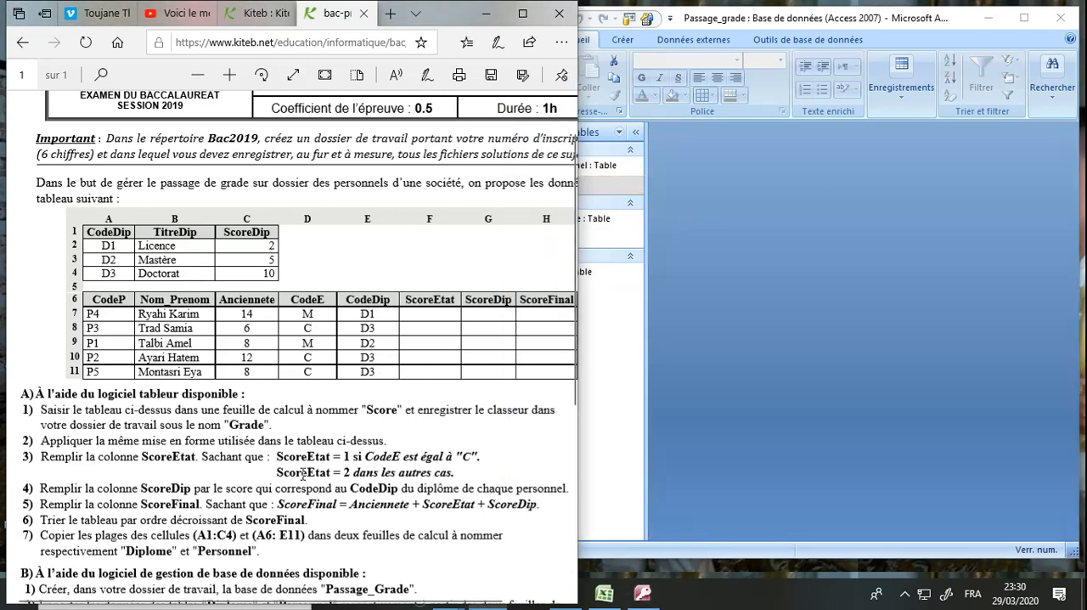
pyautogui.scroll(-5, 303, 476)
pyautogui.scroll(-2, 302, 476)
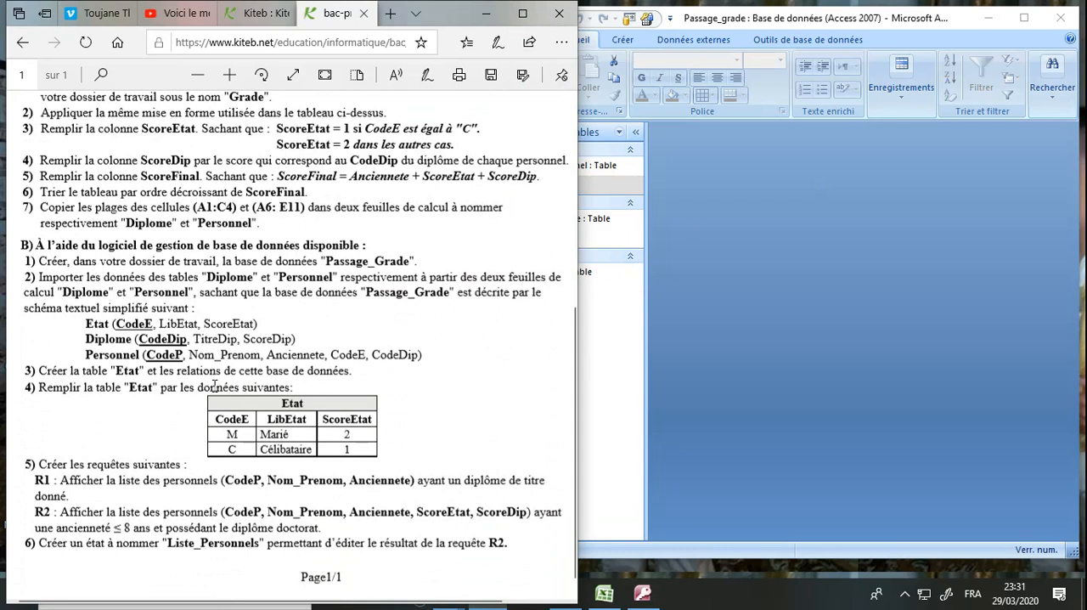
pyautogui.doubleClick(175, 355)
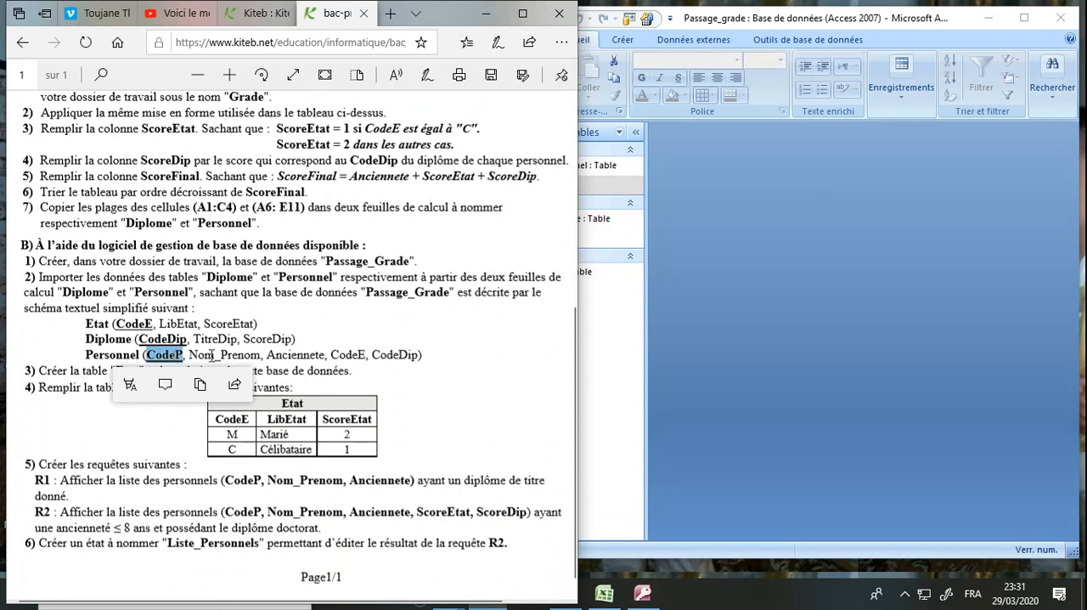
pyautogui.doubleClick(208, 355)
pyautogui.doubleClick(286, 356)
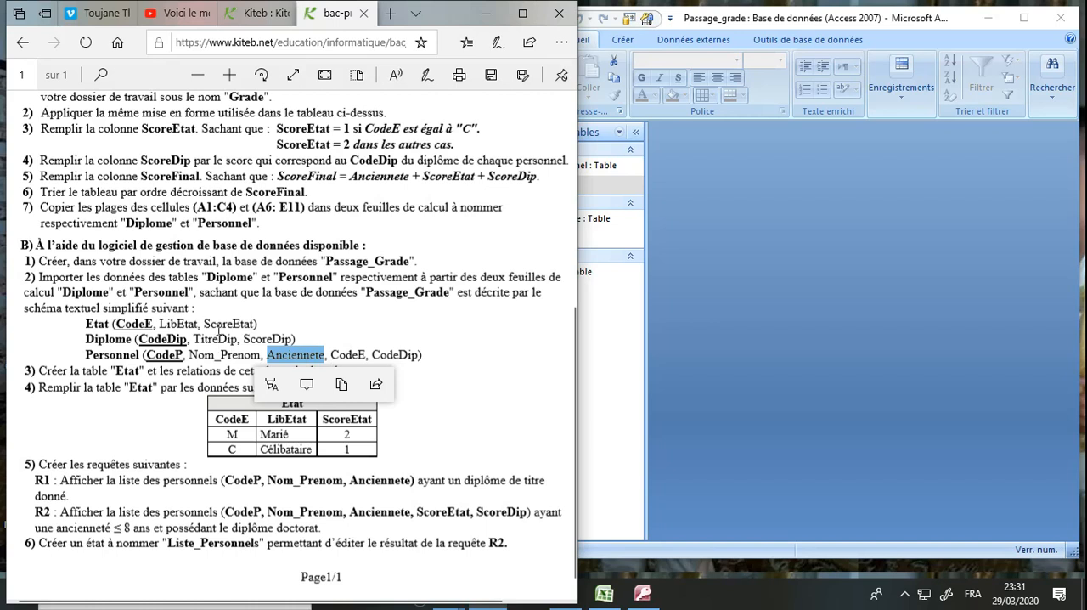
pyautogui.doubleClick(234, 324)
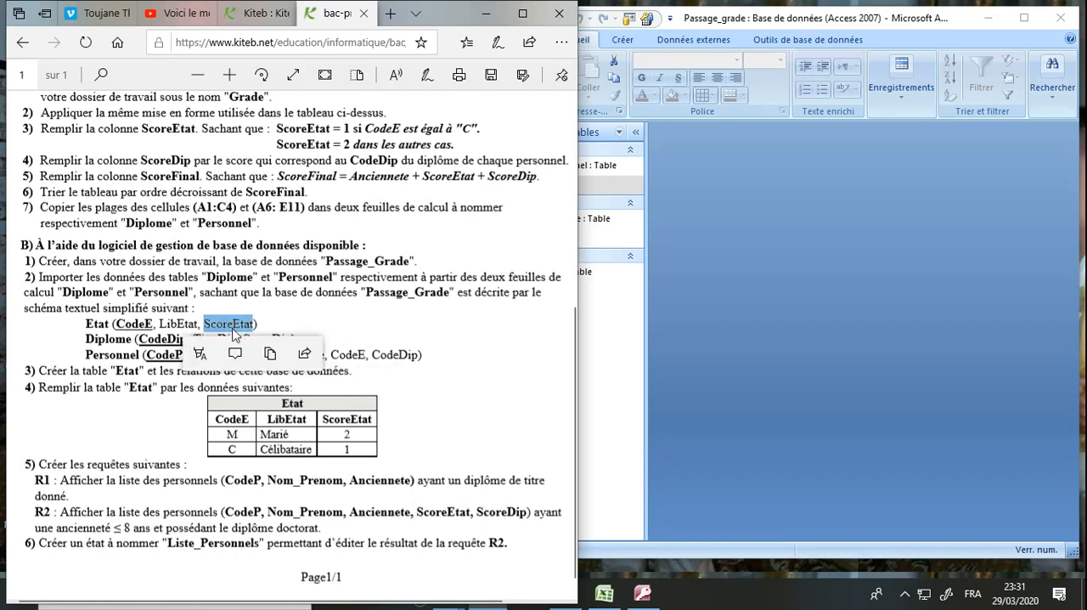
pyautogui.click(274, 328)
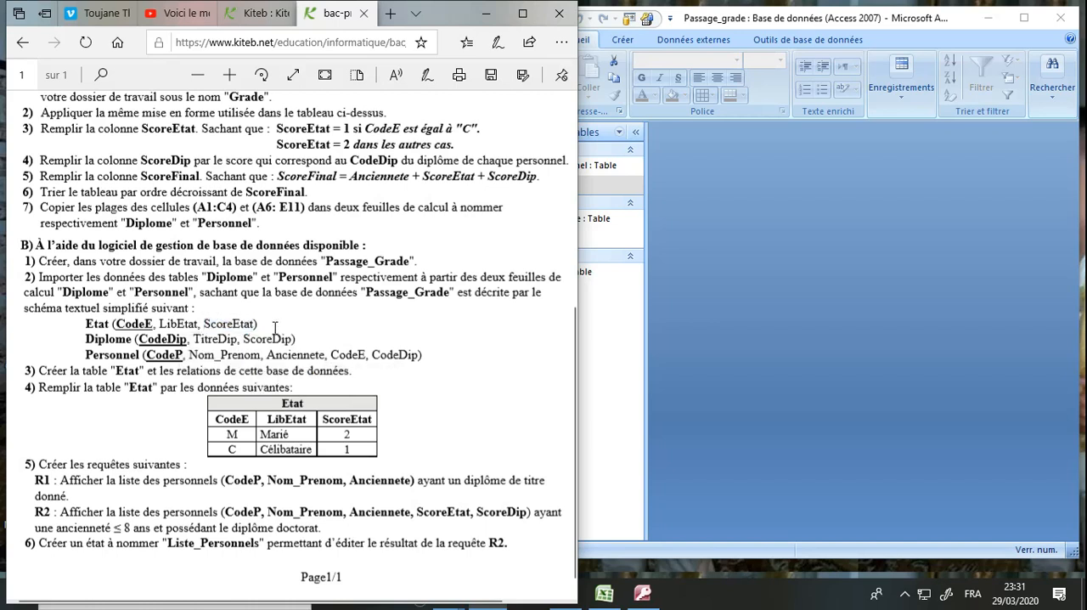
pyautogui.doubleClick(276, 338)
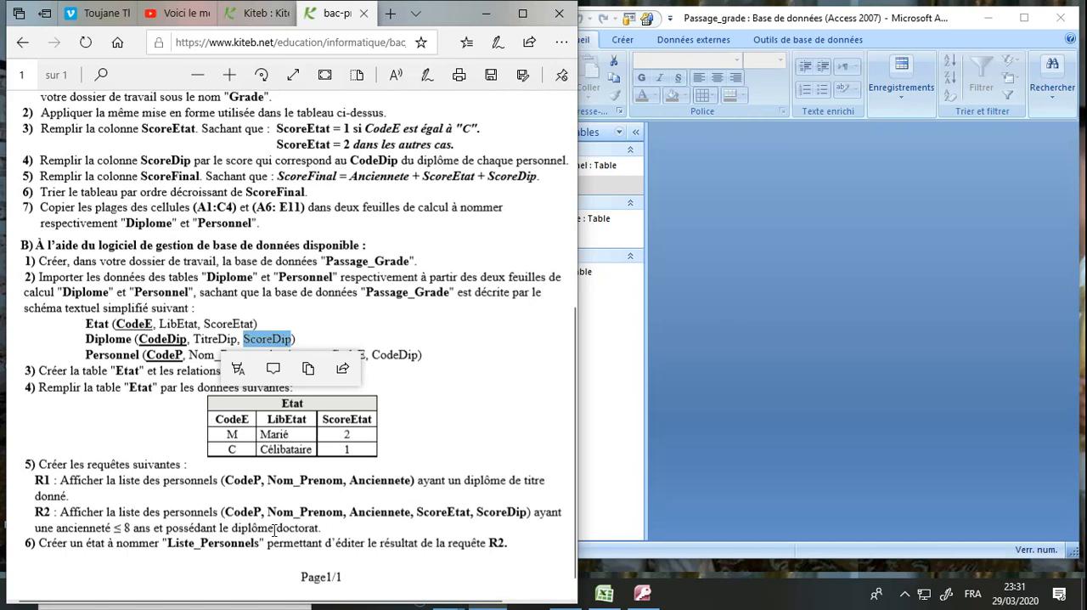
# In Access, create a new design-view query containing the Diplome, Etat and Personnel tables
pyautogui.click(696, 342)
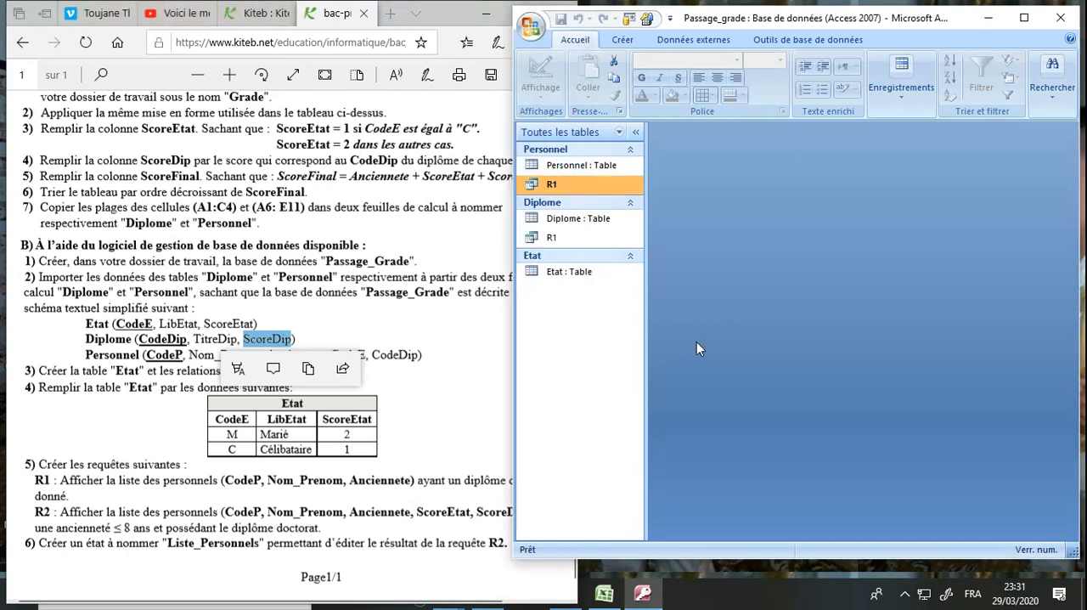
pyautogui.click(337, 294)
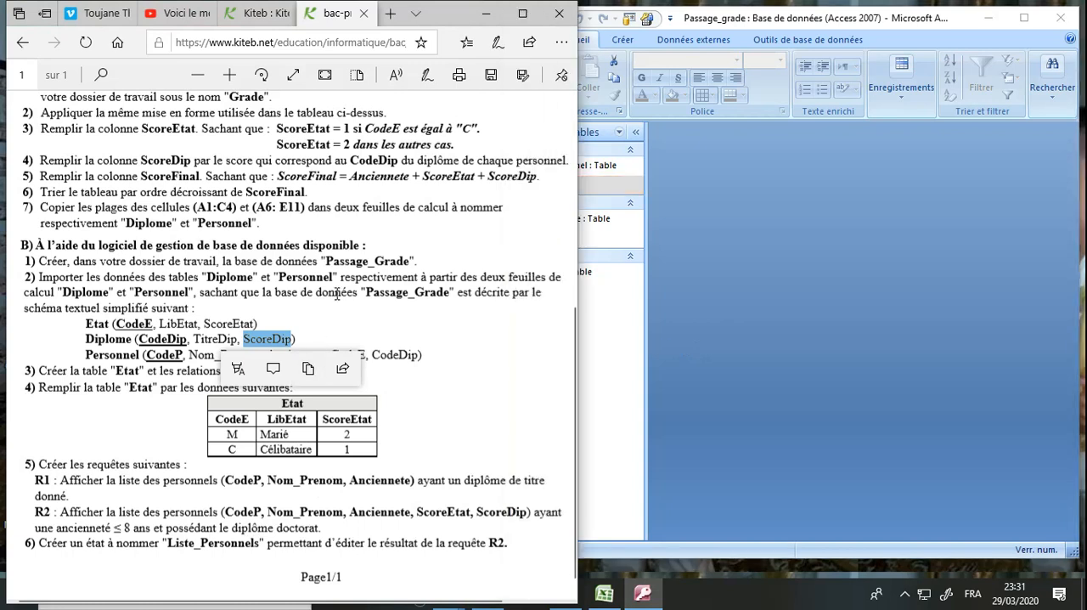
pyautogui.click(800, 240)
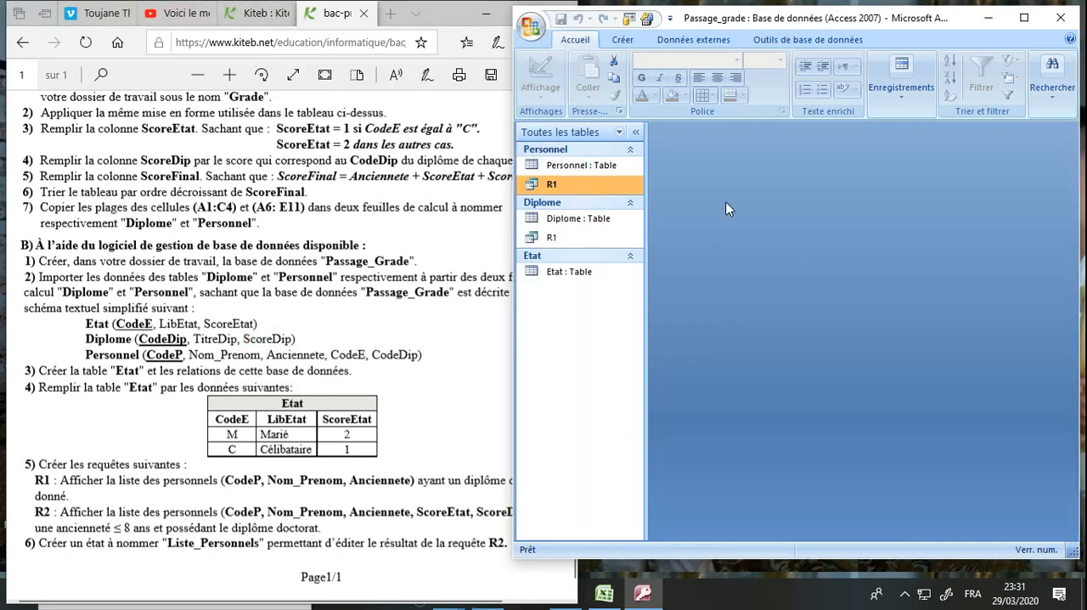
pyautogui.click(795, 40)
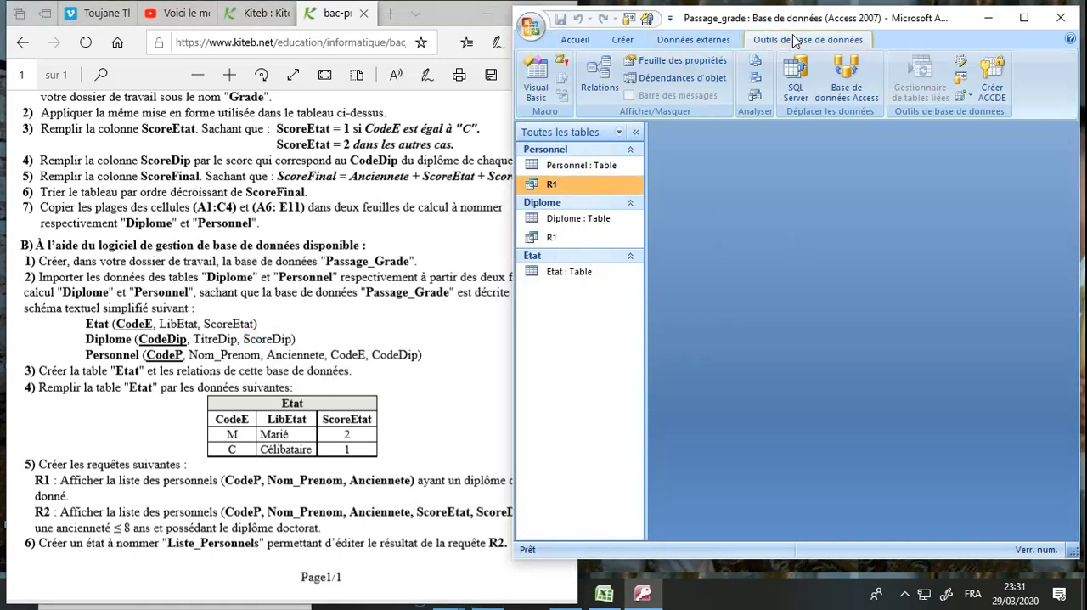
pyautogui.click(620, 42)
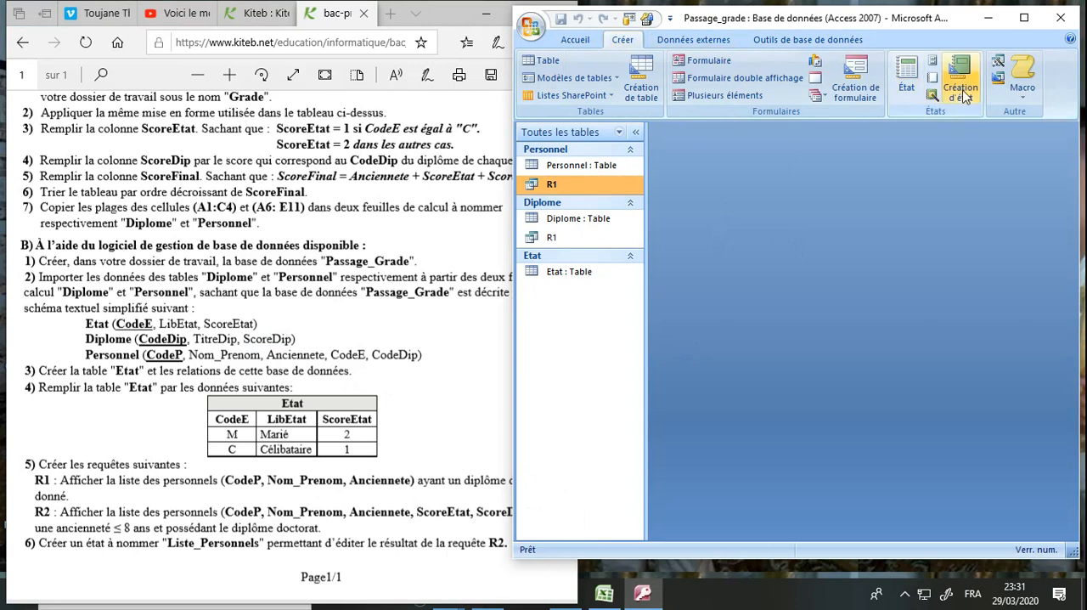
pyautogui.click(1026, 19)
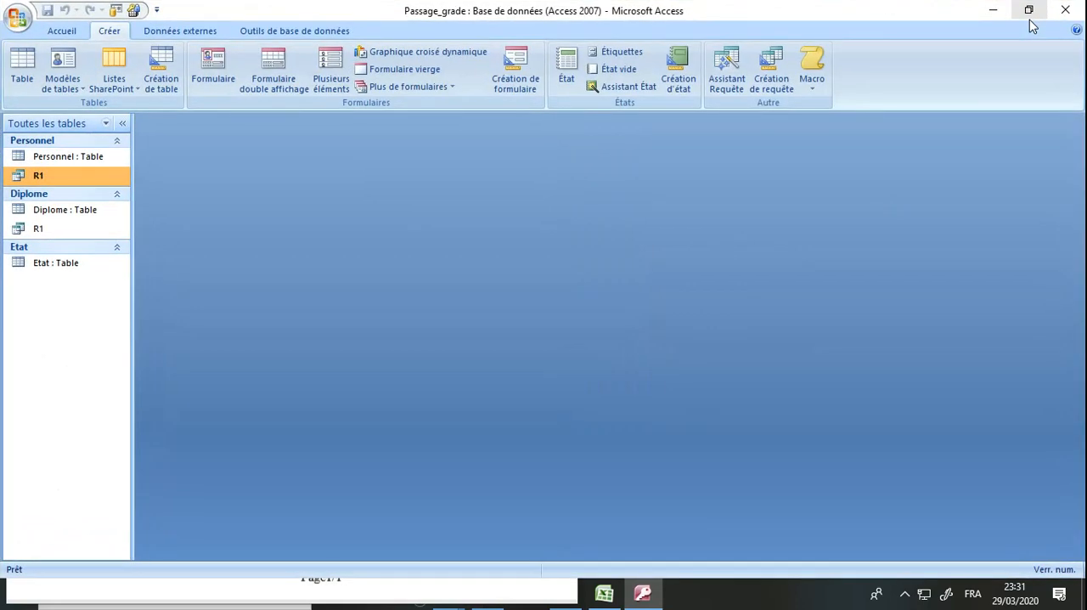
pyautogui.click(760, 78)
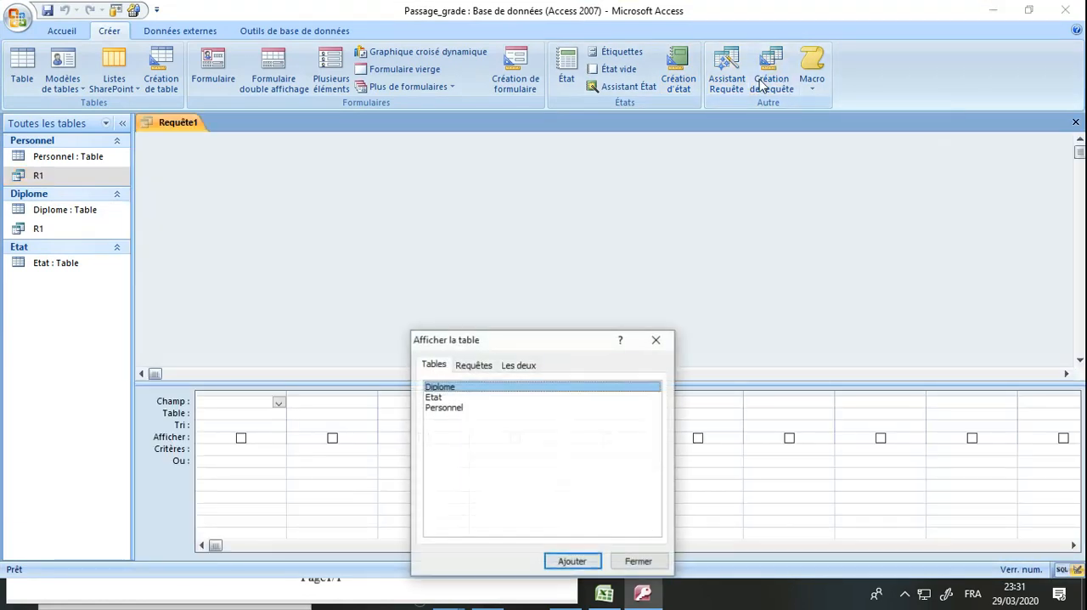
pyautogui.keyDown('shift'); pyautogui.click(456, 399); pyautogui.keyUp('shift')
pyautogui.keyDown('shift'); pyautogui.click(456, 409); pyautogui.keyUp('shift')
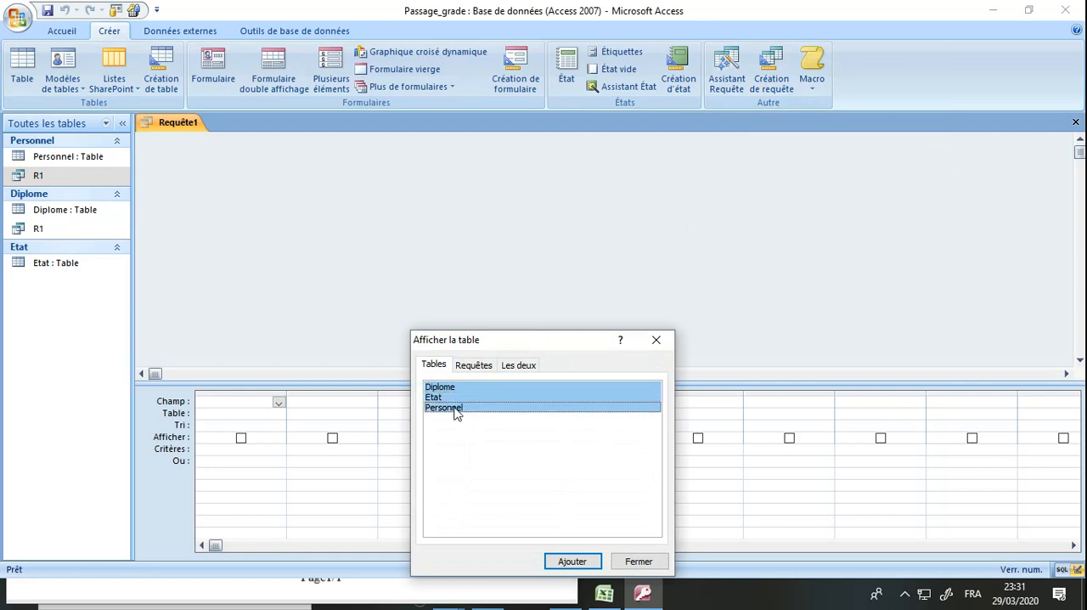
pyautogui.click(577, 558)
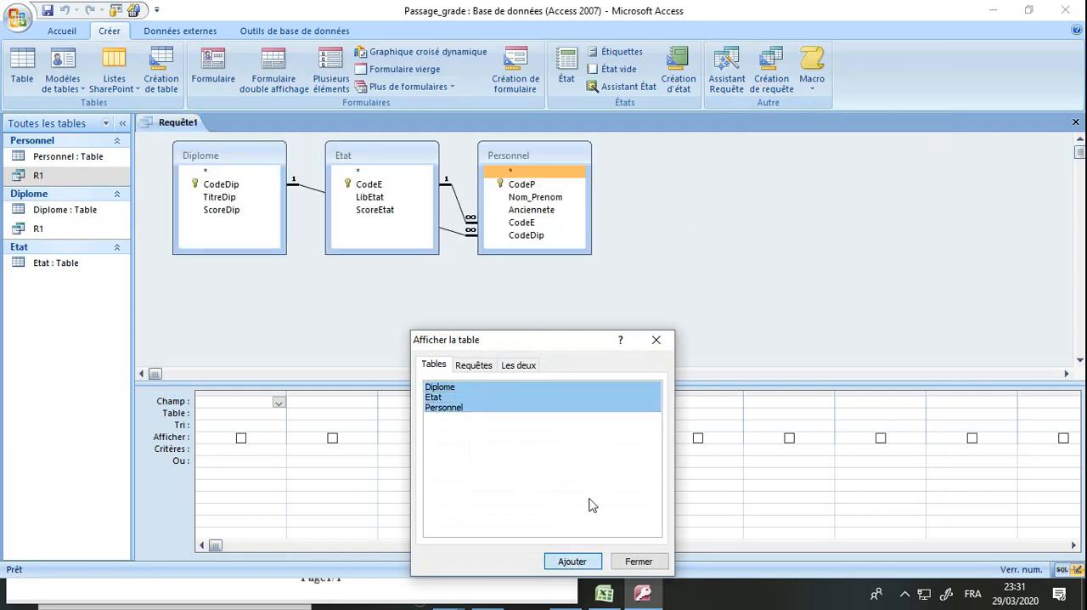
pyautogui.click(658, 339)
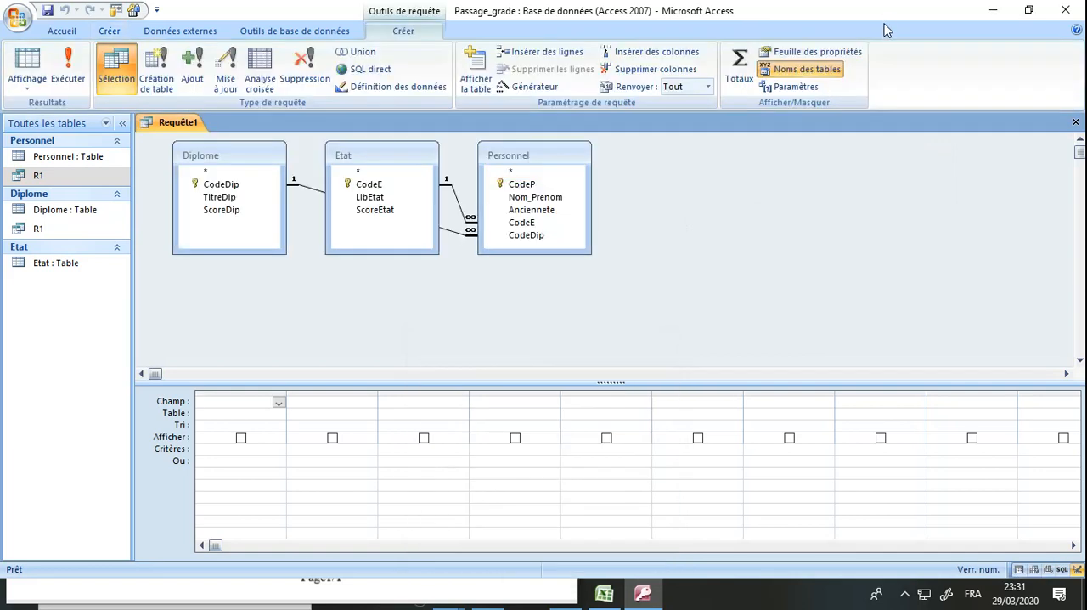
# Add the Personnel fields CodeP, Nom_Prenom and Anciennete to the query grid, keeping the exam statement visible beside the database window
pyautogui.doubleClick(884, 19)
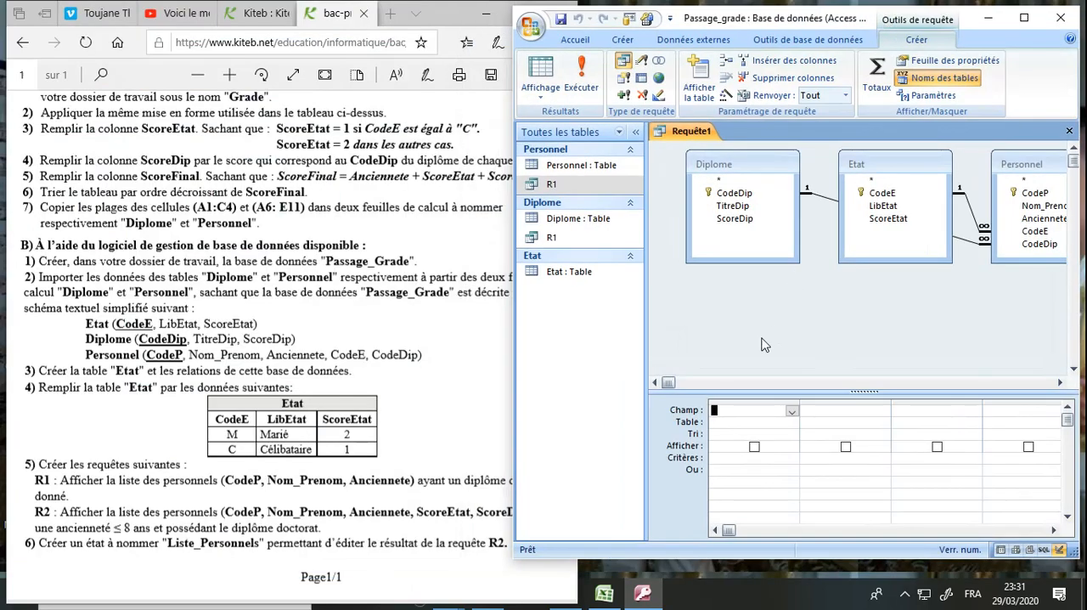
pyautogui.moveTo(647, 336); pyautogui.dragTo(620, 336)
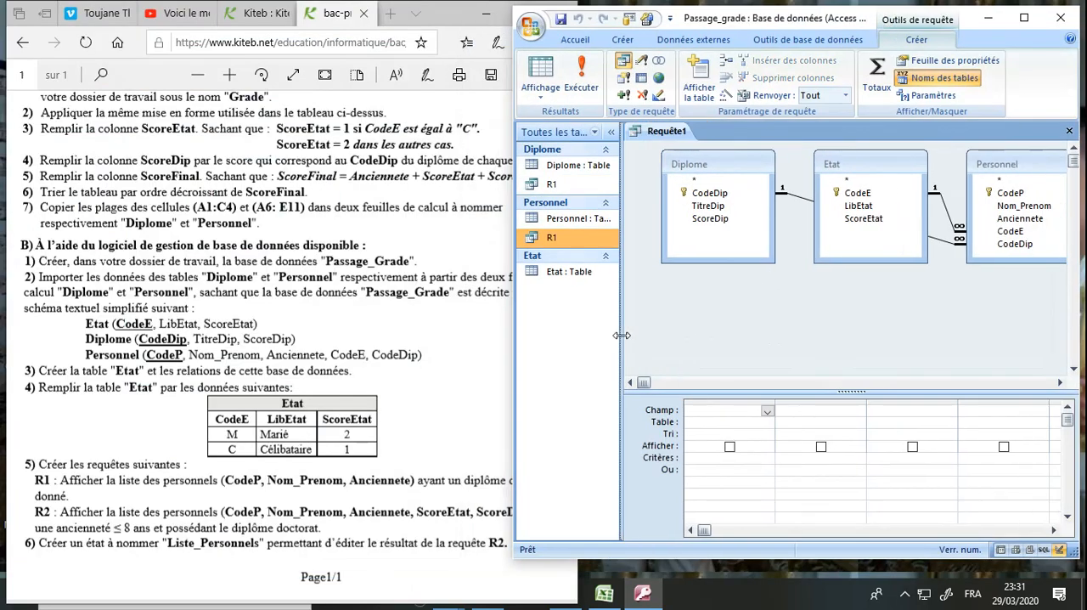
pyautogui.click(770, 414)
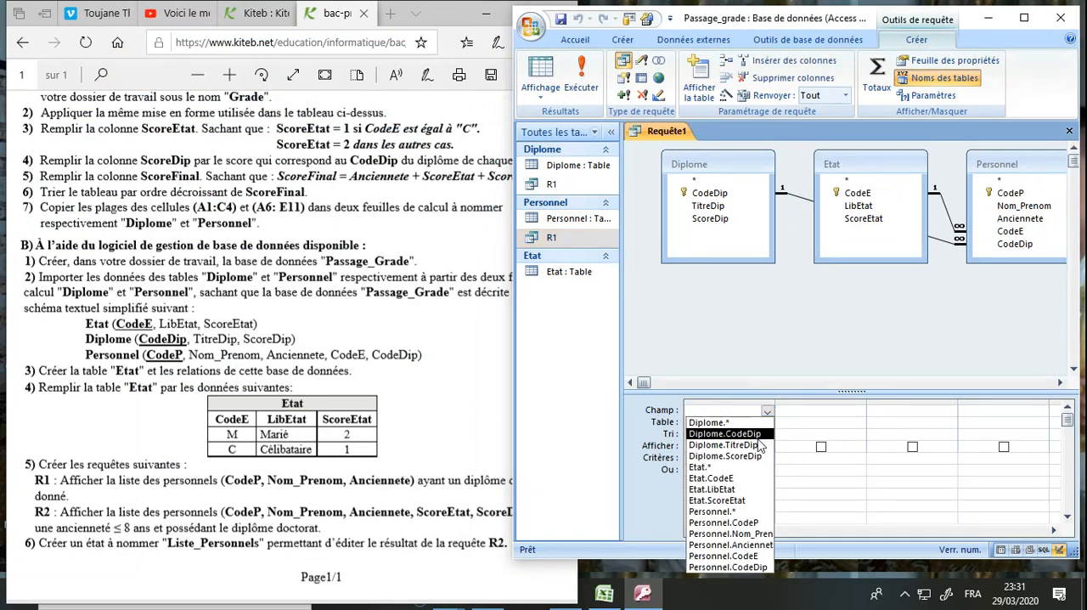
pyautogui.click(749, 523)
pyautogui.click(818, 410)
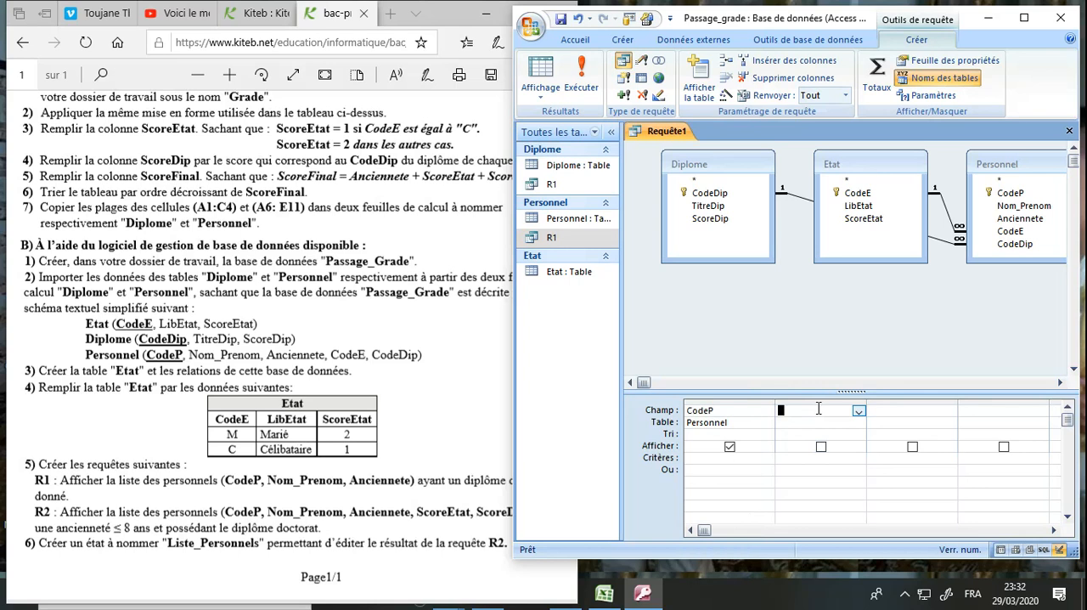
pyautogui.click(860, 414)
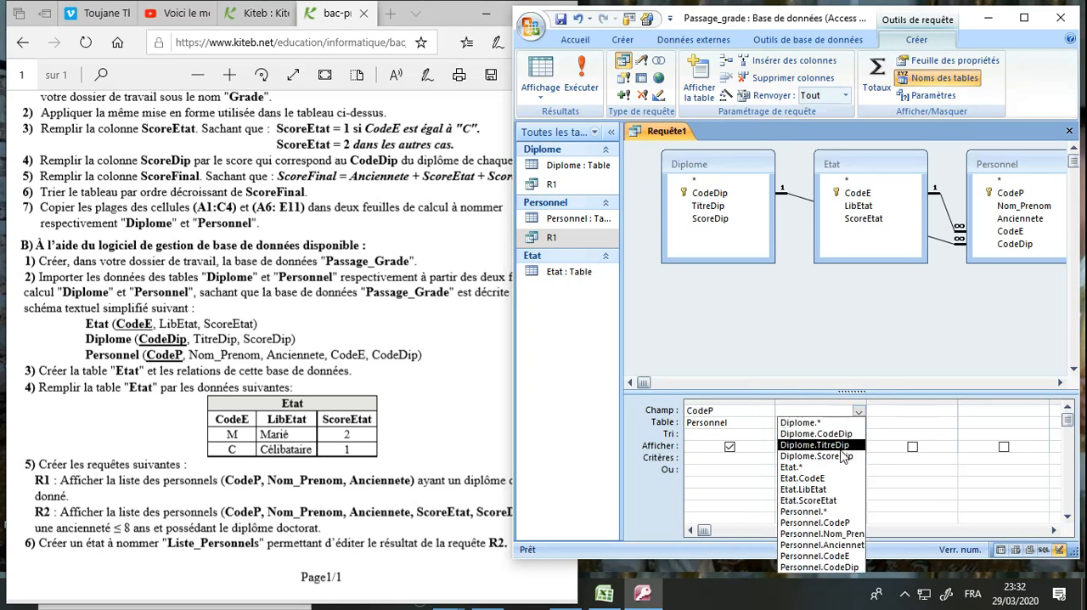
pyautogui.click(833, 531)
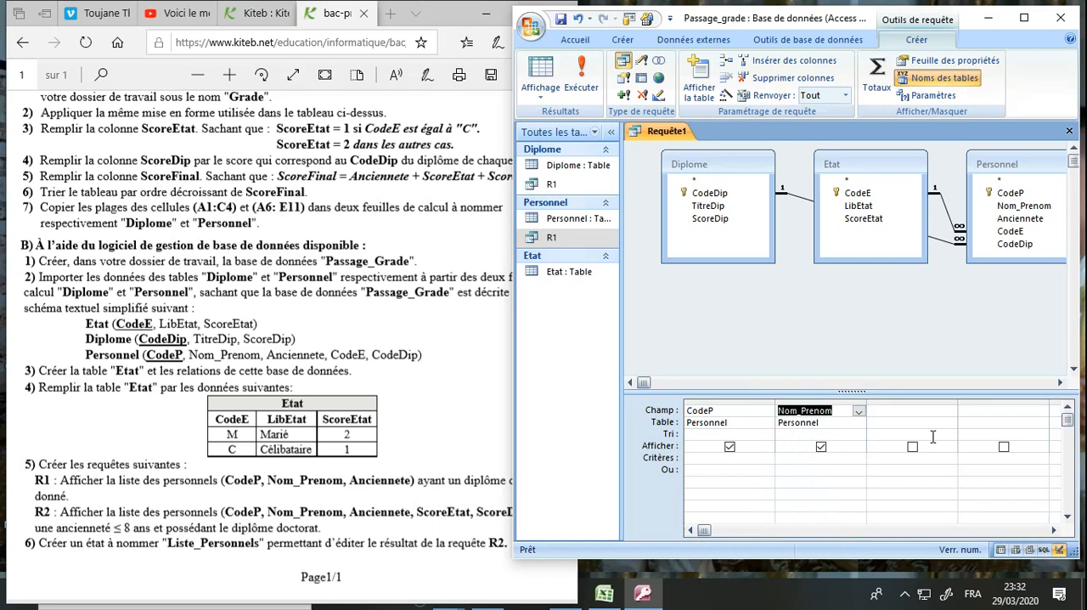
pyautogui.click(948, 414)
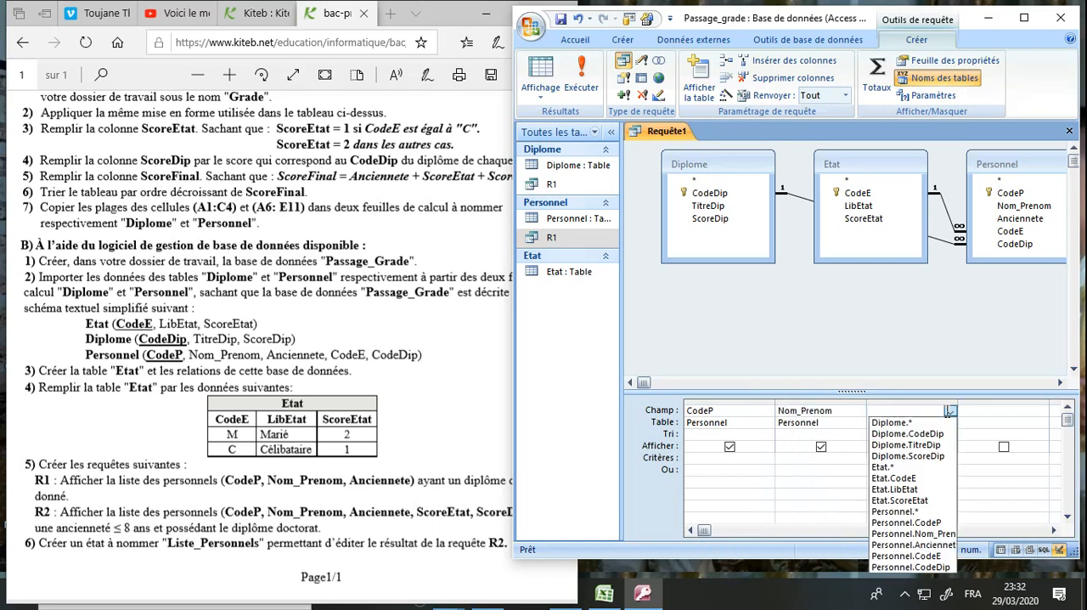
pyautogui.click(918, 546)
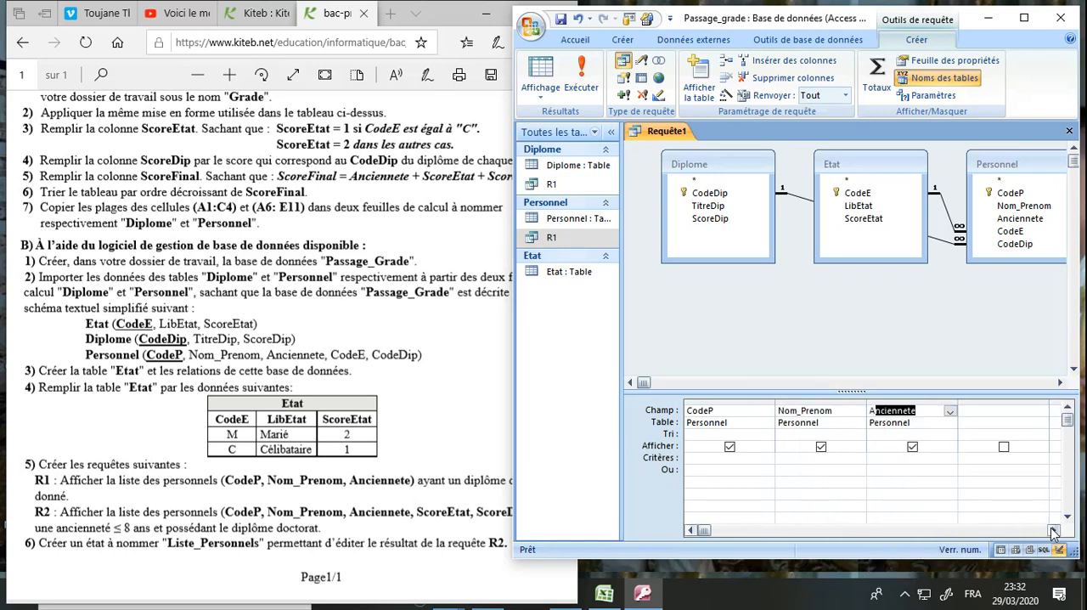
# Add ScoreEtat from Etat and ScoreDip from Diplome as the next two query fields
pyautogui.click(1041, 413)
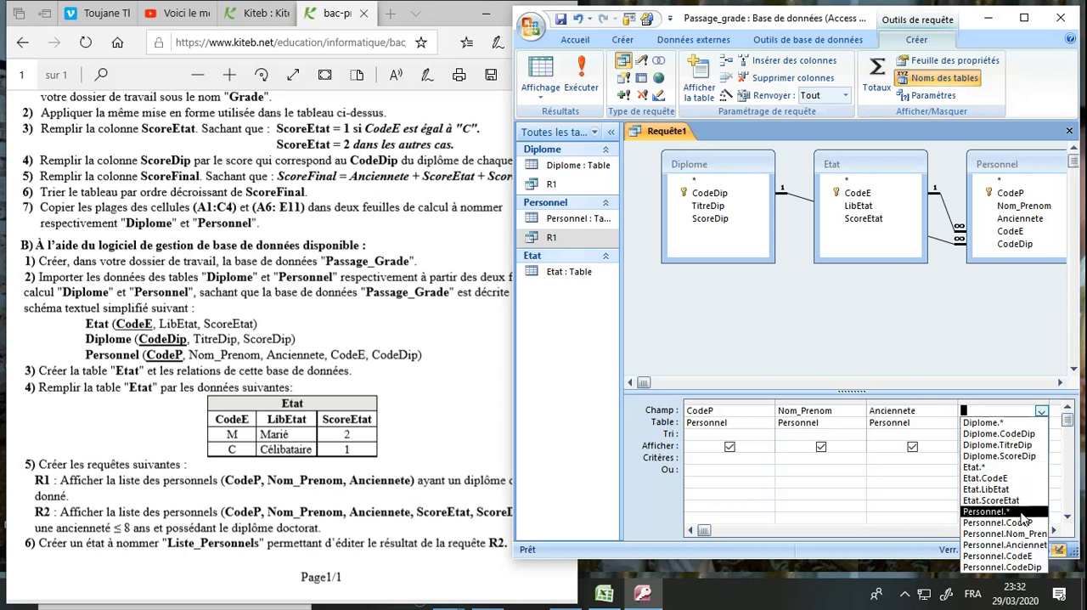
pyautogui.click(1023, 501)
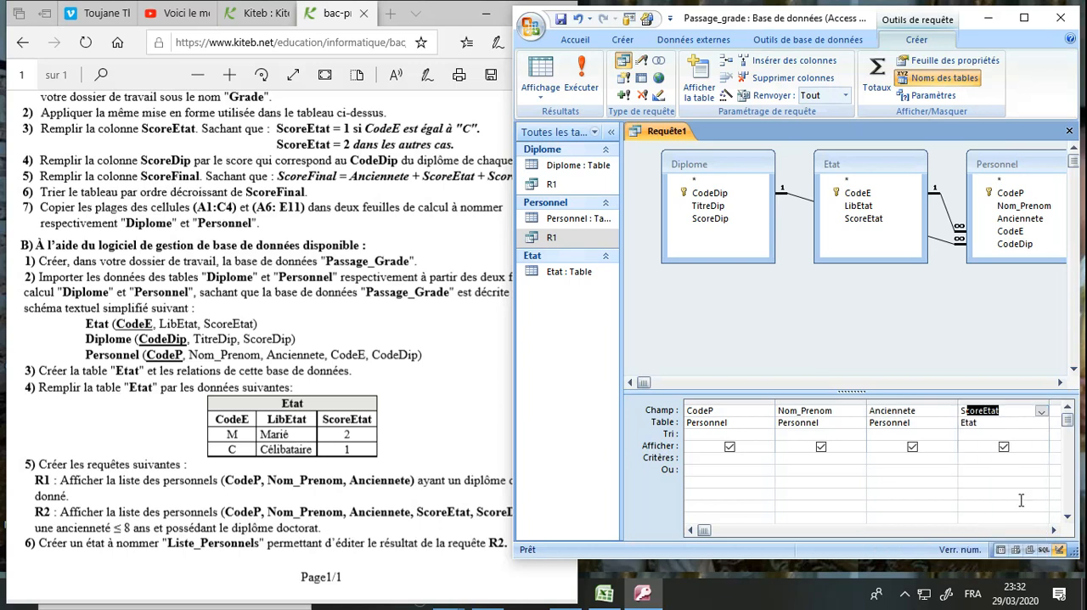
pyautogui.click(1056, 533)
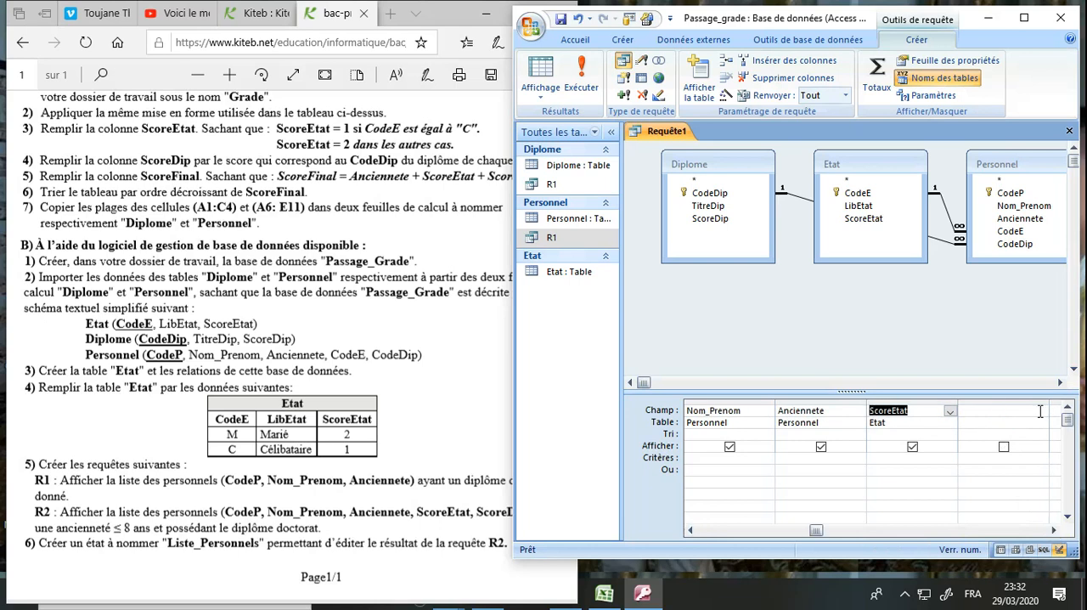
pyautogui.click(474, 480)
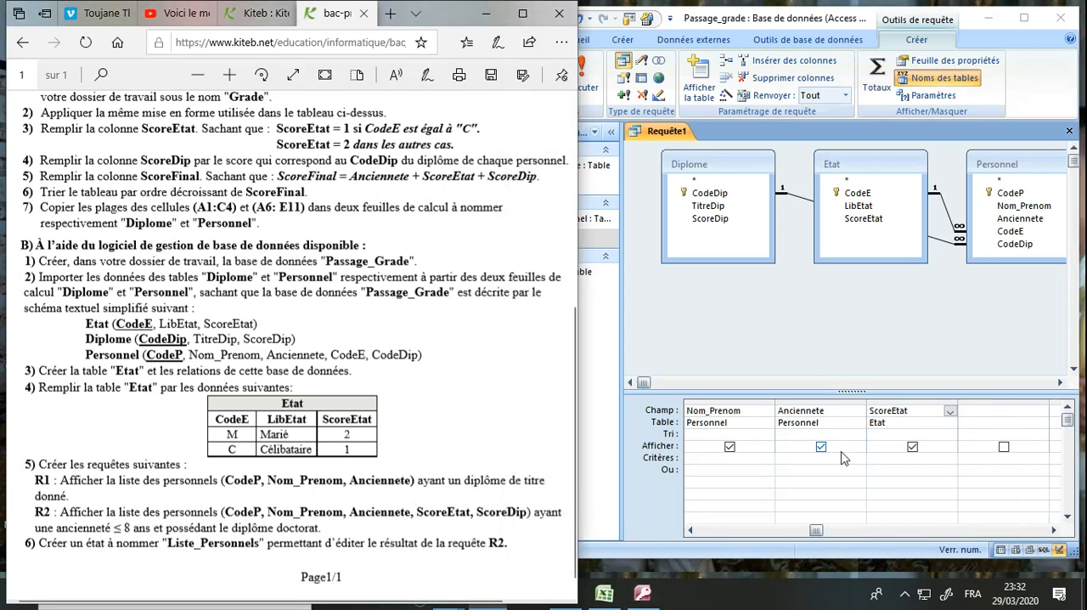
pyautogui.click(1003, 416)
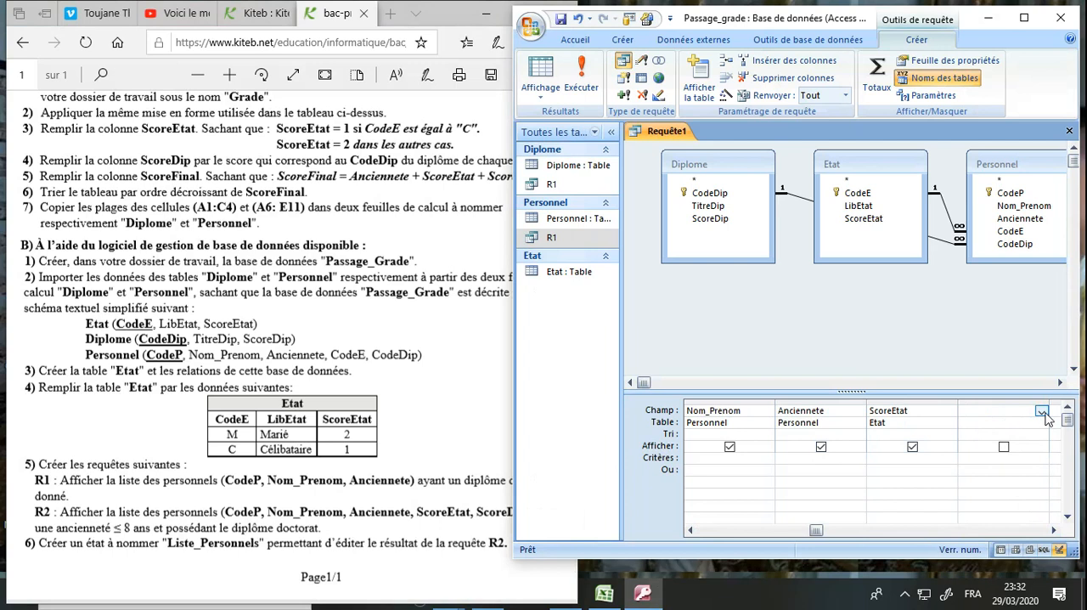
pyautogui.click(1042, 411)
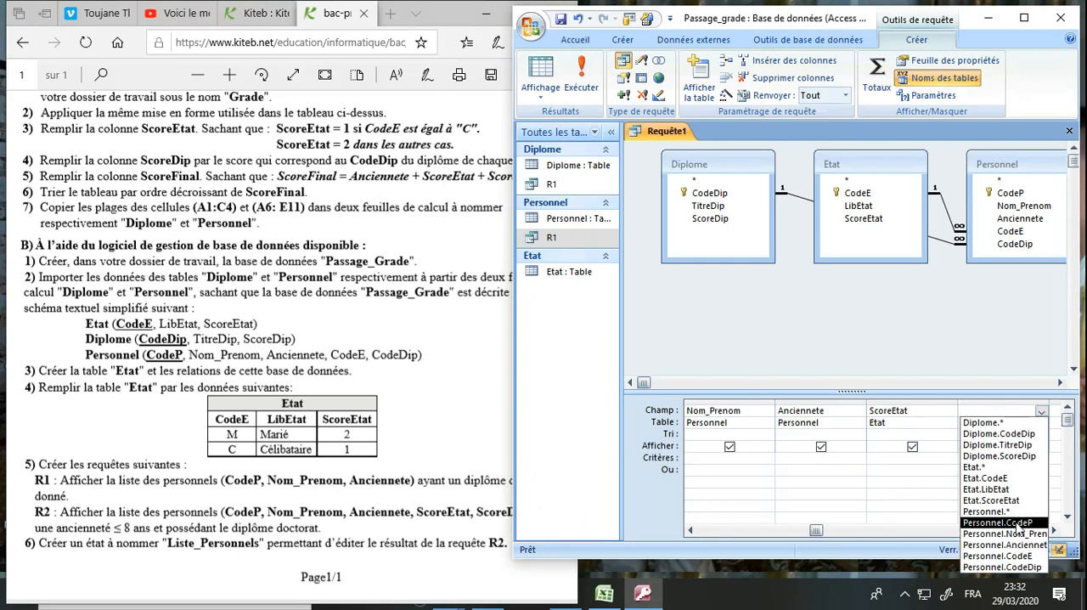
pyautogui.click(1015, 457)
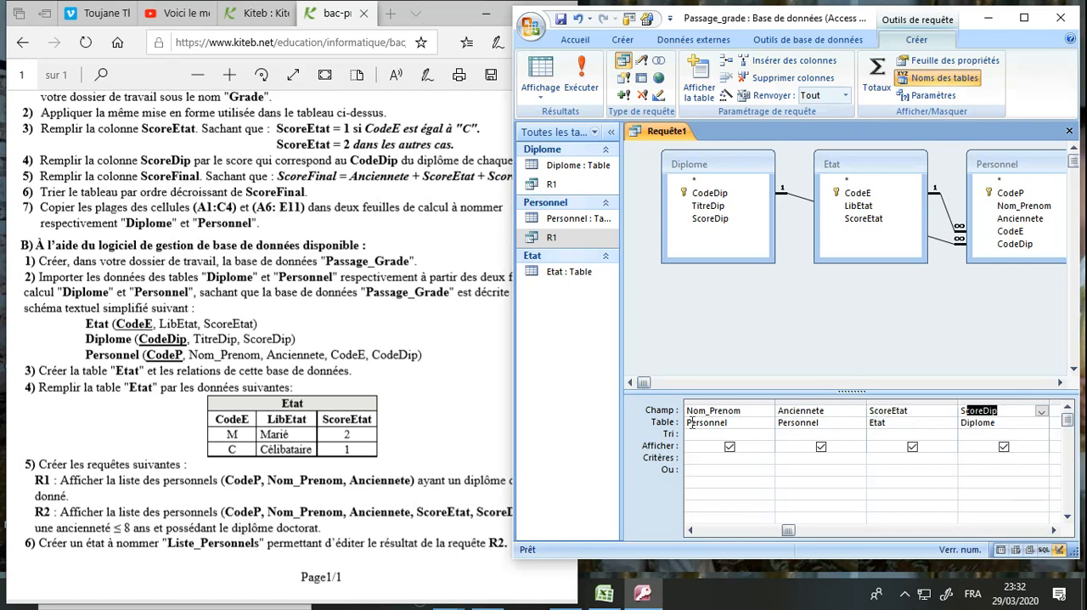
pyautogui.click(719, 334)
# Add Personnel.Anciennete again as a hidden field with the criterion <=8
pyautogui.click(387, 470)
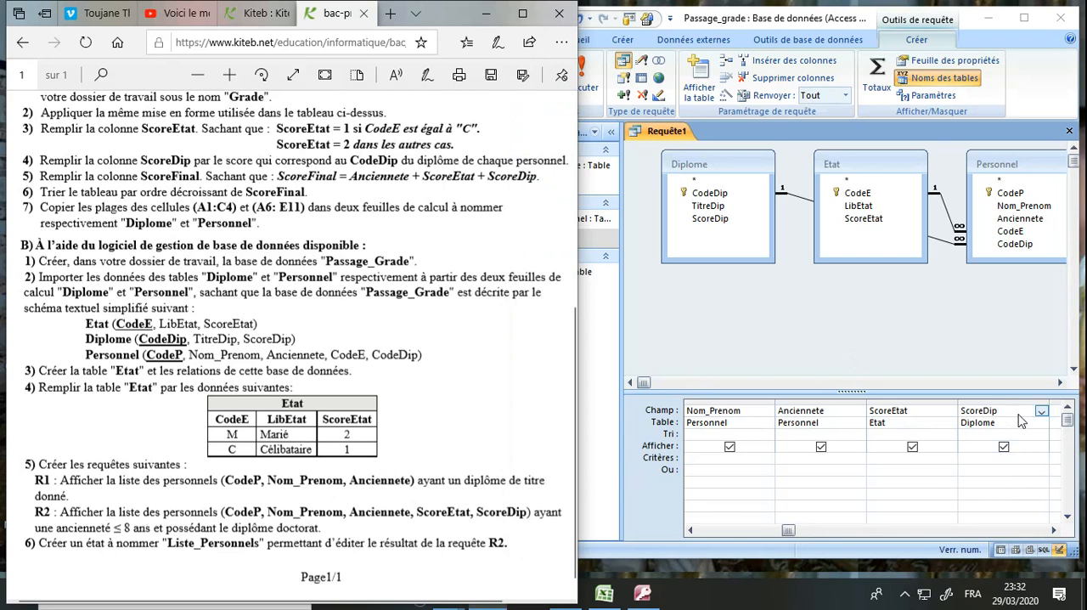
pyautogui.click(1053, 530)
pyautogui.click(1028, 415)
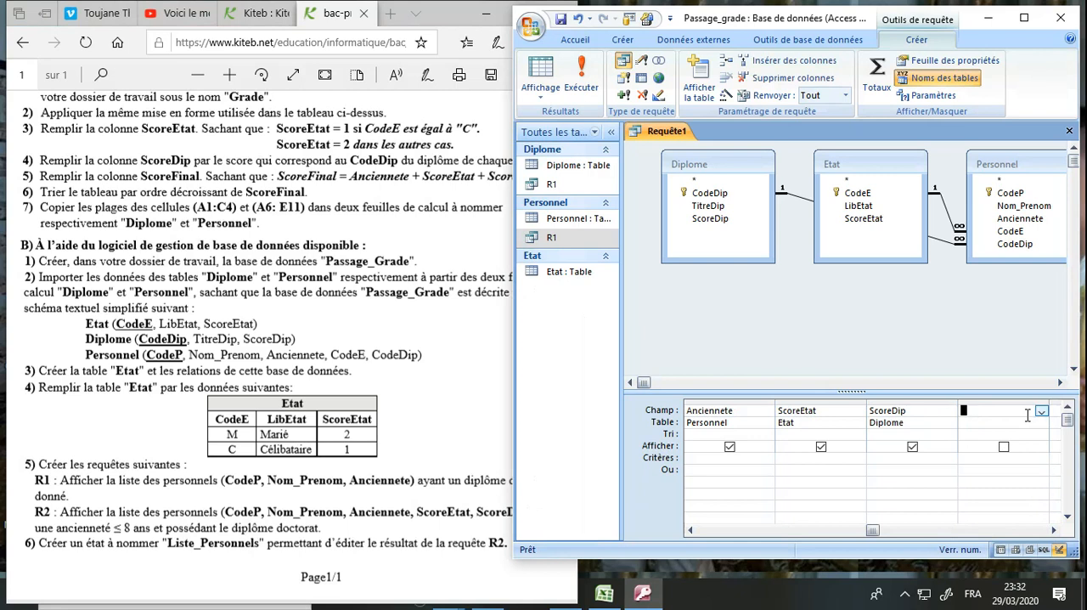
pyautogui.click(1041, 412)
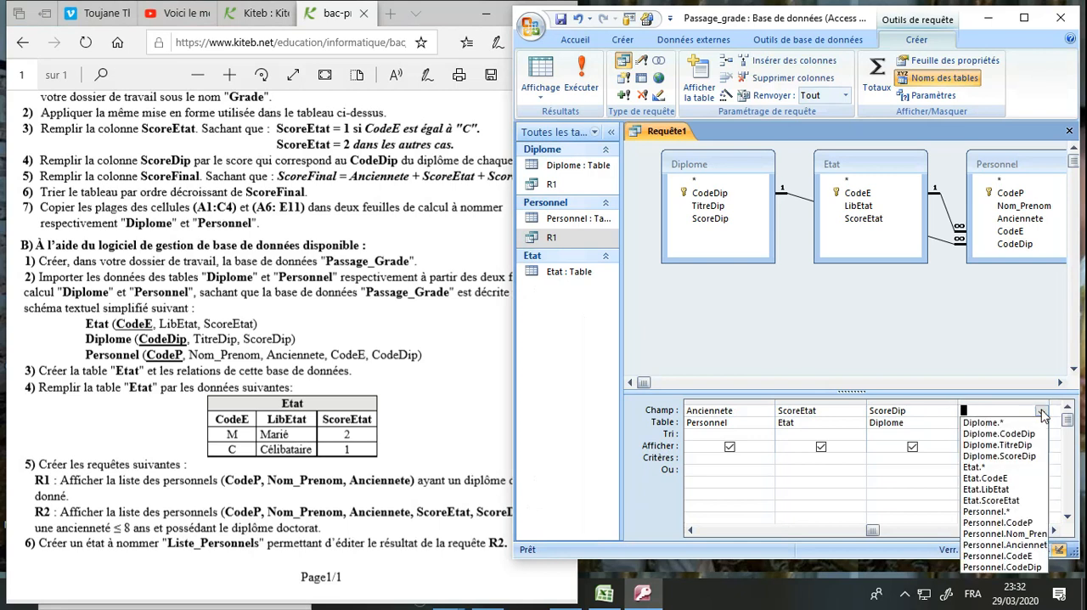
pyautogui.click(1020, 546)
pyautogui.click(1004, 448)
pyautogui.click(997, 459)
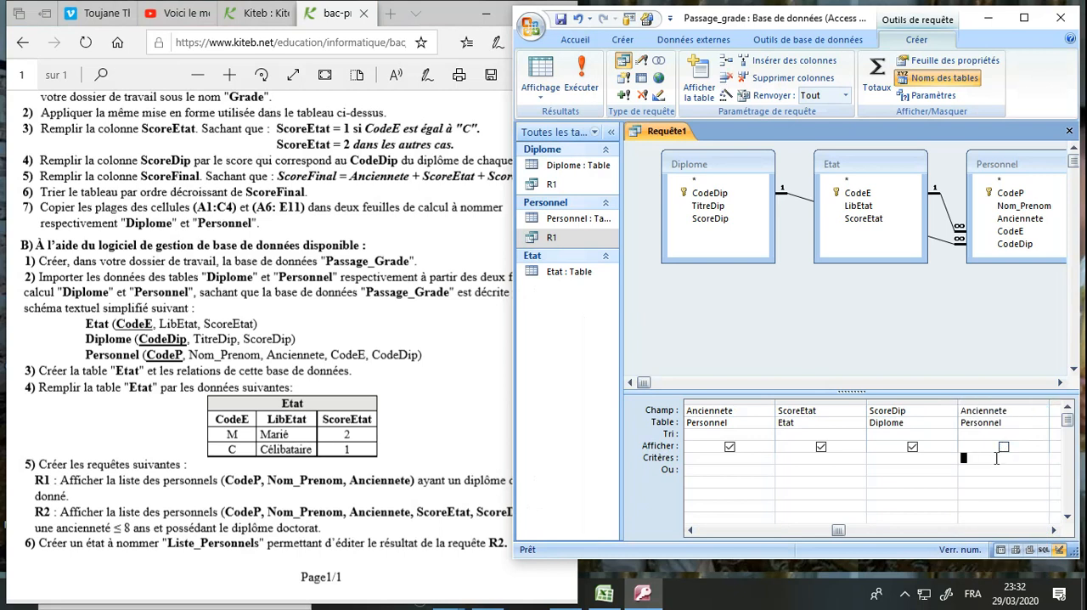
pyautogui.write('<=8')
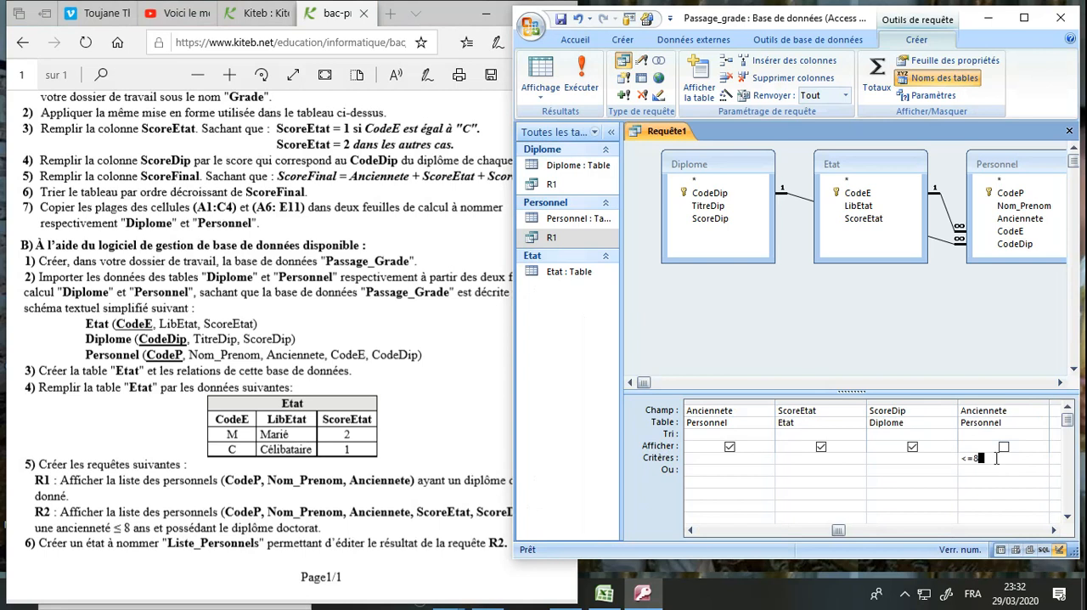
# Add TitreDip from Diplome as a hidden query field with the criterion doctorat
pyautogui.click(164, 527)
pyautogui.doubleClick(156, 528)
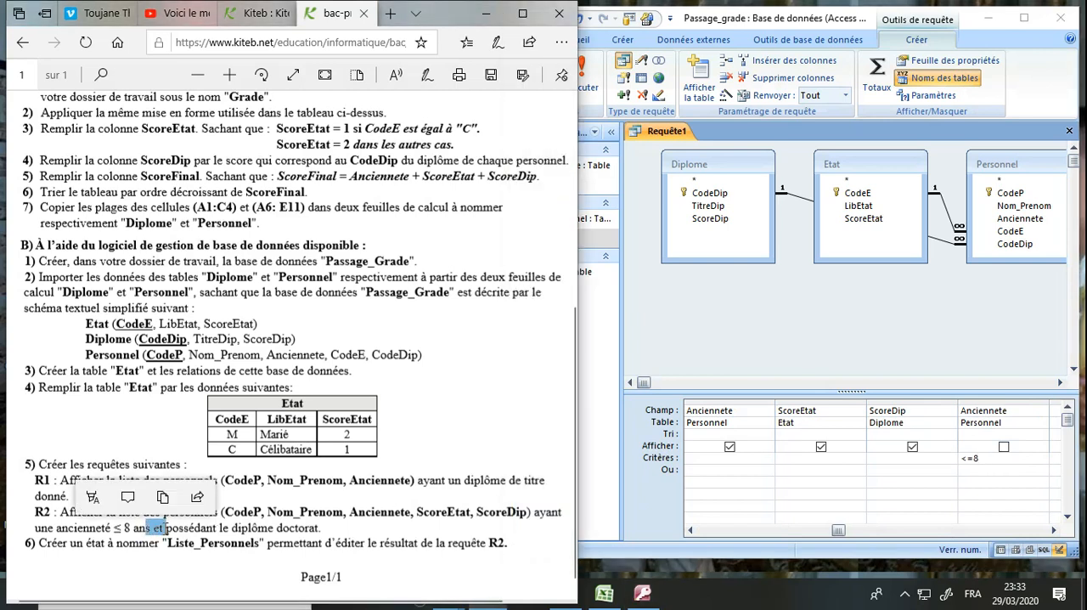
pyautogui.click(251, 529)
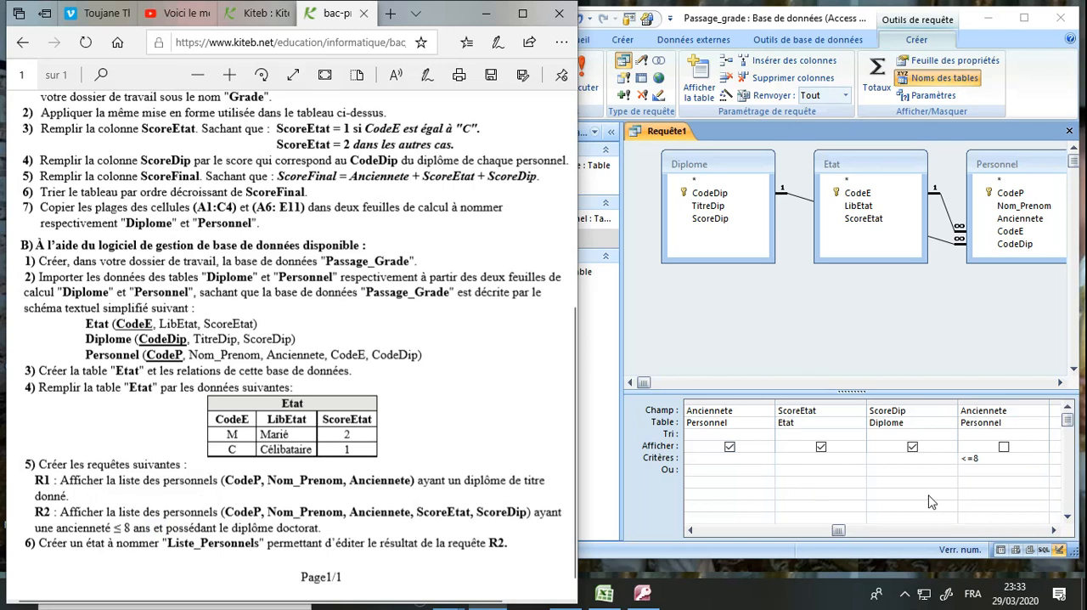
pyautogui.click(1057, 533)
pyautogui.click(1033, 412)
pyautogui.click(1042, 414)
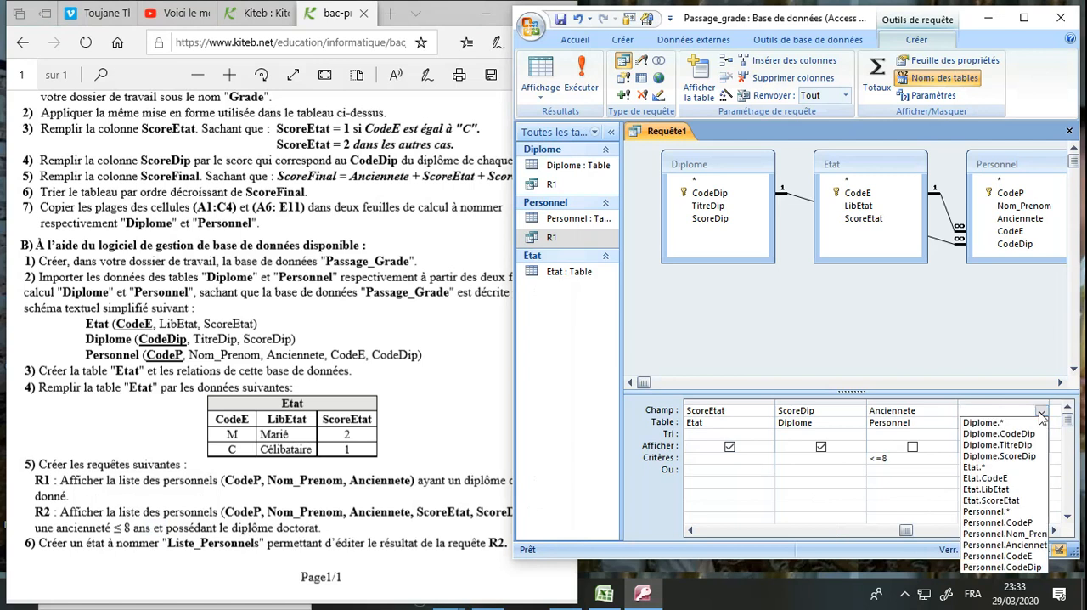
pyautogui.click(998, 446)
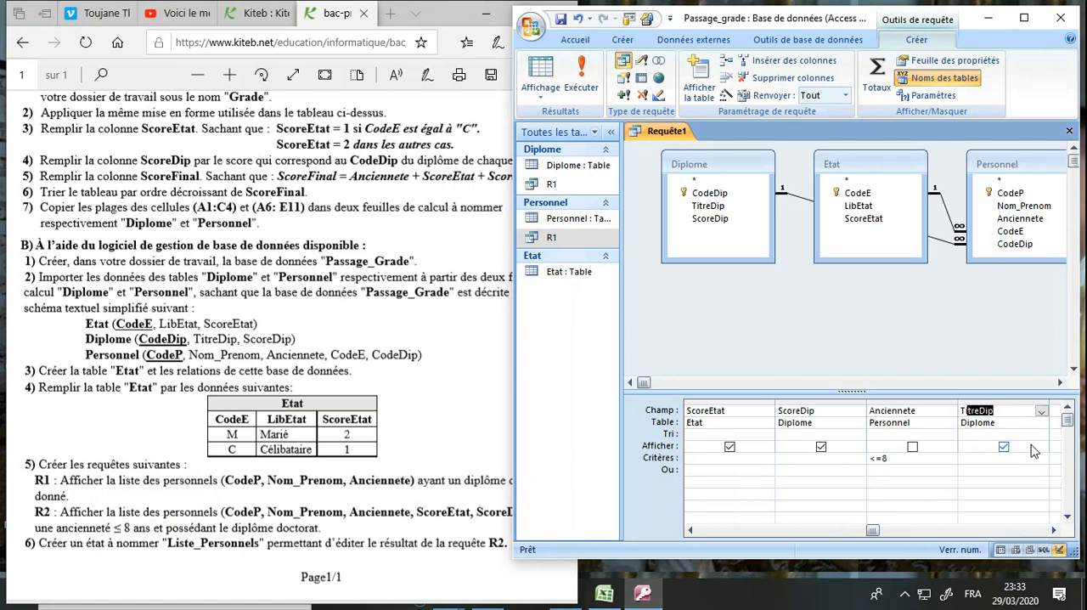
pyautogui.click(1004, 447)
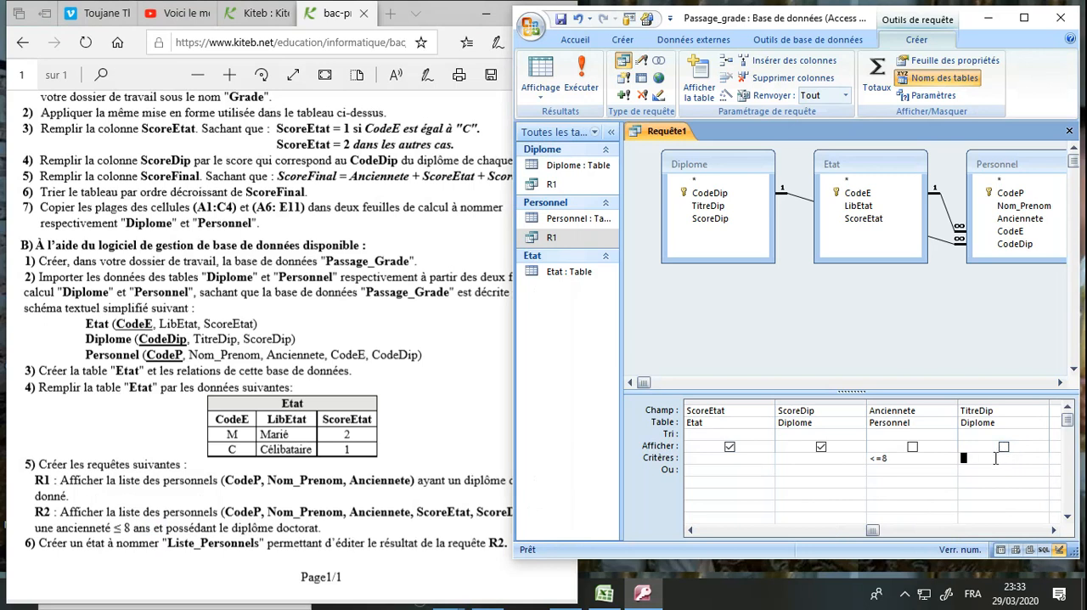
pyautogui.click(996, 458)
pyautogui.write('doctorat')
# Save the query as R2 and run it
pyautogui.click(561, 19)
pyautogui.write('R2')
pyautogui.press('Return')
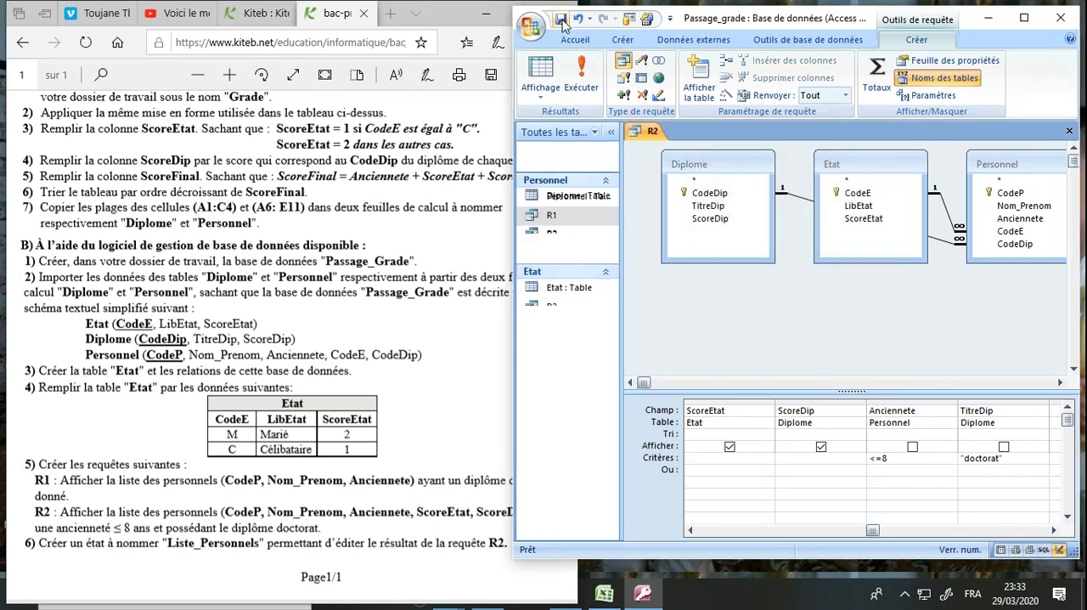
pyautogui.click(583, 76)
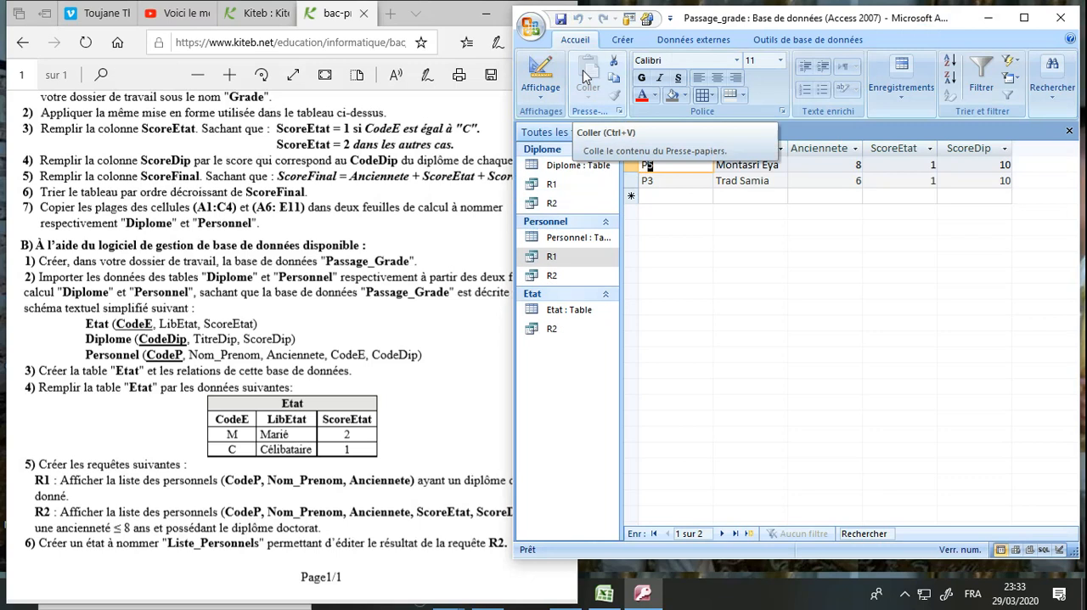
# Check the R2 result rows against the Anciennete and CodeDip values in the exam statement's staff table, and close the query
pyautogui.click(756, 180)
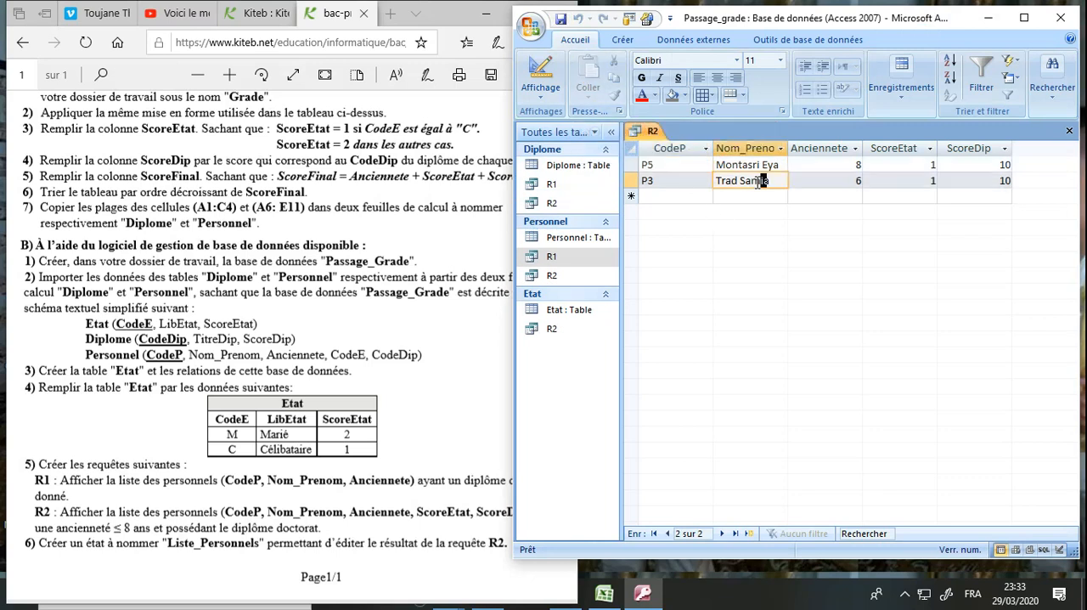
pyautogui.click(345, 469)
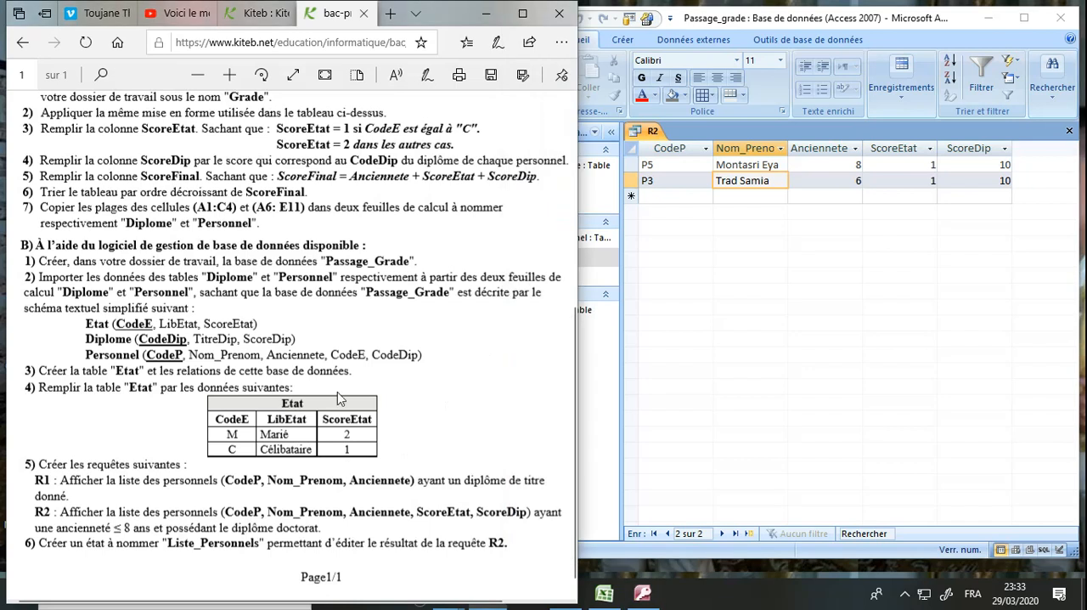
pyautogui.scroll(3, 337, 392)
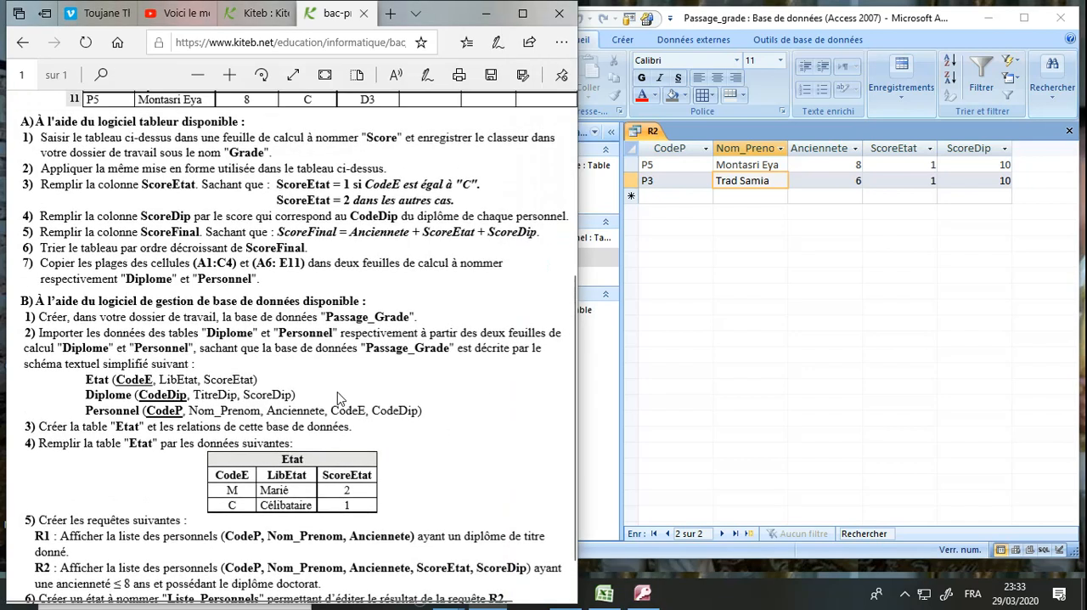
pyautogui.scroll(2, 339, 400)
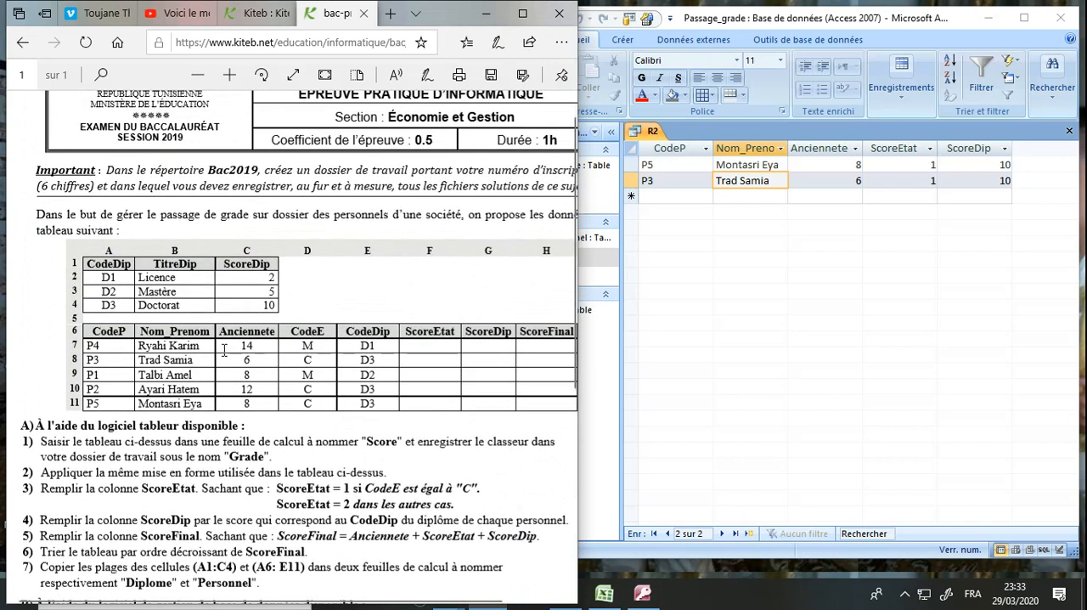
pyautogui.moveTo(208, 404); pyautogui.dragTo(138, 405)
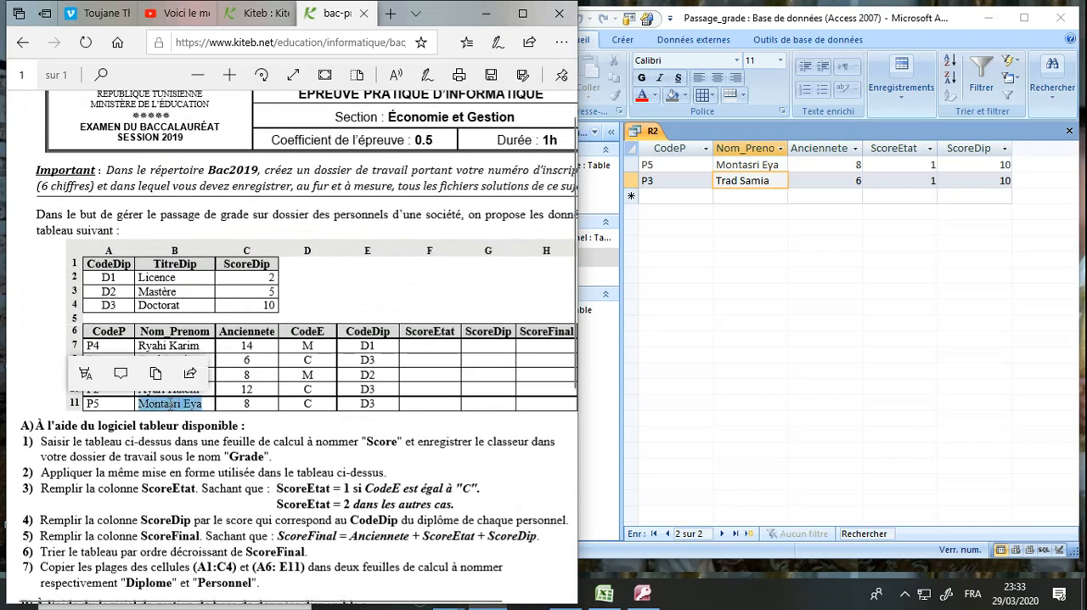
pyautogui.click(213, 361)
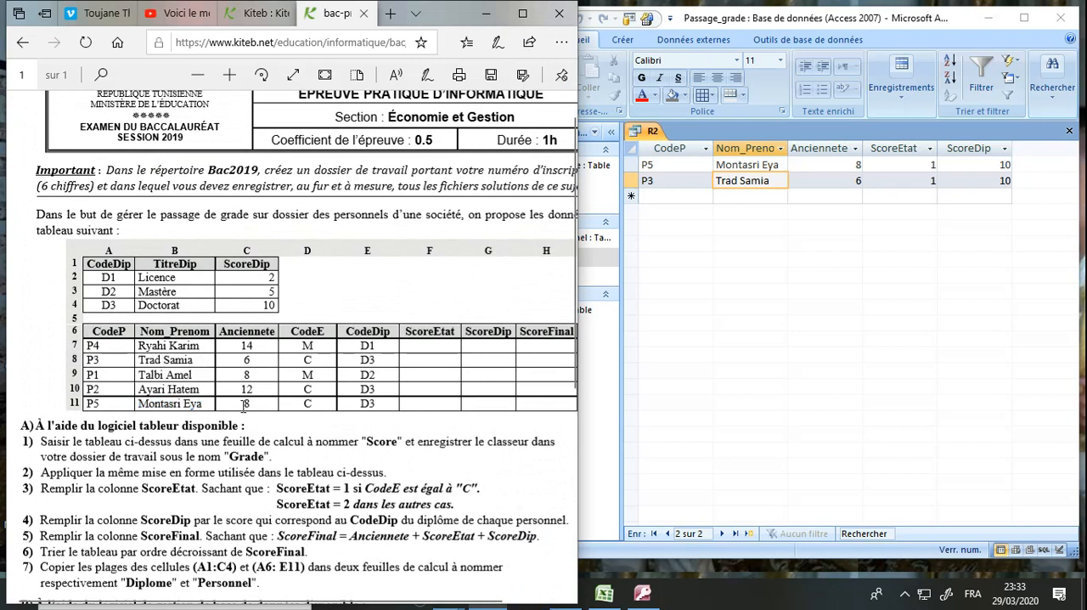
pyautogui.doubleClick(371, 404)
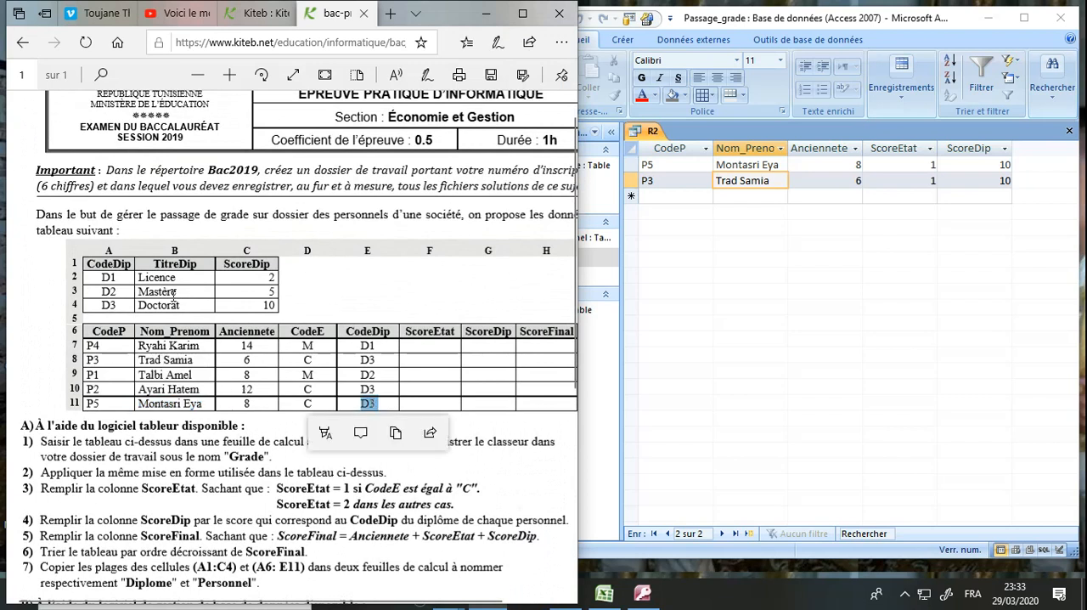
pyautogui.doubleClick(245, 359)
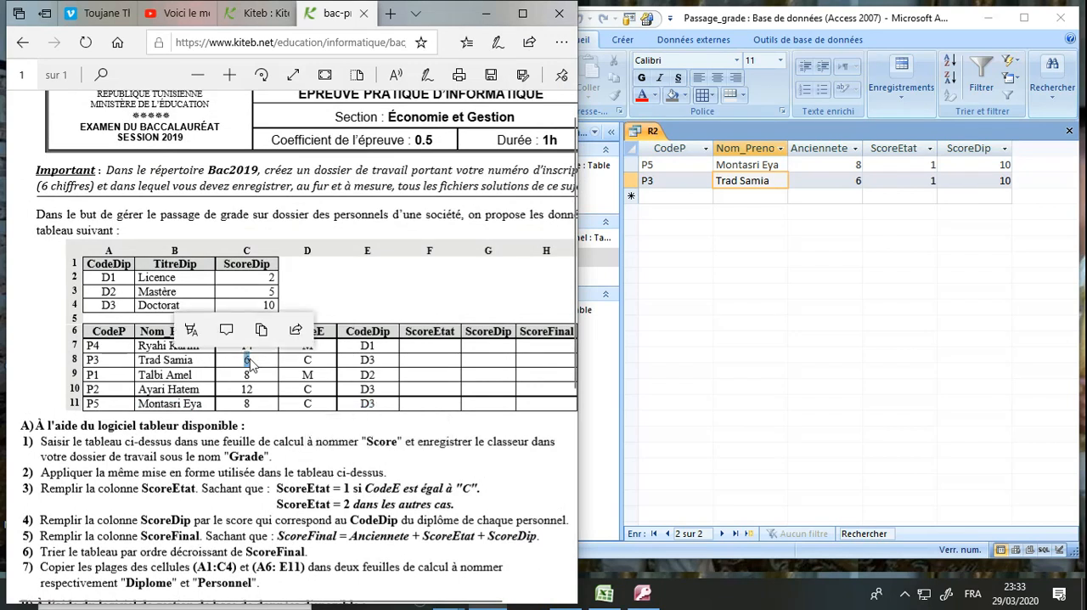
pyautogui.doubleClick(372, 361)
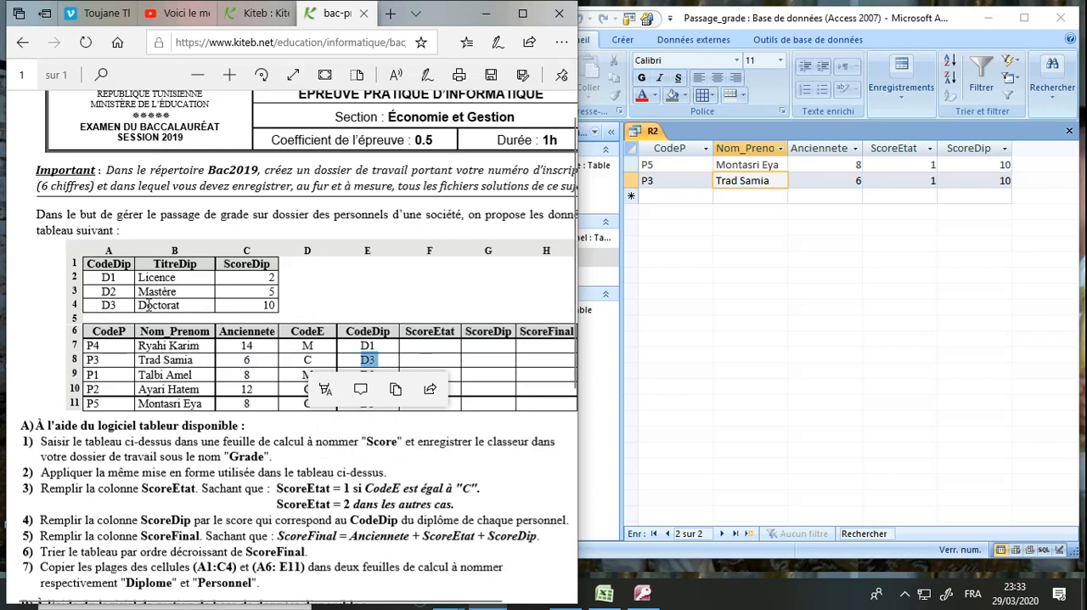
pyautogui.click(271, 459)
pyautogui.scroll(-3, 270, 459)
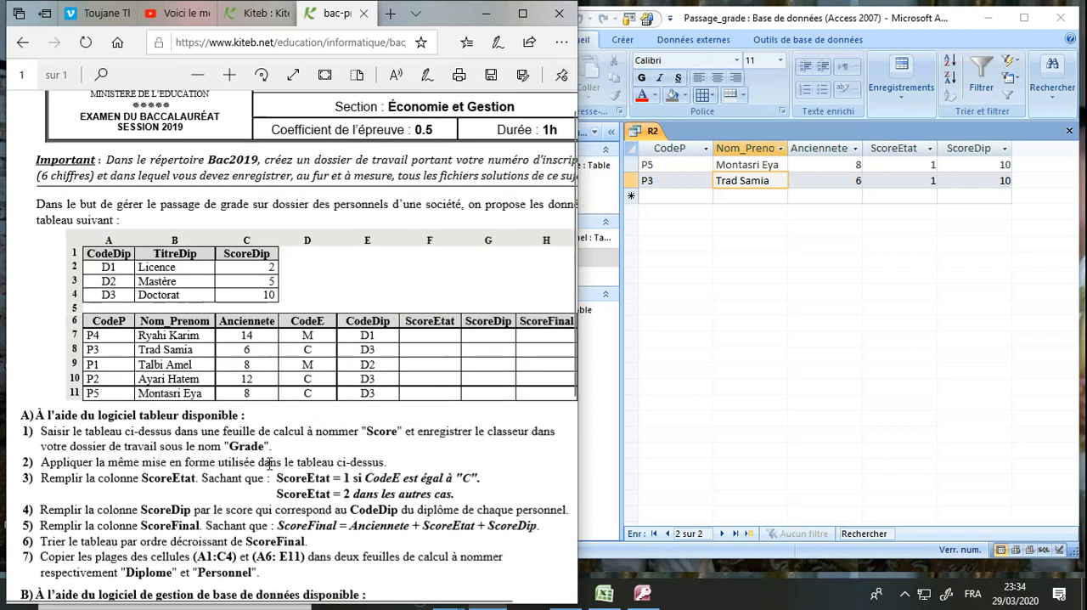
pyautogui.scroll(-3, 270, 465)
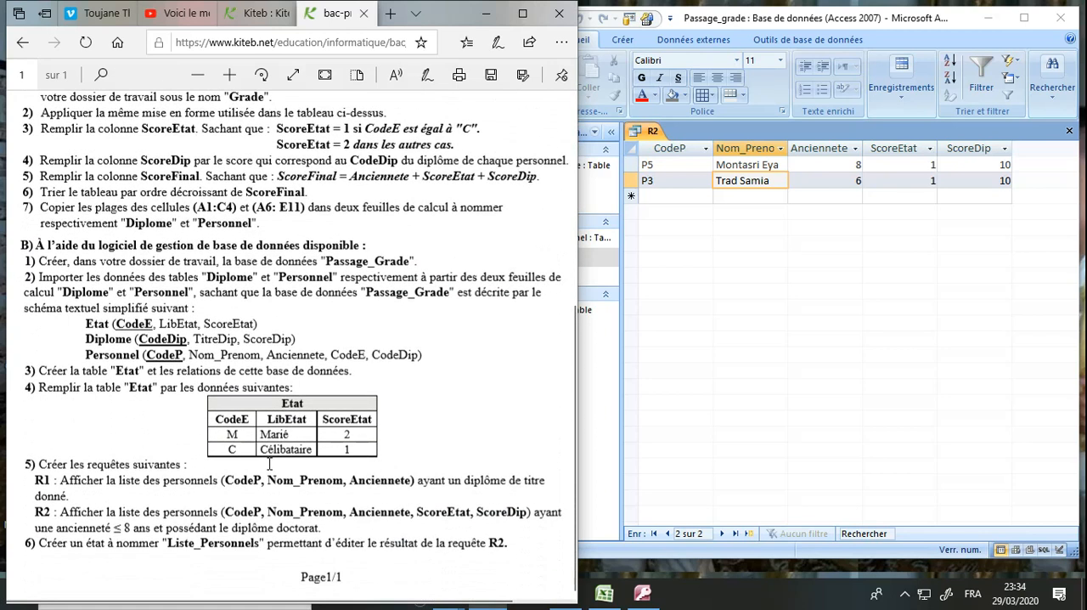
pyautogui.click(1072, 134)
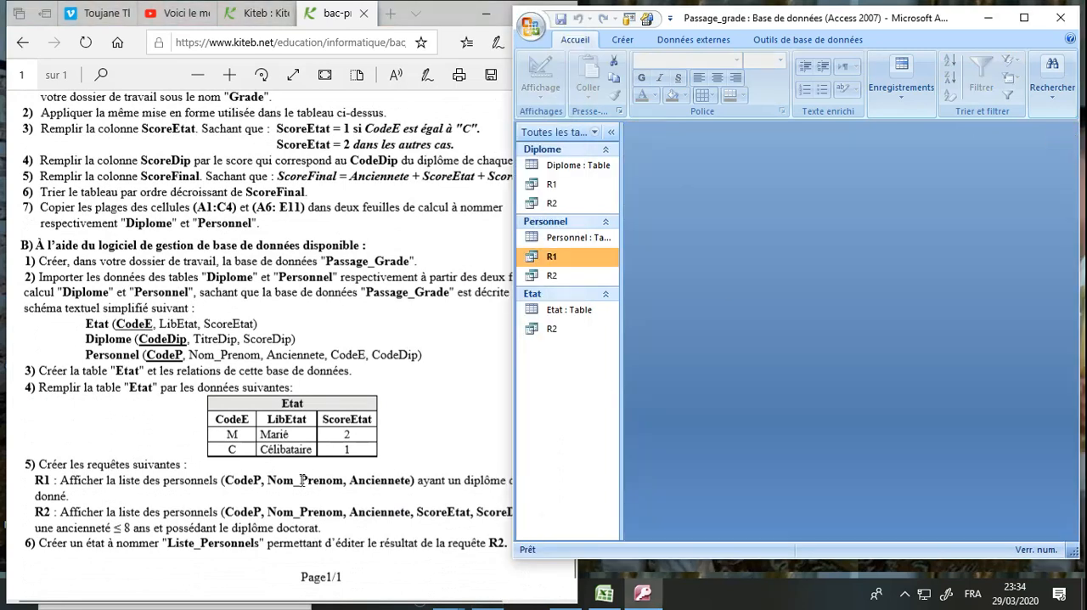
# Create a basic report from query R2, as asked in question 6 of the exam statement
pyautogui.click(142, 515)
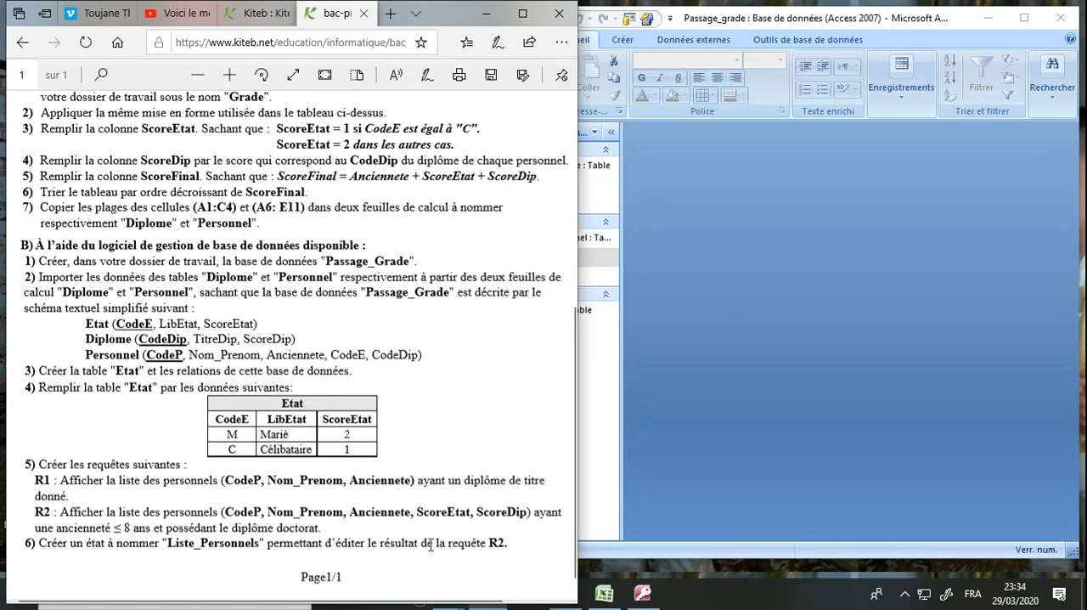
pyautogui.click(598, 479)
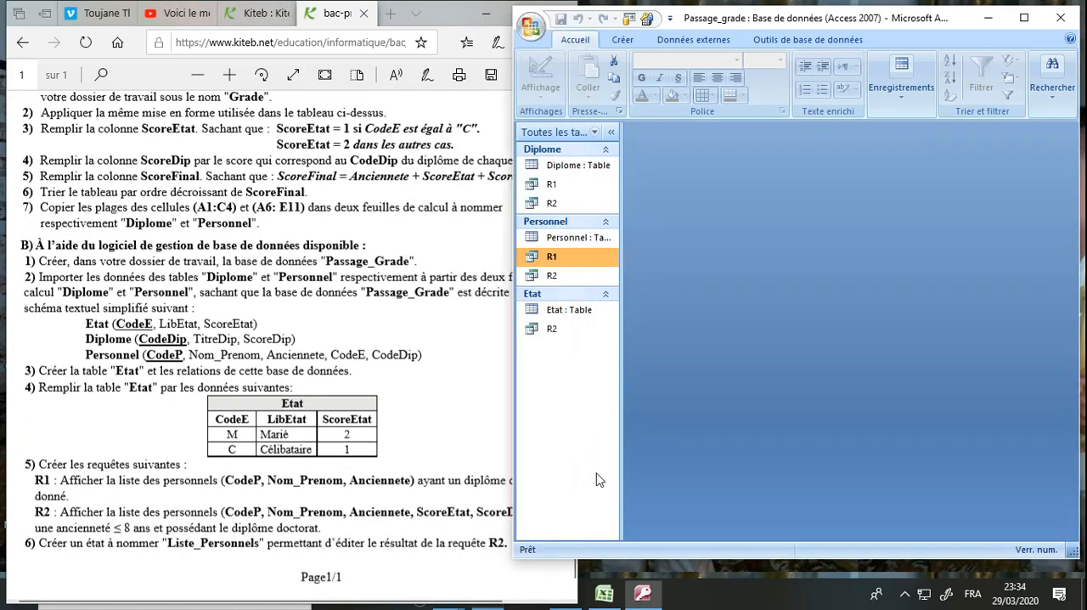
pyautogui.click(555, 338)
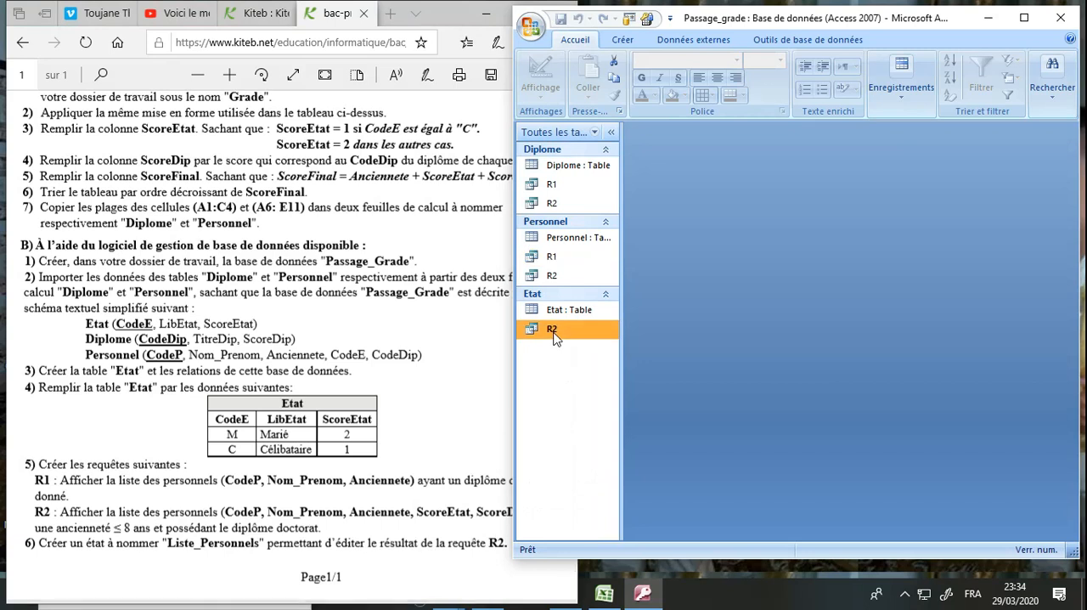
pyautogui.click(1025, 18)
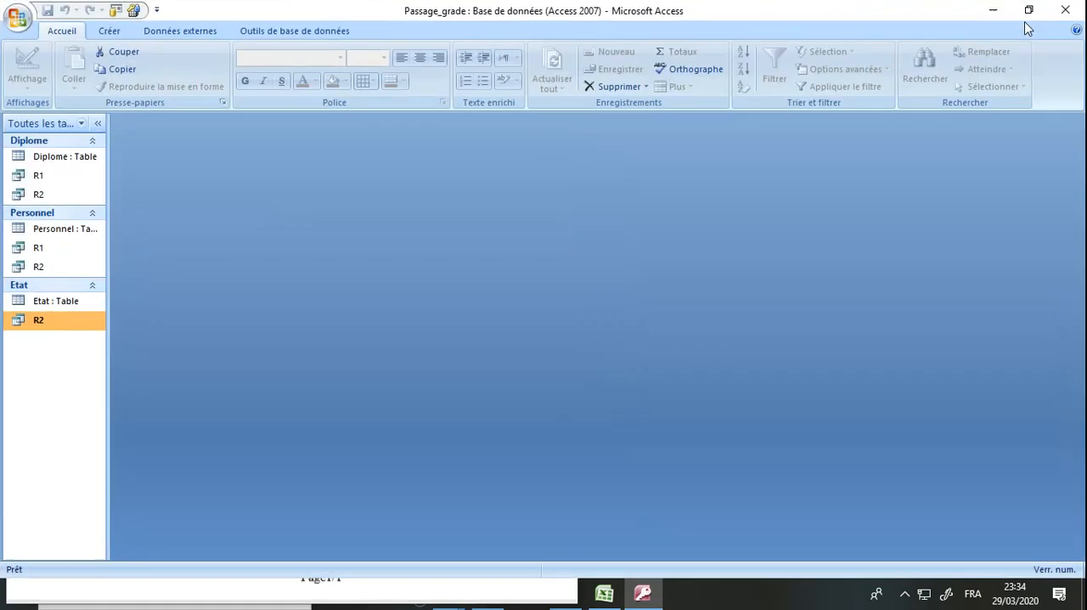
pyautogui.click(110, 34)
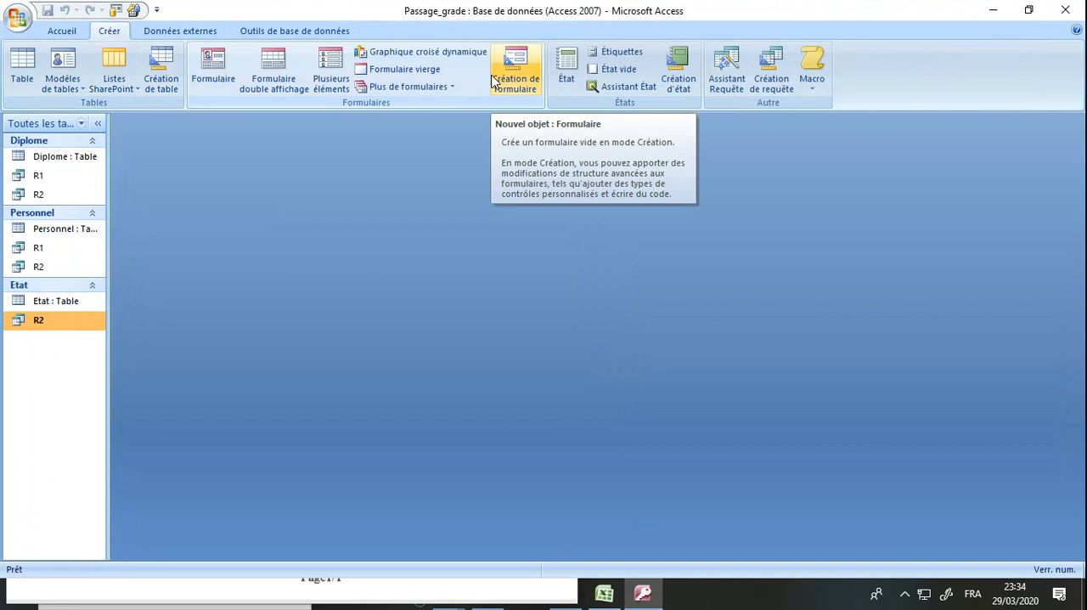
pyautogui.click(566, 81)
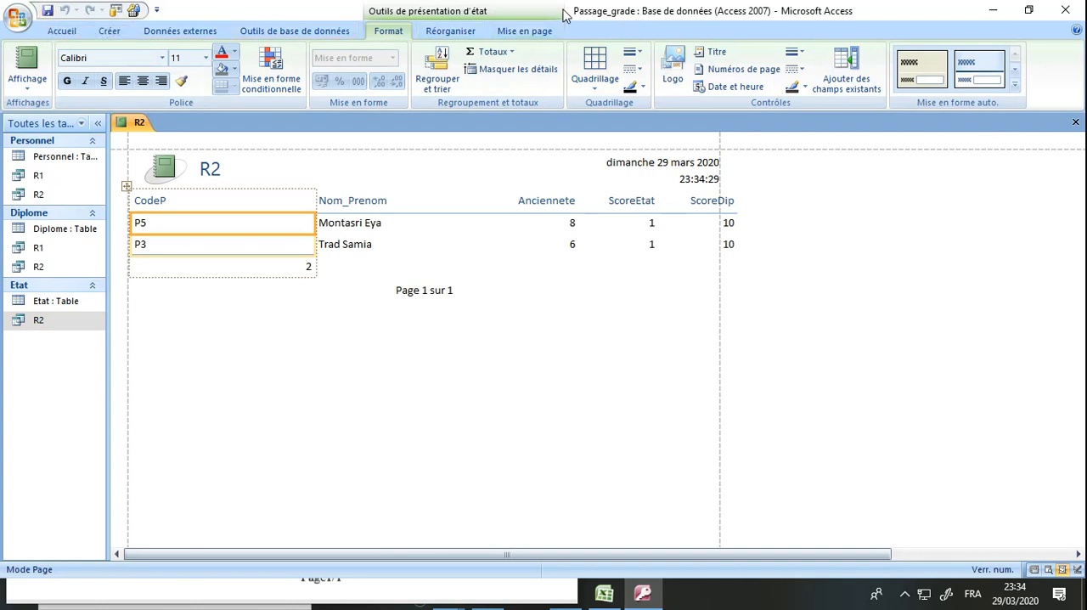
# Save the report under the name Liste_Personnels, with the exam statement visible beside the database window
pyautogui.doubleClick(605, 19)
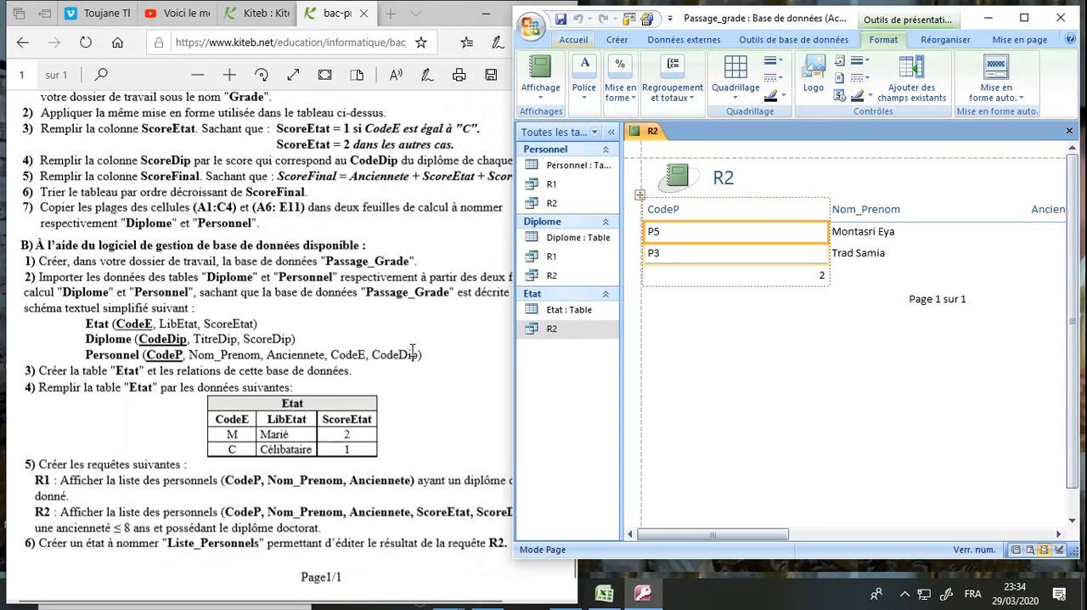
pyautogui.click(561, 20)
pyautogui.write('Liste_Pers')
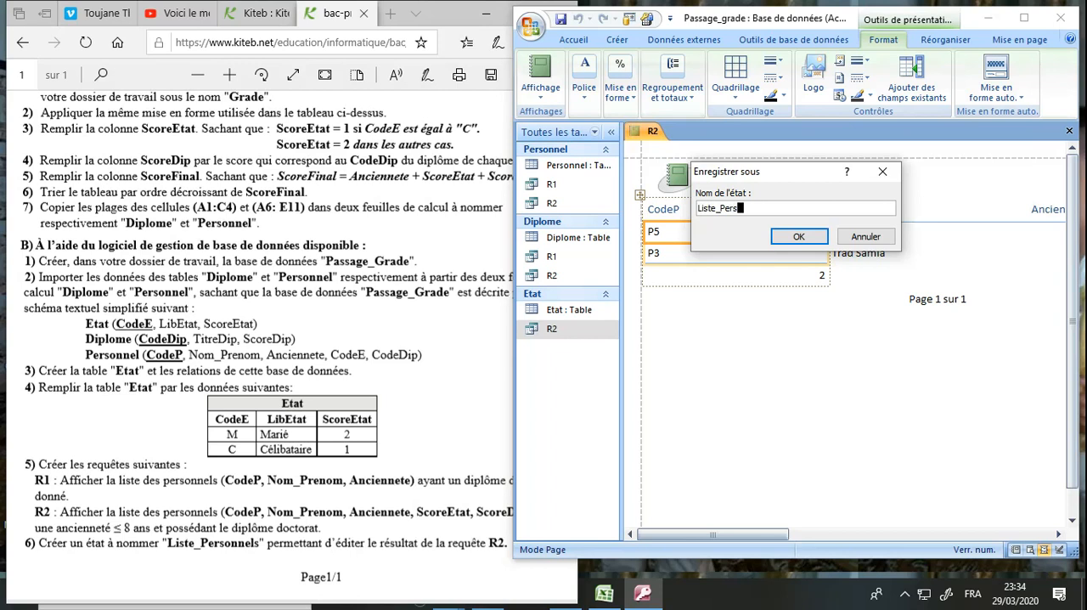
pyautogui.write('onnels')
pyautogui.press('Return')
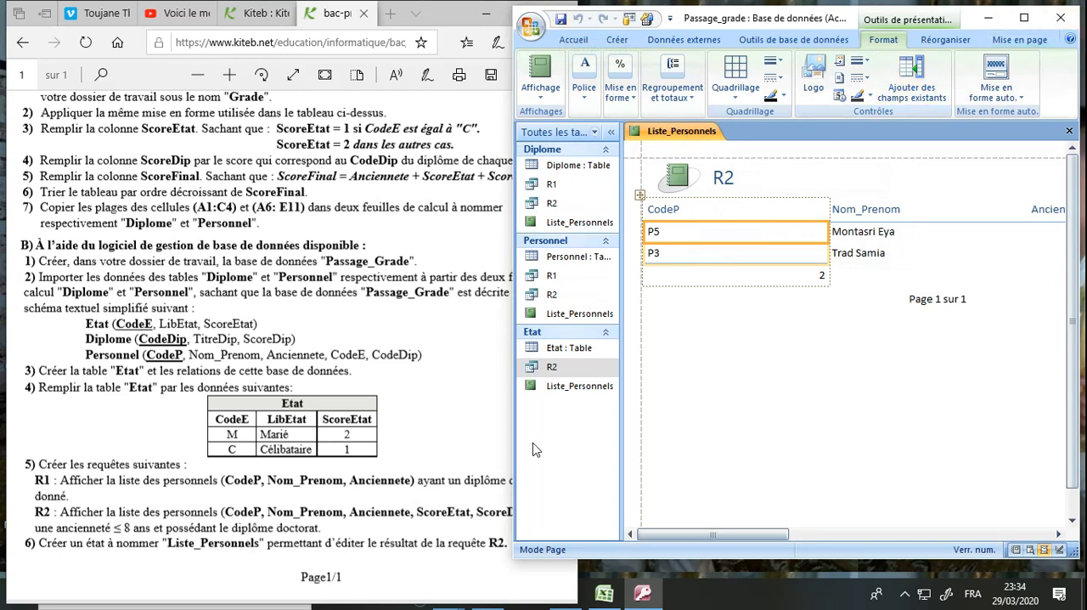
# Review the queries and report listed under each table, inspect R1 in design view and close it
pyautogui.click(551, 390)
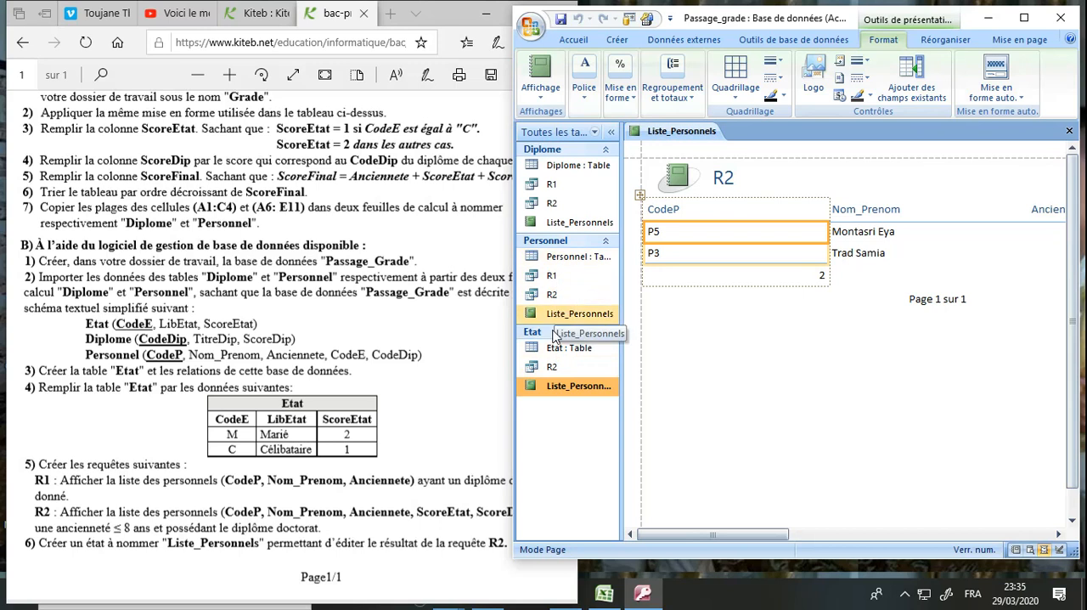
pyautogui.click(552, 373)
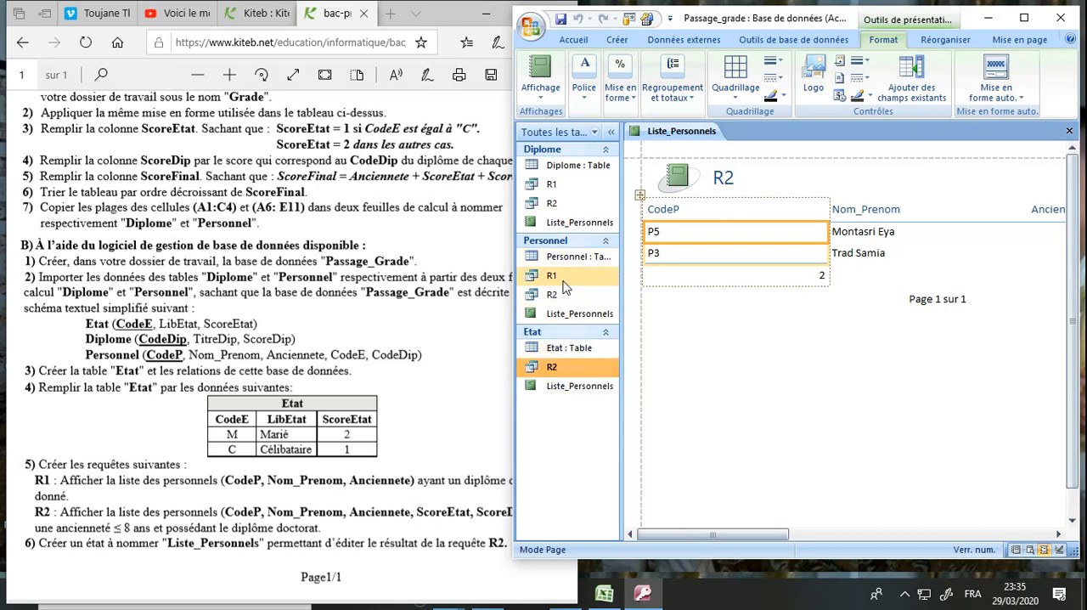
pyautogui.click(561, 393)
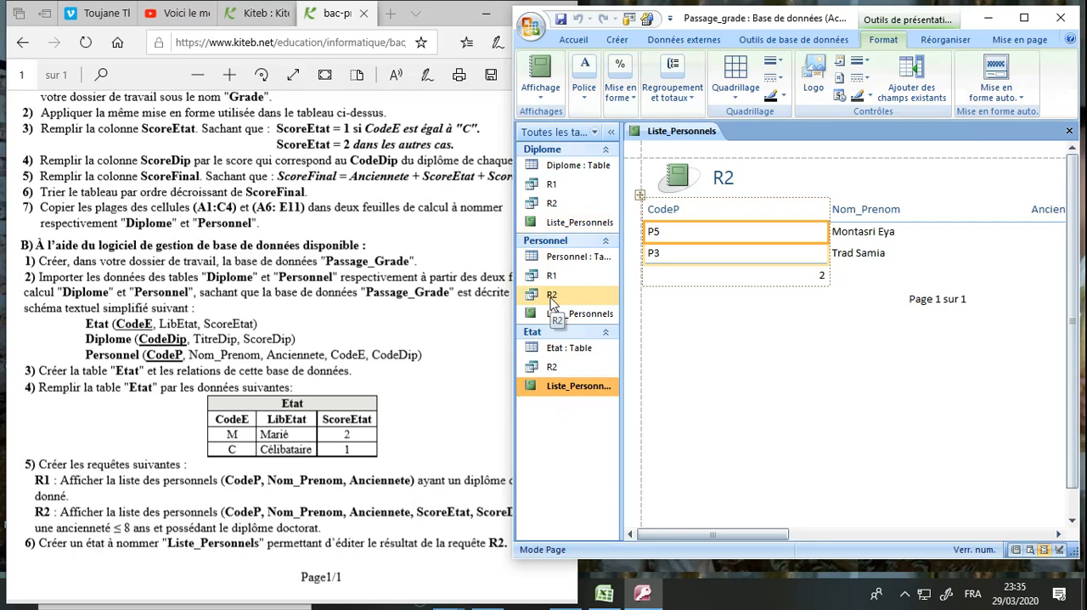
pyautogui.click(556, 186)
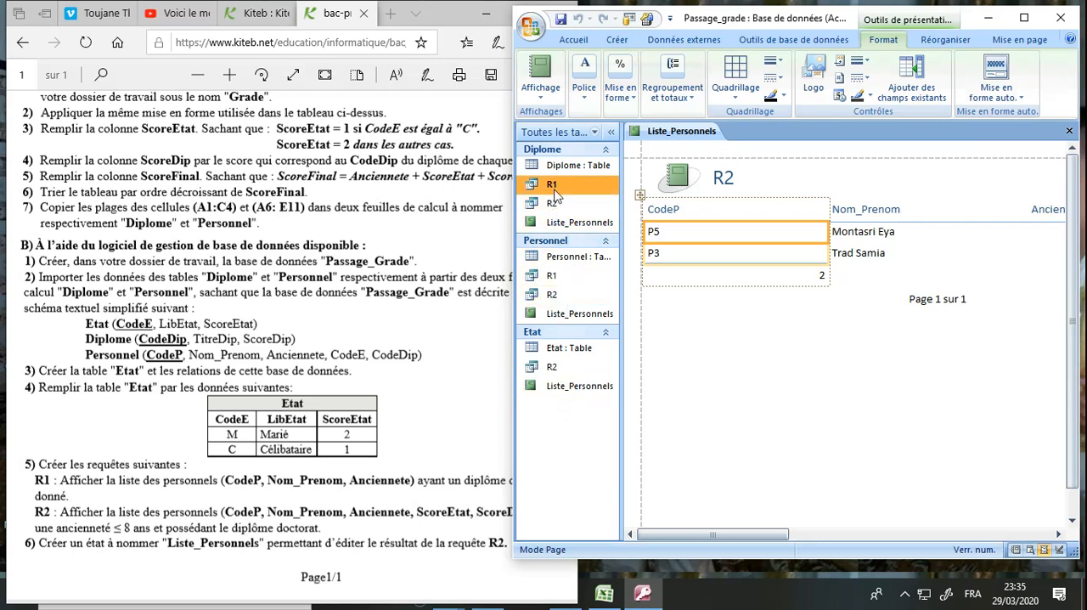
pyautogui.click(554, 277)
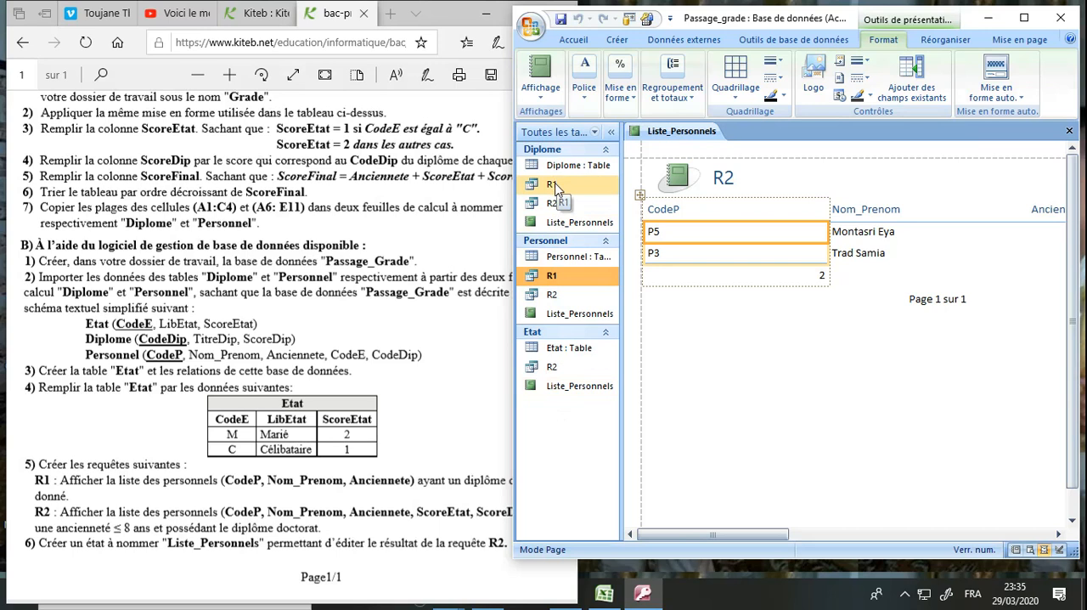
pyautogui.rightClick(555, 187)
pyautogui.click(581, 213)
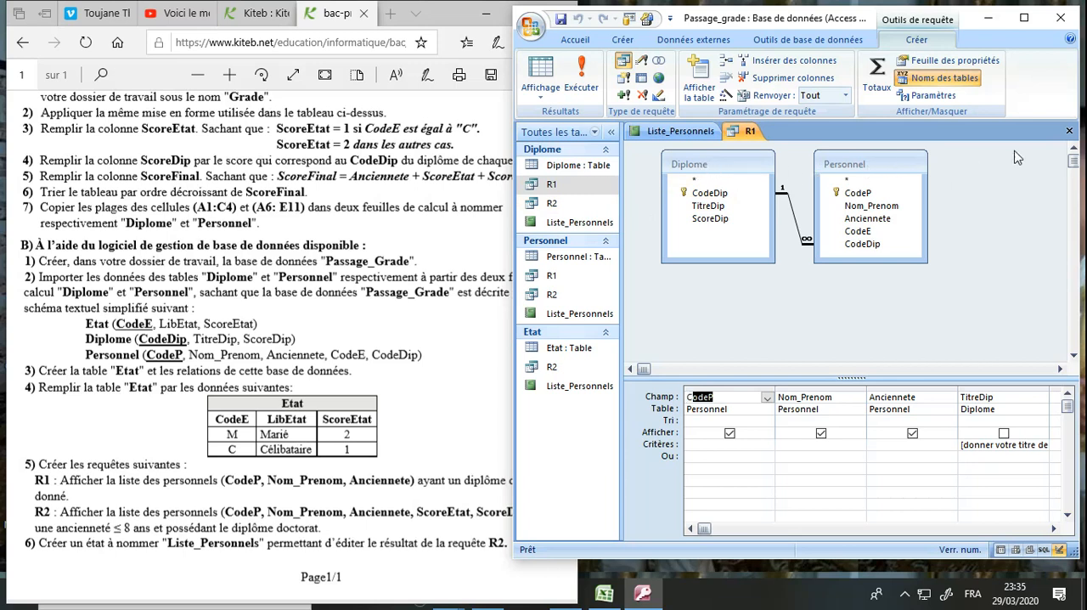
pyautogui.click(1070, 132)
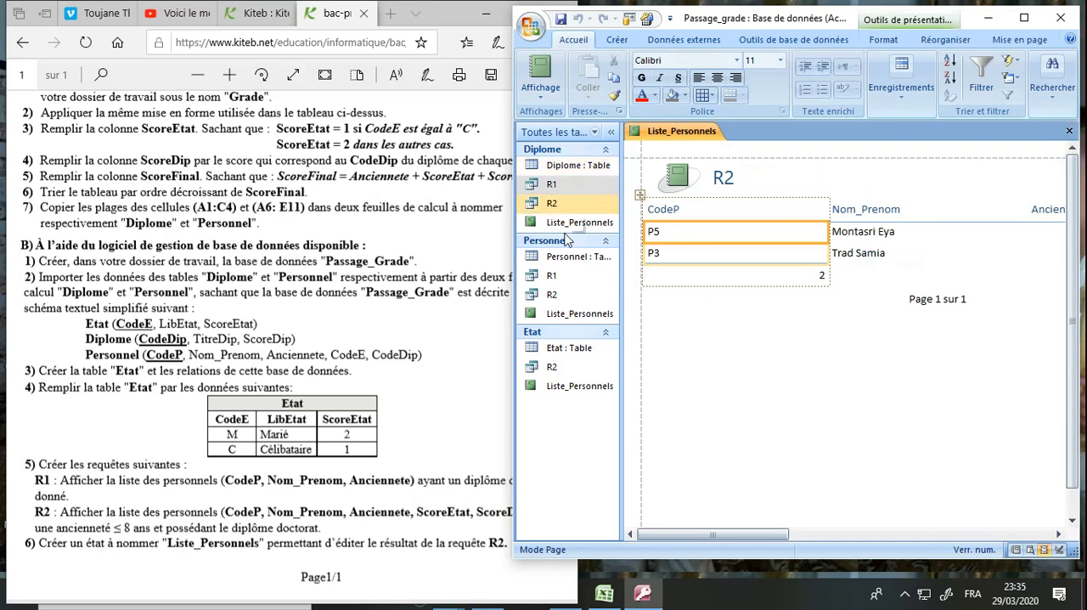
pyautogui.click(553, 275)
pyautogui.click(552, 186)
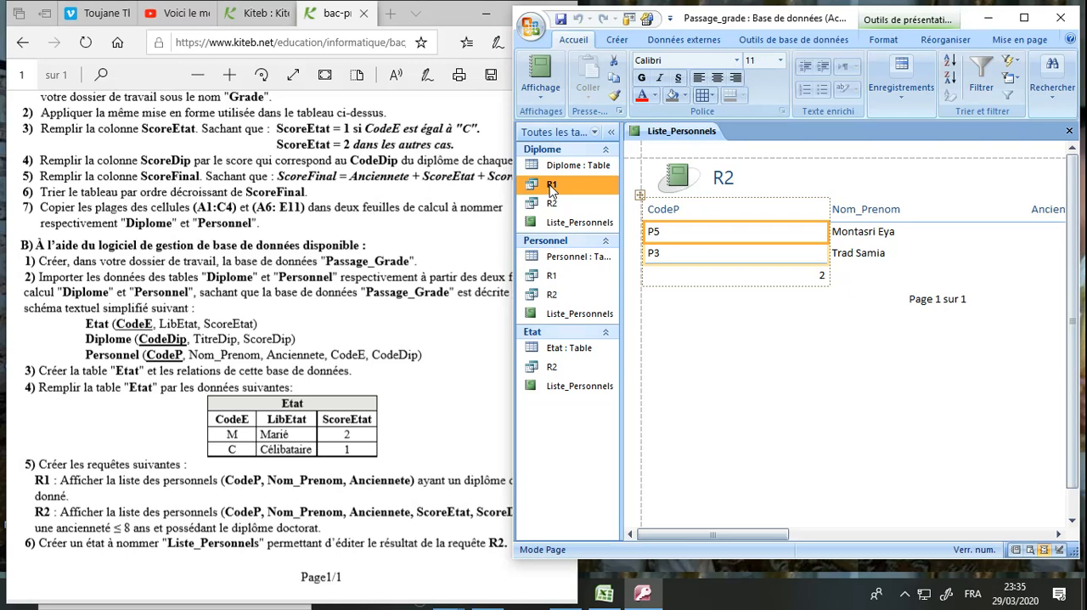
pyautogui.click(469, 266)
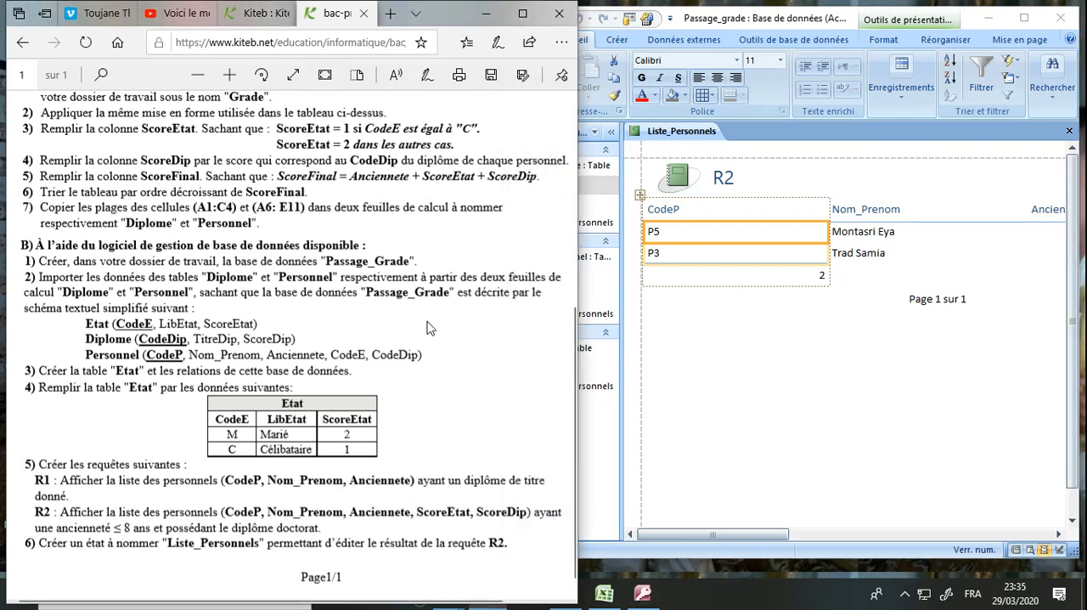
pyautogui.click(726, 334)
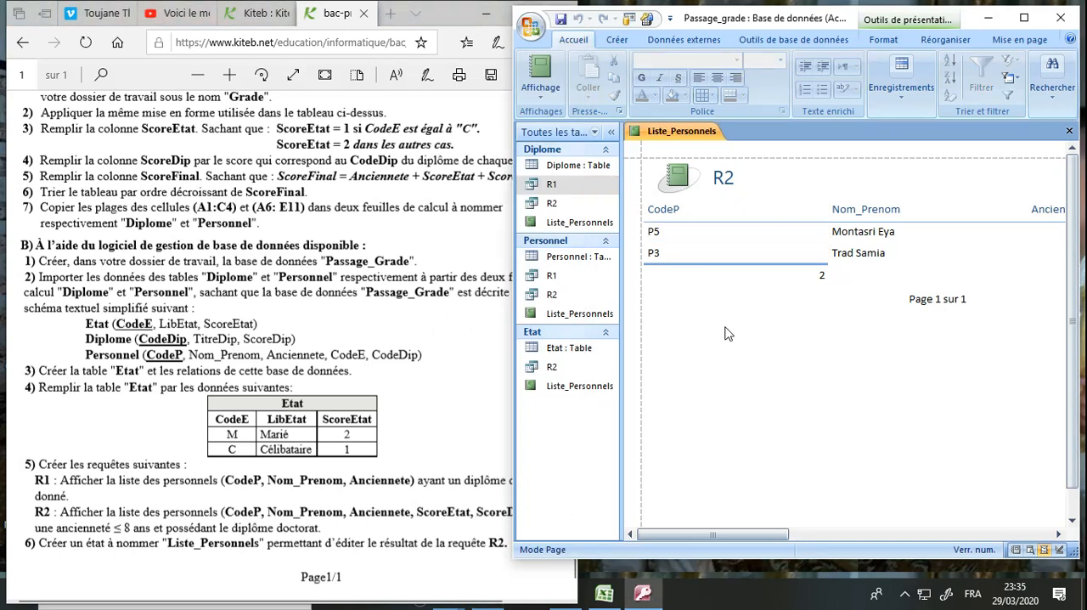
pyautogui.click(907, 598)
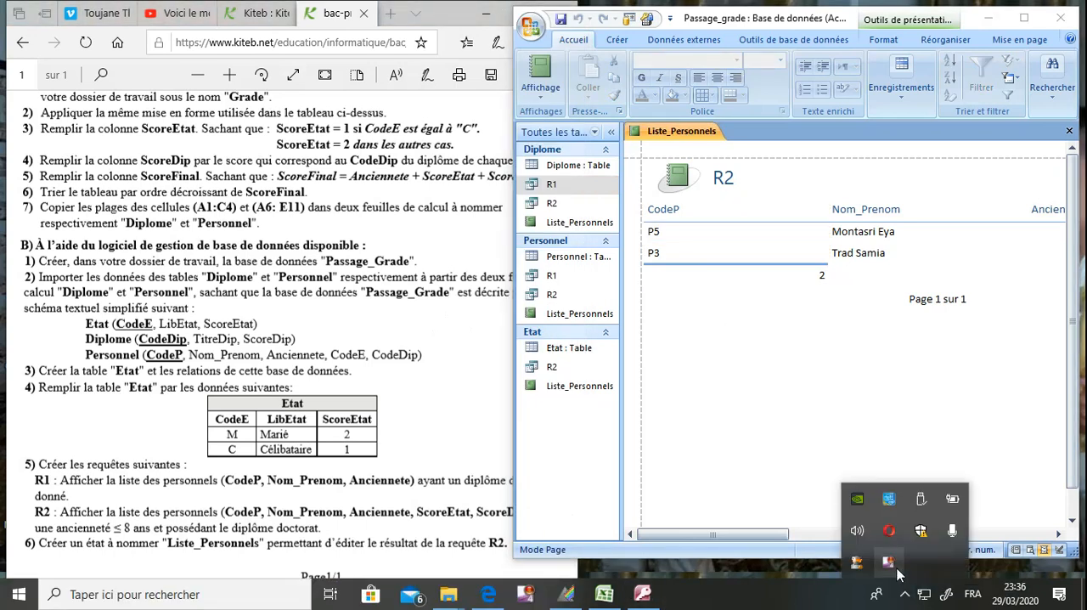